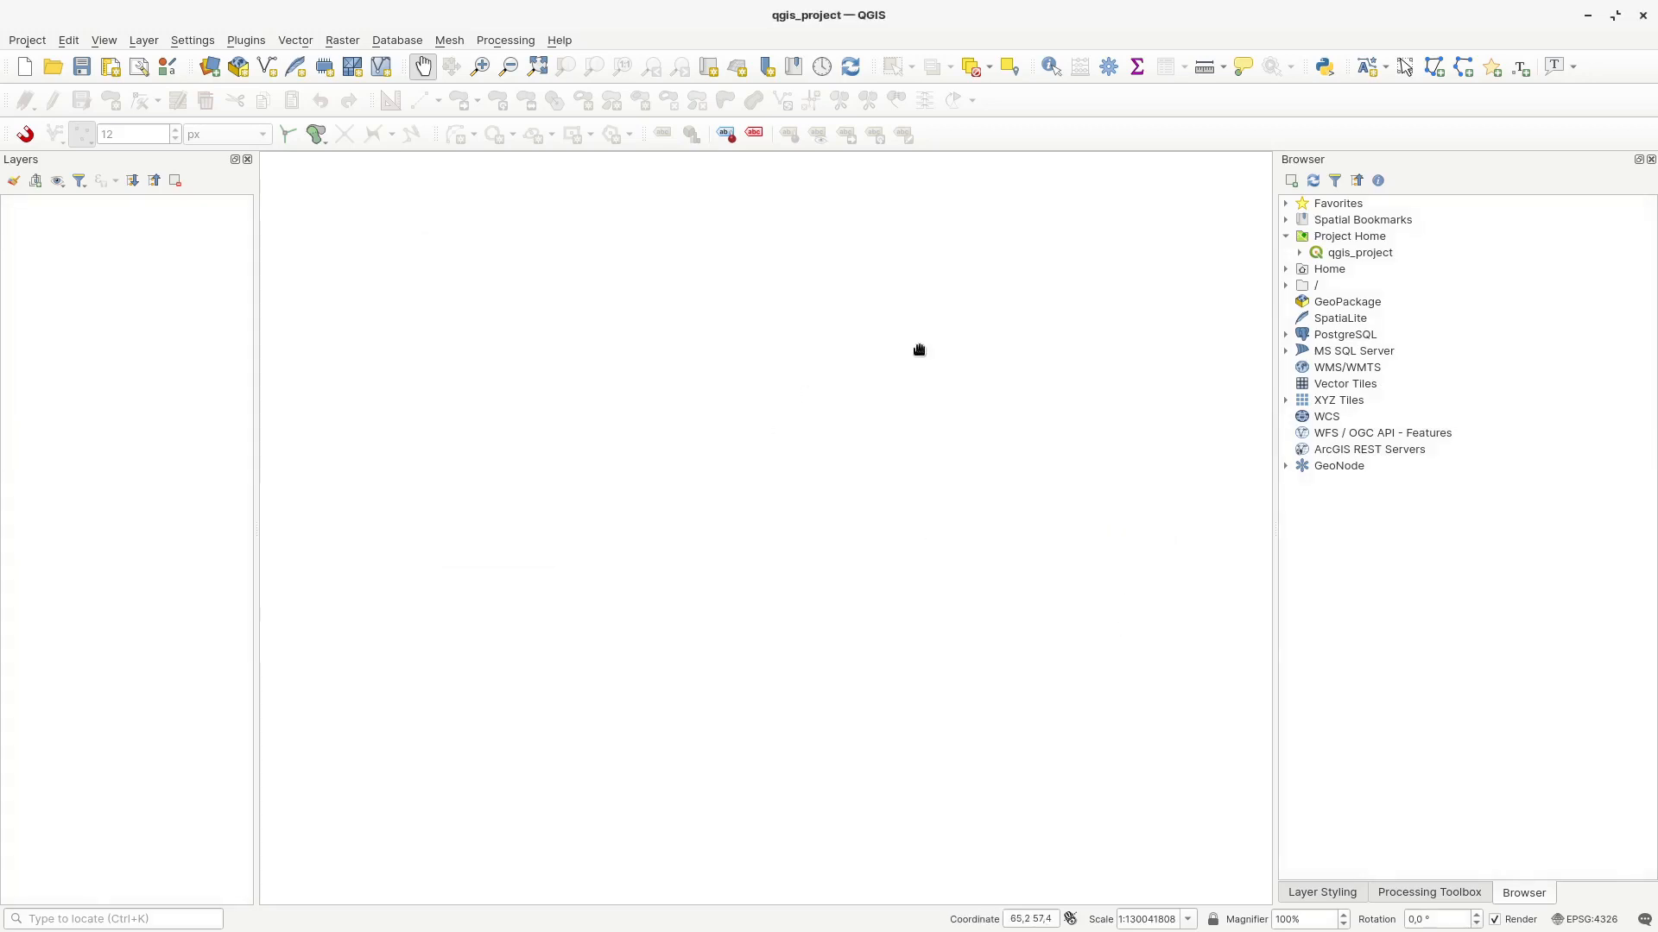
Step: Switch to the file manager, examine the contents of the qgis_project.qgz archive, and return to QGIS
{"action": "key", "text": "alt+Tab"}
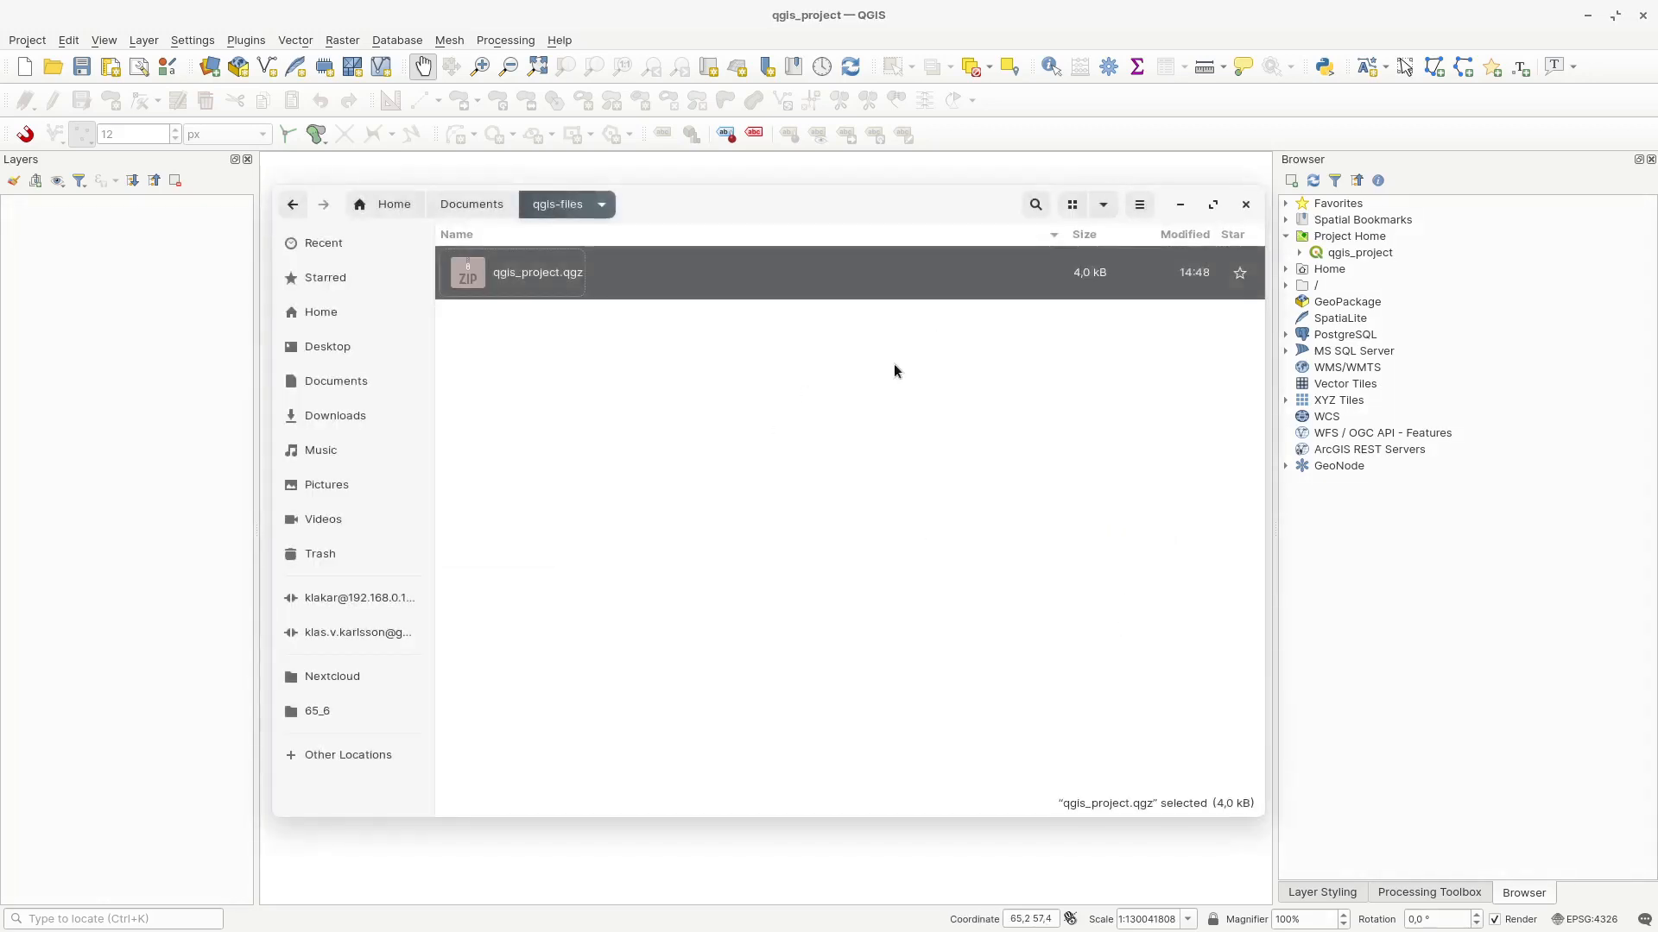
{"action": "right_click", "coordinate": [471, 283]}
{"action": "left_click", "coordinate": [602, 304]}
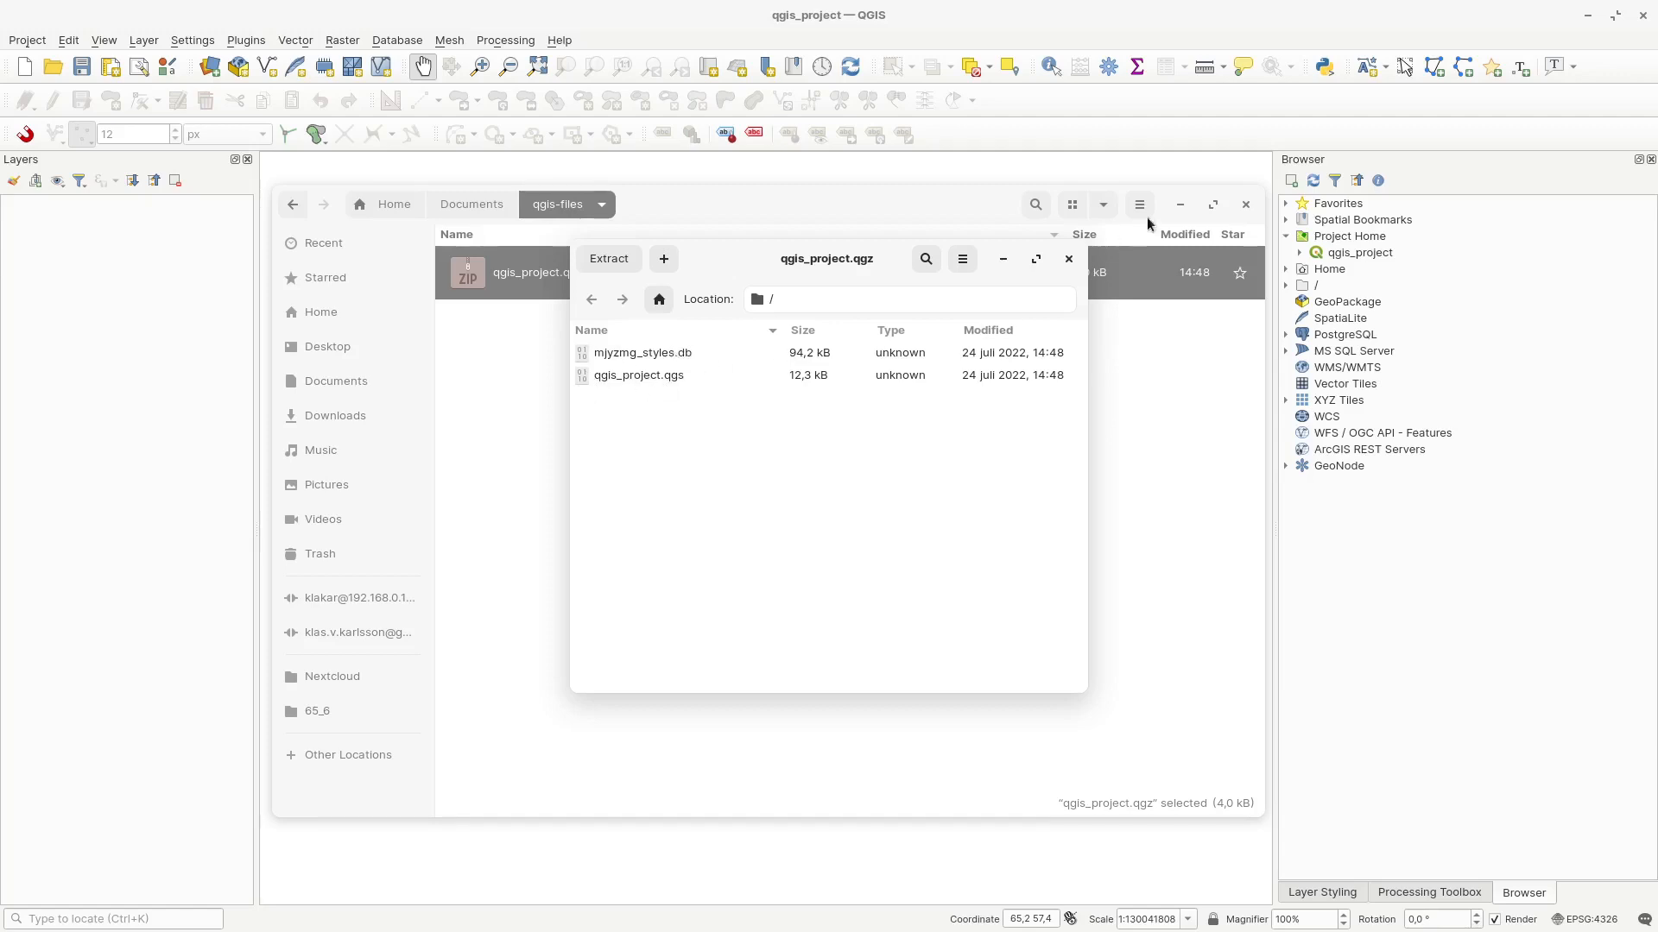
{"action": "left_click", "coordinate": [1070, 261]}
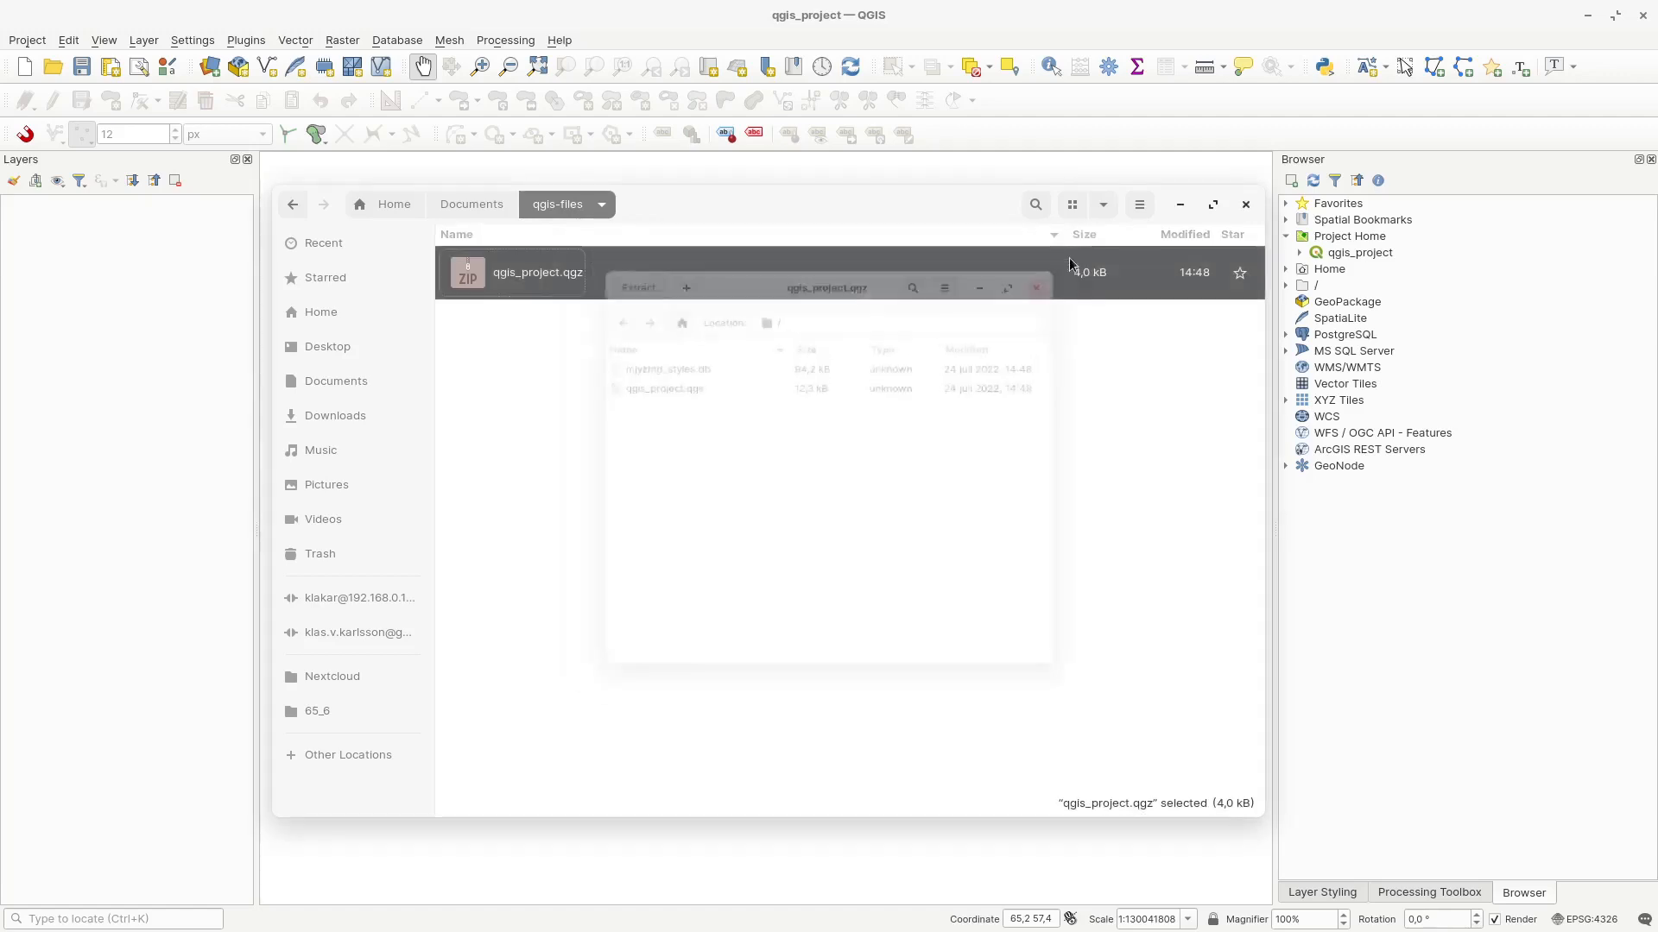
{"action": "left_click", "coordinate": [556, 359]}
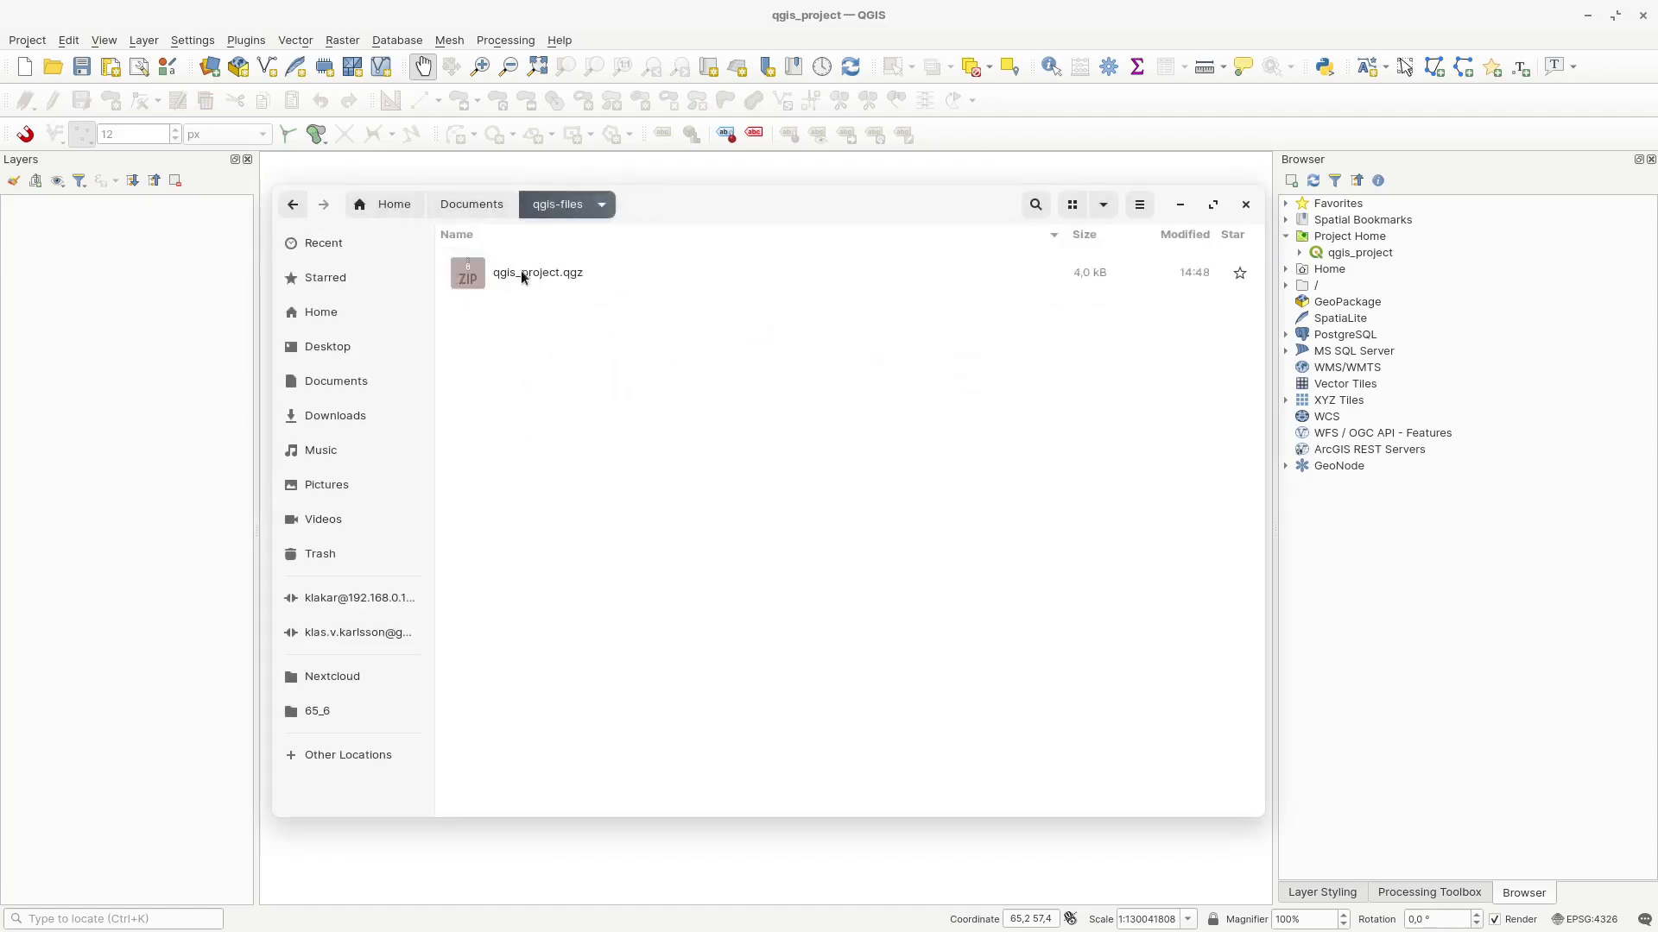
{"action": "left_click", "coordinate": [1066, 5]}
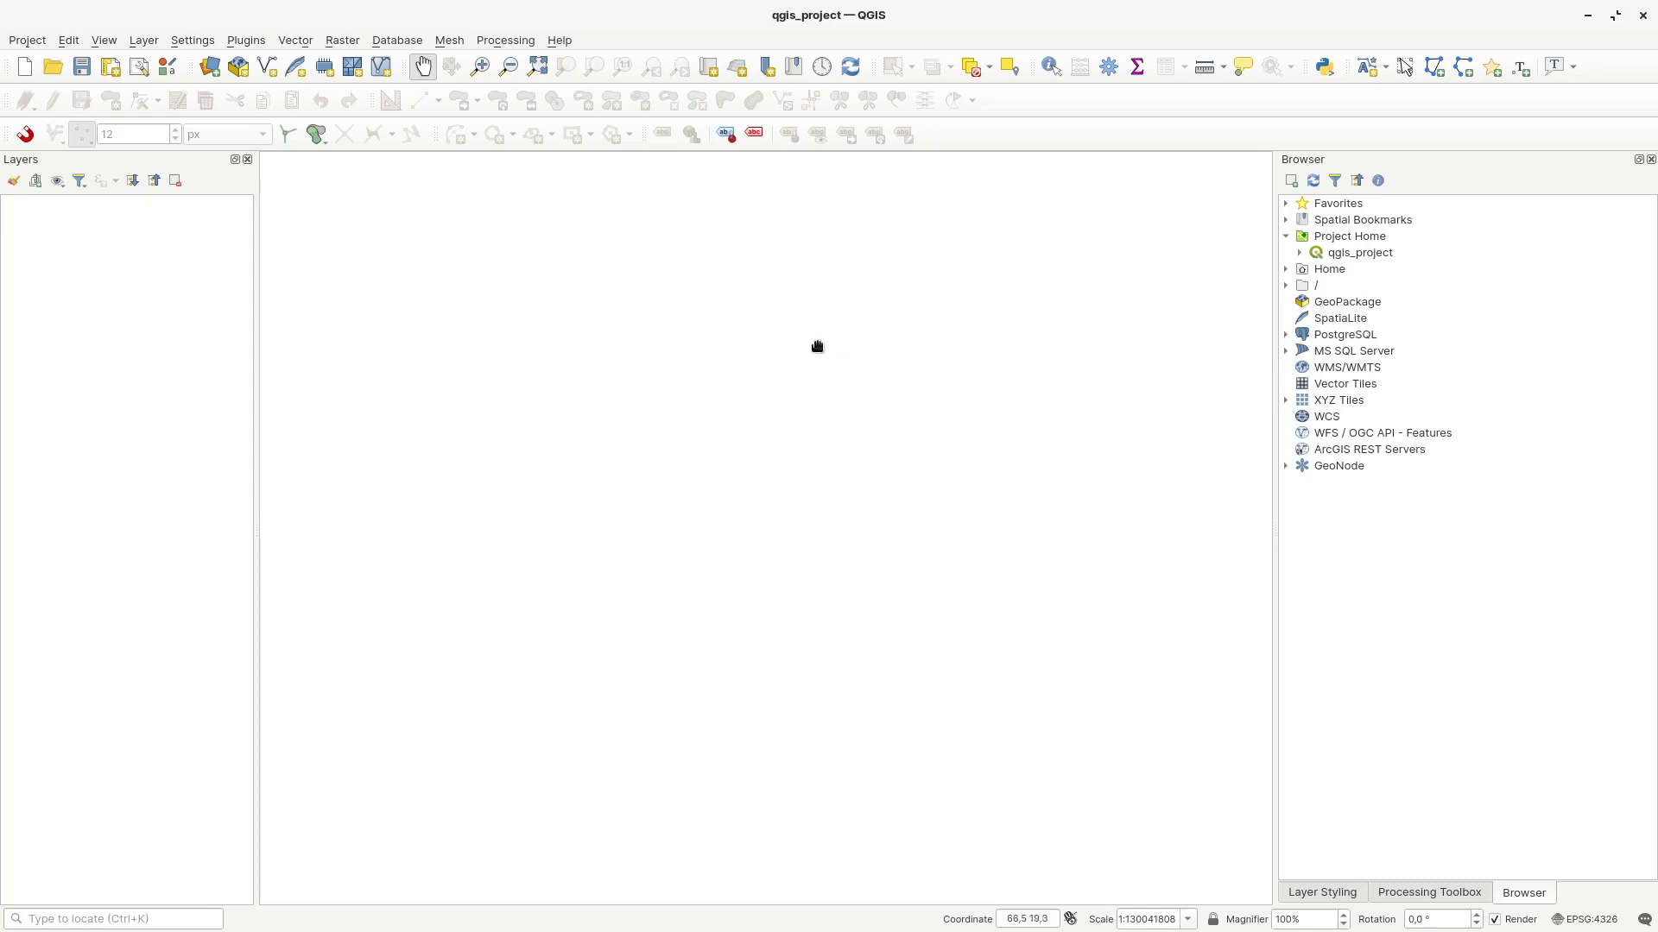
Step: Load the built-in World Map layer by entering "world" as the map coordinate
{"action": "triple_click", "coordinate": [1039, 918]}
{"action": "type", "text": "world"}
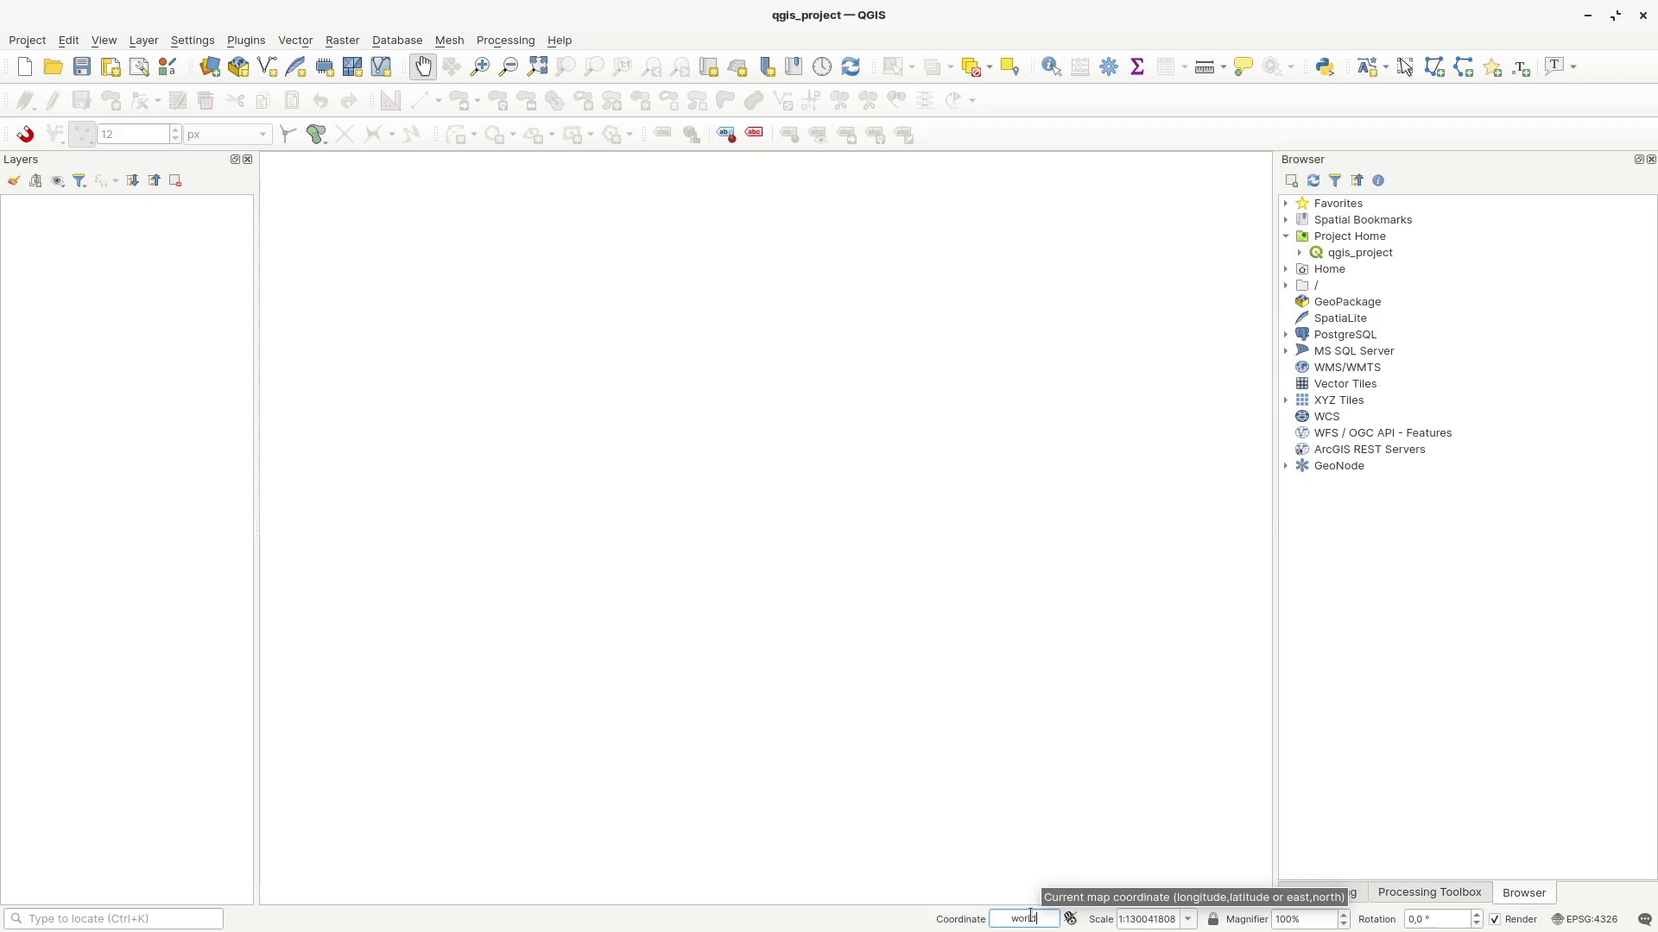
{"action": "key", "text": "Return"}
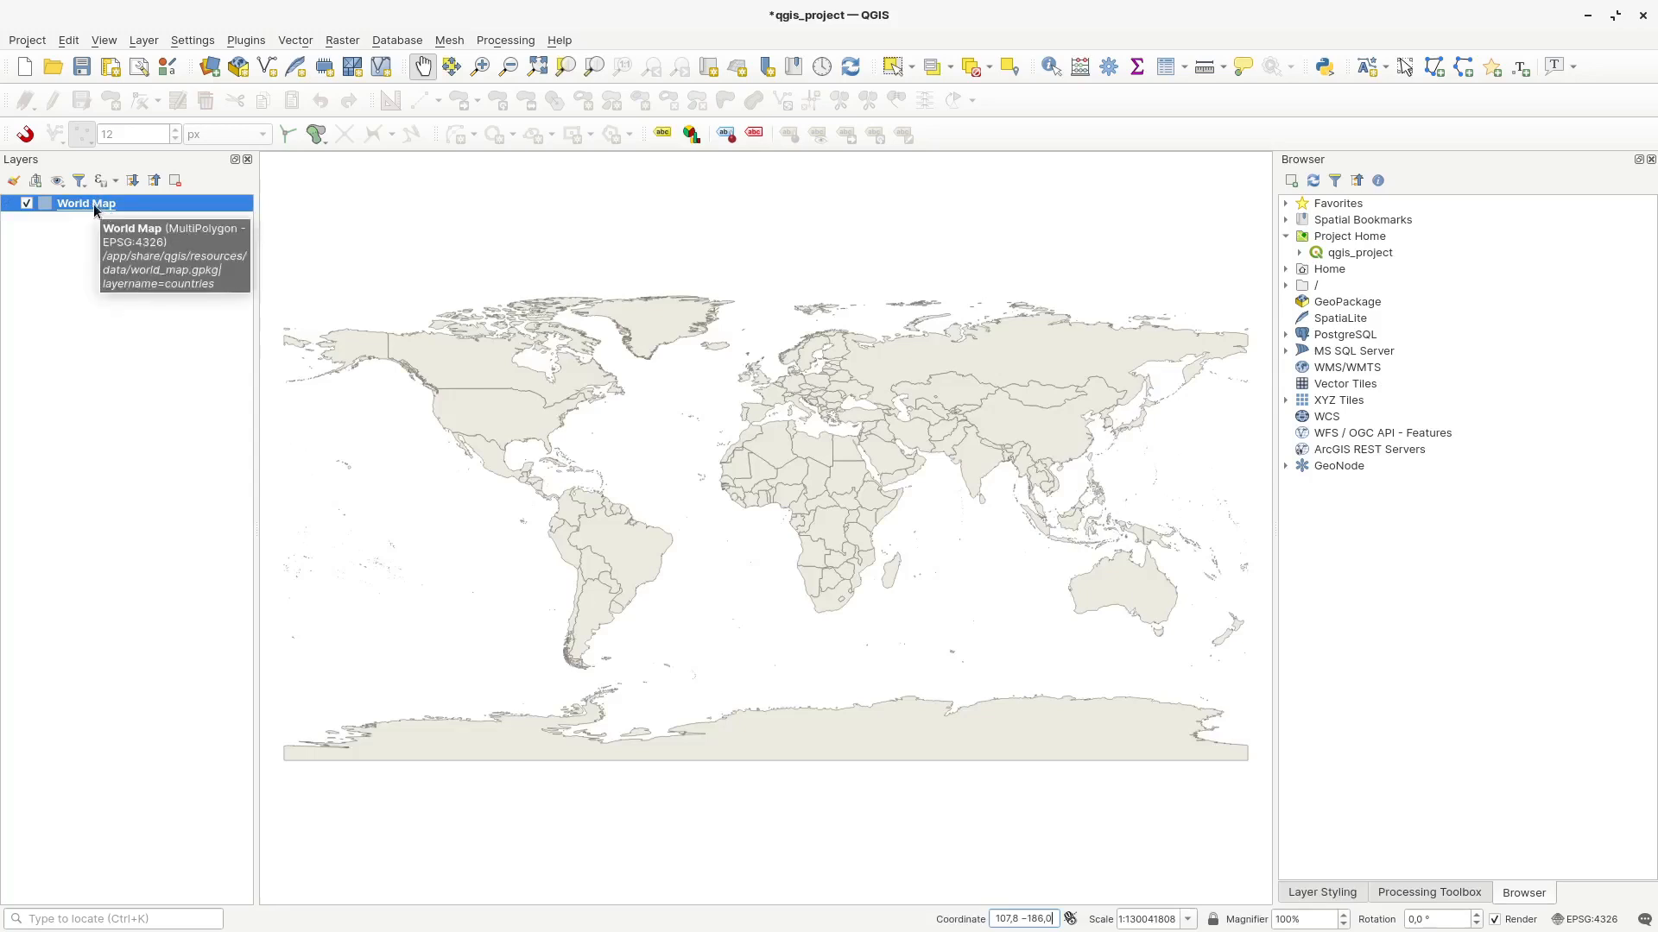
Step: Export the World Map layer as a GeoPackage named geopackage in the qgis-files folder, with the layer name world-gpkg
{"action": "right_click", "coordinate": [94, 208]}
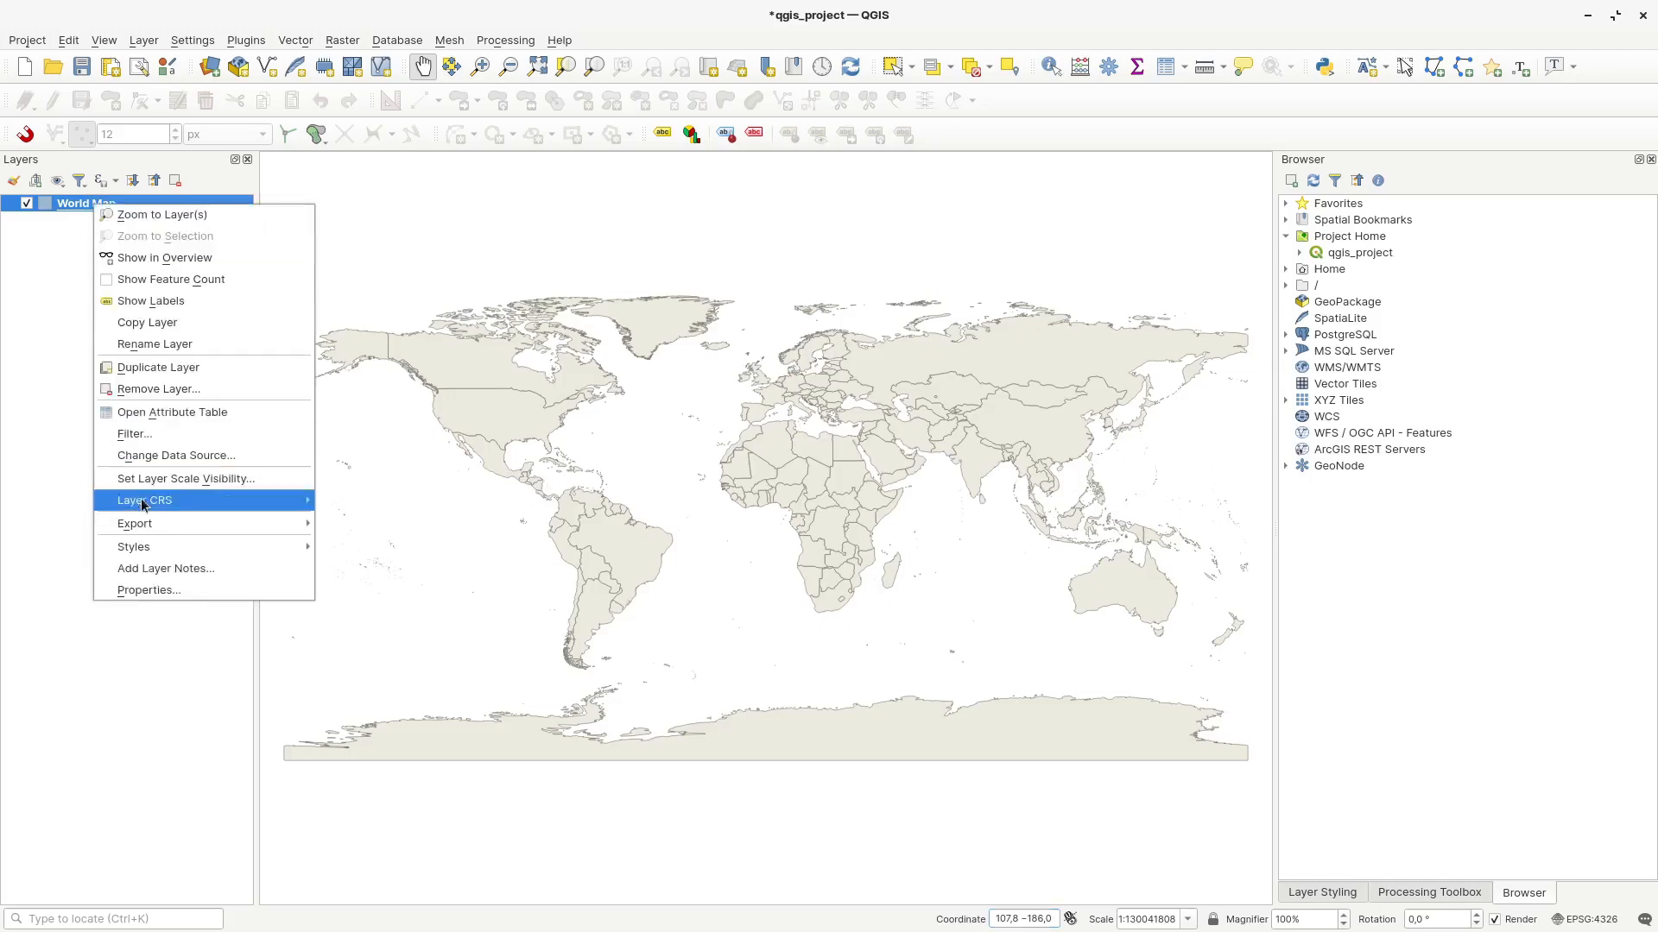
{"action": "mouse_move", "coordinate": [239, 524]}
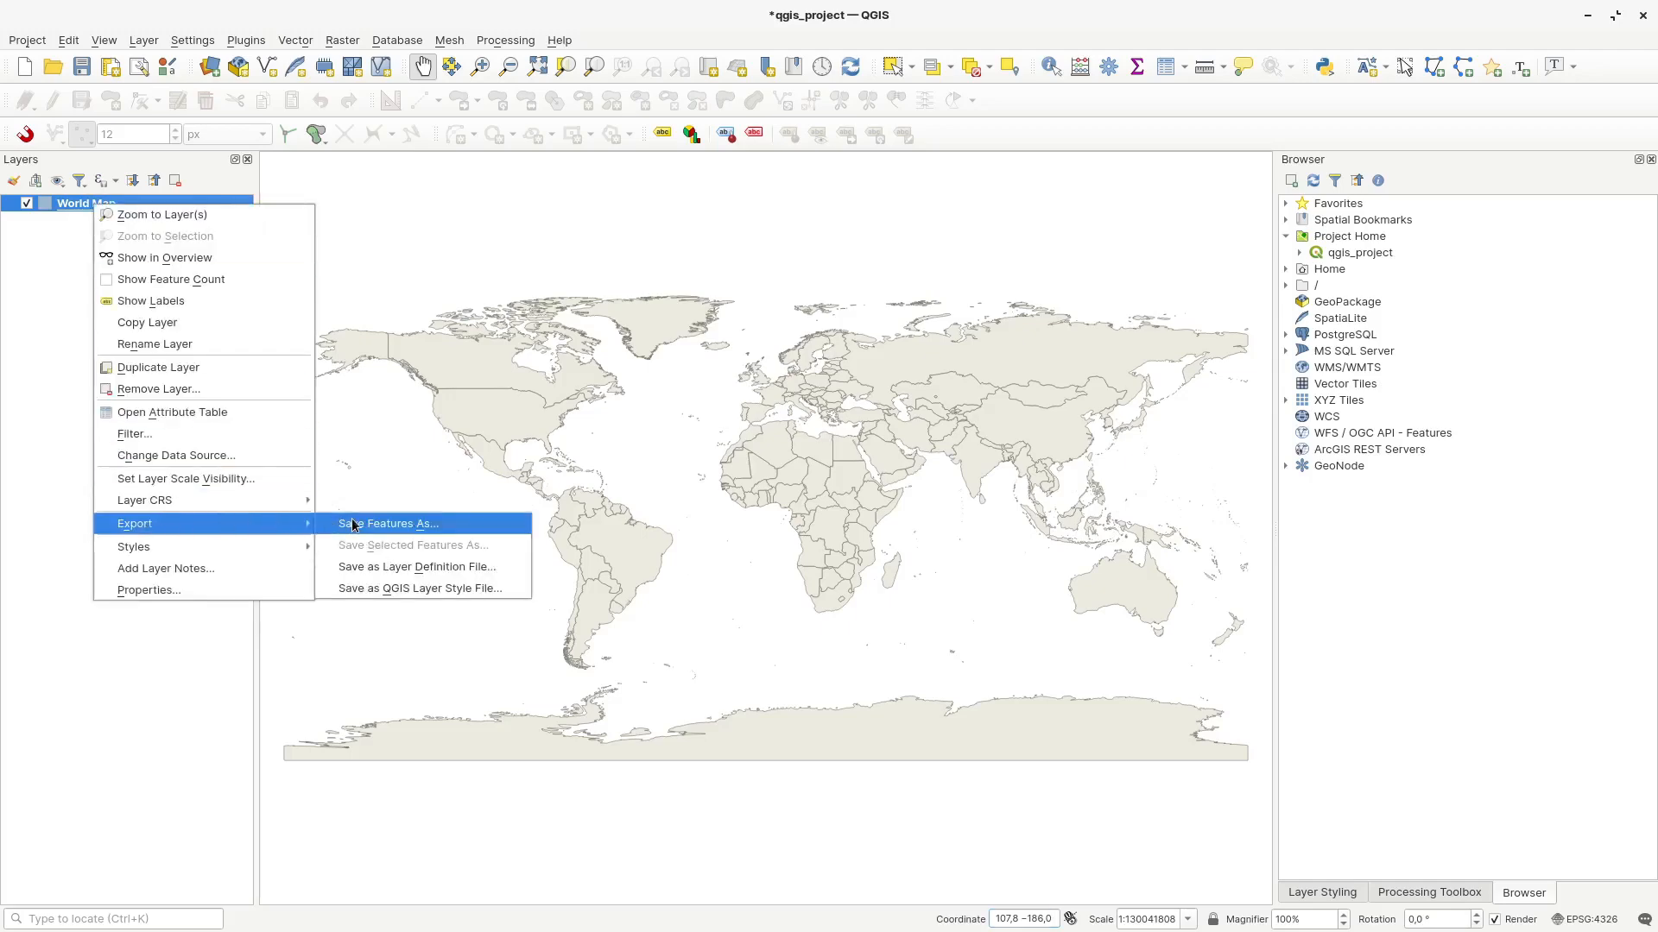
{"action": "left_click", "coordinate": [384, 525]}
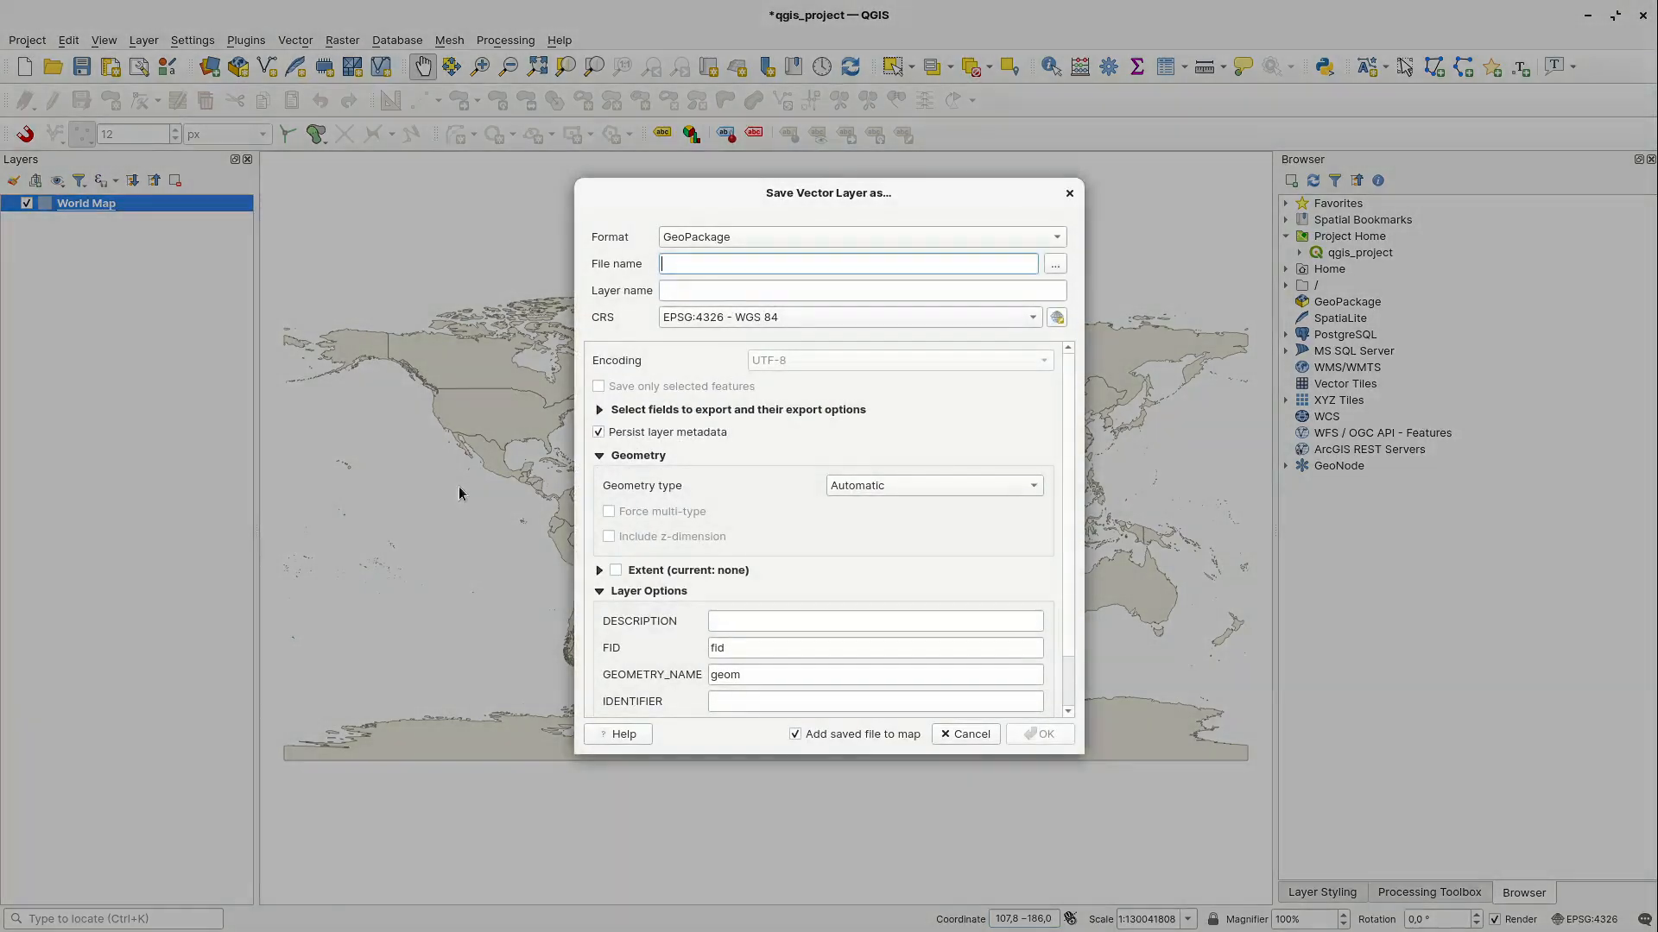
{"action": "left_click", "coordinate": [1055, 265]}
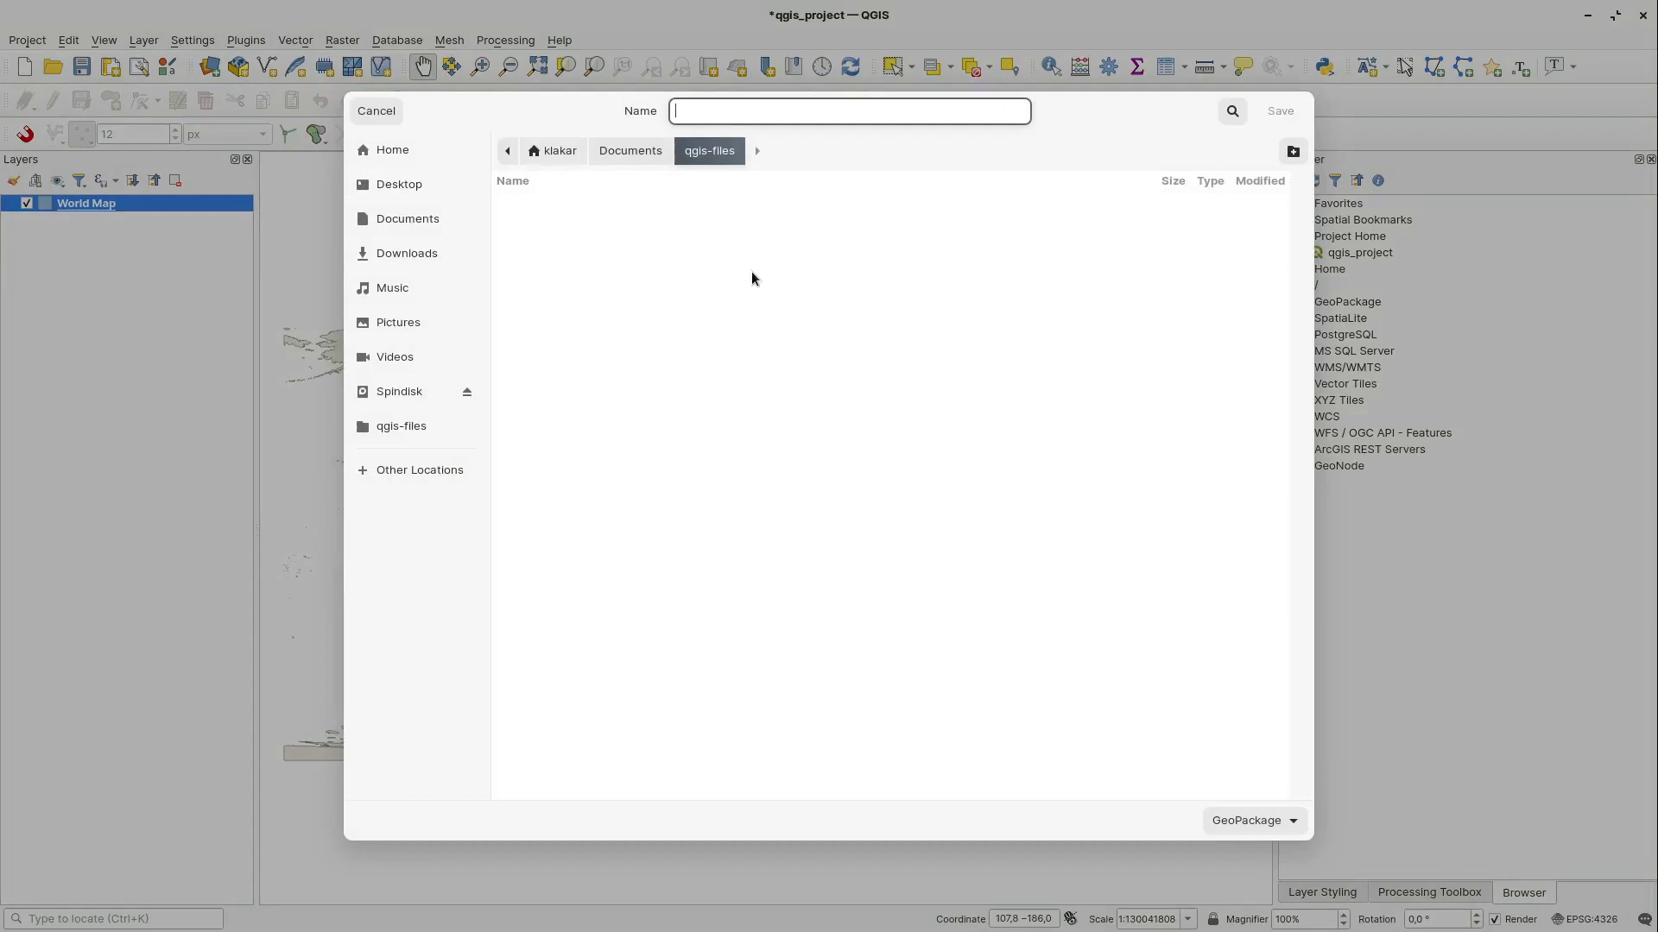
{"action": "type", "text": "geopackage"}
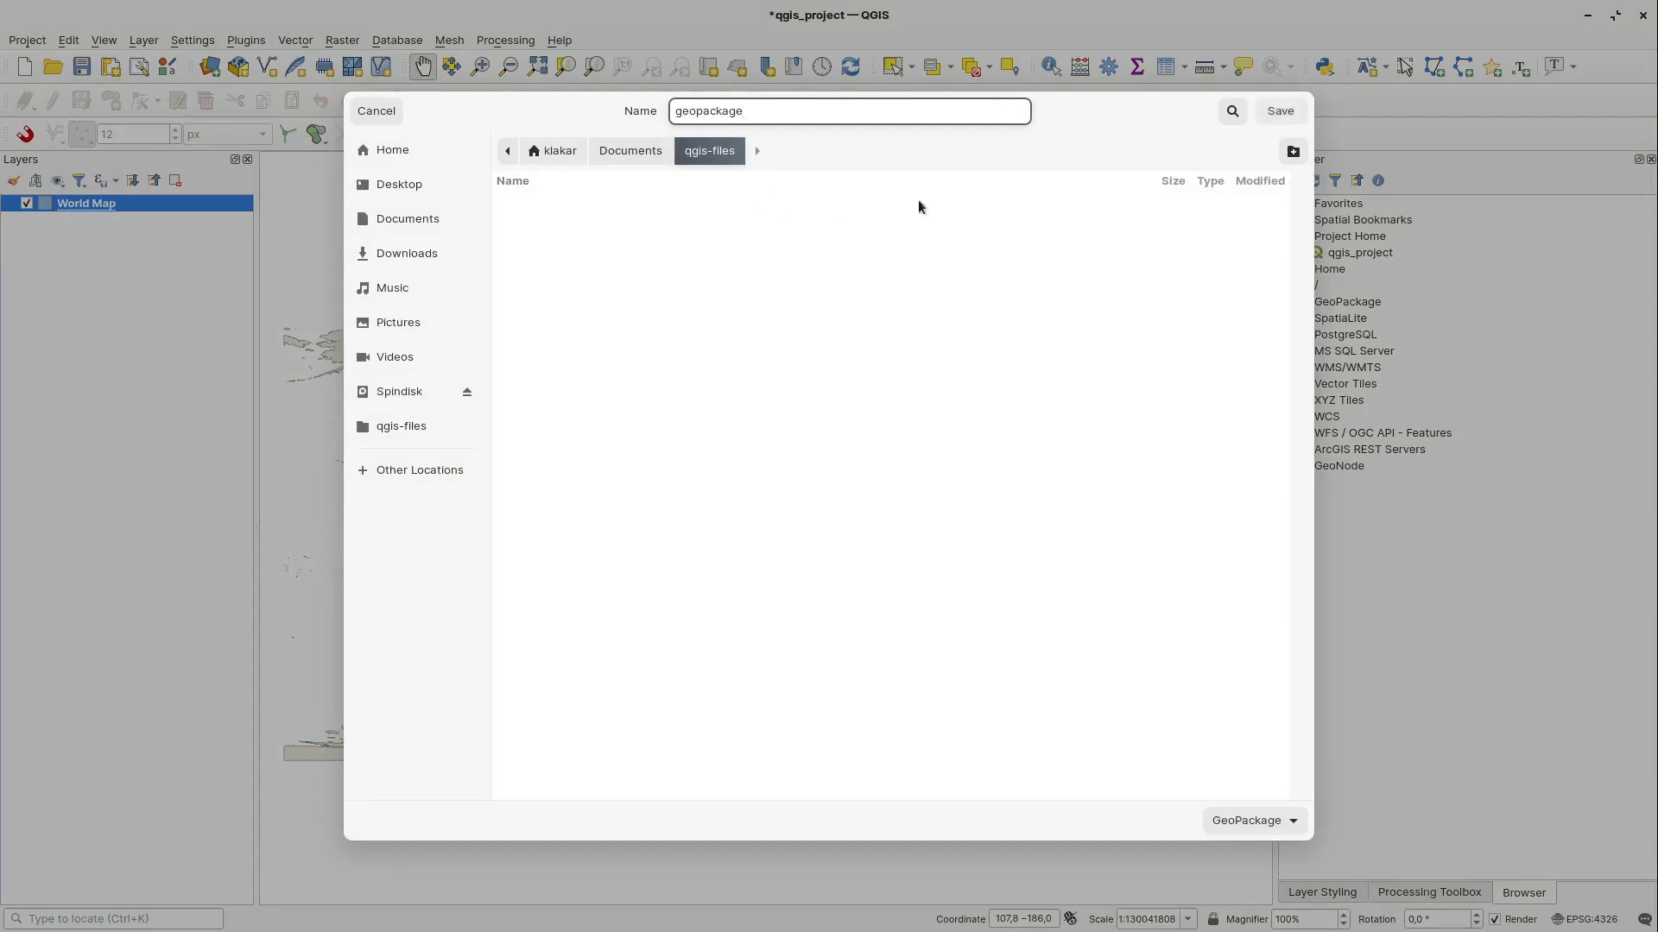
{"action": "left_click", "coordinate": [1291, 112]}
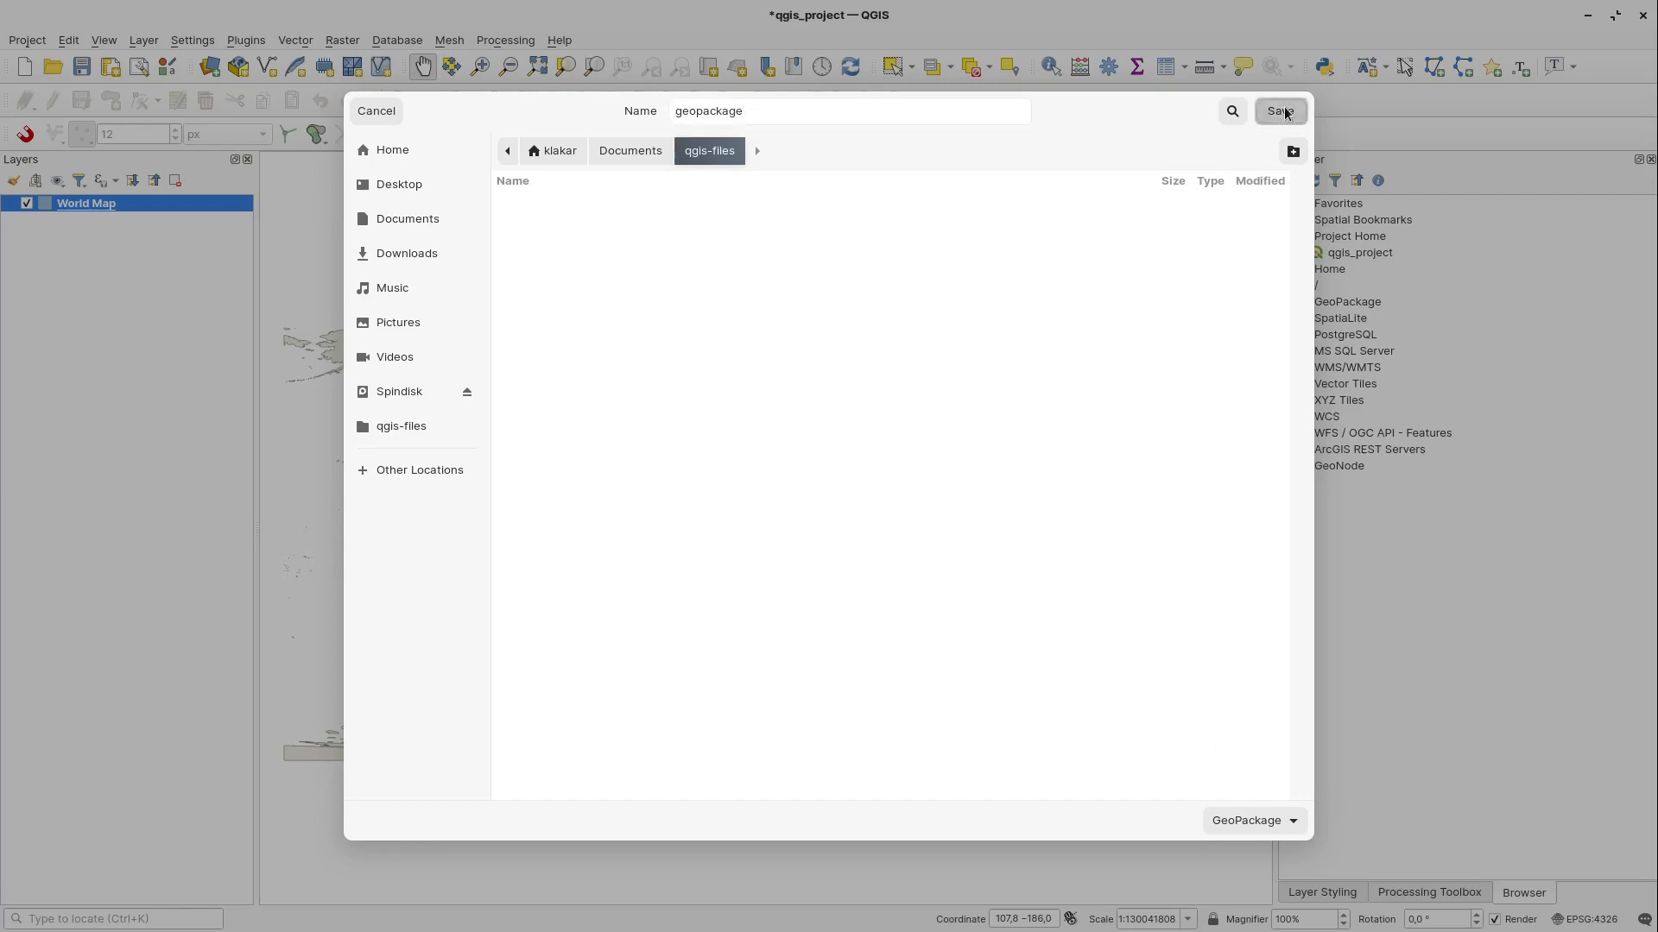
{"action": "double_click", "coordinate": [748, 296]}
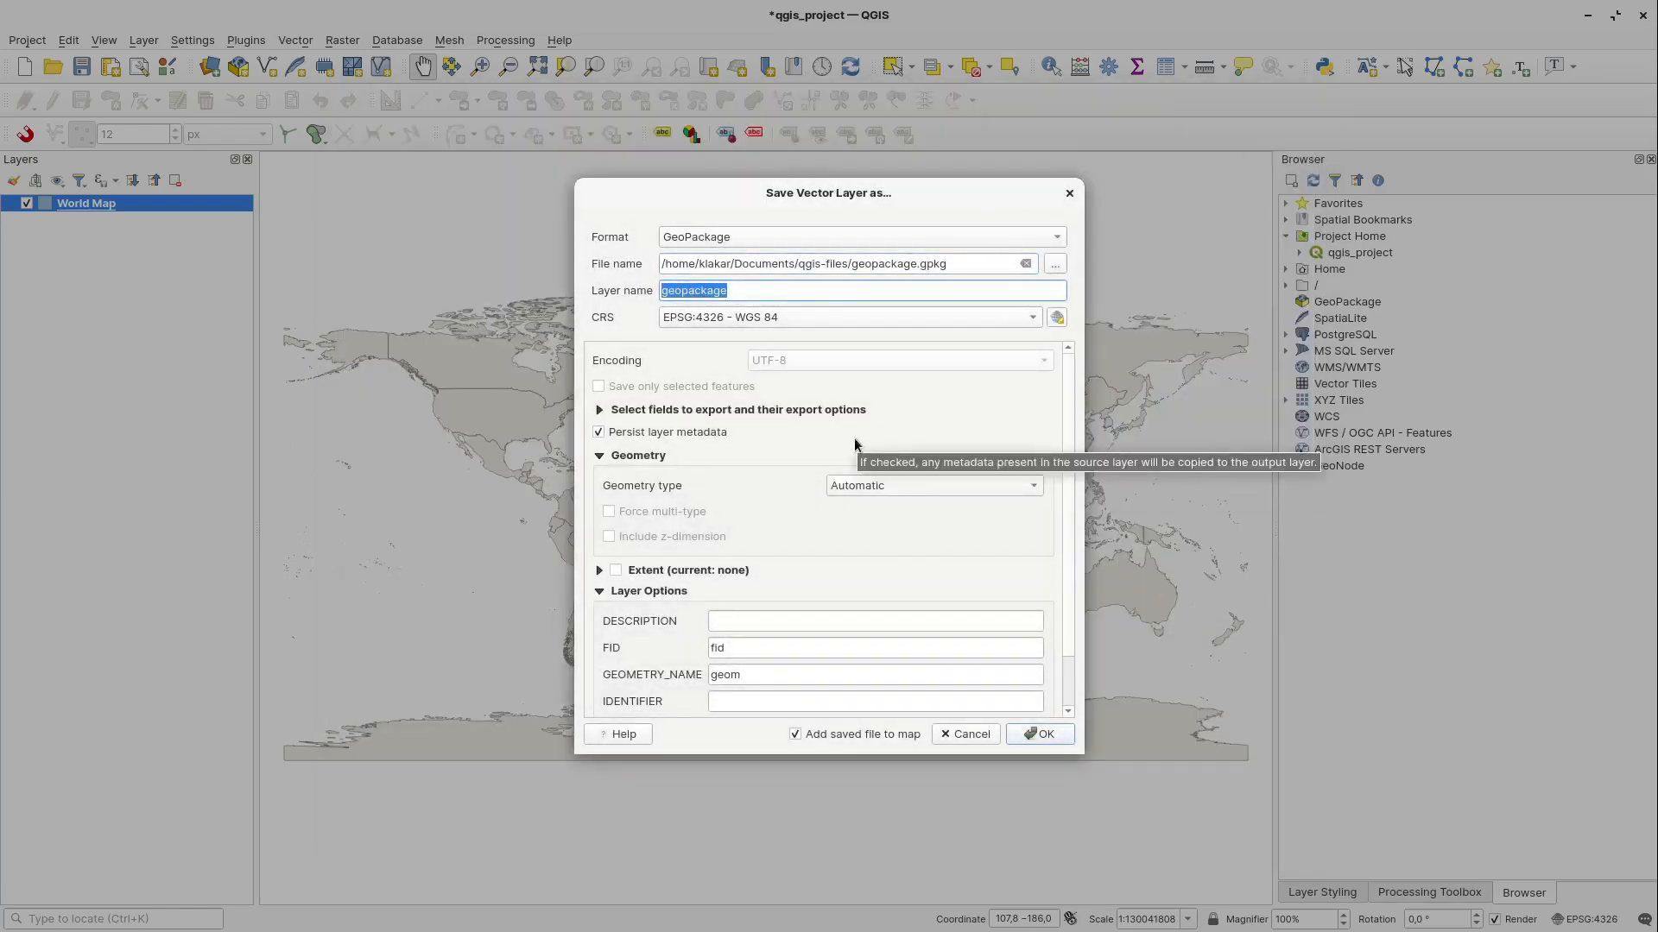
{"action": "type", "text": "world-gpkg"}
{"action": "left_click", "coordinate": [1035, 734]}
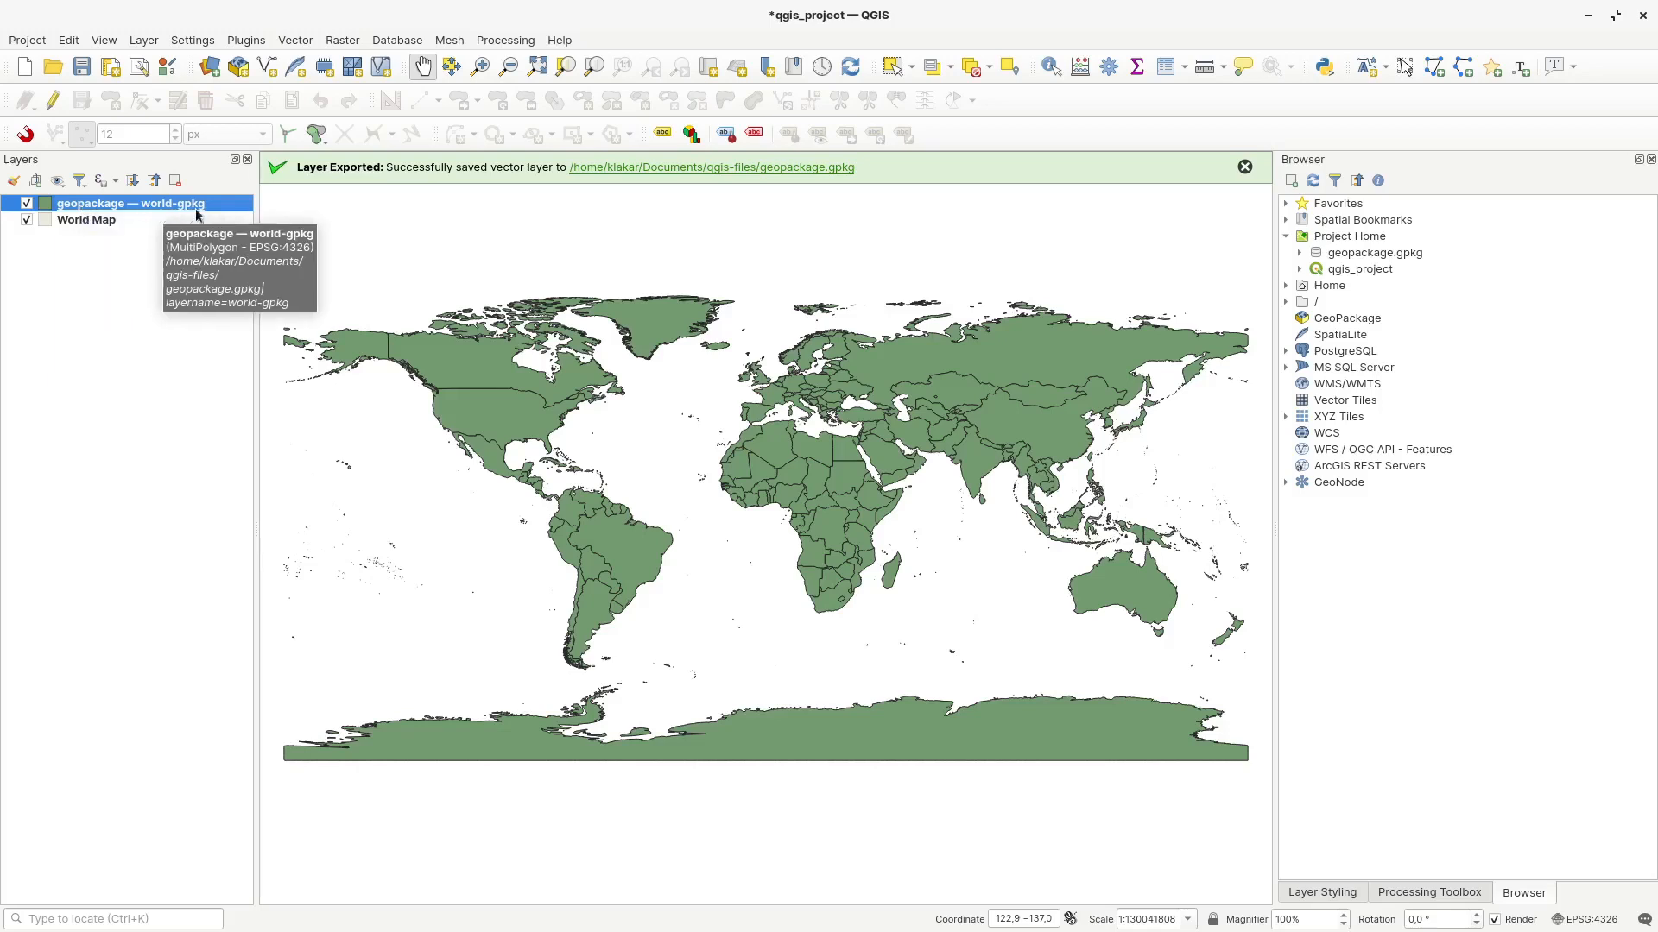
Step: Export the World Map layer as an ESRI Shapefile named ShapeFile in the qgis-files folder
{"action": "right_click", "coordinate": [76, 224]}
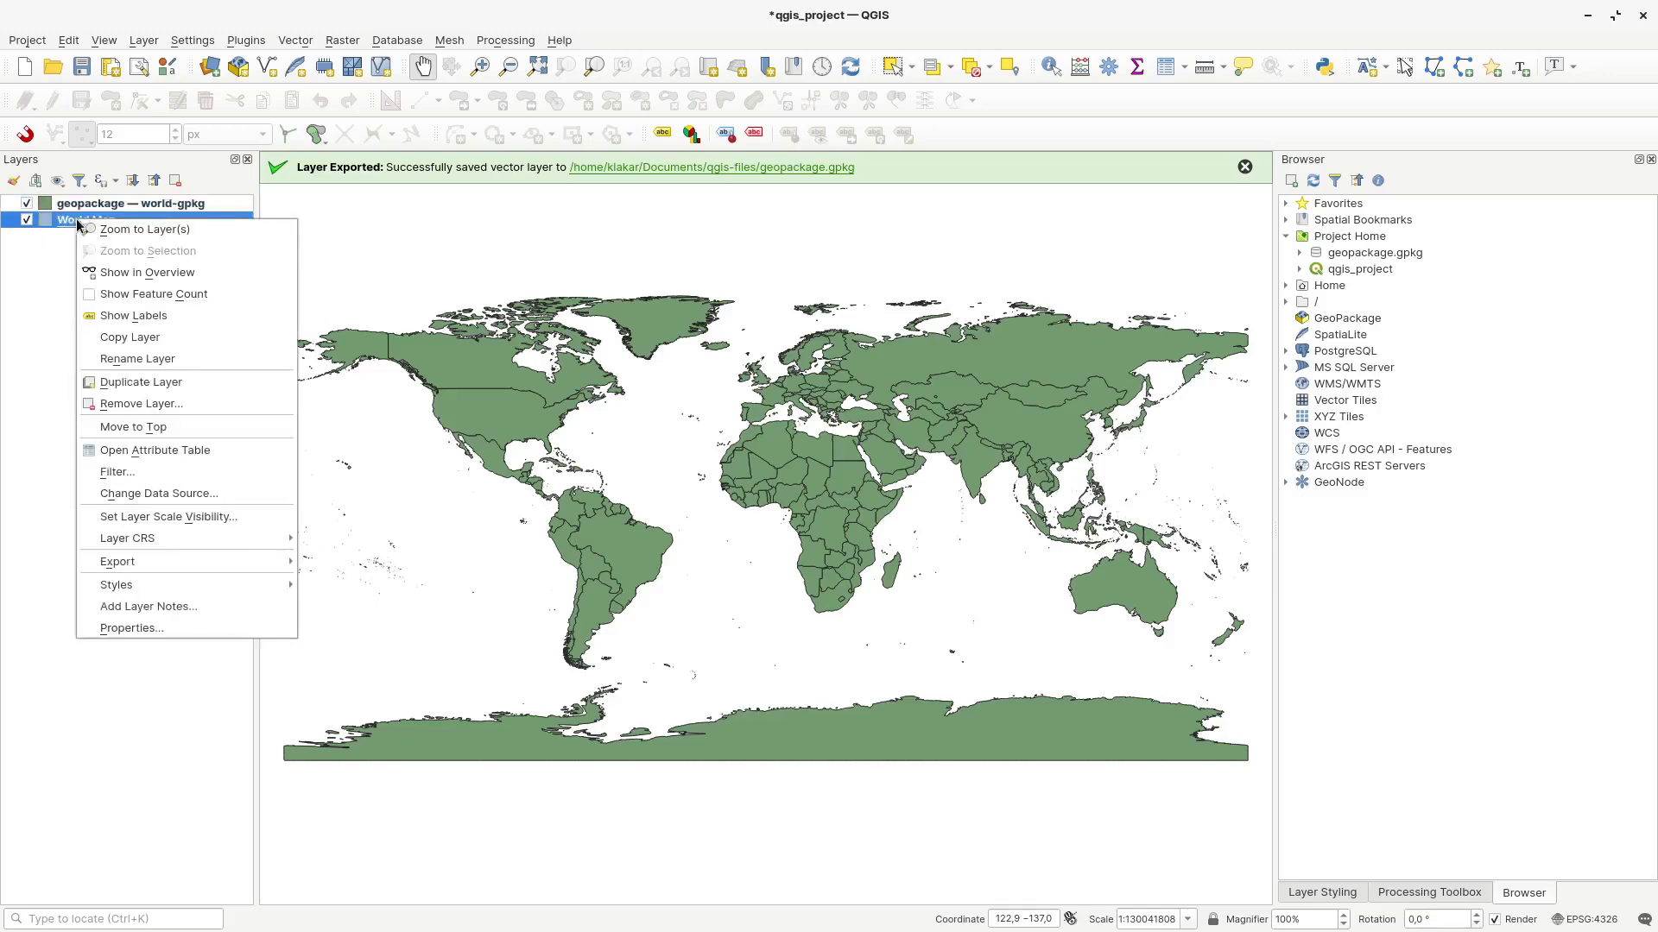
{"action": "mouse_move", "coordinate": [200, 566]}
{"action": "left_click", "coordinate": [359, 568]}
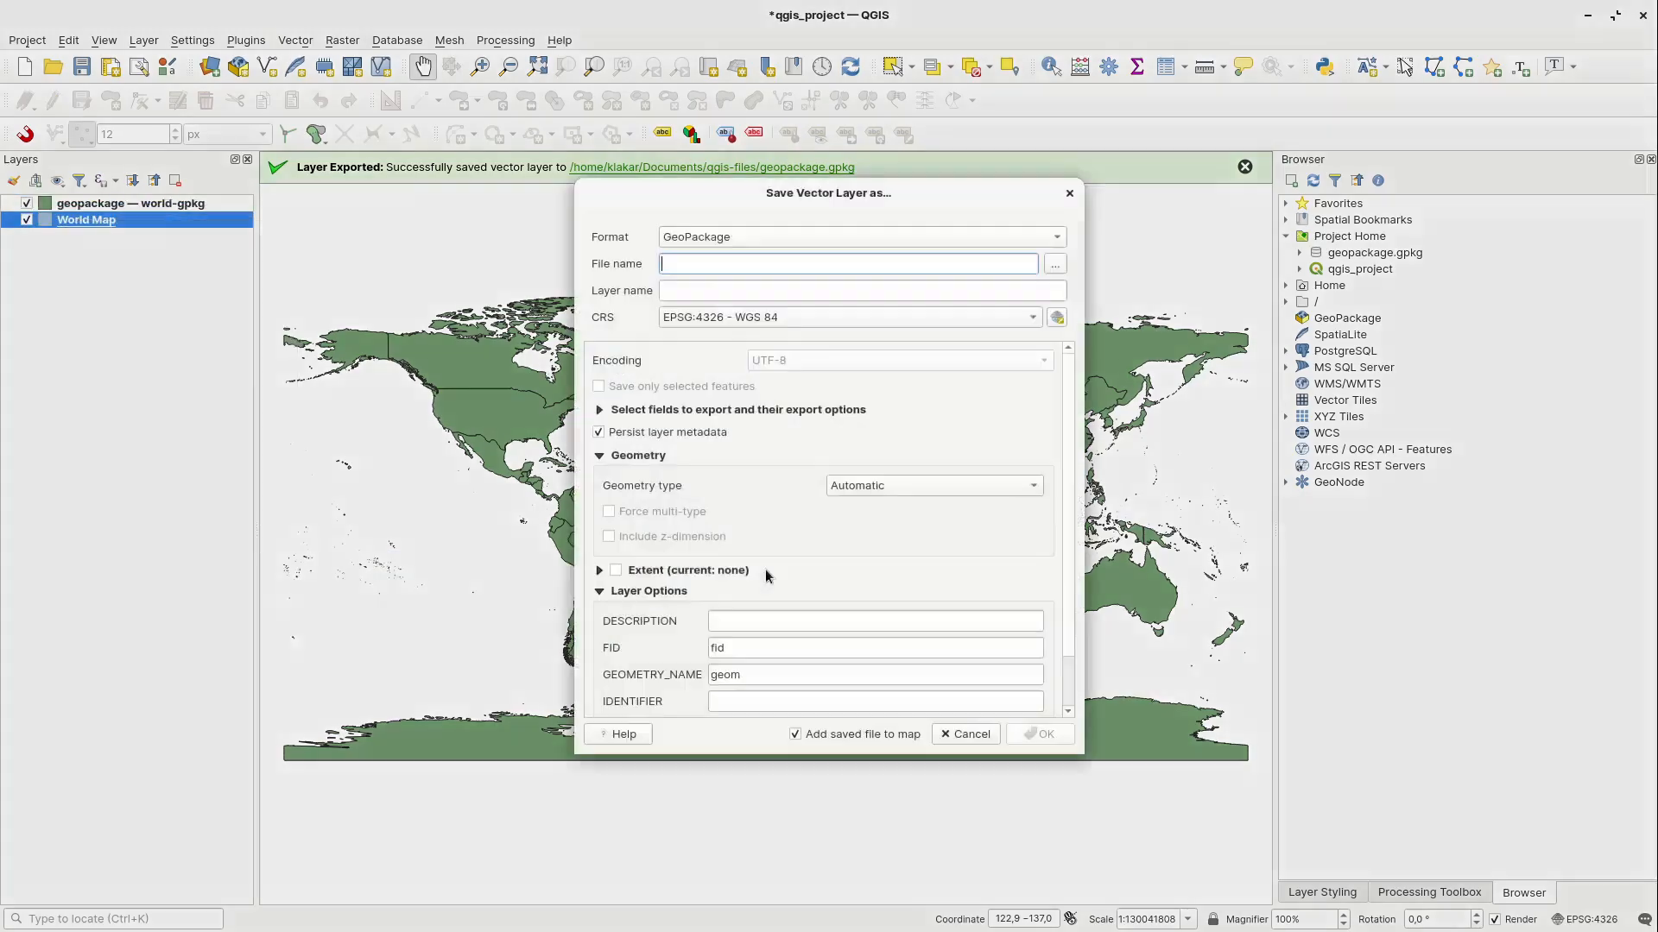
{"action": "left_click", "coordinate": [1059, 237]}
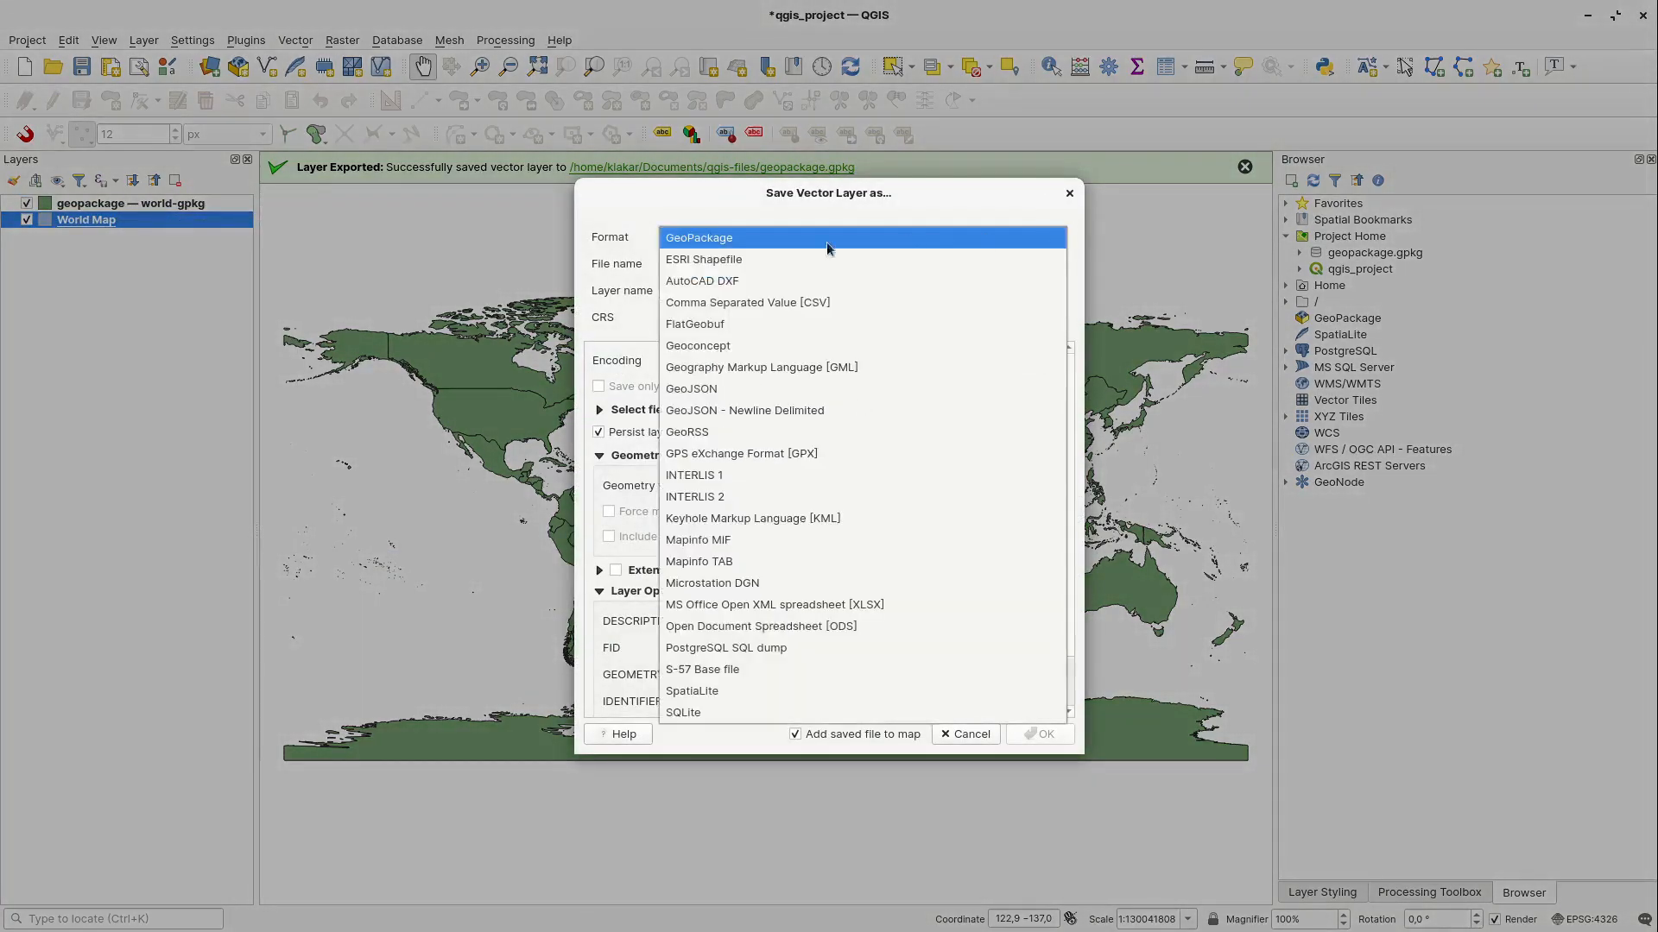
{"action": "left_click", "coordinate": [748, 260]}
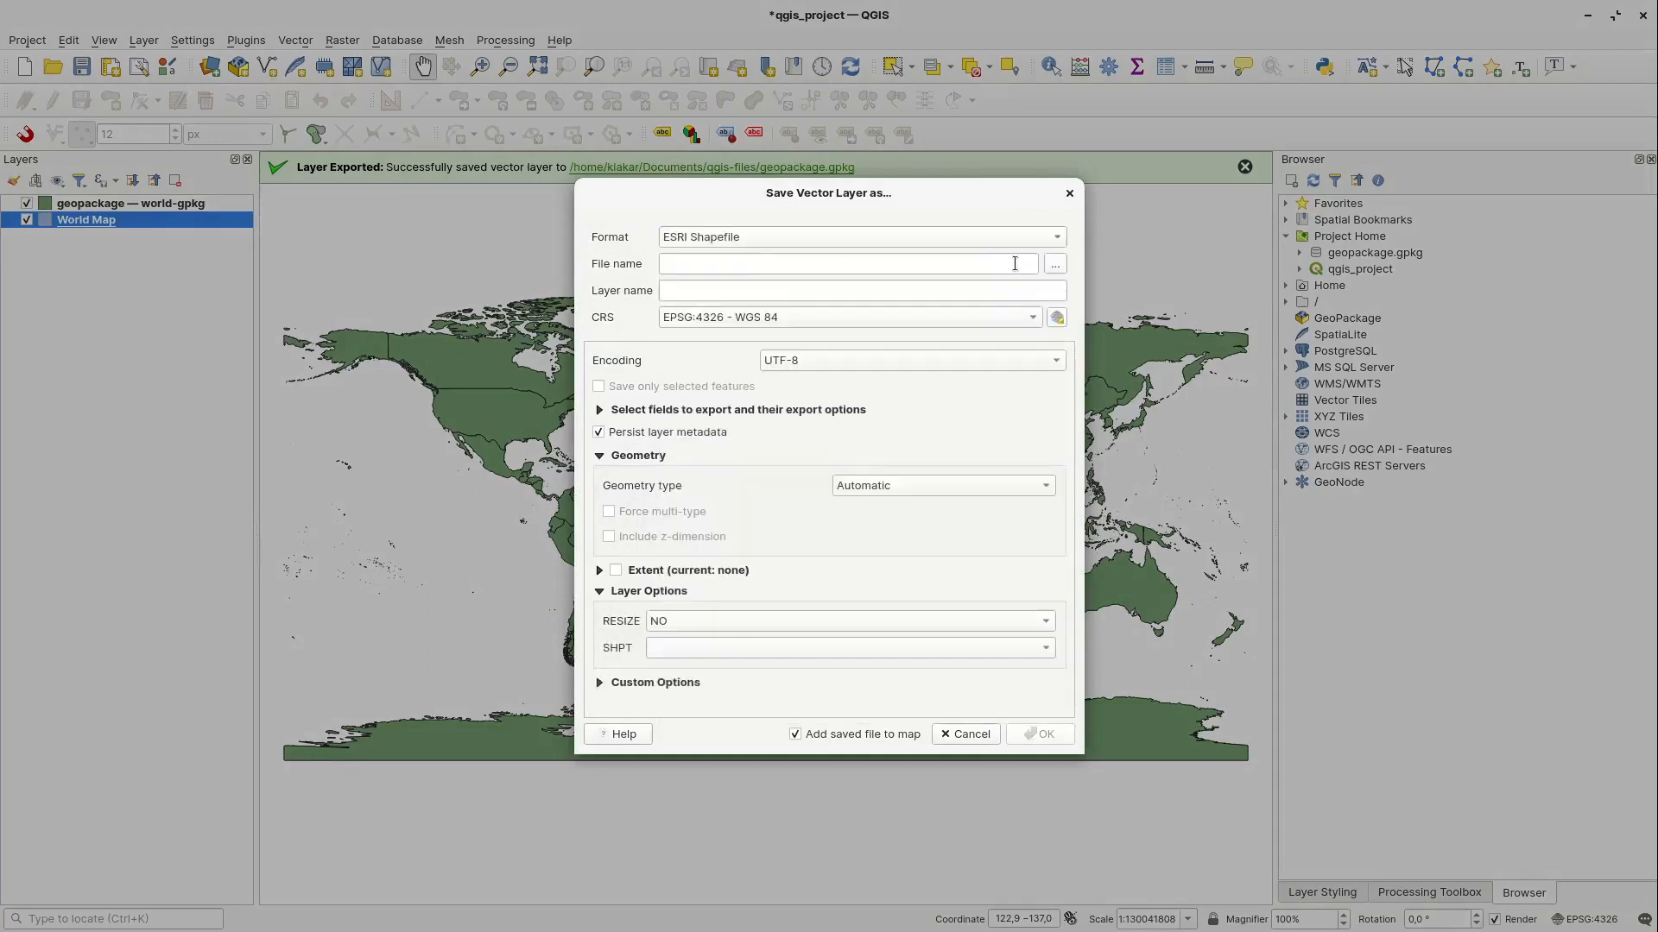
{"action": "left_click", "coordinate": [1058, 263]}
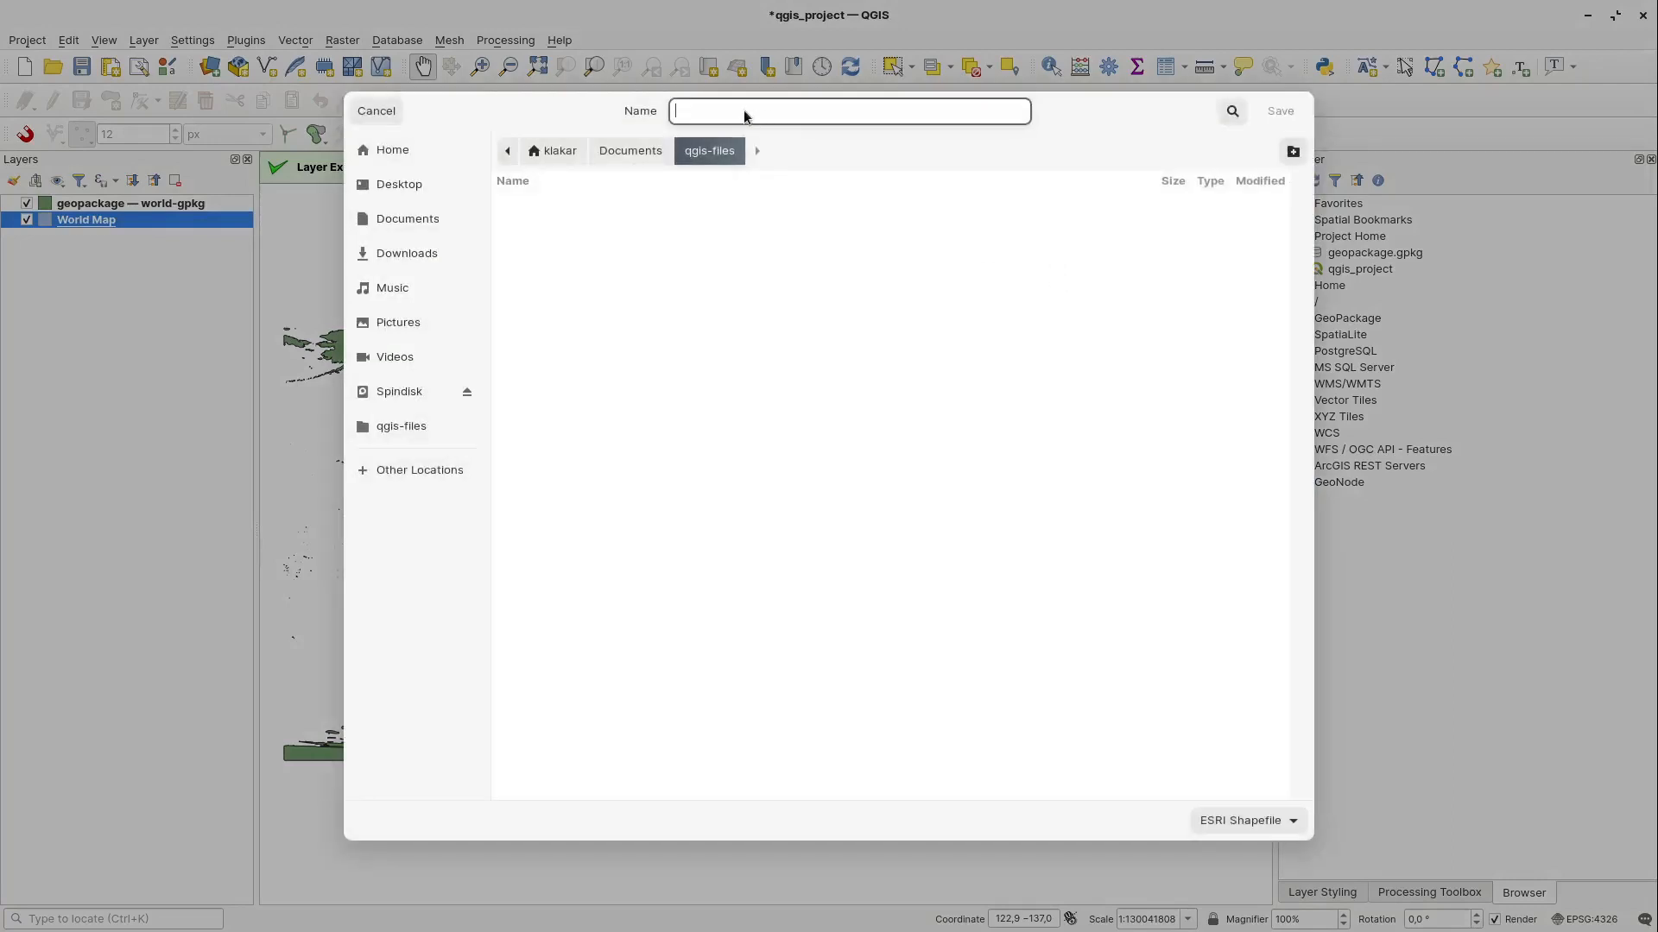
{"action": "type", "text": "ShapeFile"}
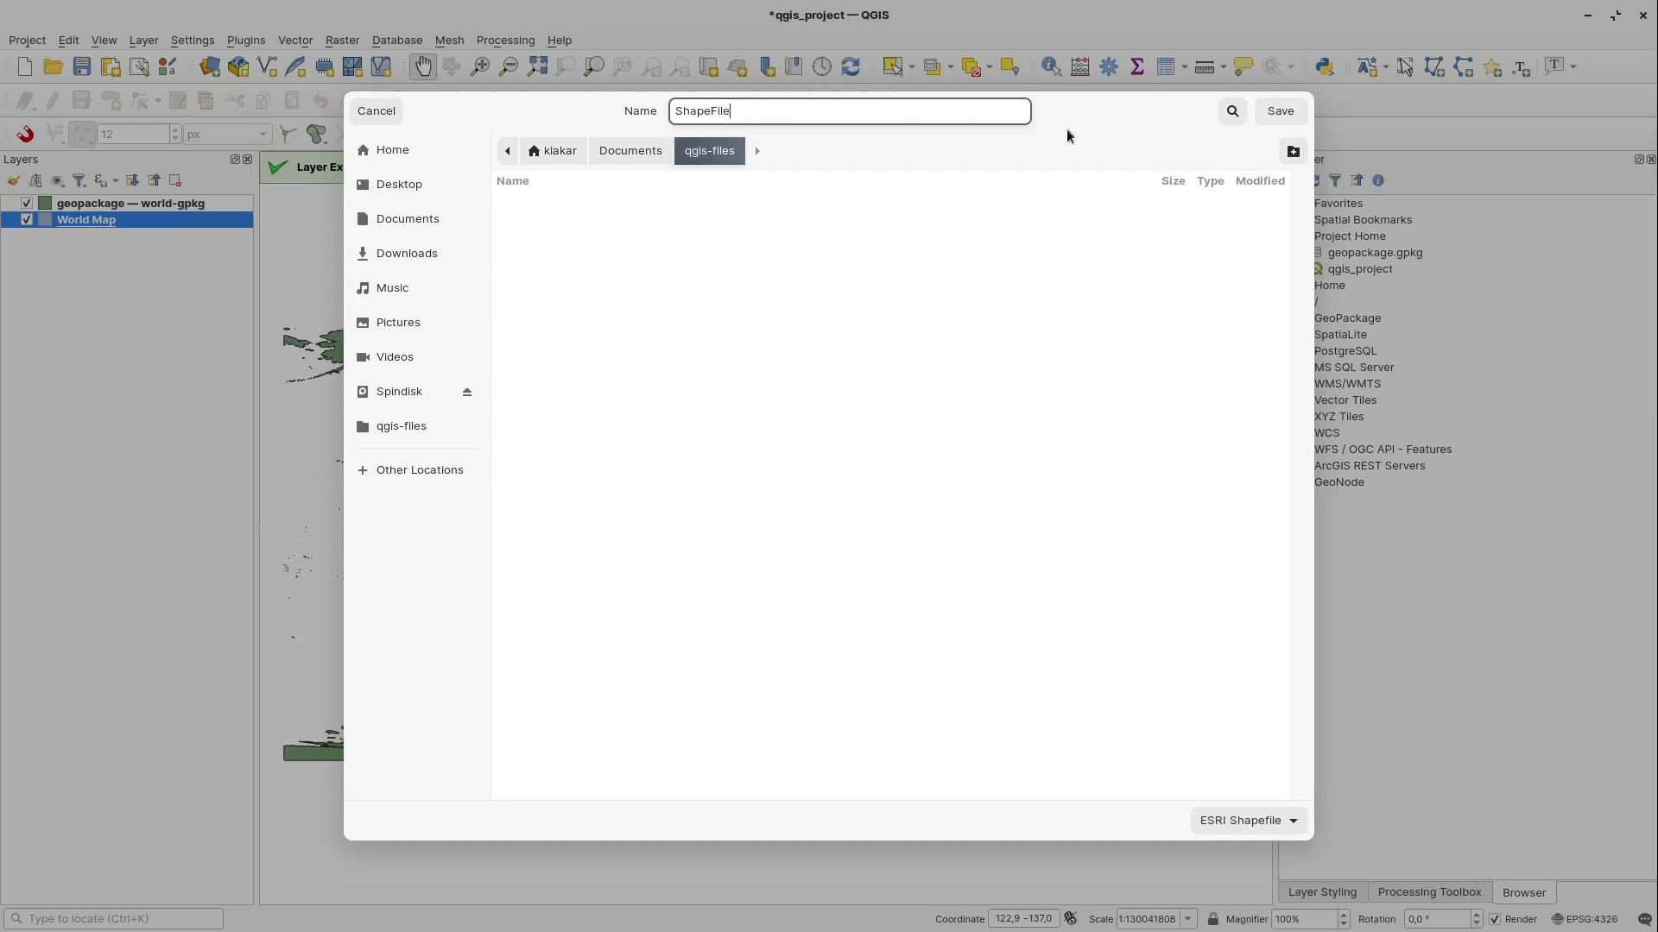
{"action": "left_click", "coordinate": [1280, 111]}
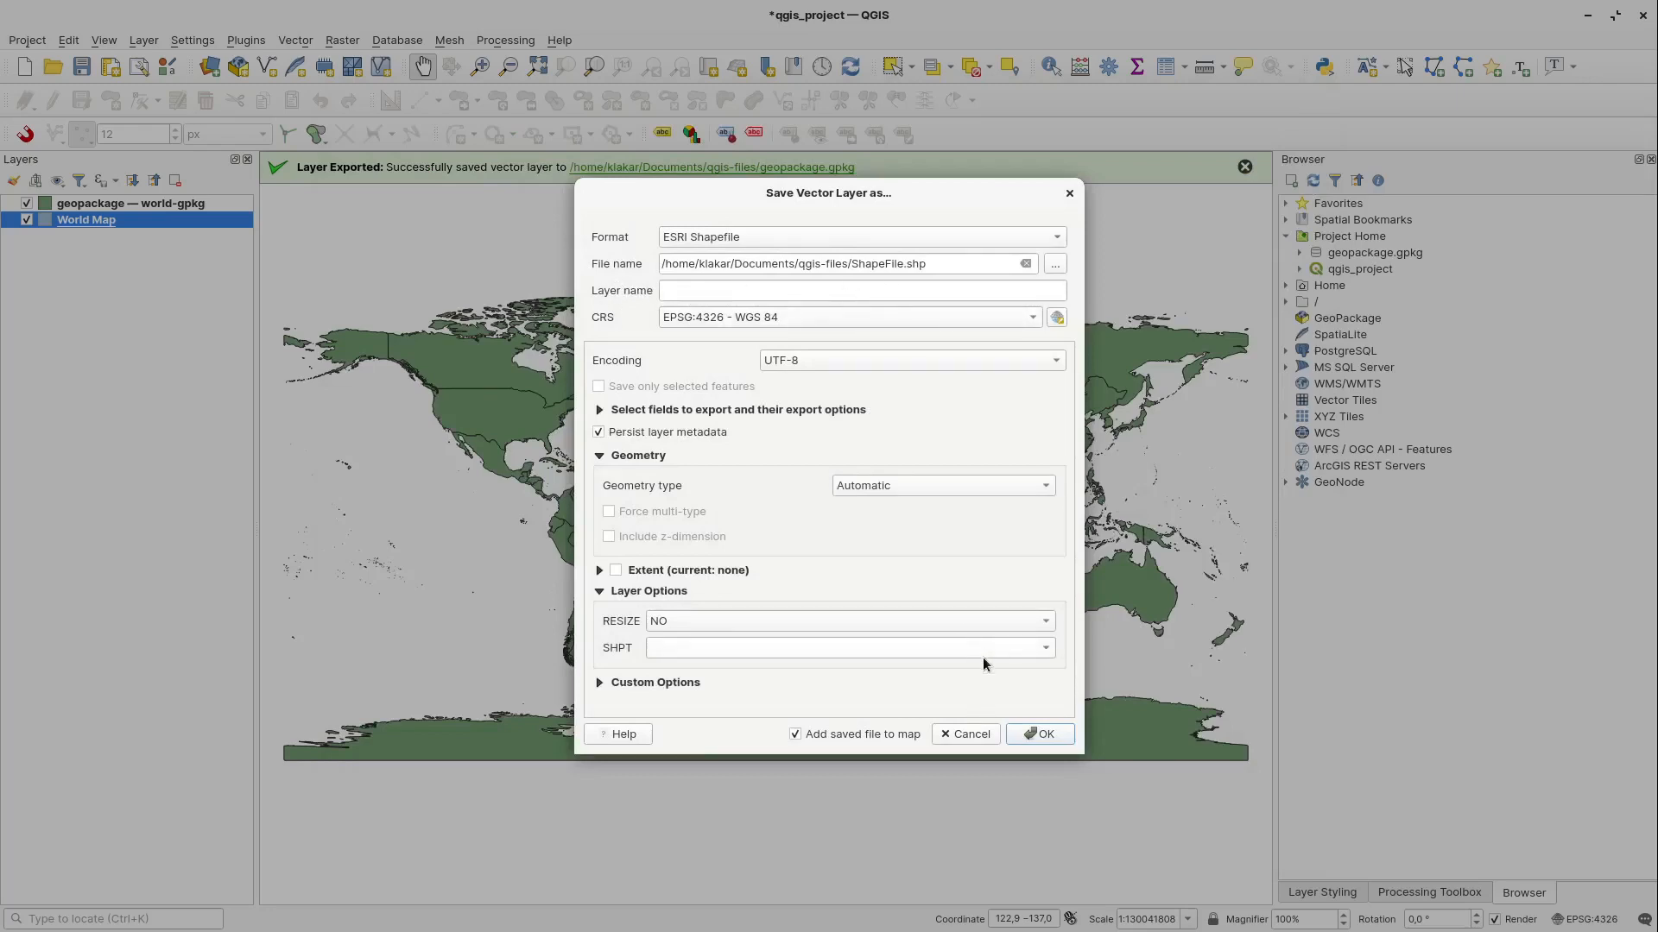
{"action": "left_click", "coordinate": [1060, 737]}
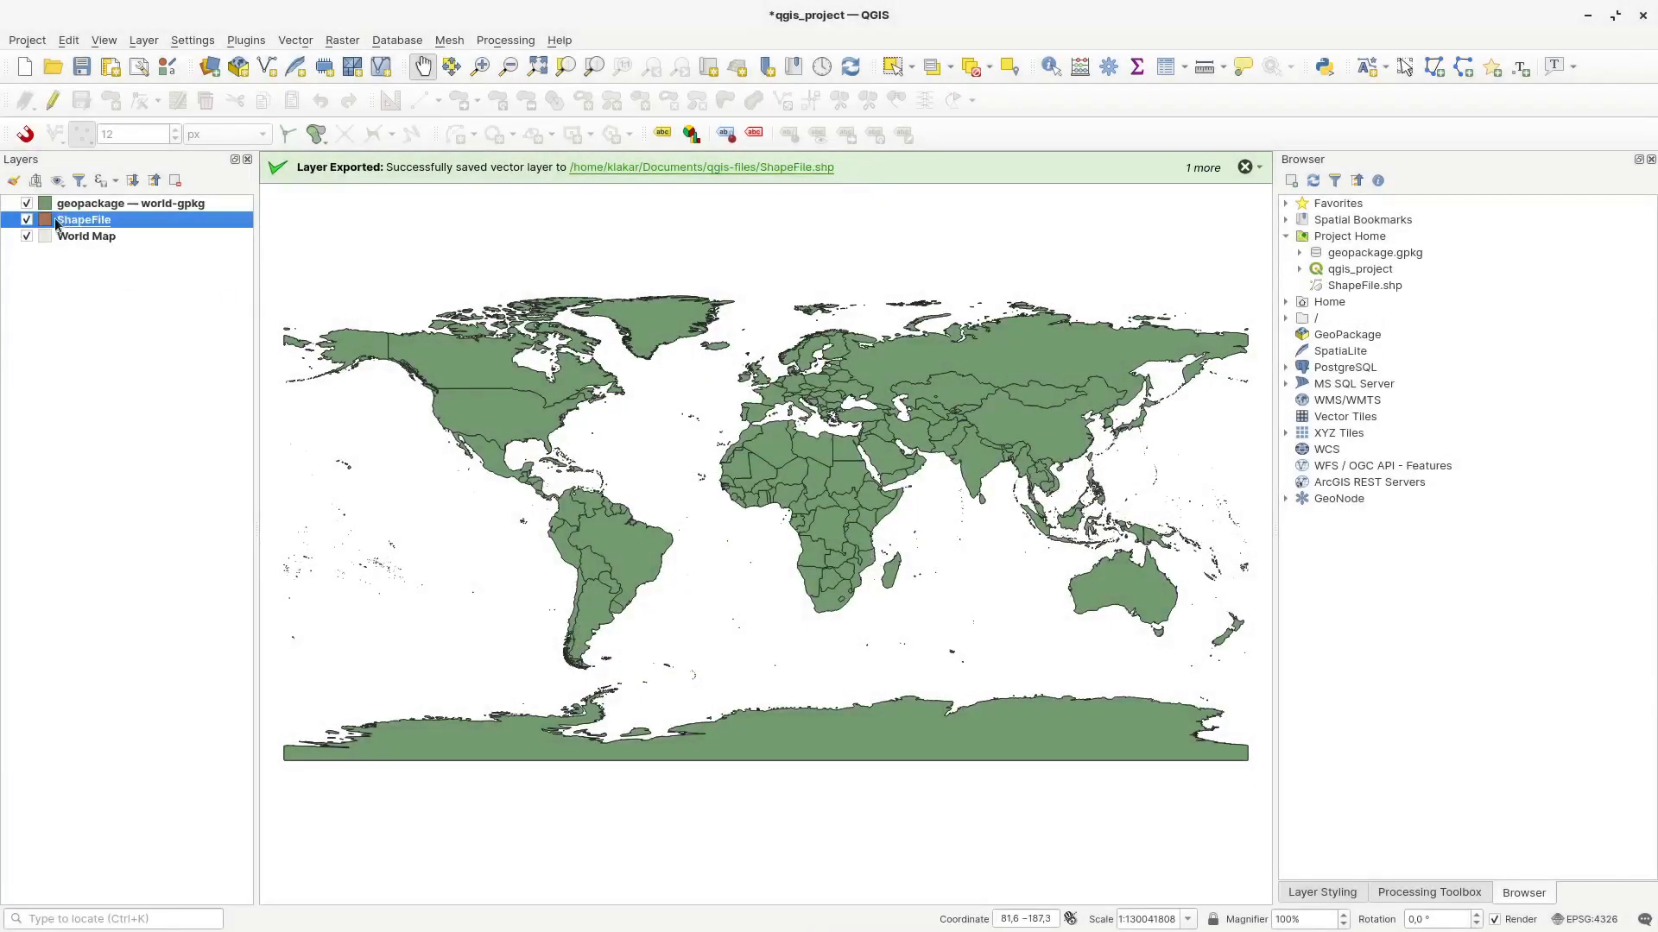
Step: Remove the World Map layer from the project and hide the world-gpkg layer, leaving the ShapeFile layer selected
{"action": "right_click", "coordinate": [118, 238]}
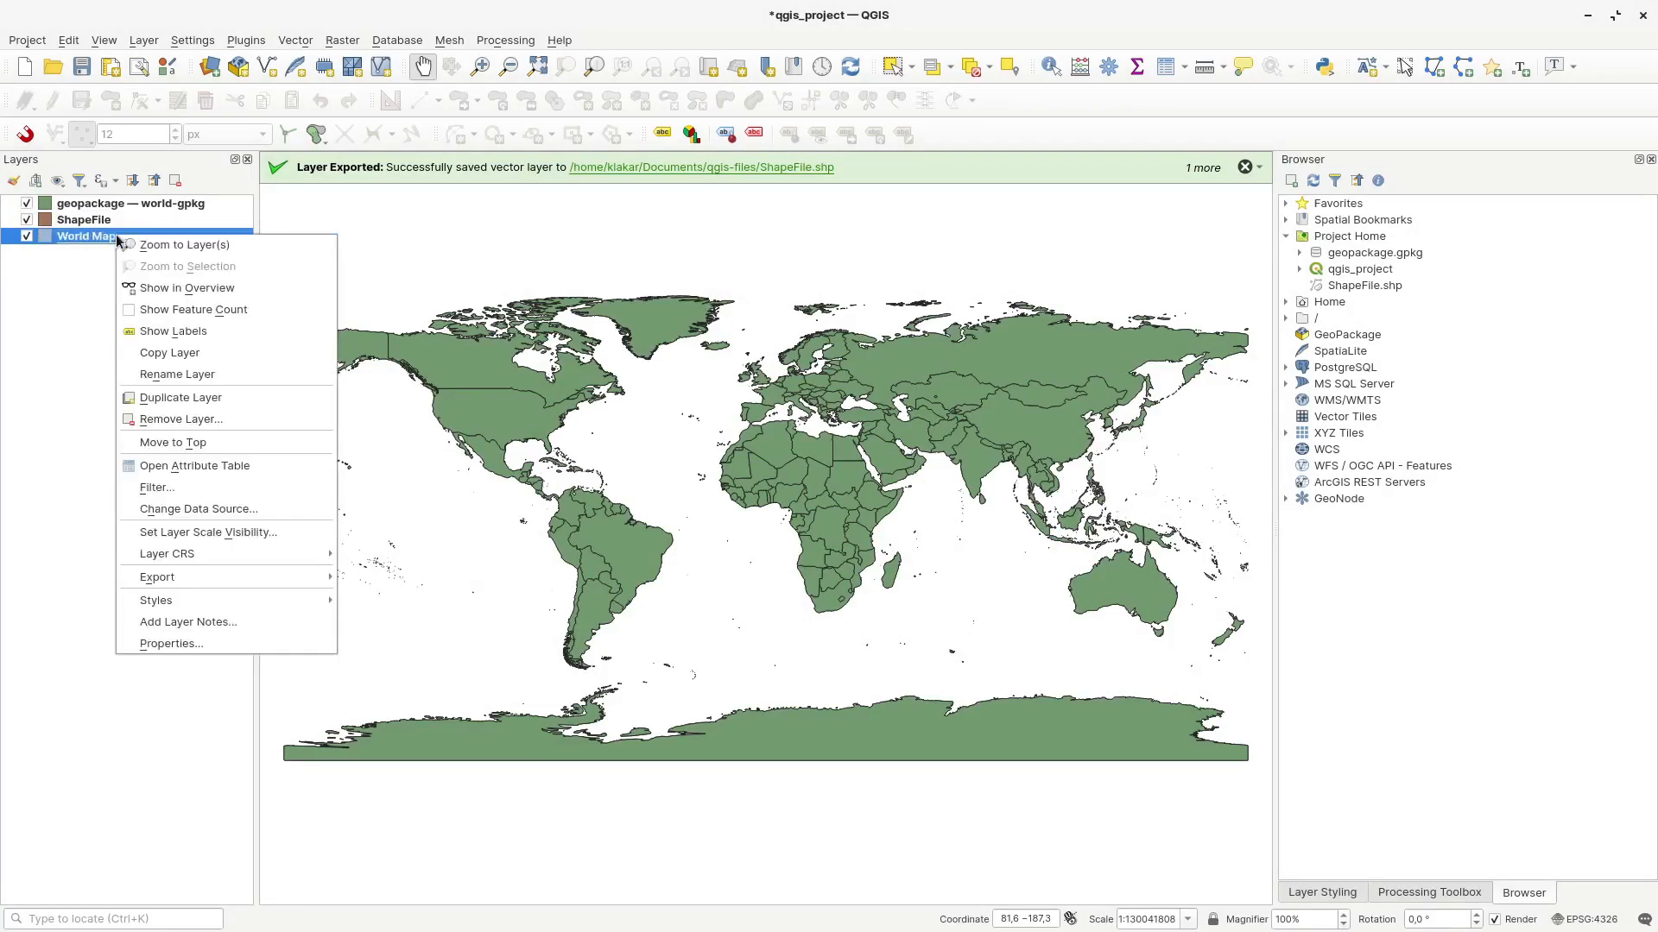
{"action": "left_click", "coordinate": [192, 421]}
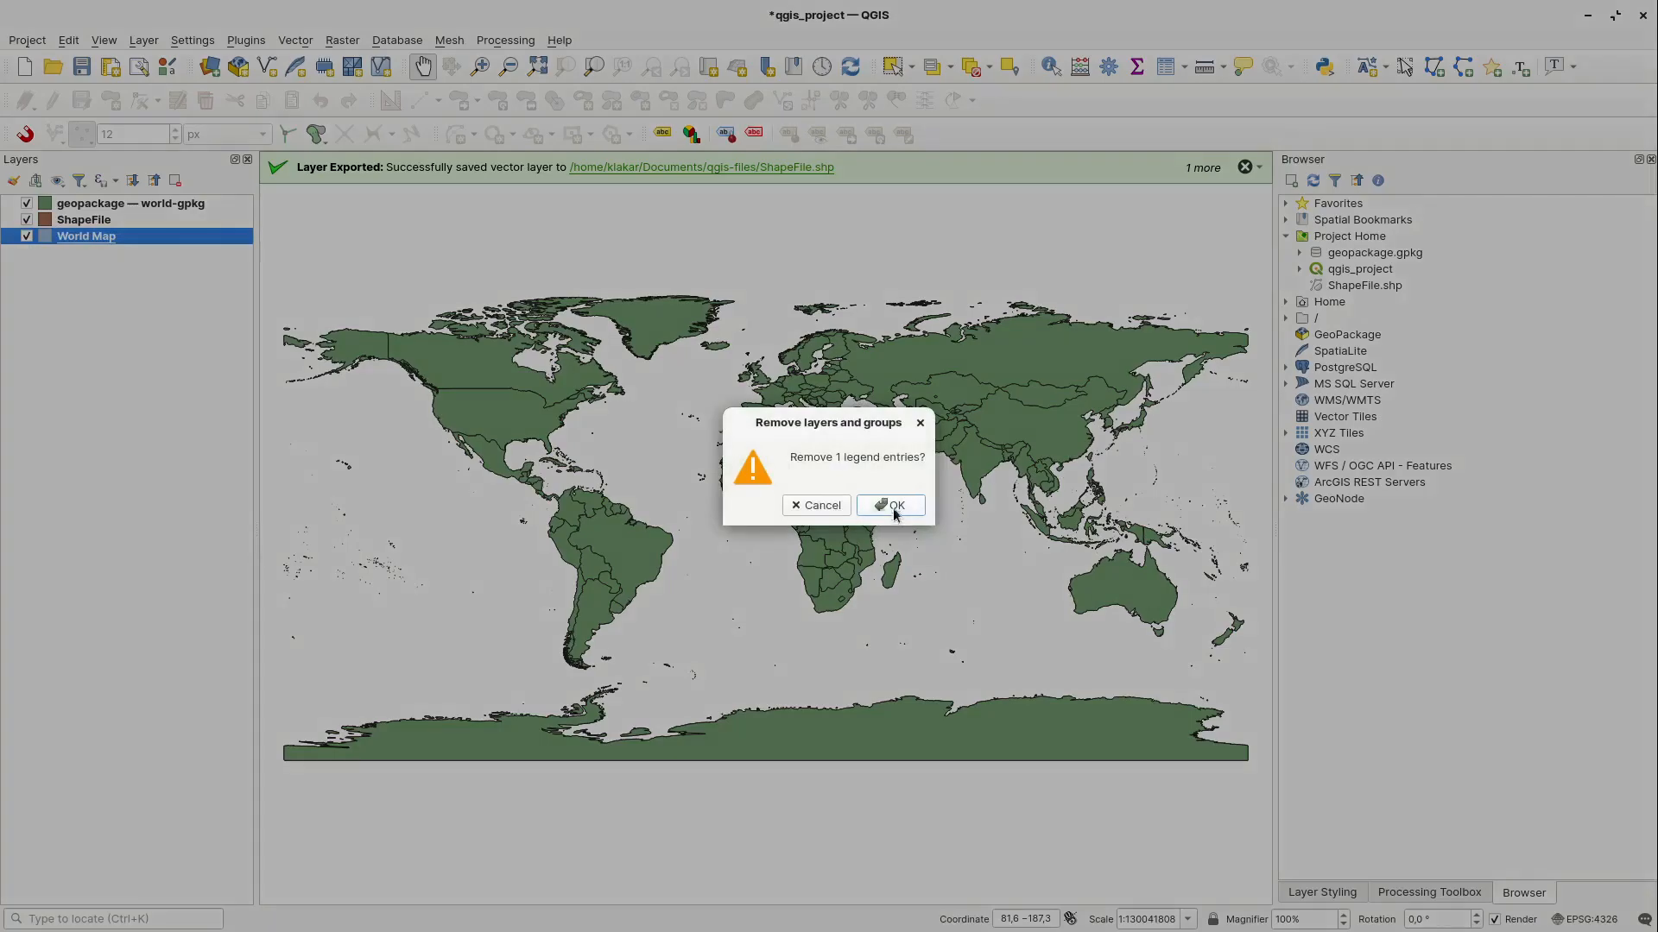
{"action": "left_click", "coordinate": [894, 507]}
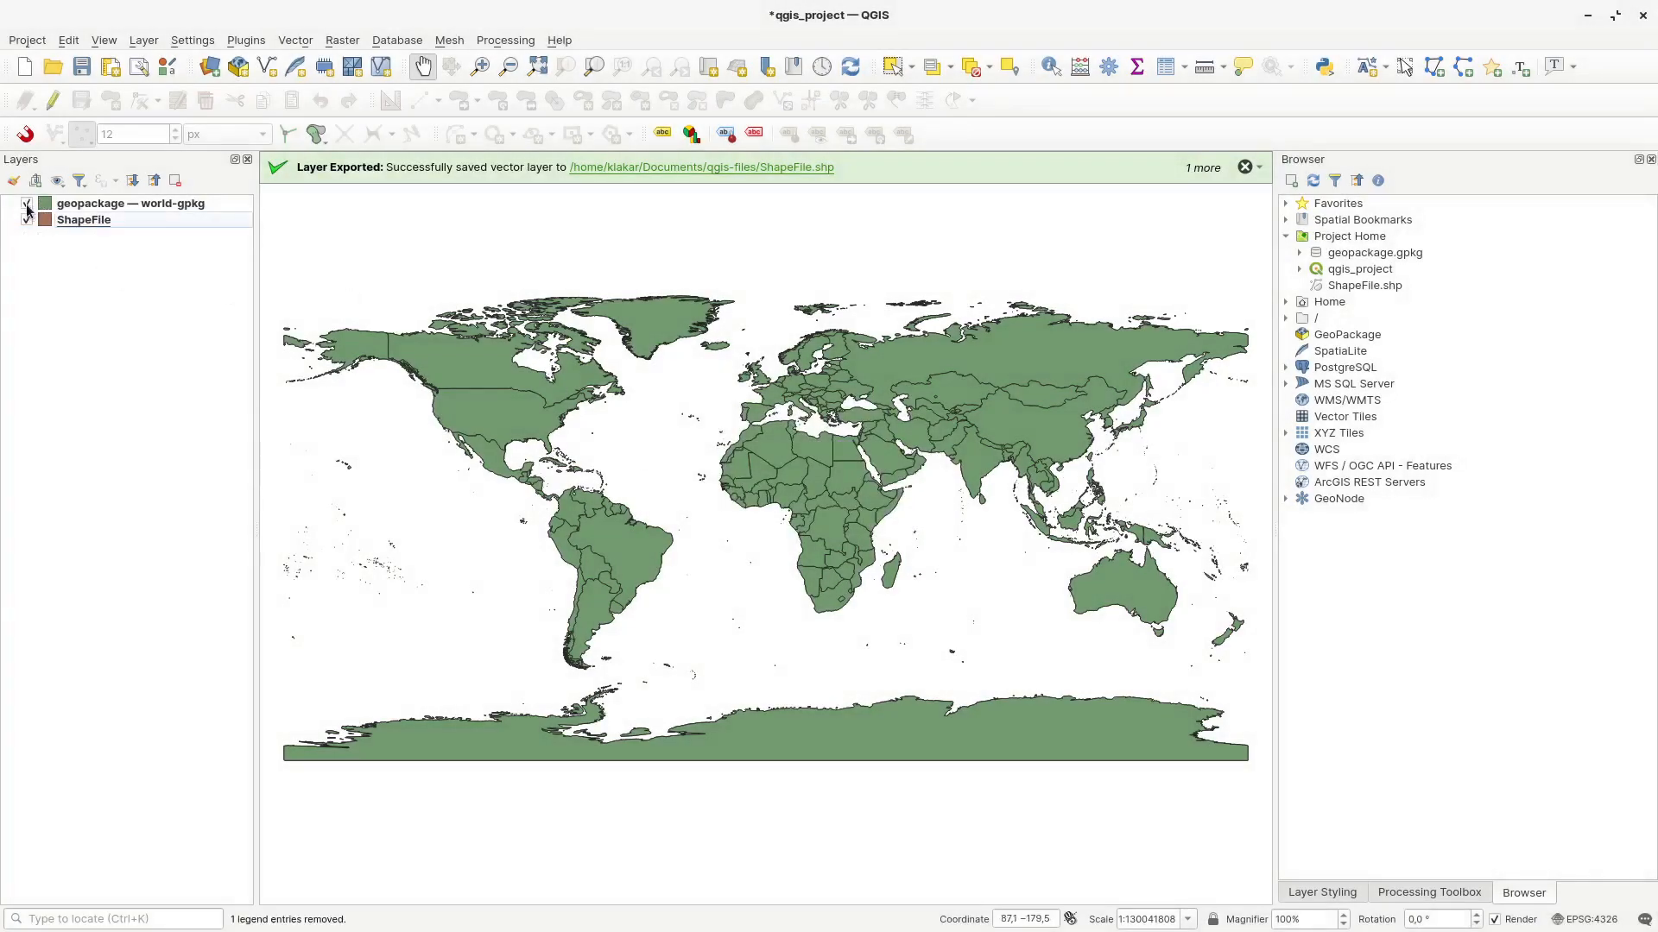
{"action": "left_click", "coordinate": [28, 205]}
{"action": "left_click", "coordinate": [84, 220]}
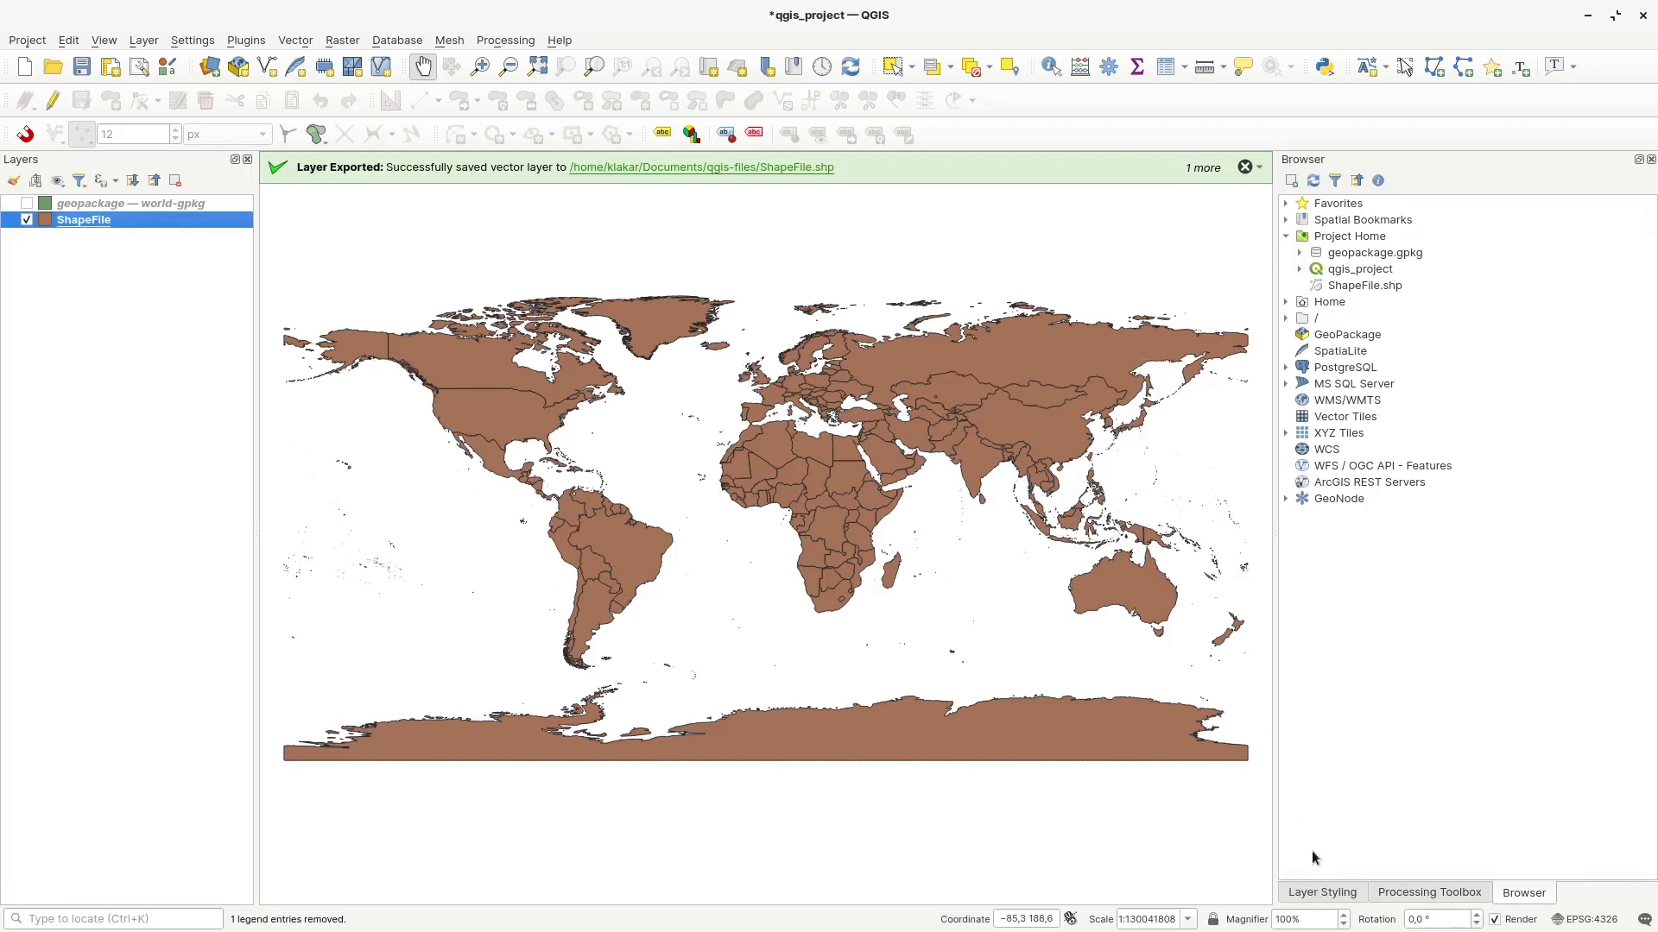
Step: Switch to the file manager and compare the single geopackage.gpkg file with the set of files that make up the shapefile
{"action": "key", "text": "alt+Tab"}
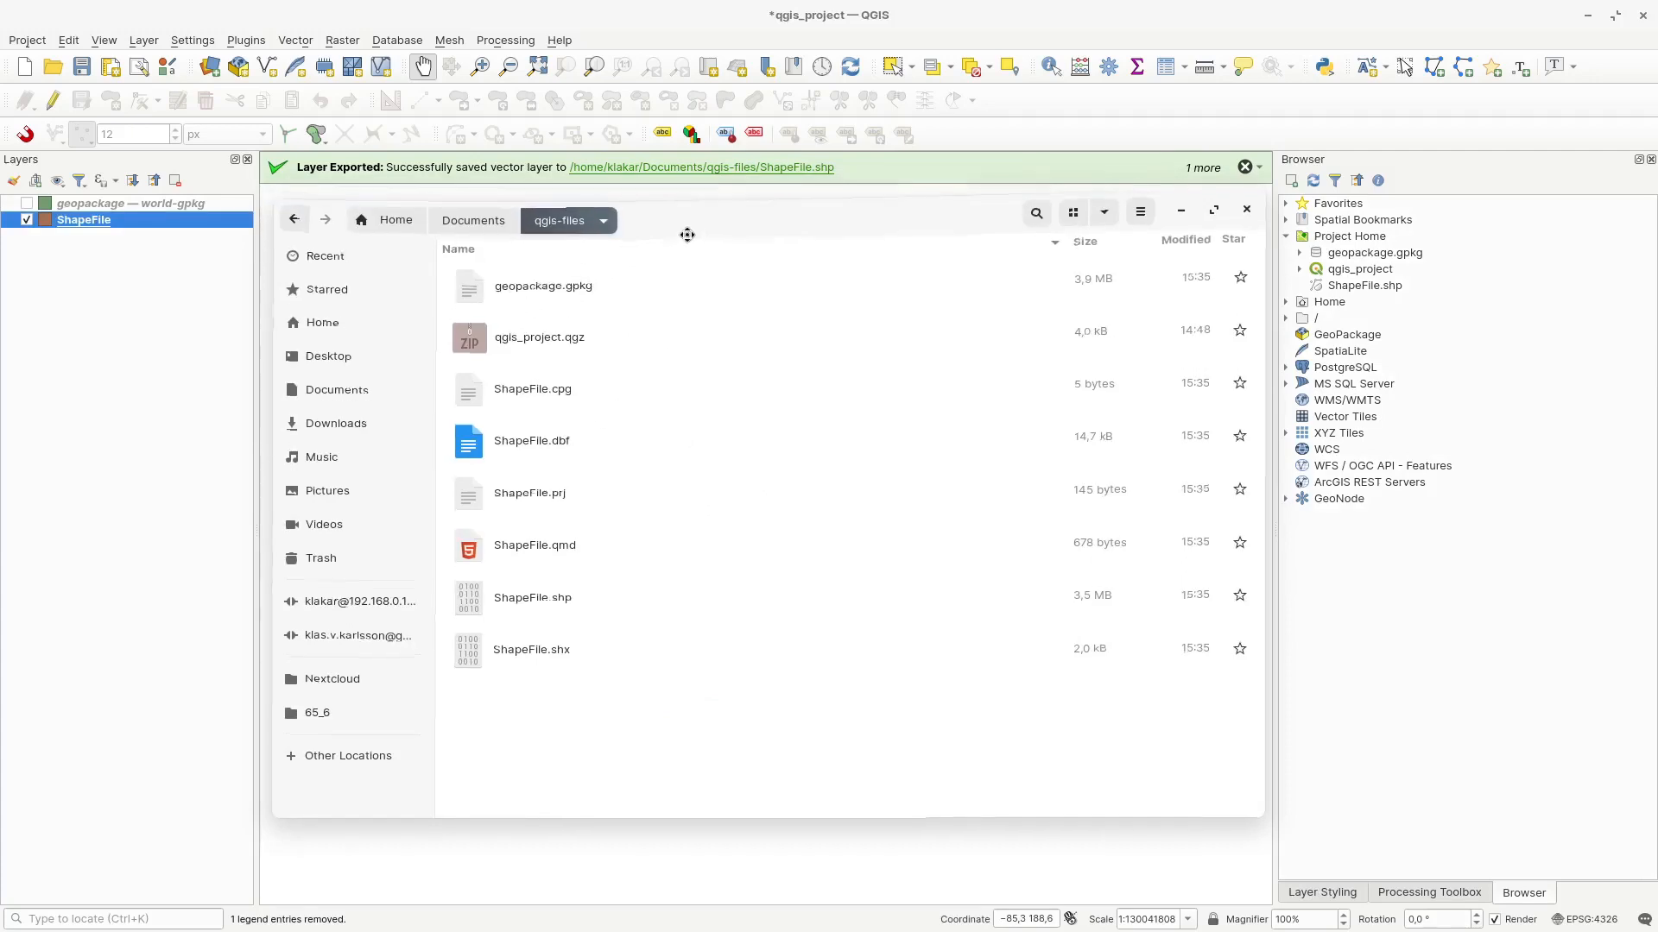
{"action": "left_click", "coordinate": [449, 347]}
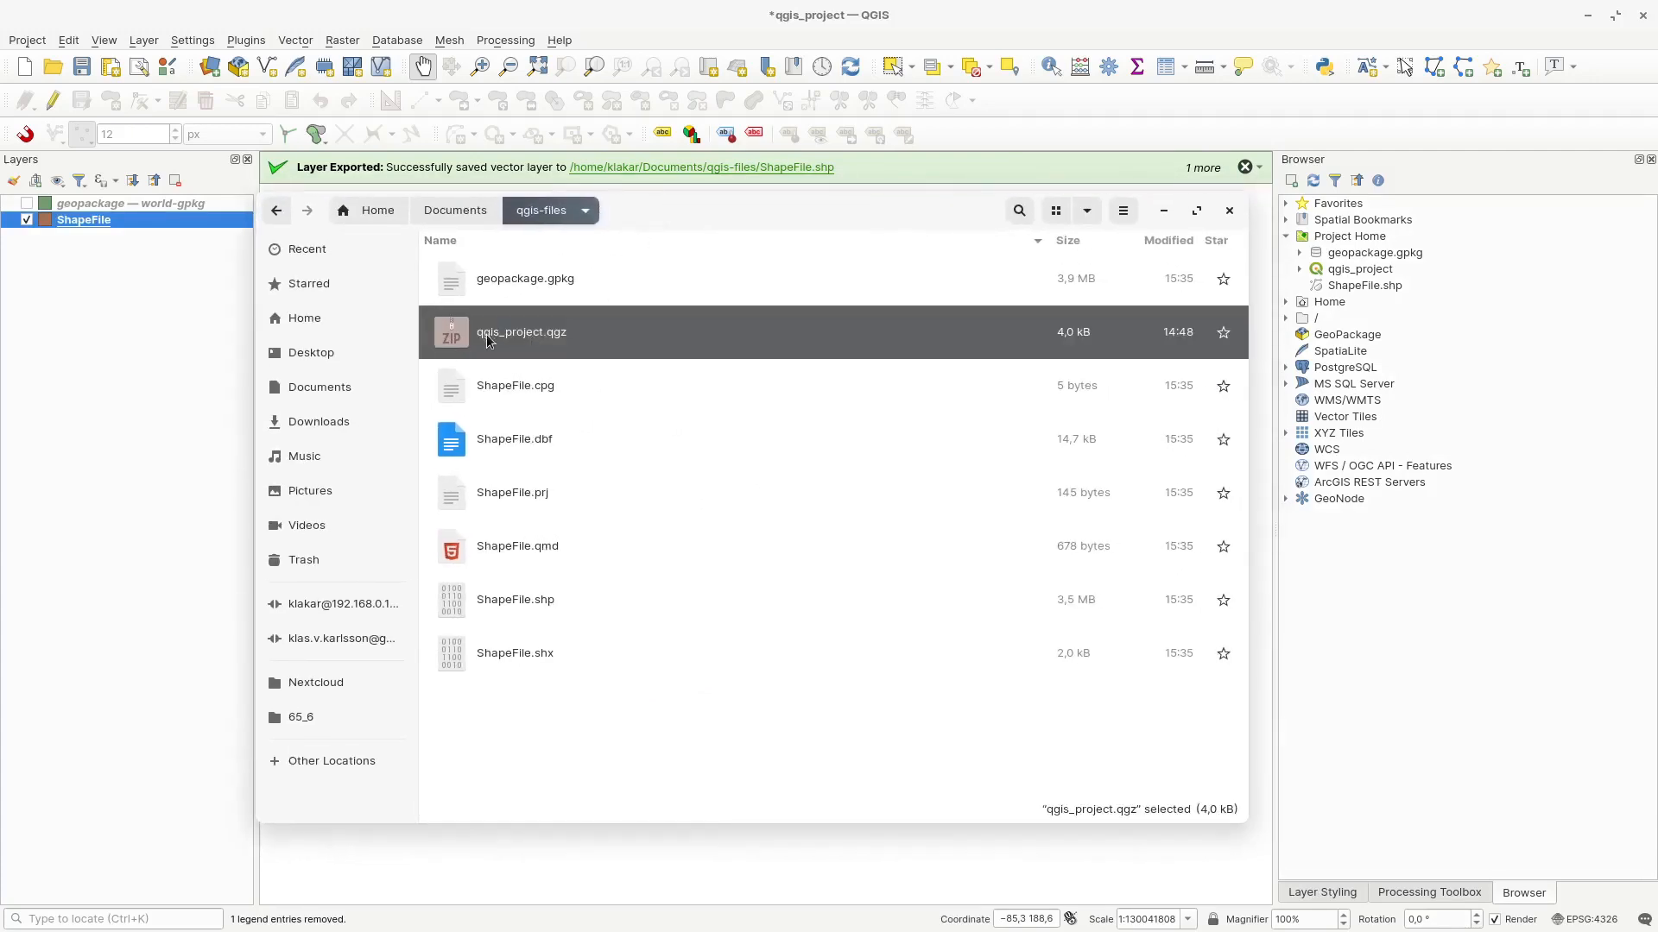
{"action": "left_click", "coordinate": [468, 281]}
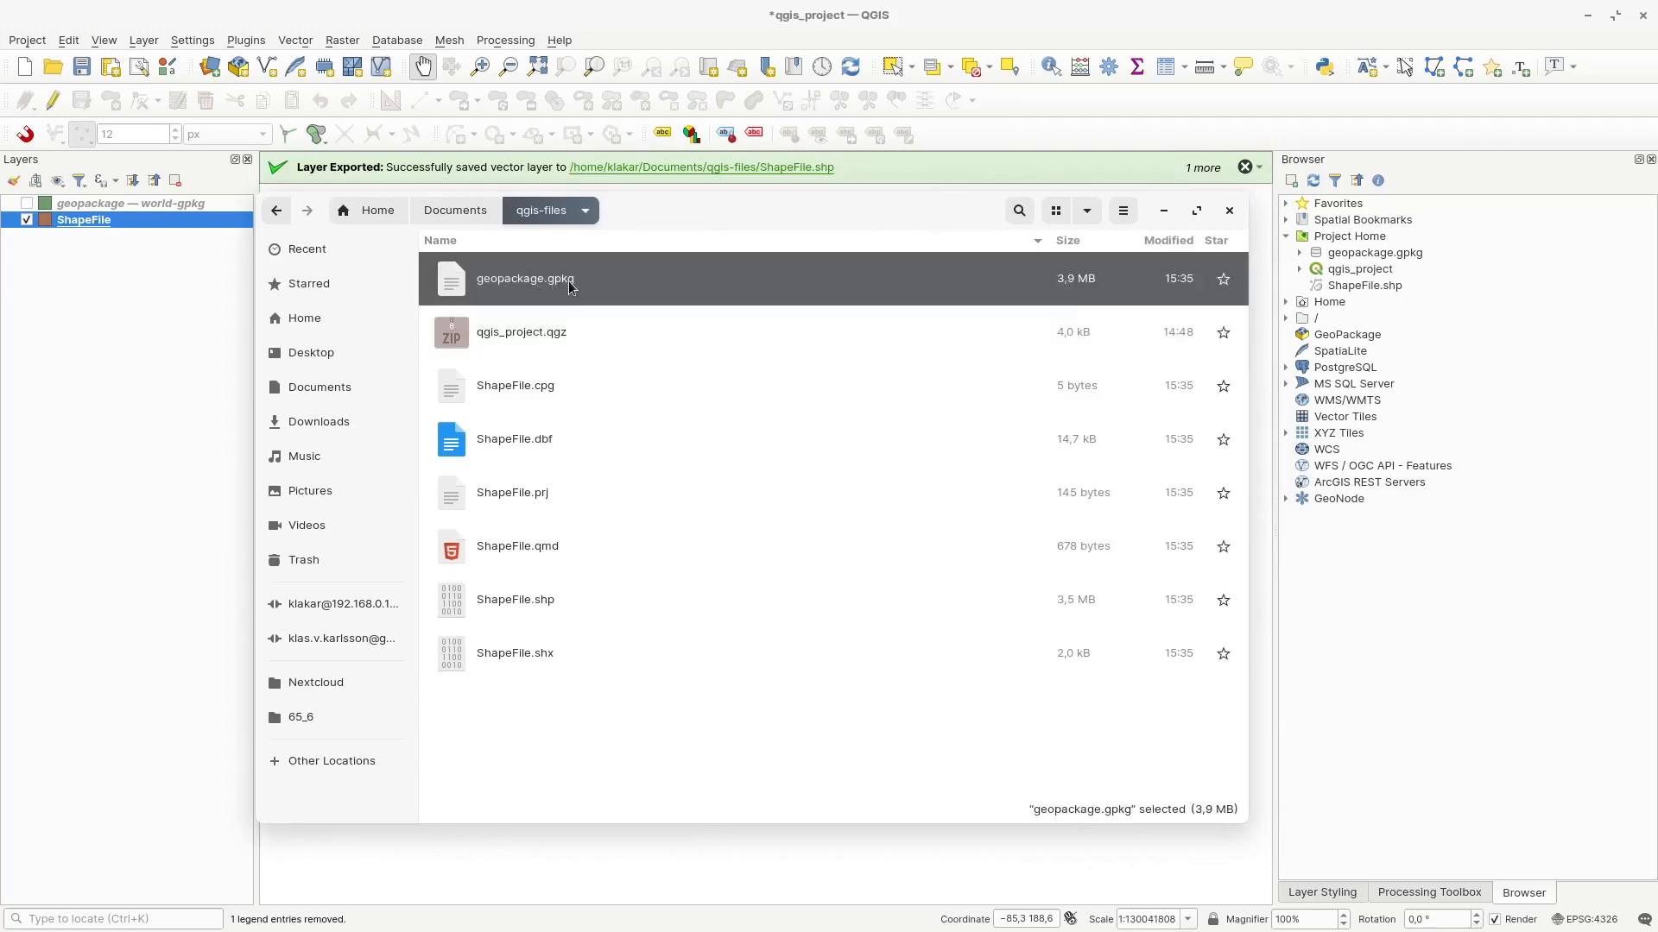
{"action": "left_click", "coordinate": [507, 386]}
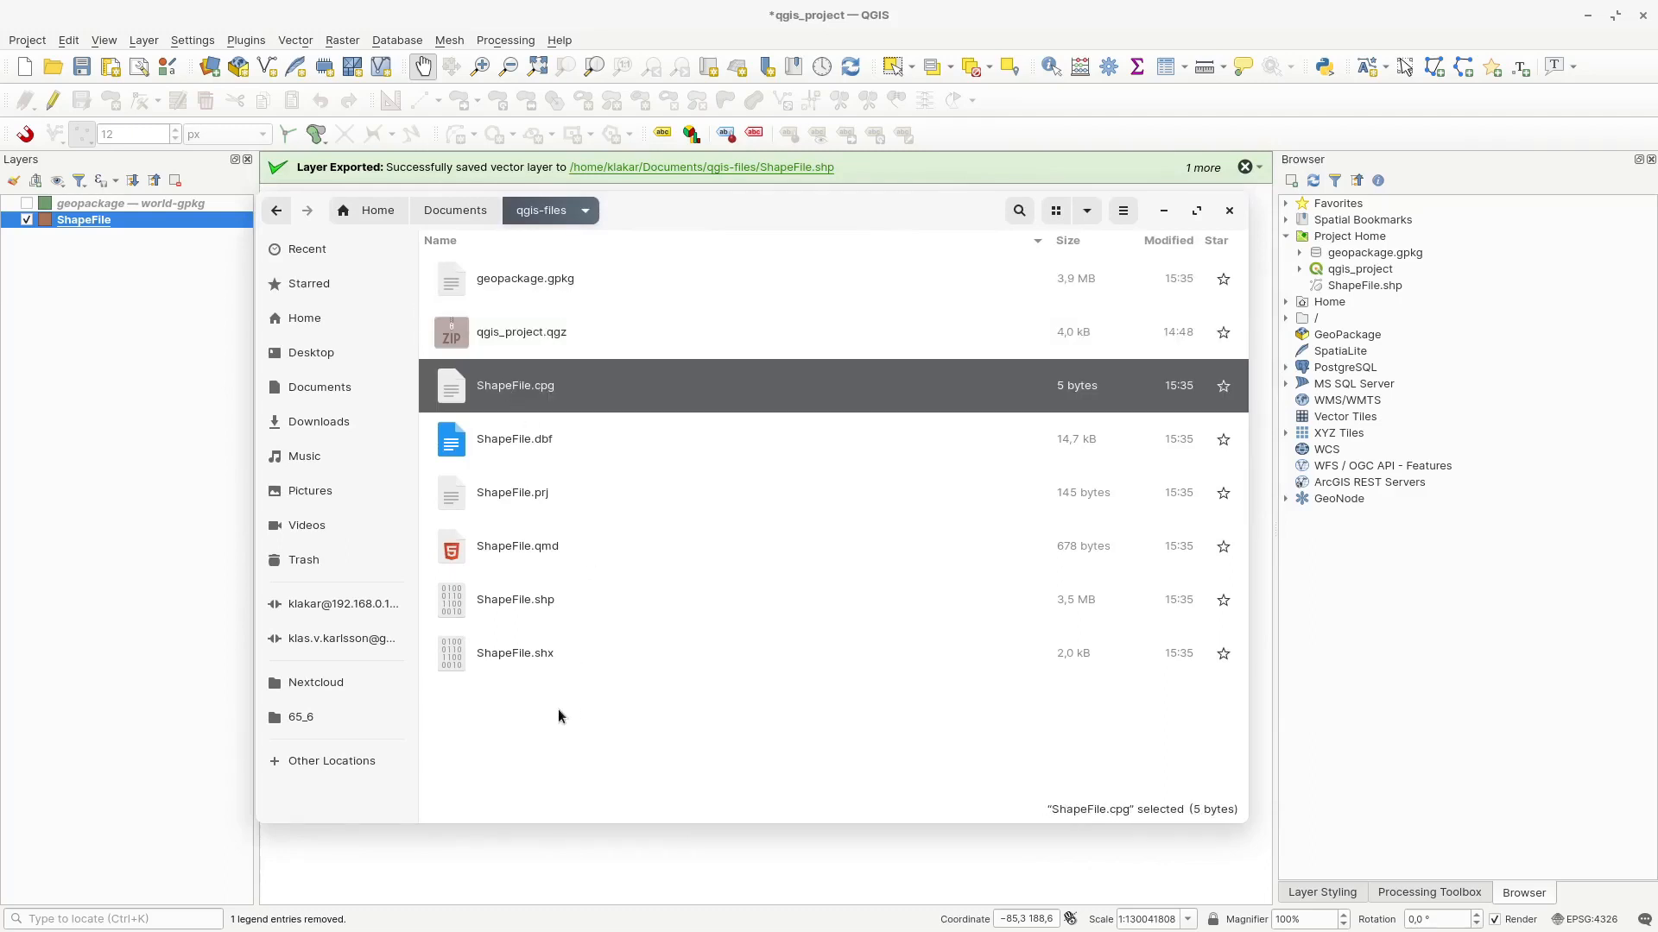
{"action": "left_click", "coordinate": [520, 646], "text": "shift"}
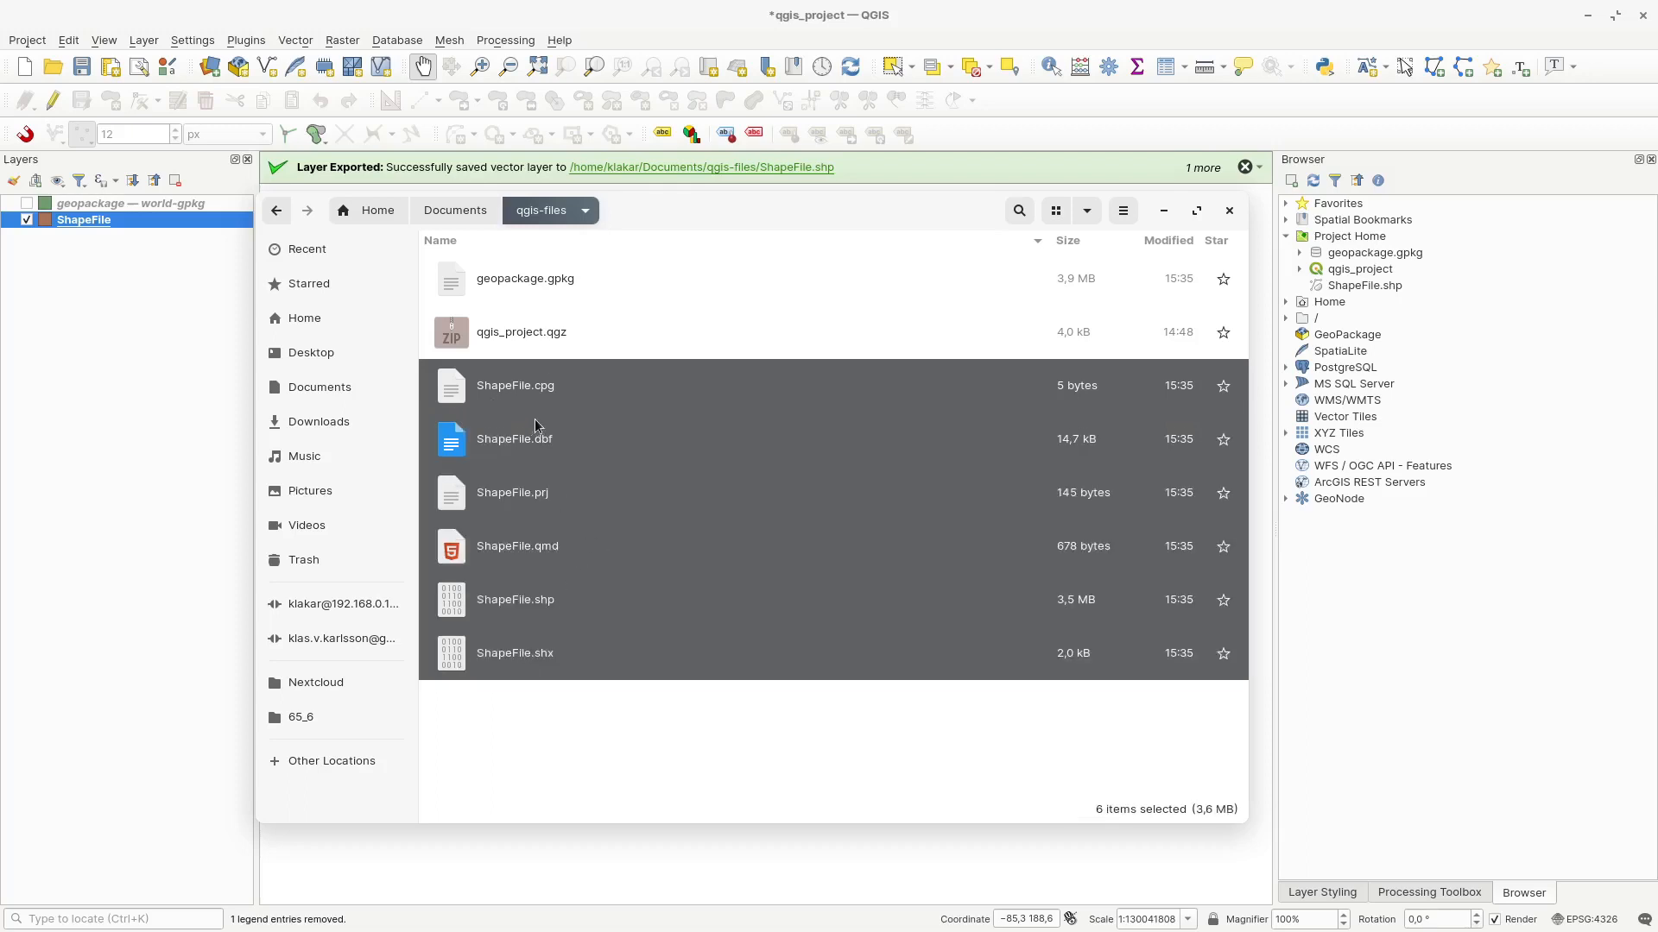
{"action": "left_click", "coordinate": [529, 609]}
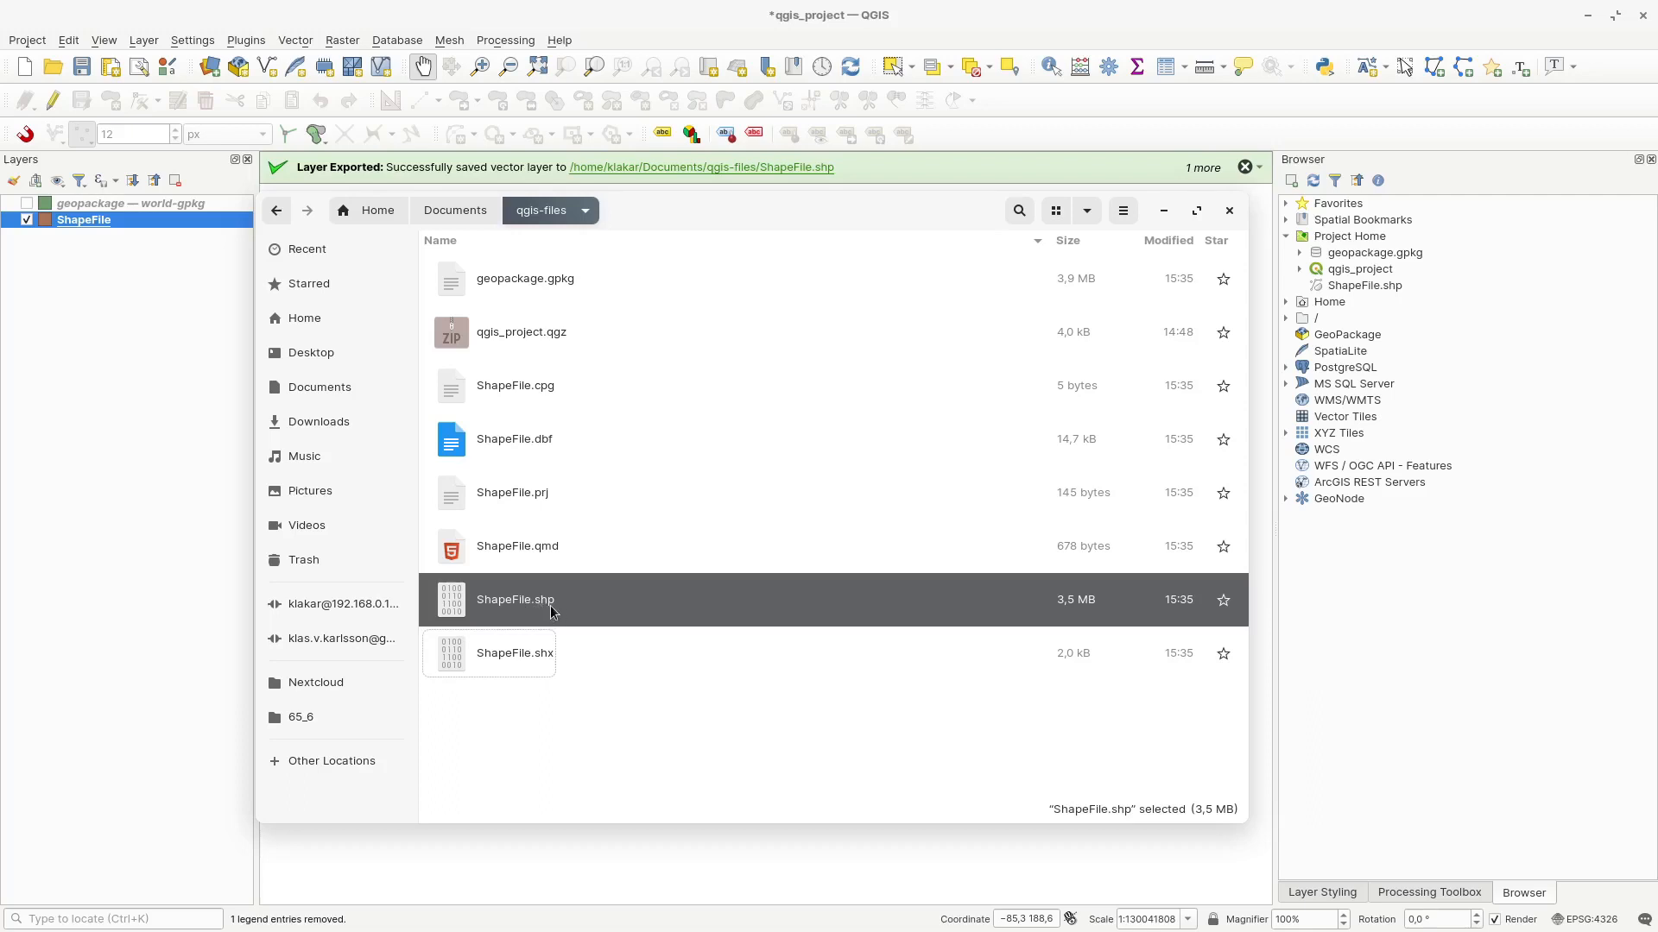
Step: Compress the six ShapeFile component files into a zip archive named ShapeFile, and switch to QGIS to list its contents under Project Home
{"action": "left_click", "coordinate": [520, 387]}
{"action": "left_click", "coordinate": [504, 656], "text": "shift"}
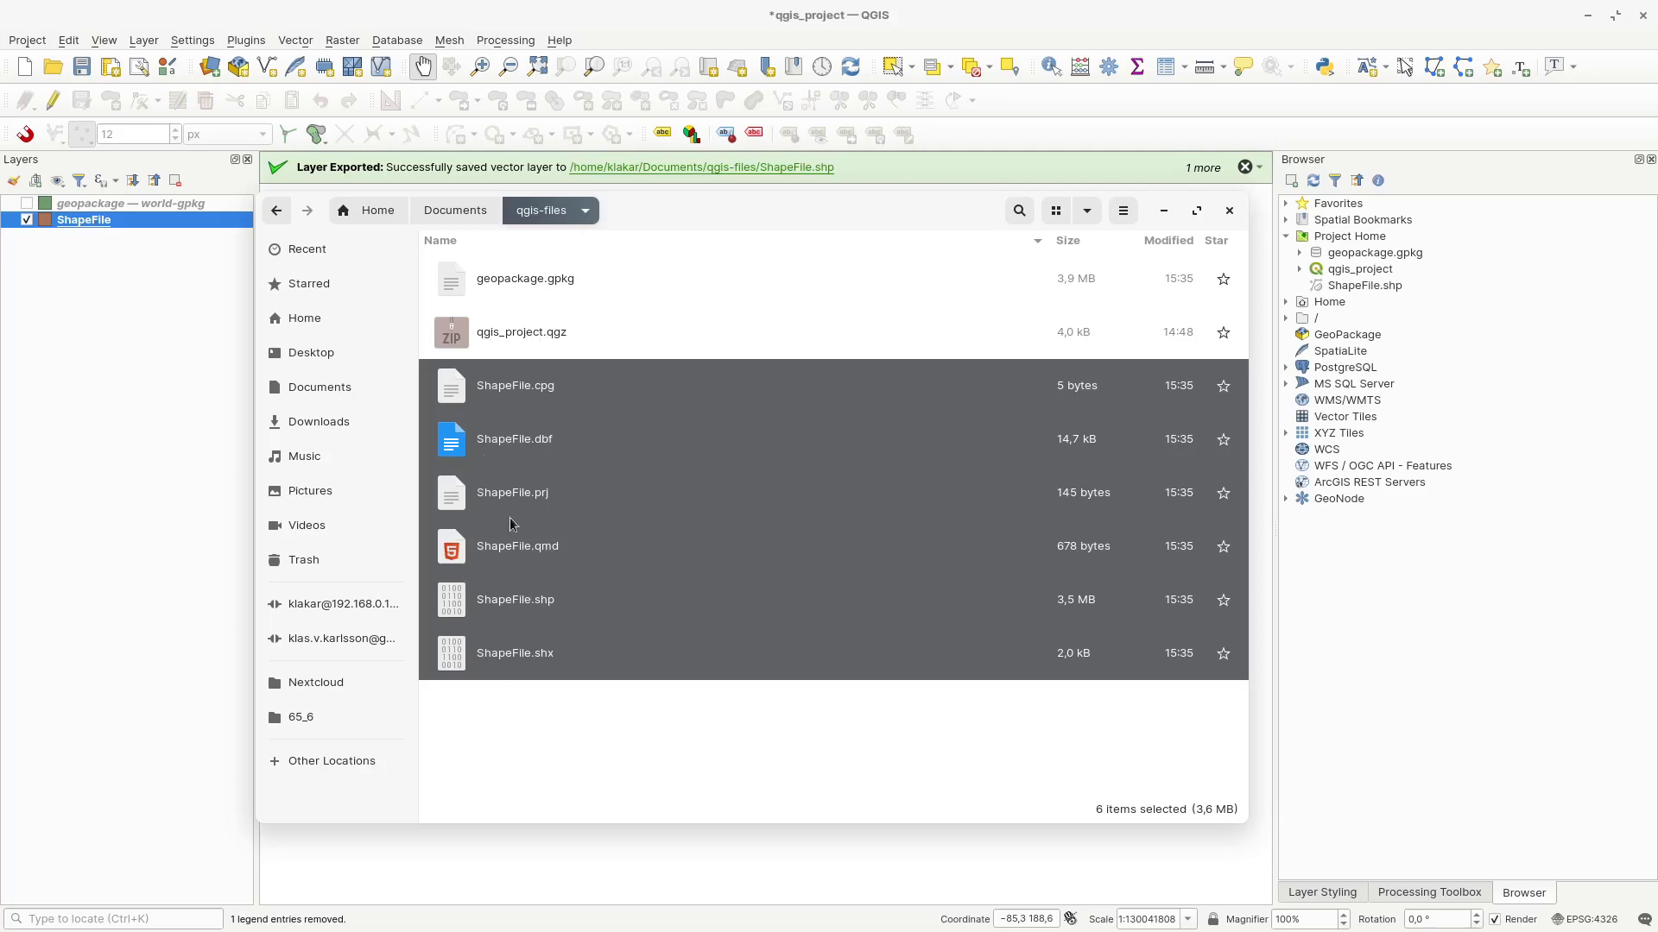
{"action": "right_click", "coordinate": [496, 607]}
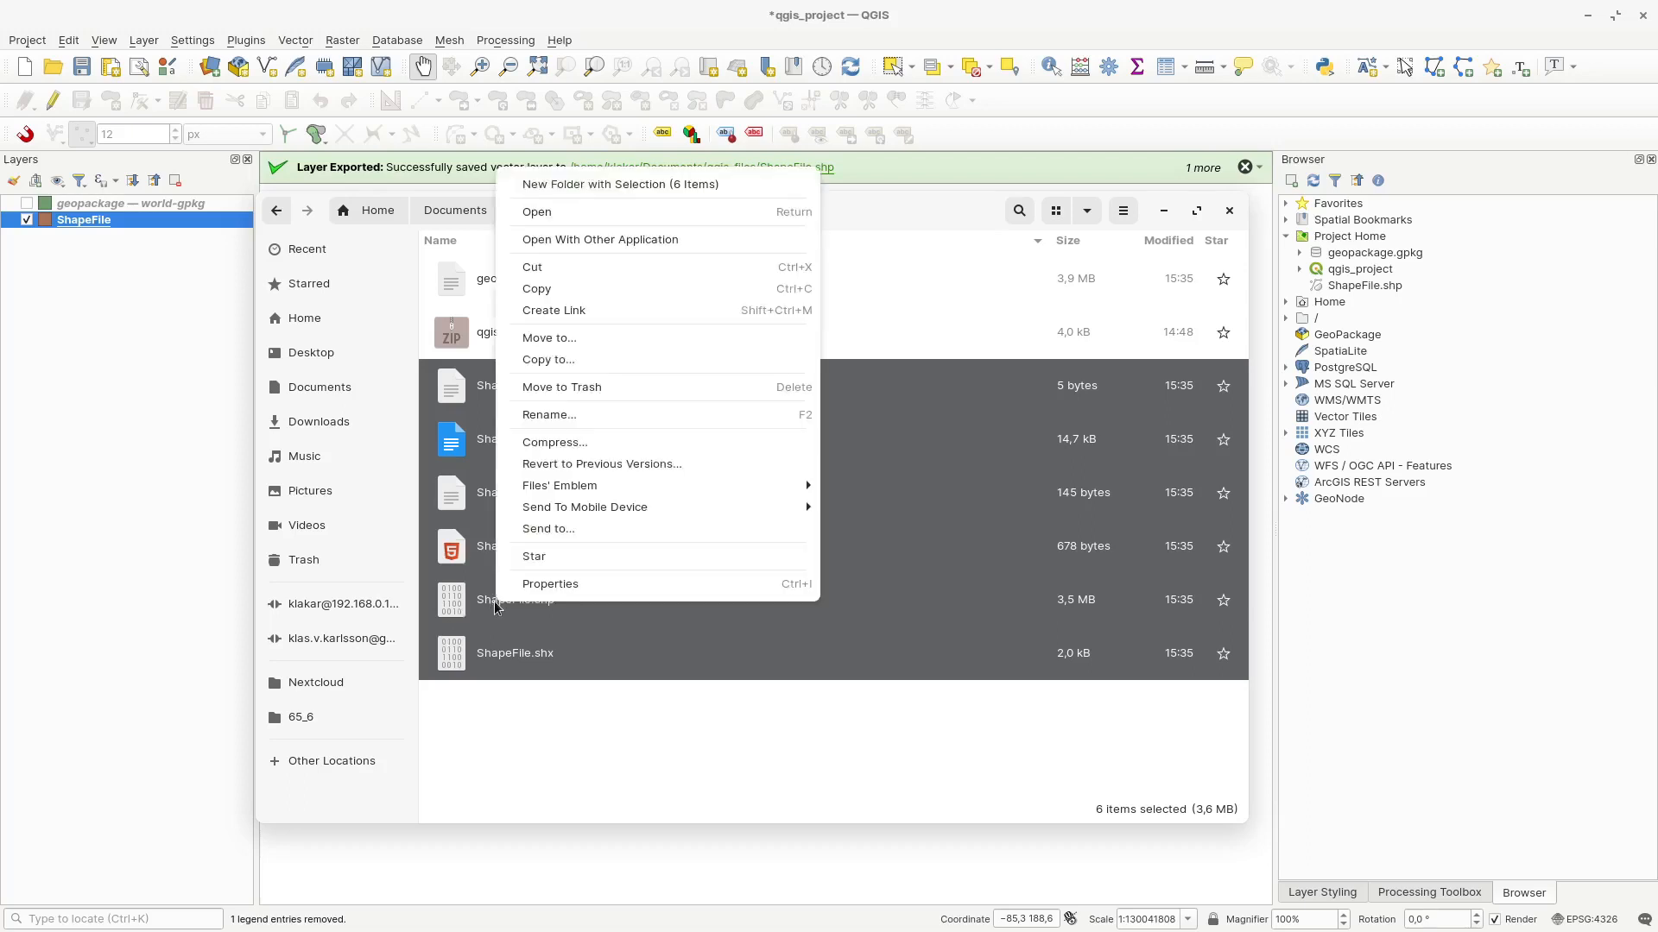
{"action": "left_click", "coordinate": [627, 443]}
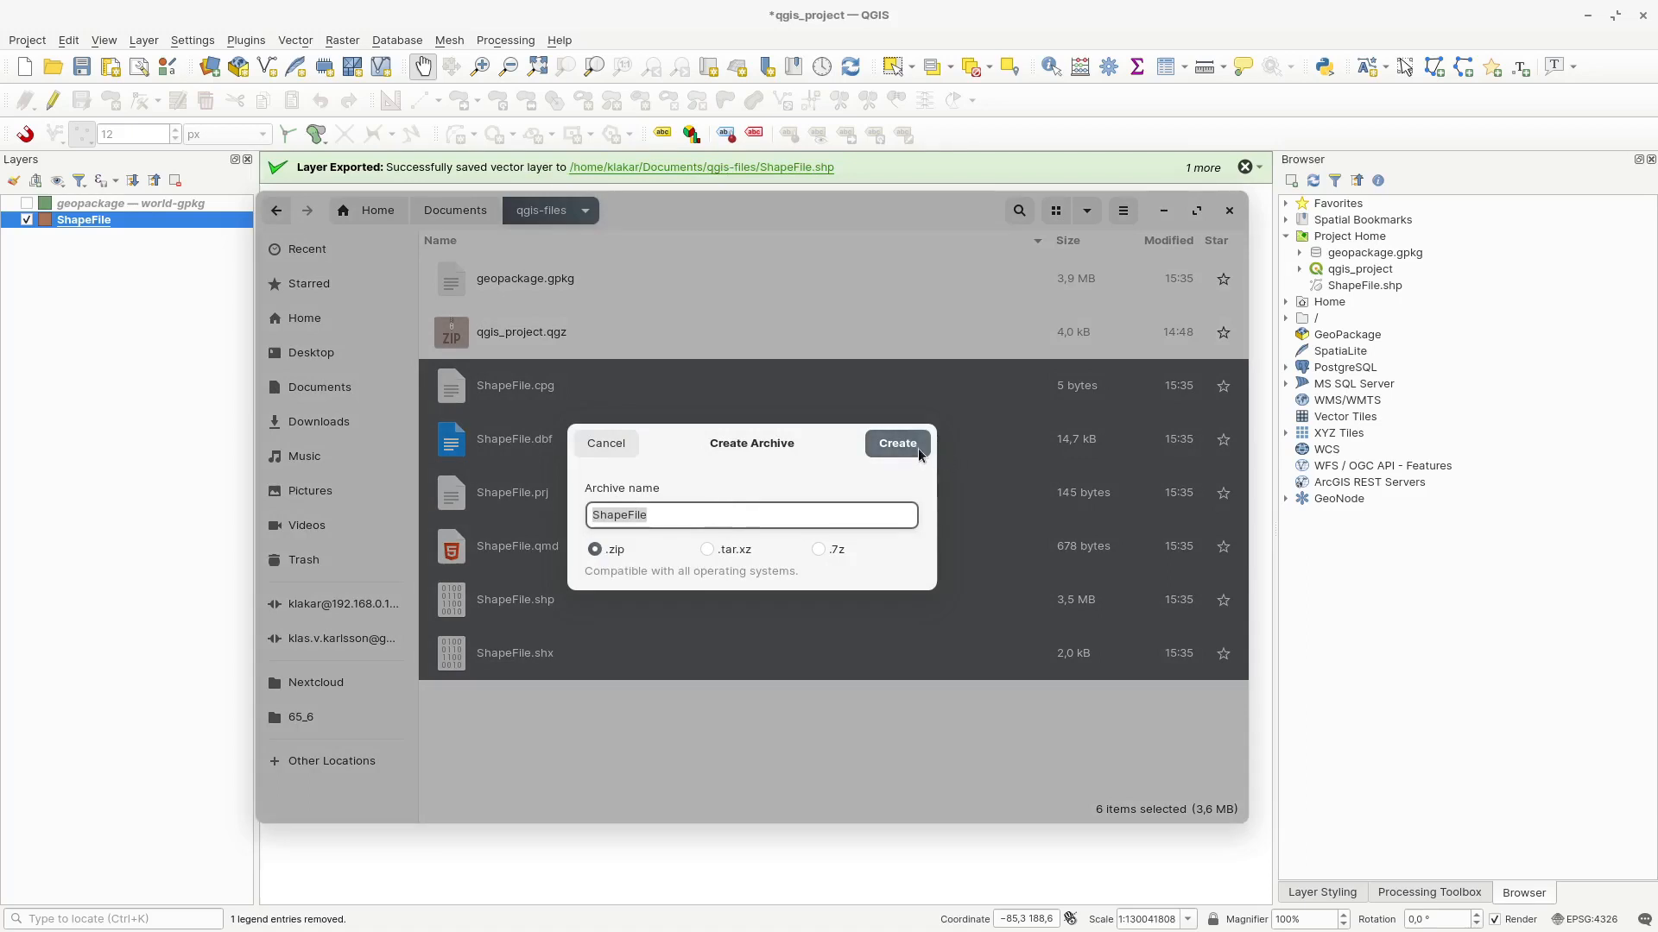
{"action": "left_click", "coordinate": [921, 448]}
{"action": "left_click", "coordinate": [540, 765]}
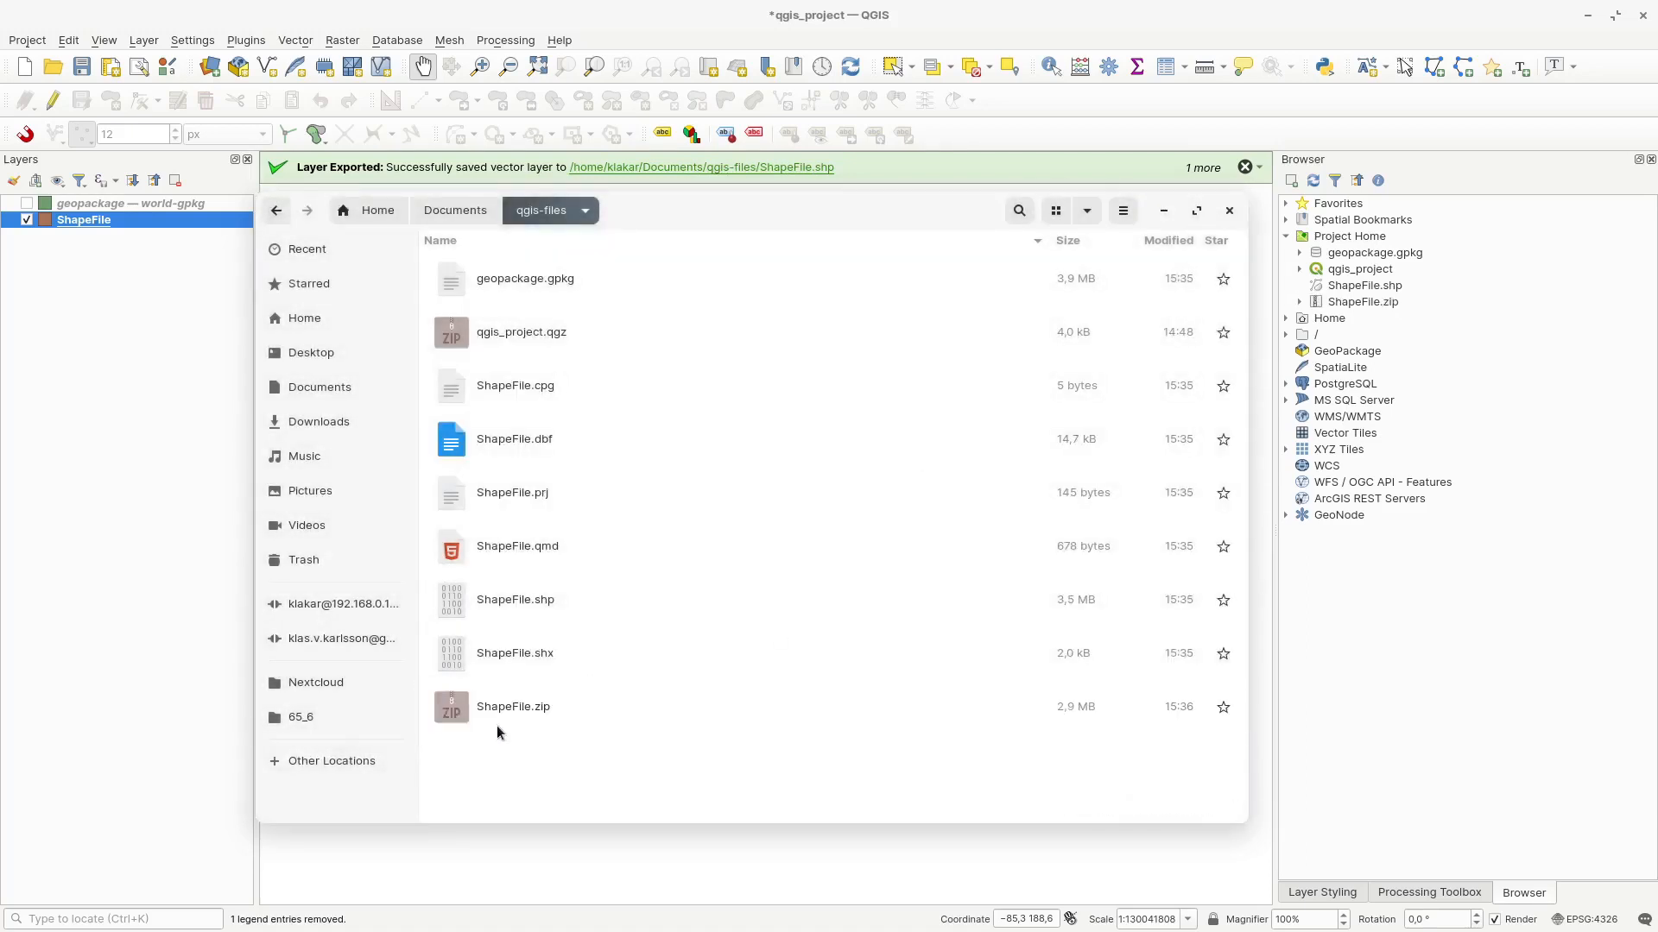
{"action": "left_click", "coordinate": [1352, 239]}
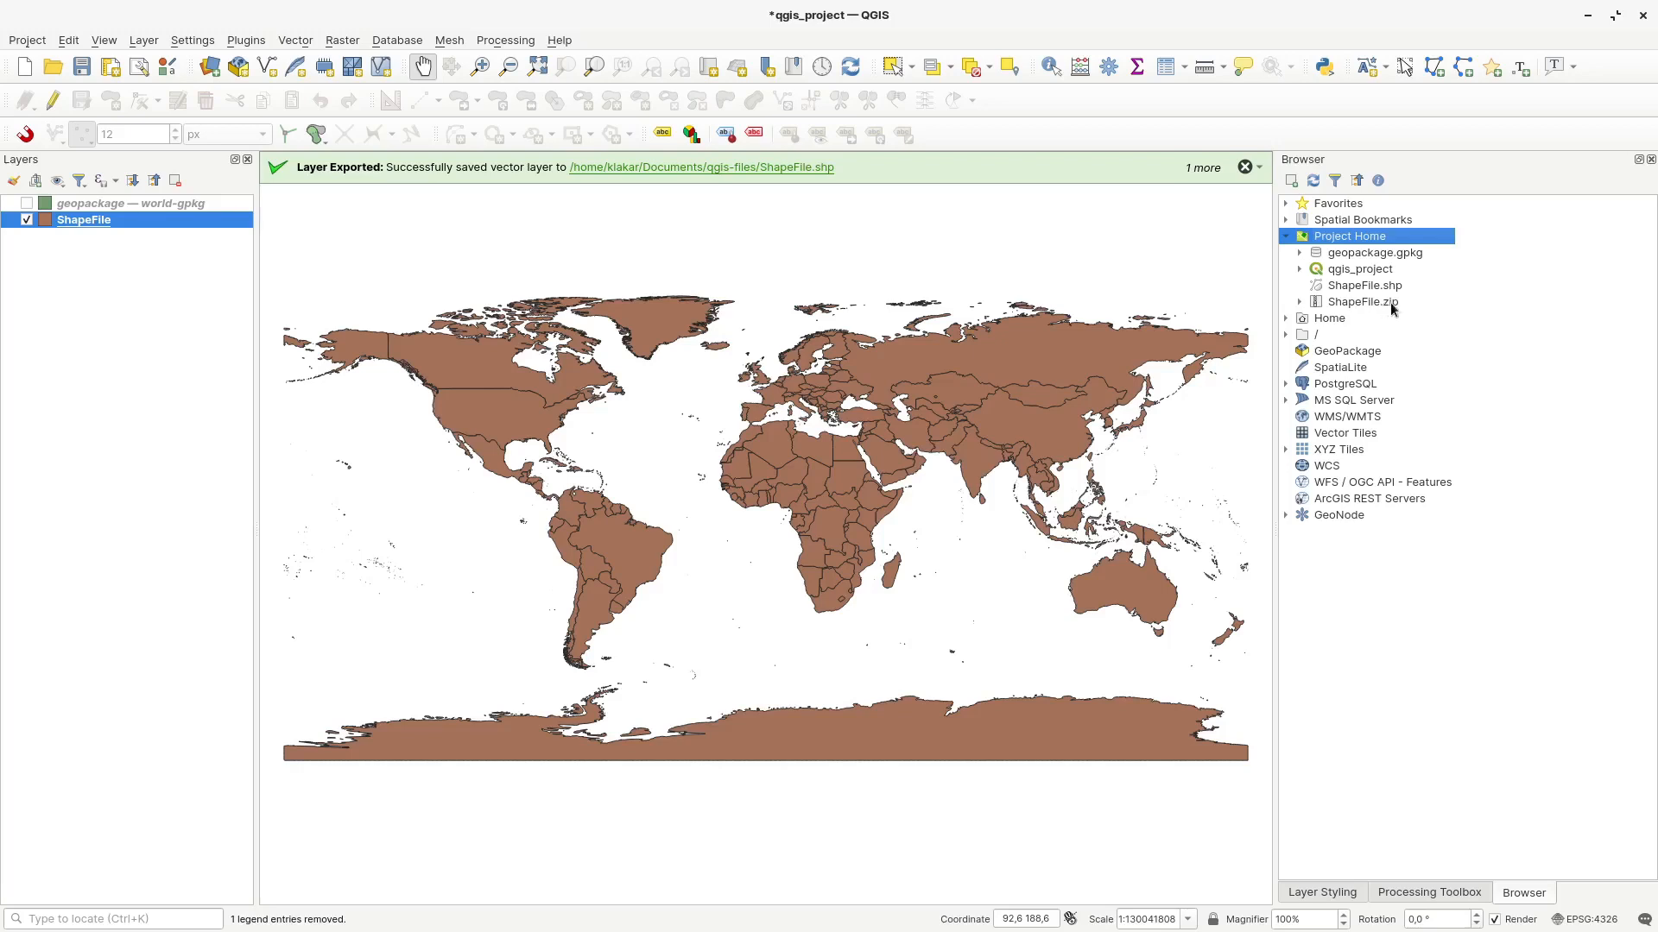
{"action": "left_click", "coordinate": [1300, 302]}
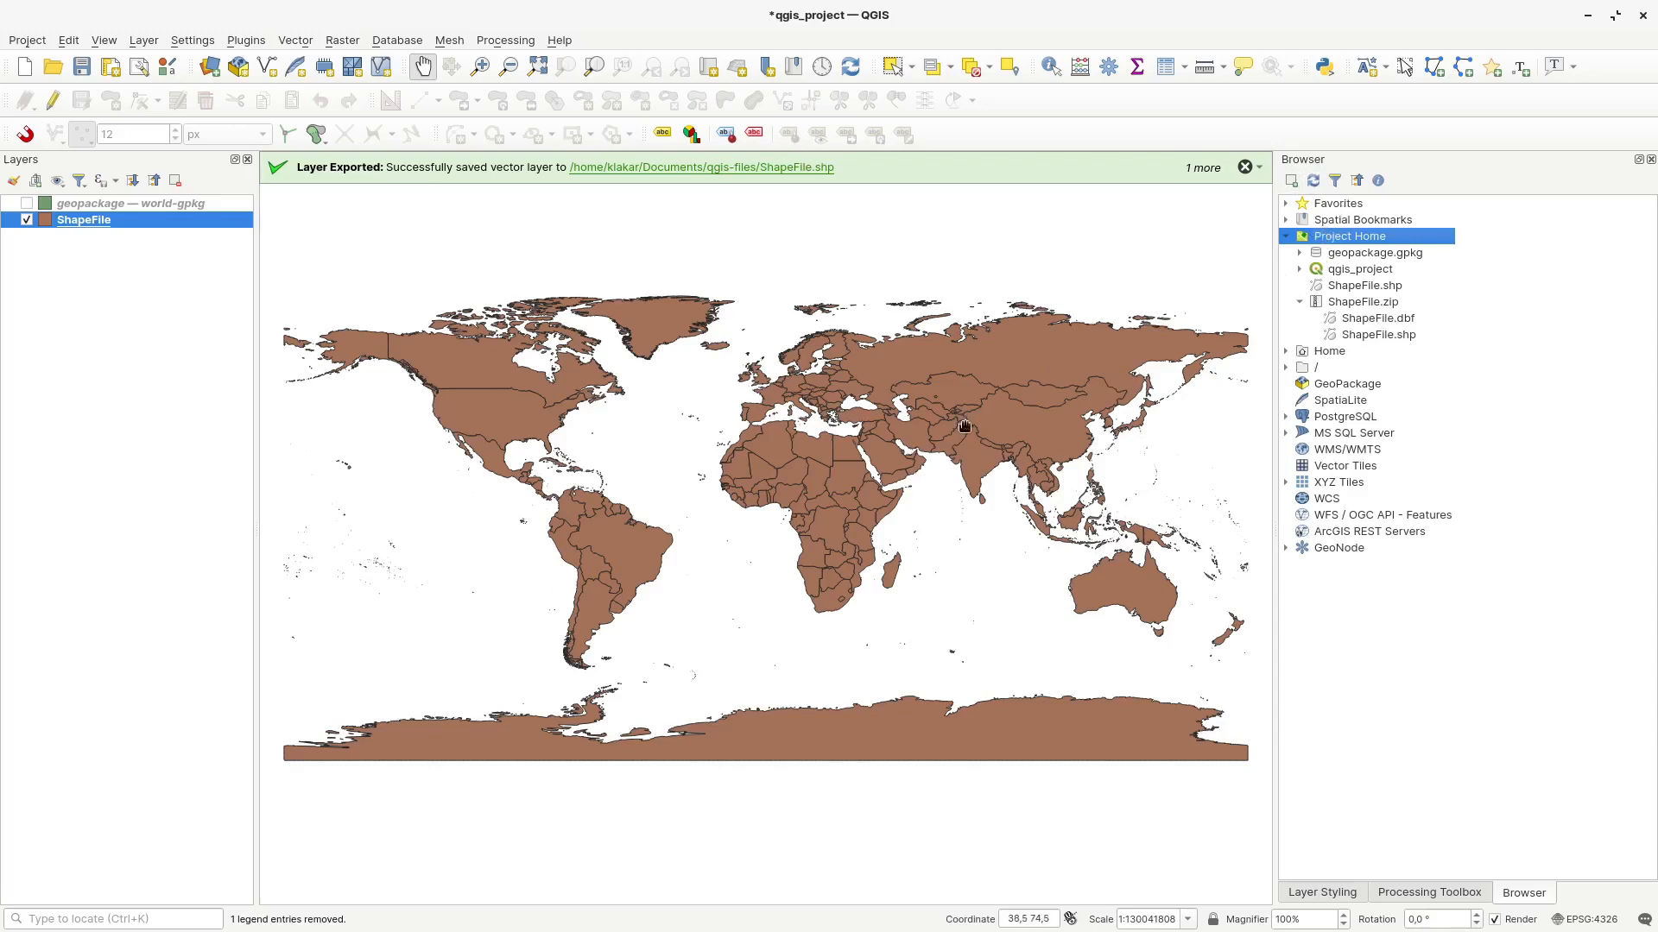
Step: Switch to the file manager and rename ShapeFile.zip as ShapeFile.shz
{"action": "key", "text": "alt+Tab"}
{"action": "left_click", "coordinate": [513, 708]}
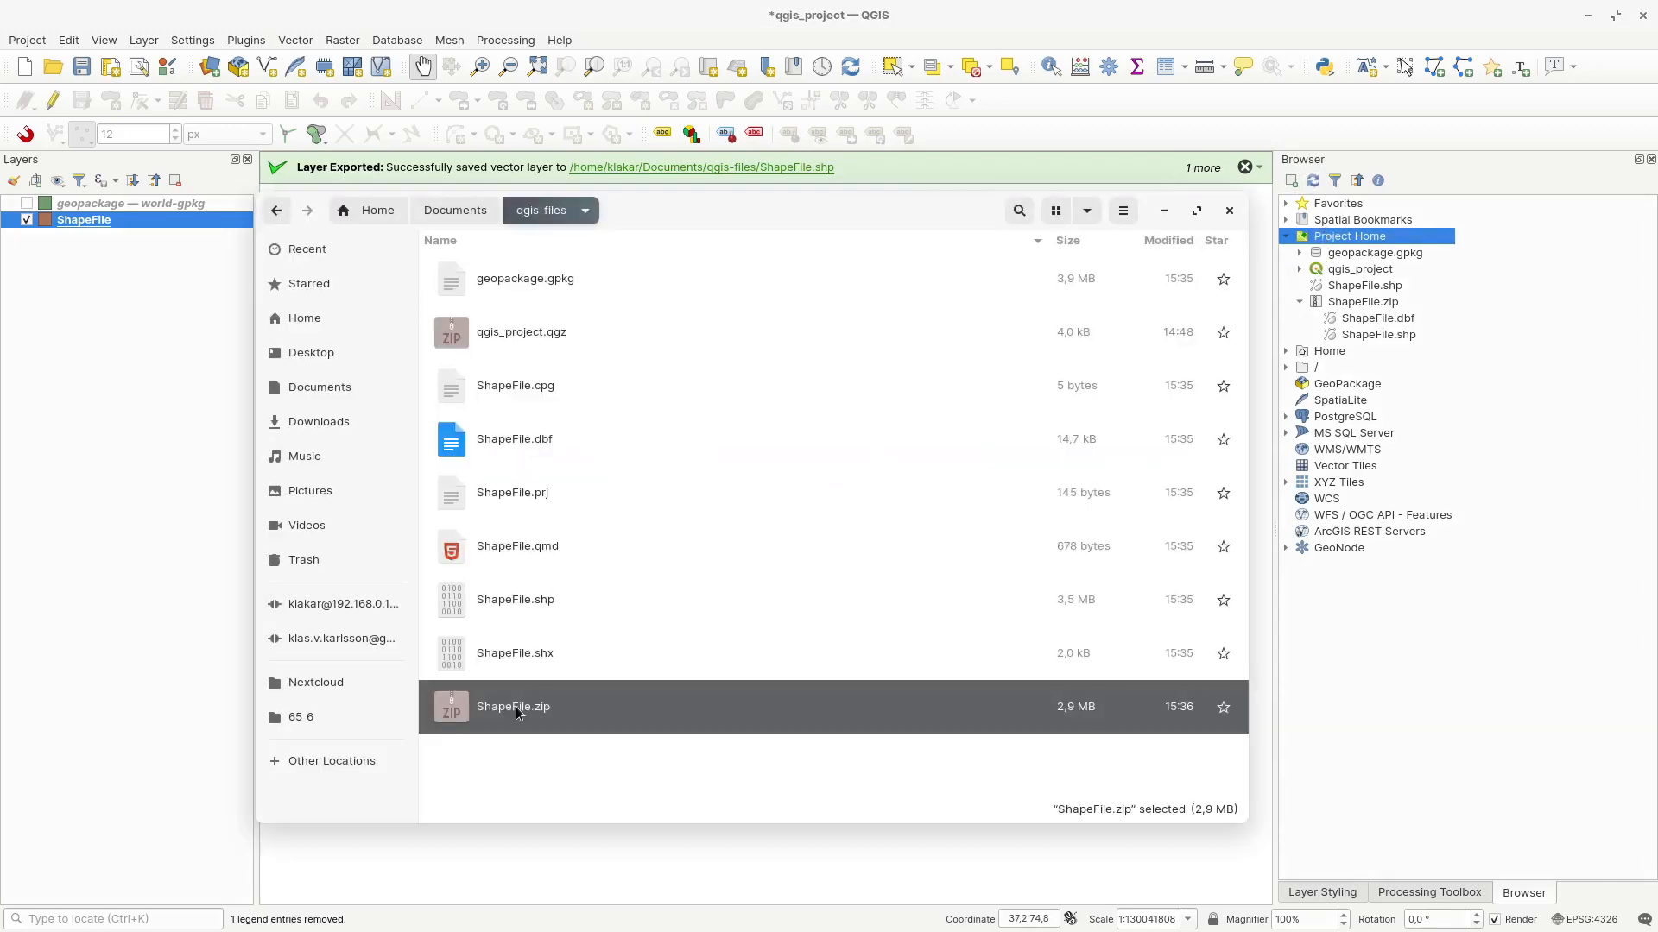
{"action": "key", "text": "F2"}
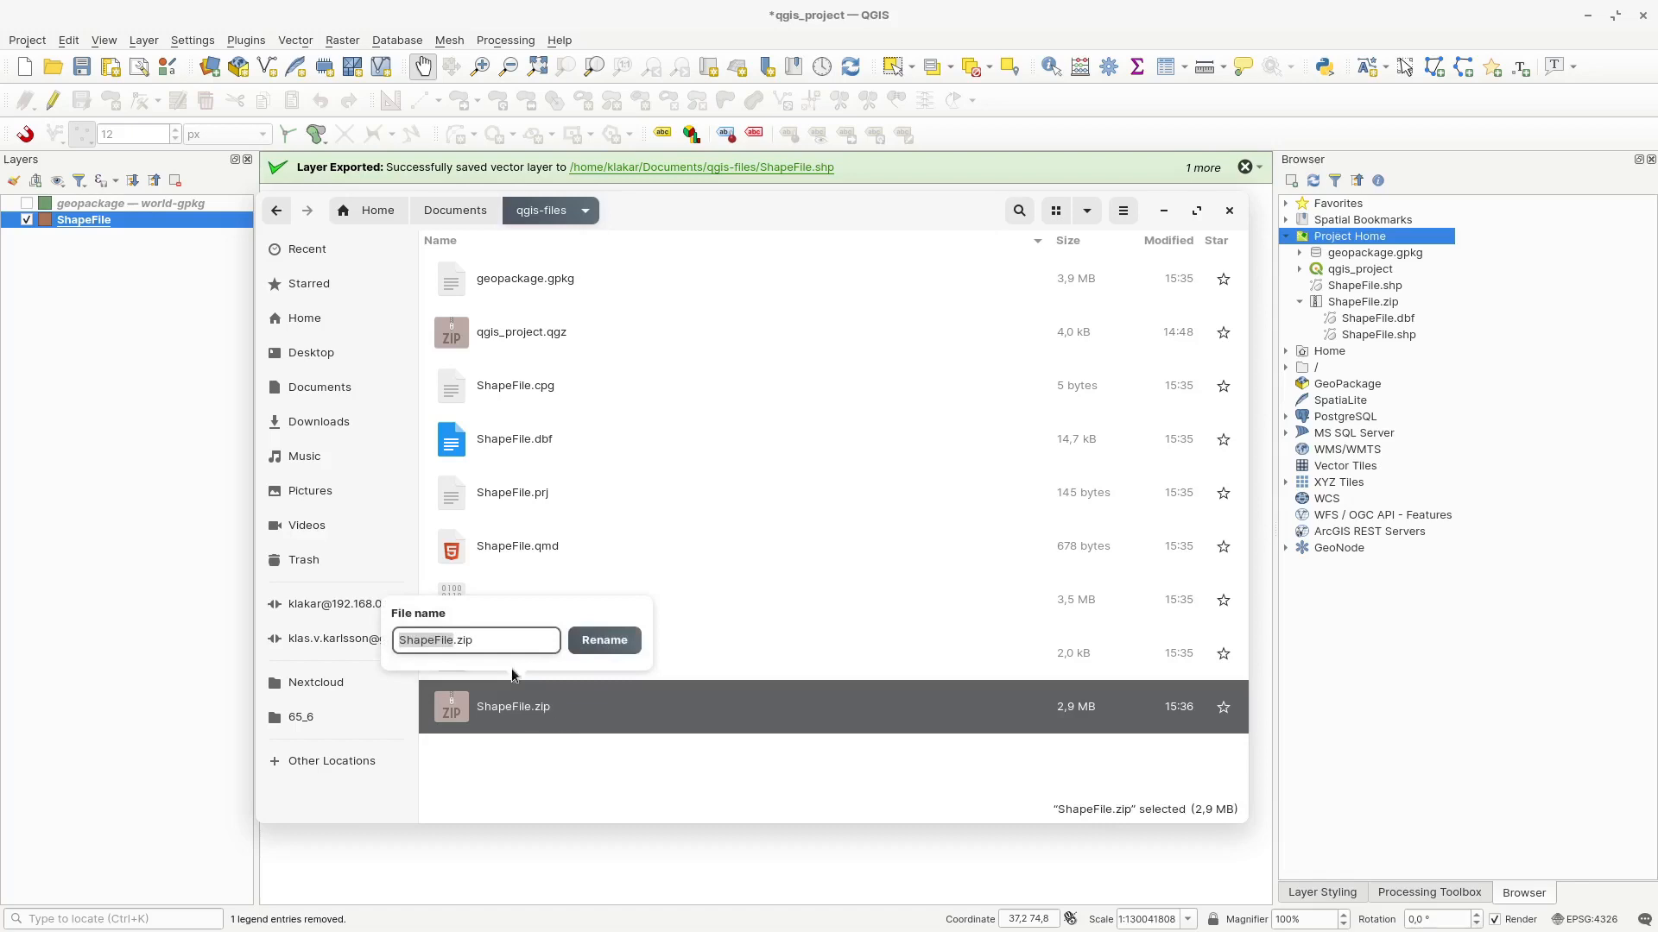
{"action": "left_click", "coordinate": [500, 647]}
{"action": "key", "text": "Return"}
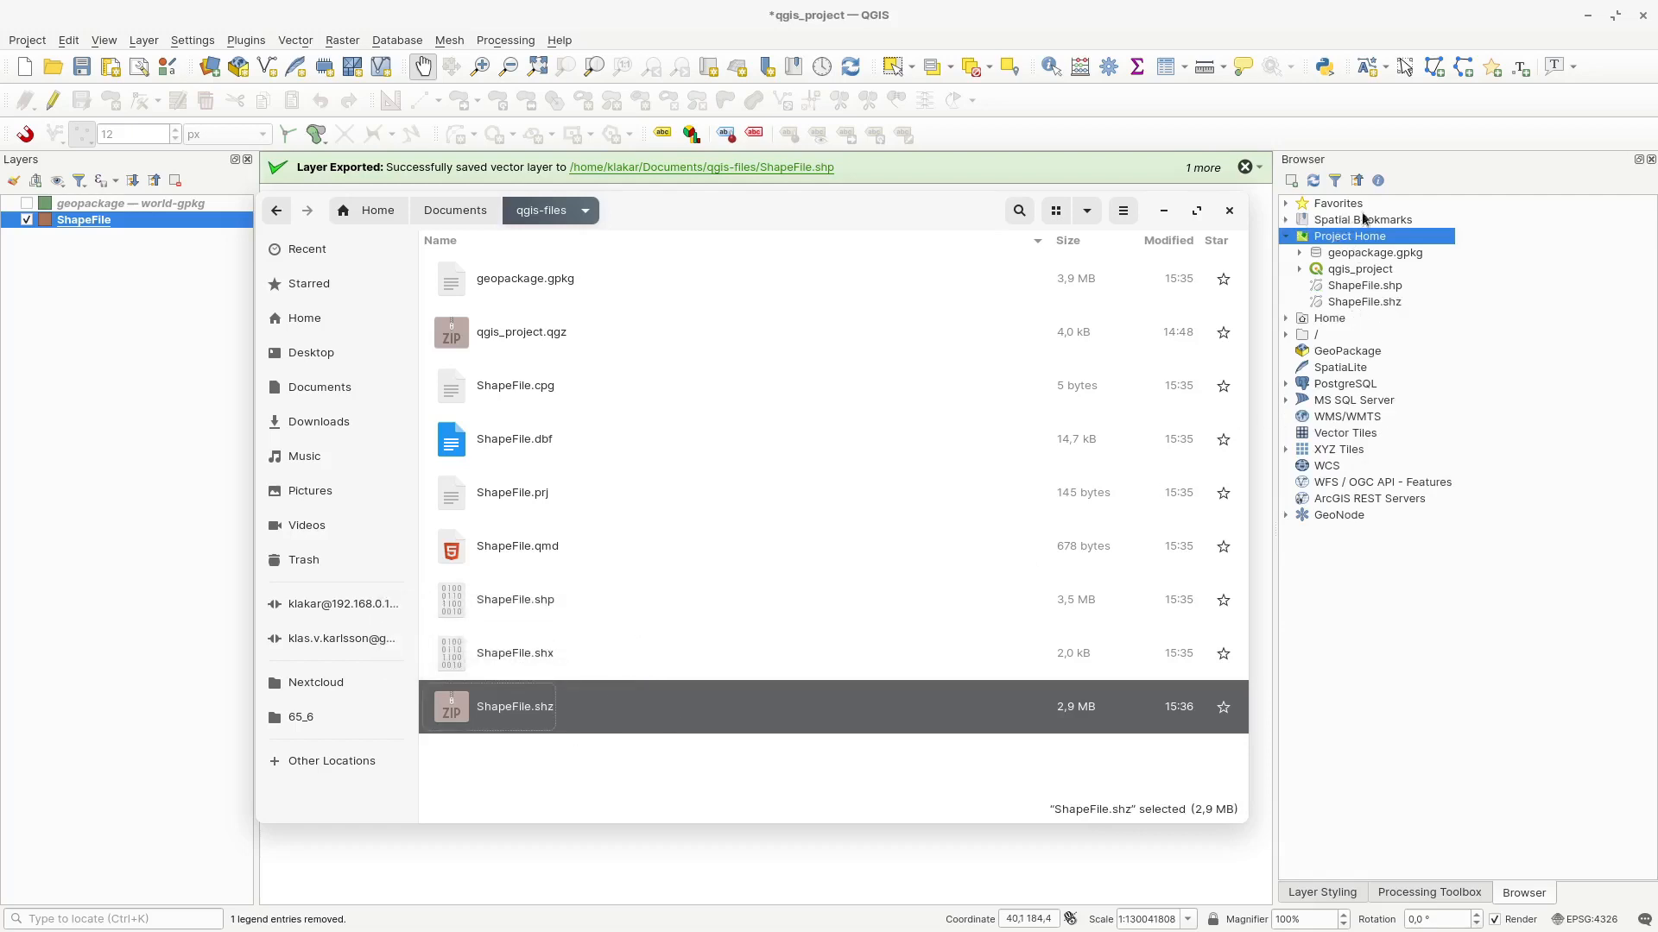
Step: Compare the ShapeFile.shp and ShapeFile.shz entries under Project Home in QGIS with the six shapefile component files in the file manager
{"action": "left_click", "coordinate": [1345, 237]}
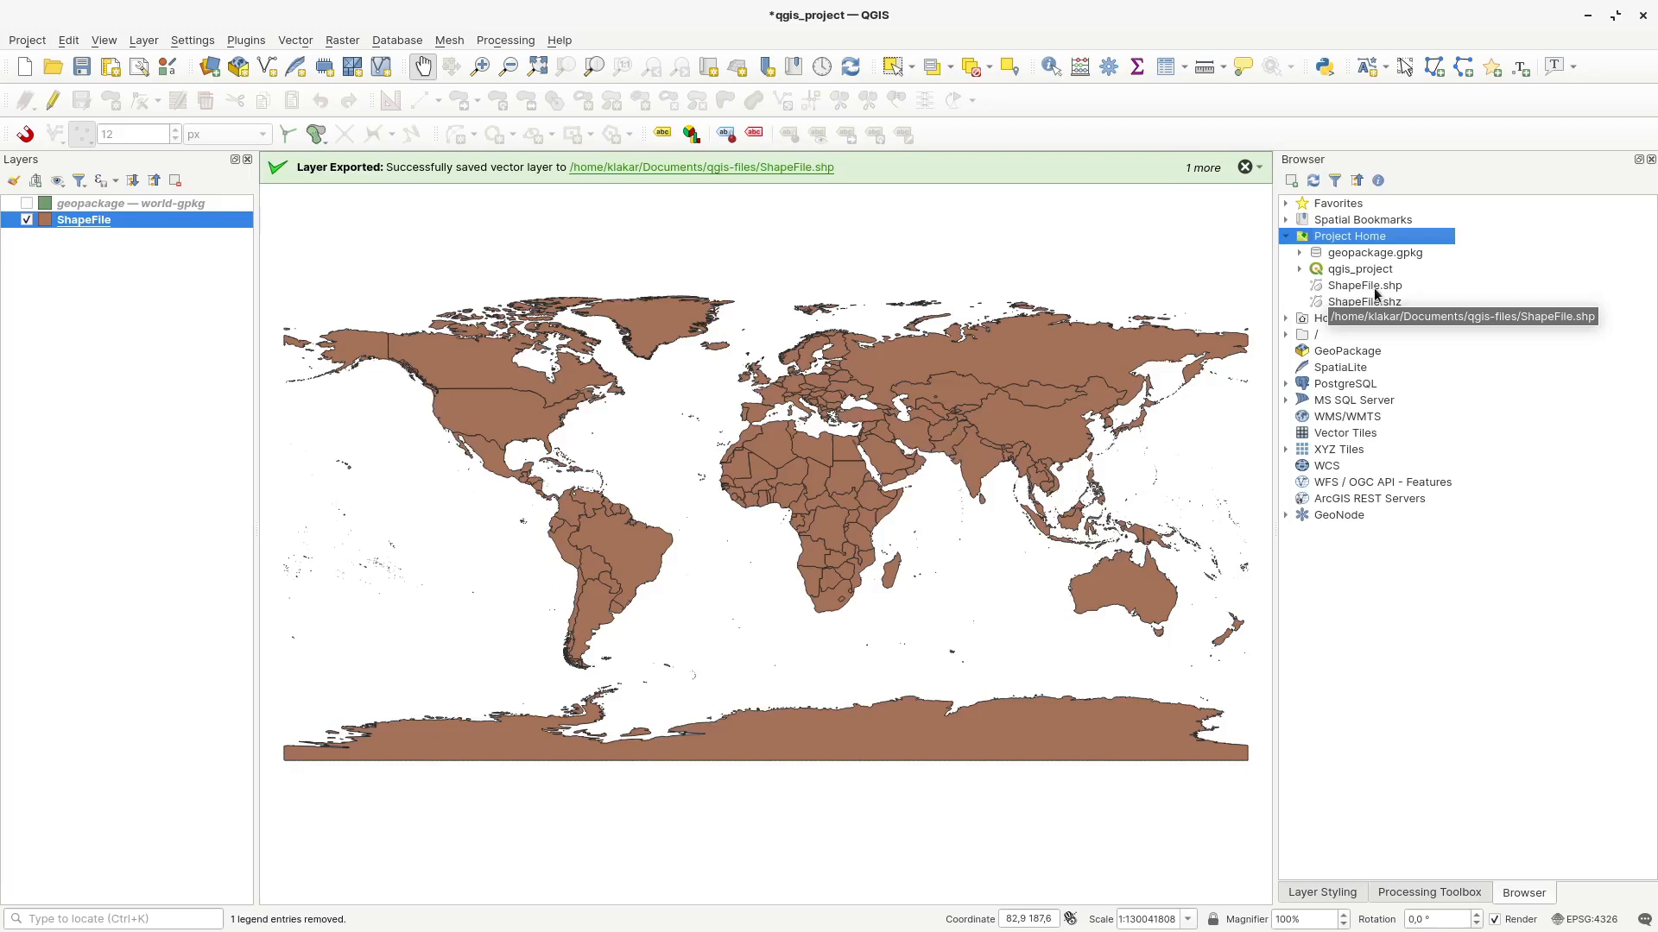
{"action": "left_click", "coordinate": [1354, 287]}
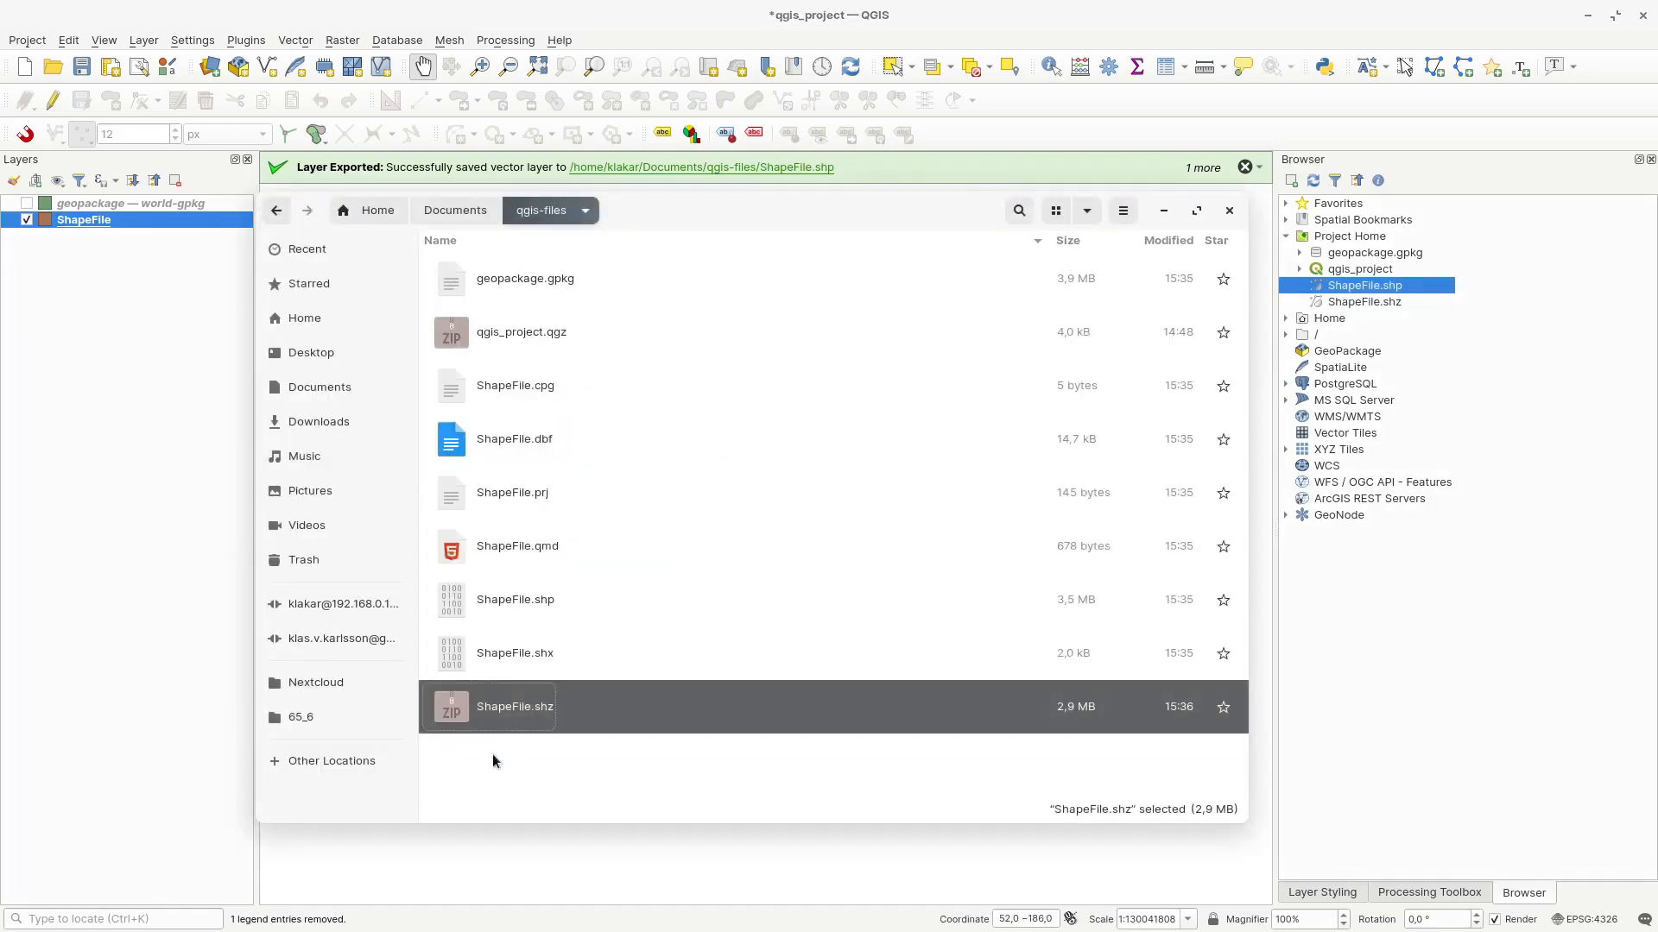
{"action": "left_click", "coordinate": [530, 653]}
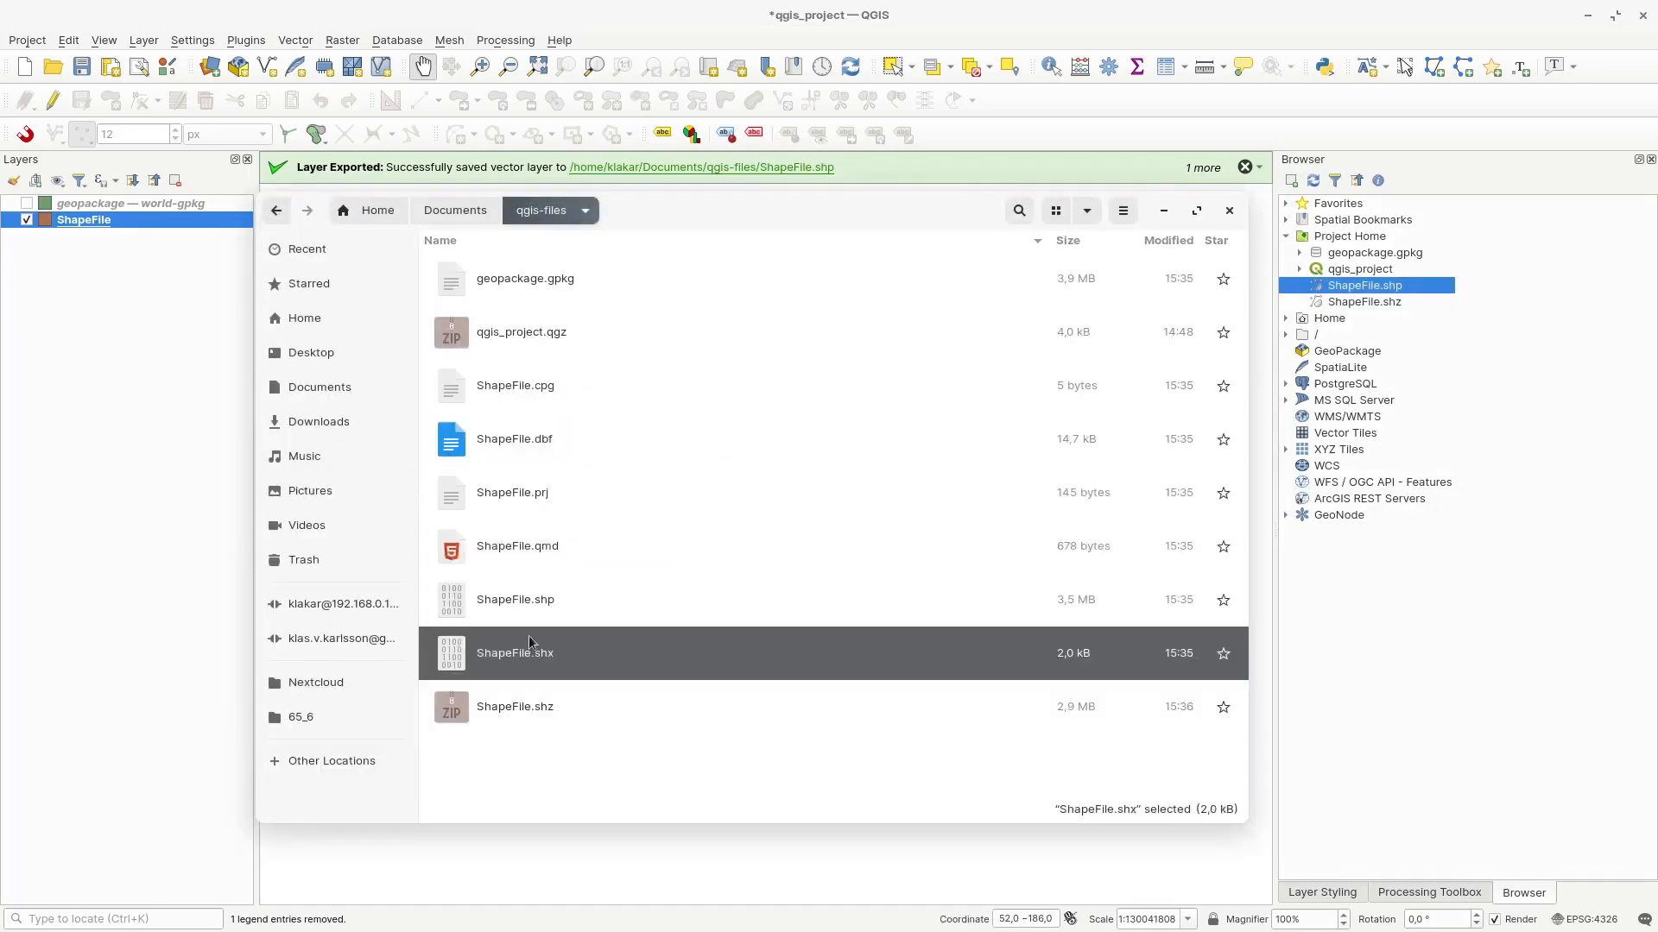
{"action": "left_click", "coordinate": [519, 397], "text": "shift"}
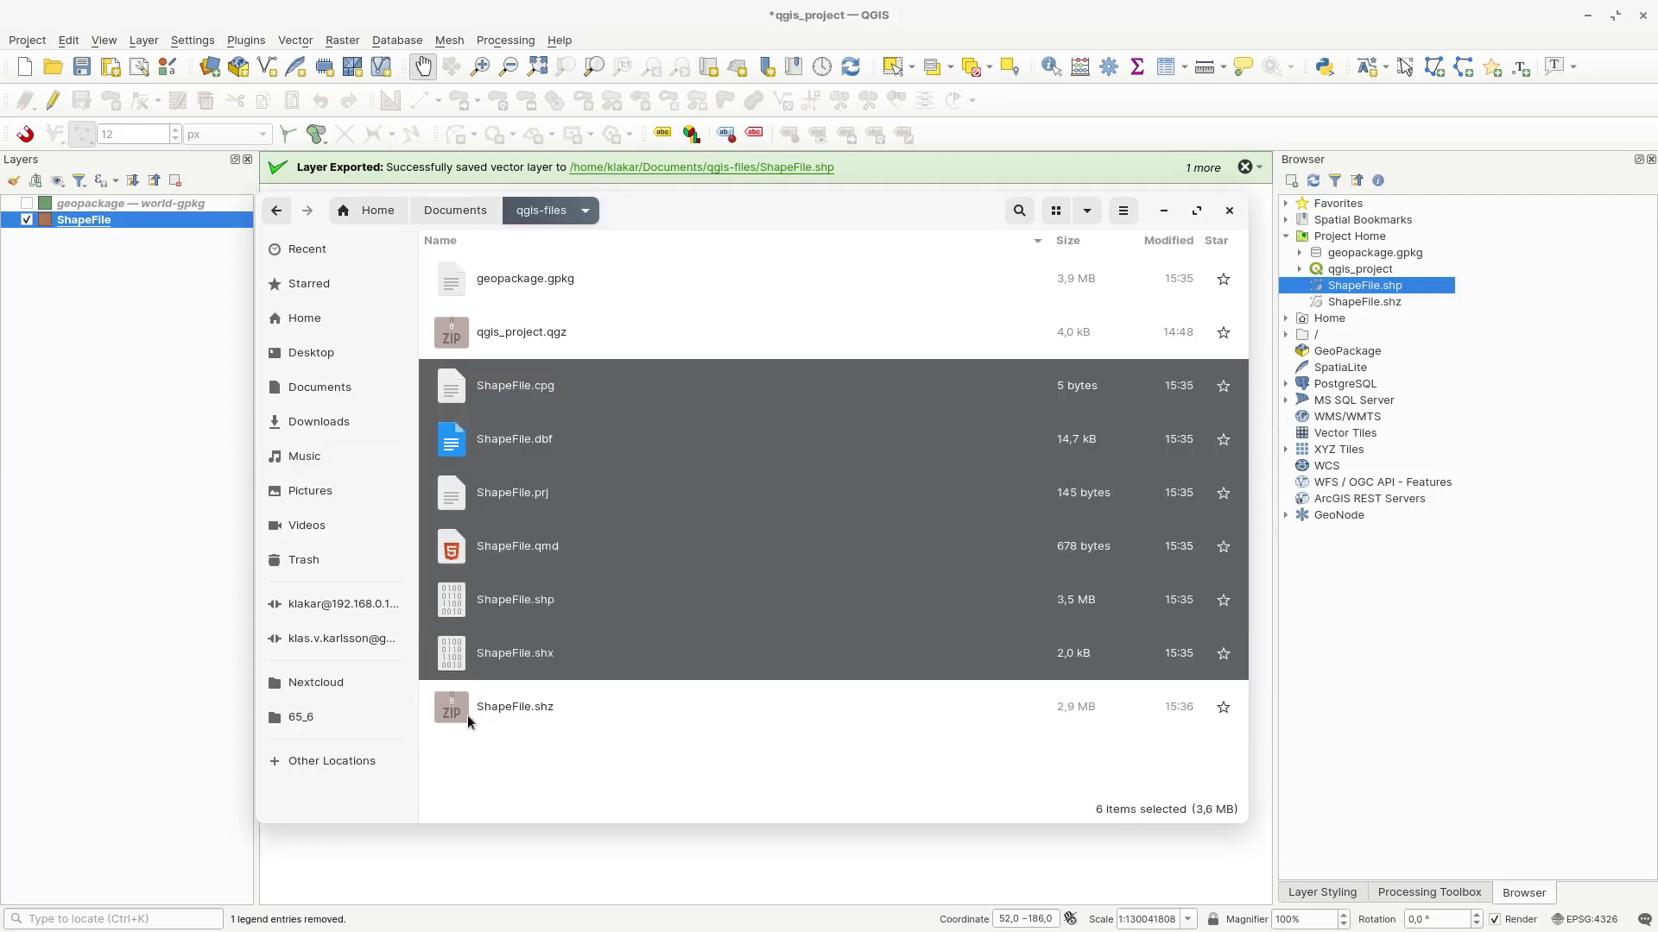
Step: Switch to QGIS, apply the hashed black X fill symbol to the ShapeFile layer, and save the project
{"action": "left_click", "coordinate": [238, 563]}
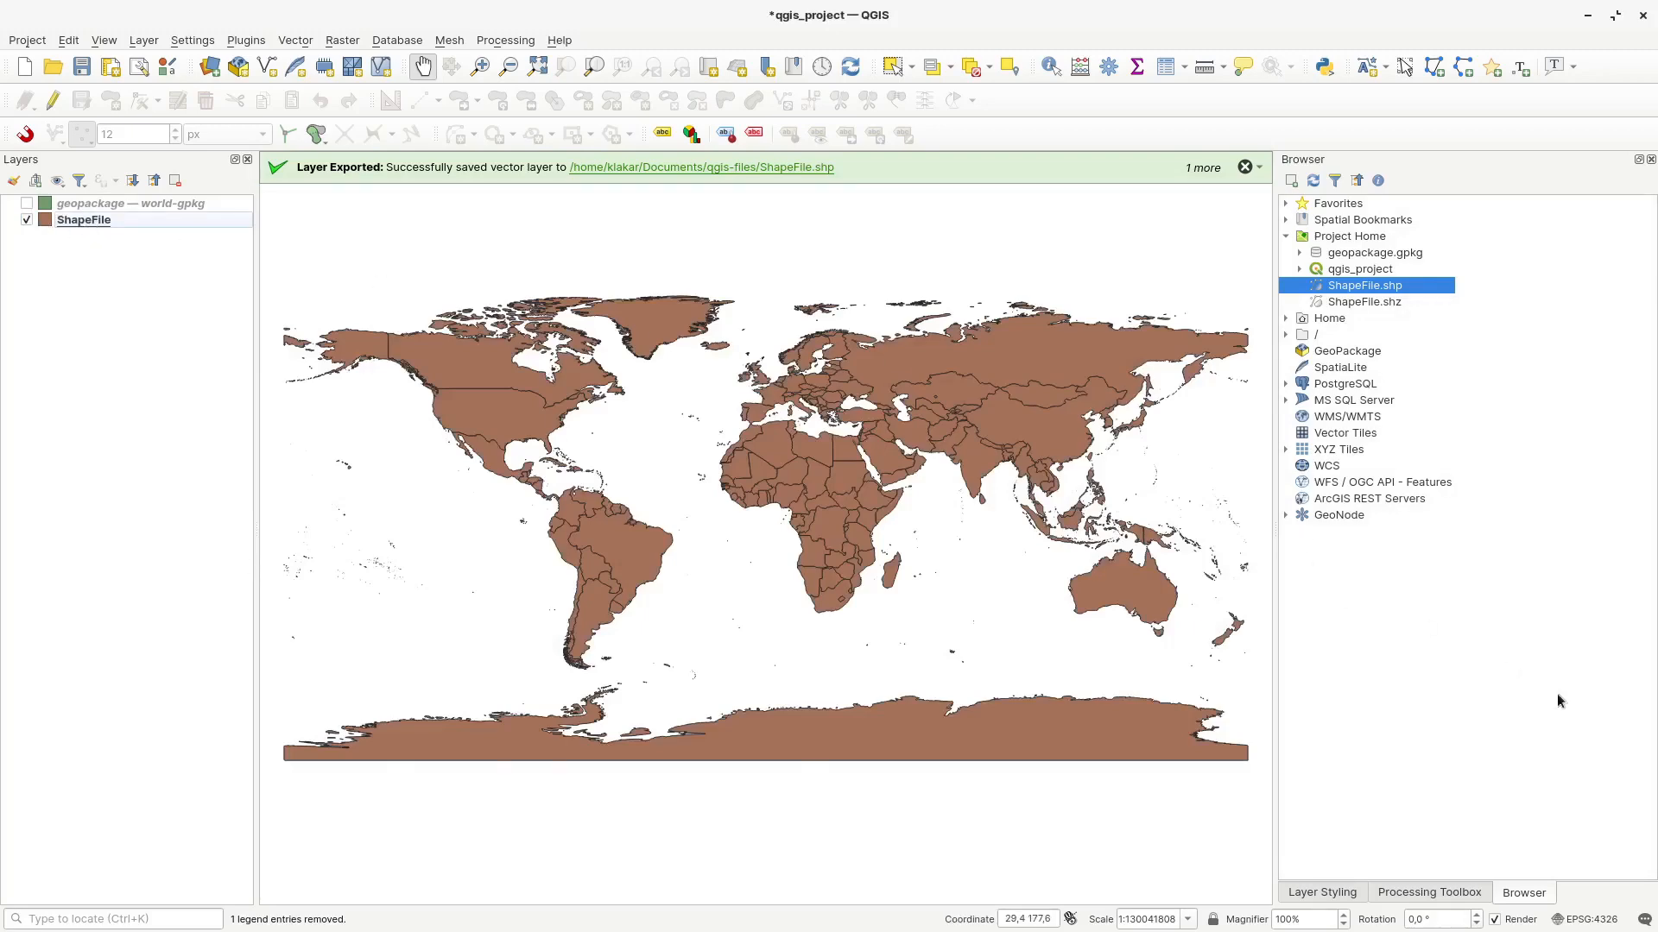
{"action": "left_click", "coordinate": [1332, 892]}
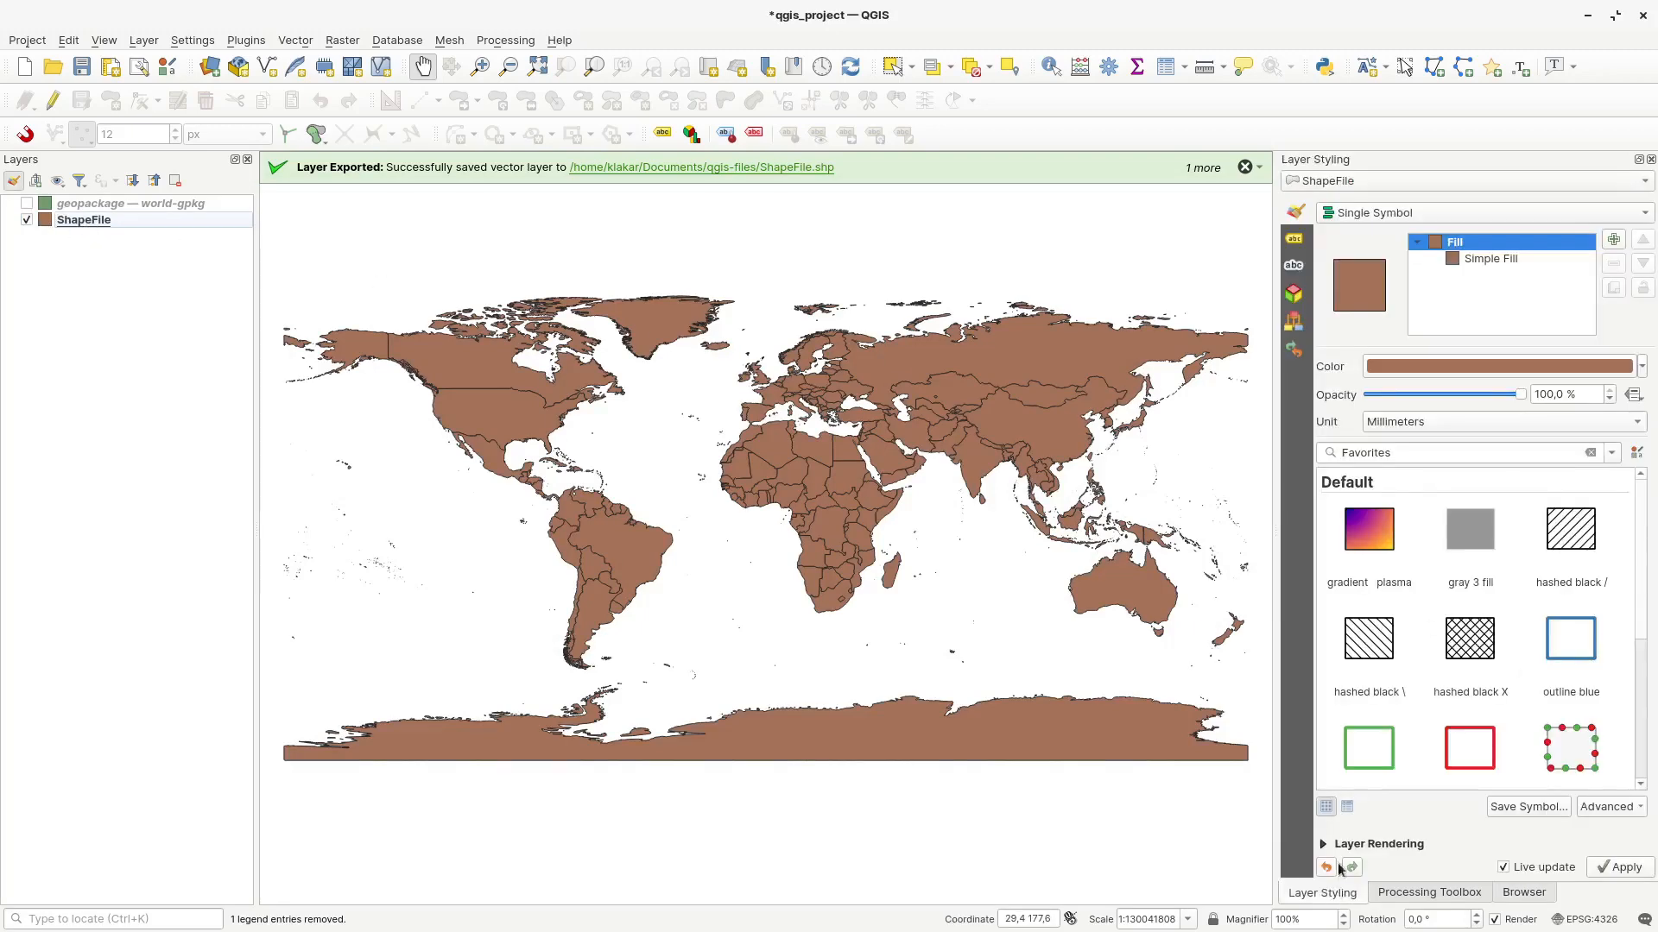
{"action": "left_click", "coordinate": [1470, 648]}
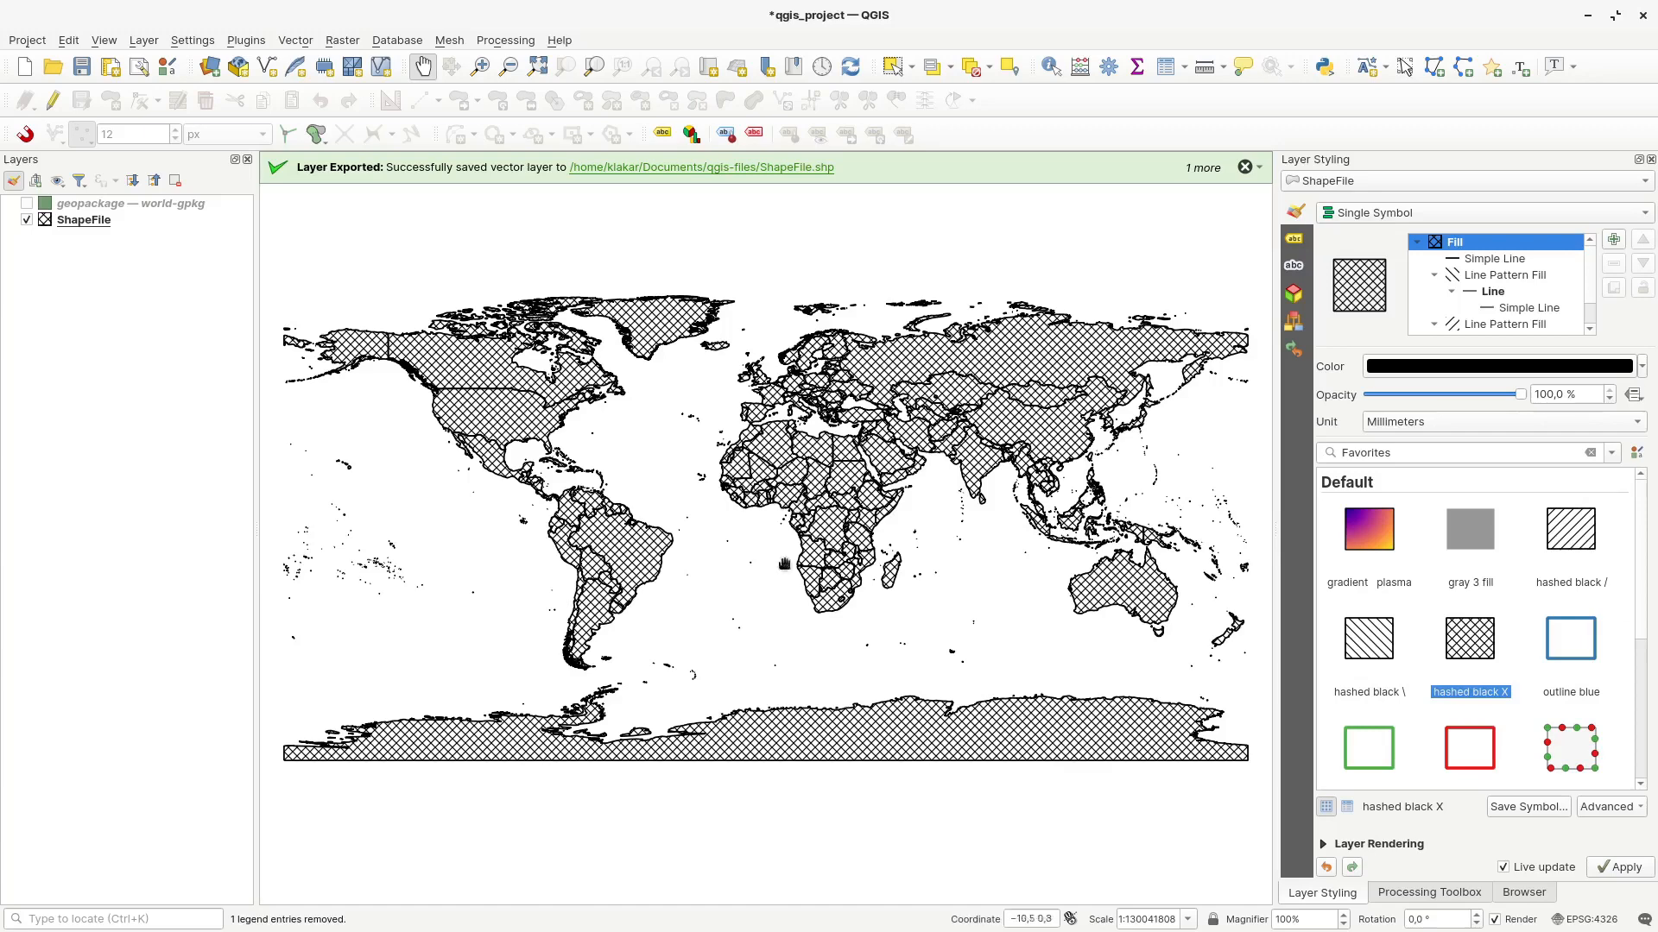
{"action": "left_click", "coordinate": [82, 67]}
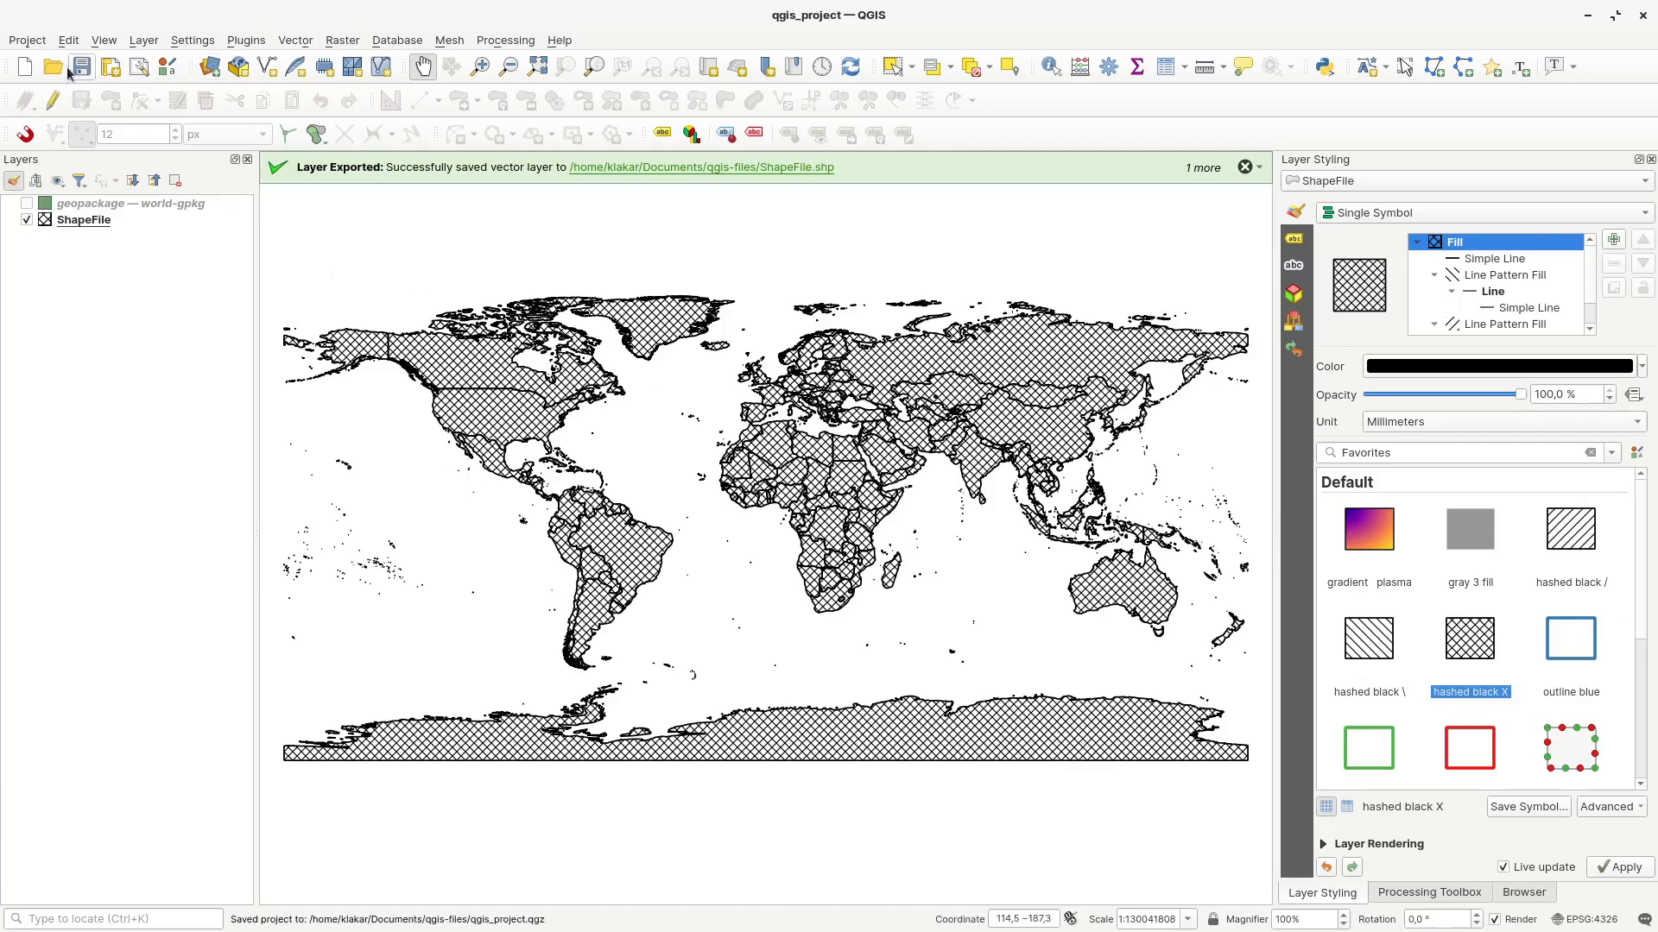
Step: Start a new empty project and load qgis_project from the Documents/qgis-files folder into it
{"action": "left_click", "coordinate": [24, 67]}
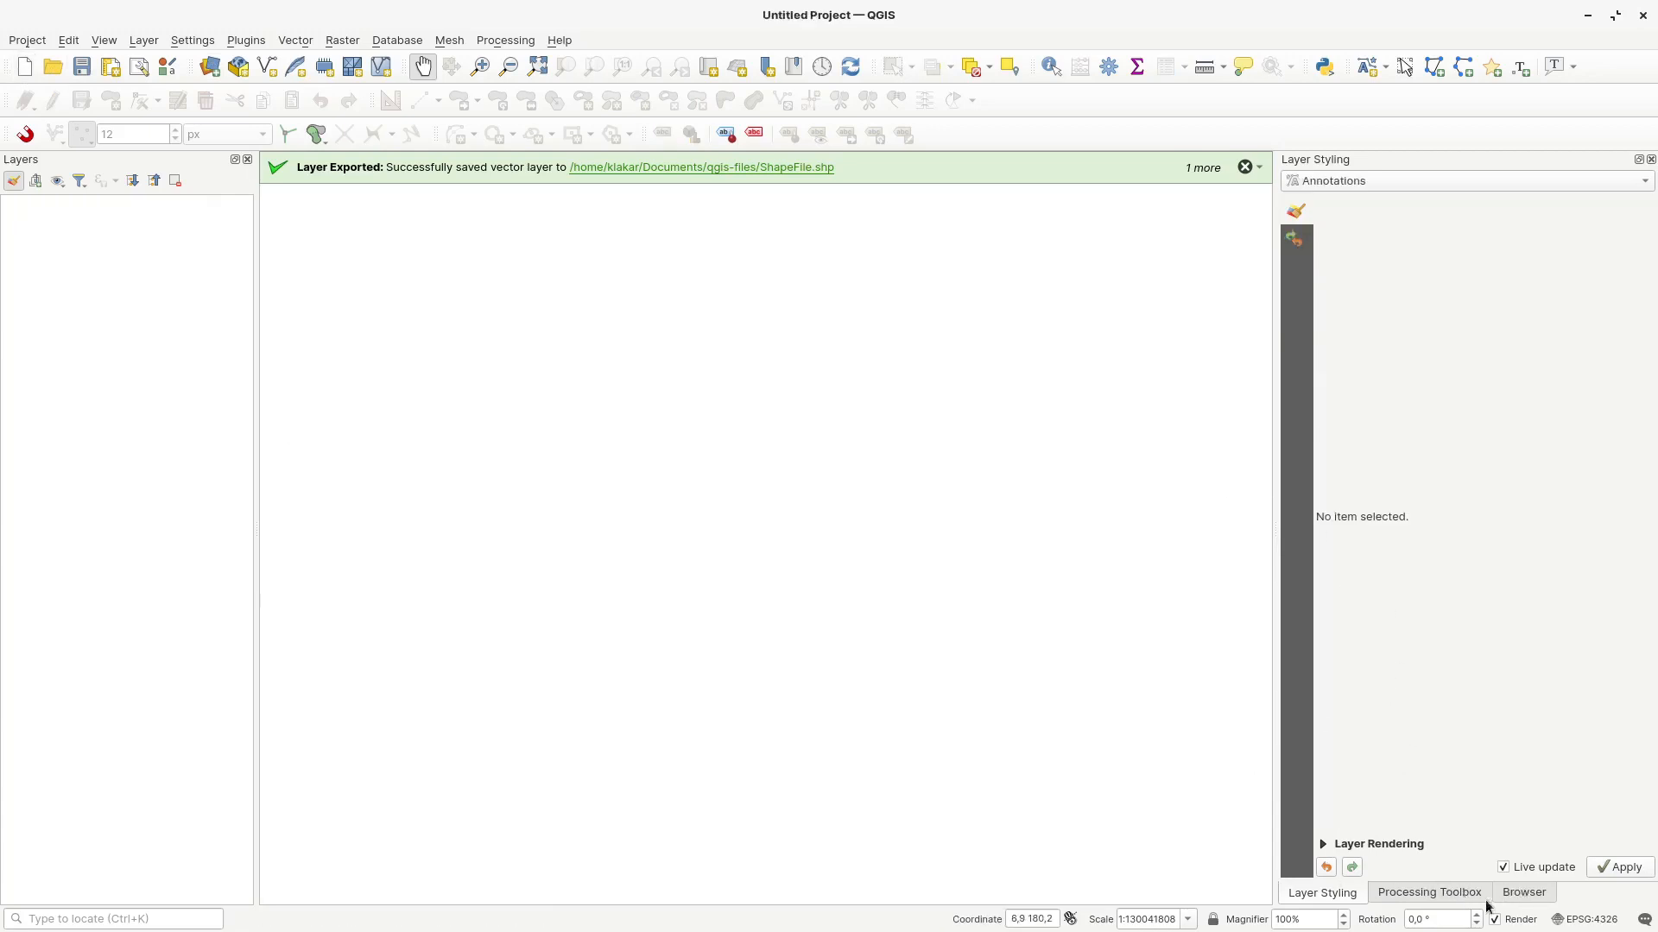
{"action": "left_click", "coordinate": [1540, 898]}
{"action": "left_click", "coordinate": [1286, 236]}
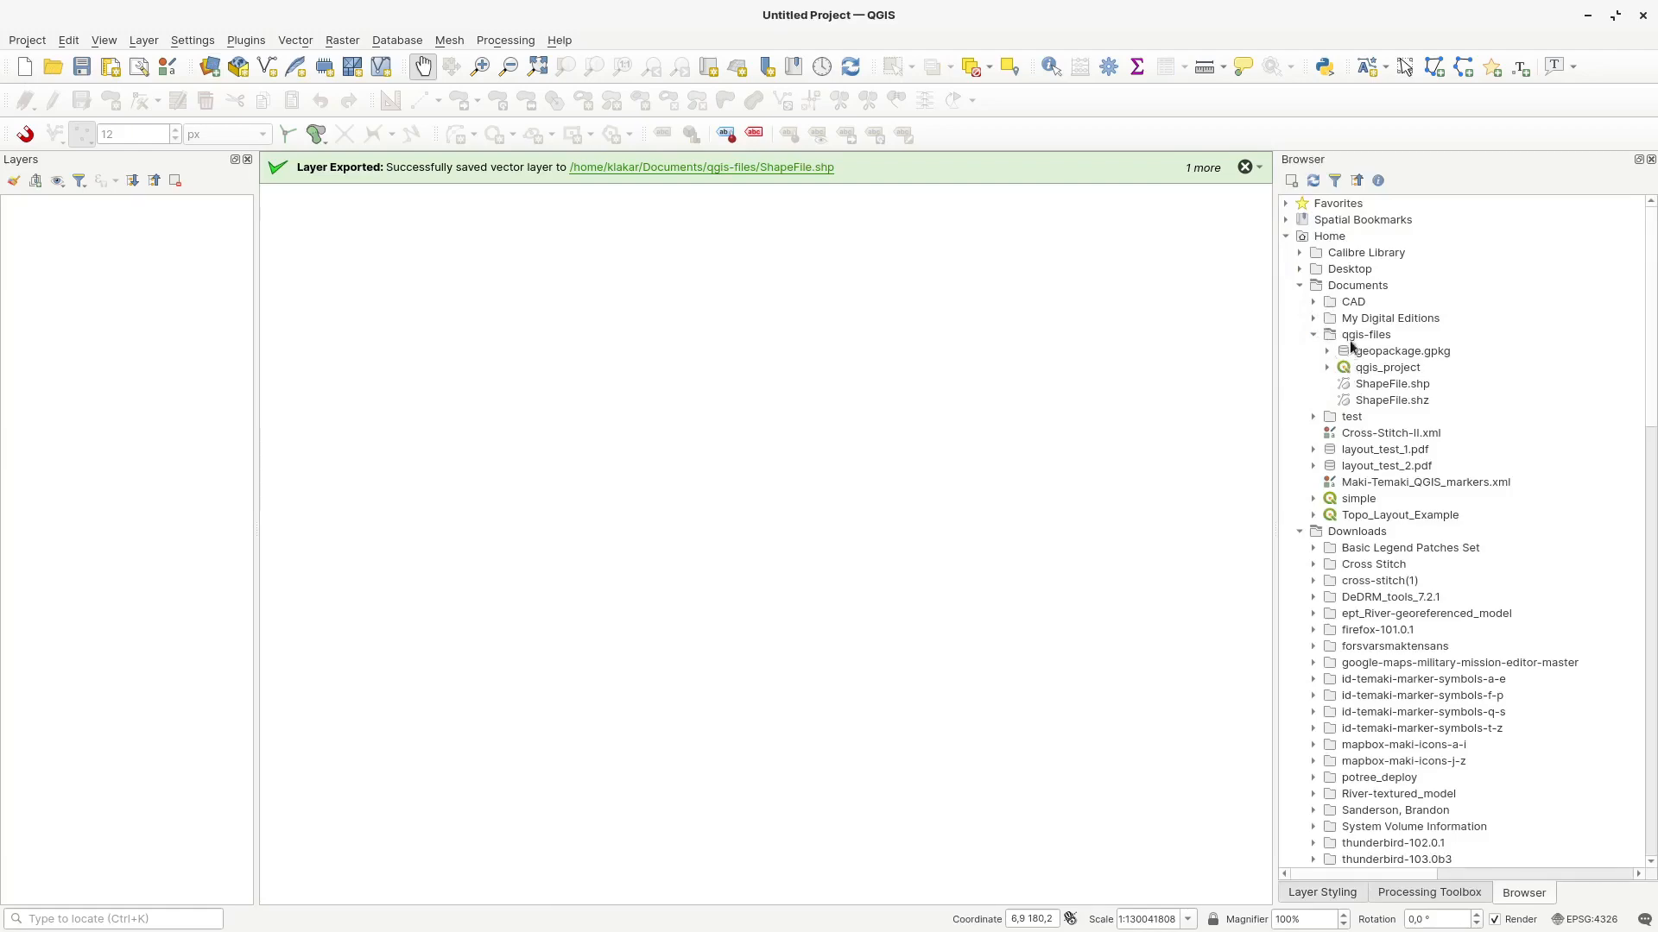
{"action": "left_click_drag", "start_coordinate": [1351, 369], "coordinate": [1073, 439]}
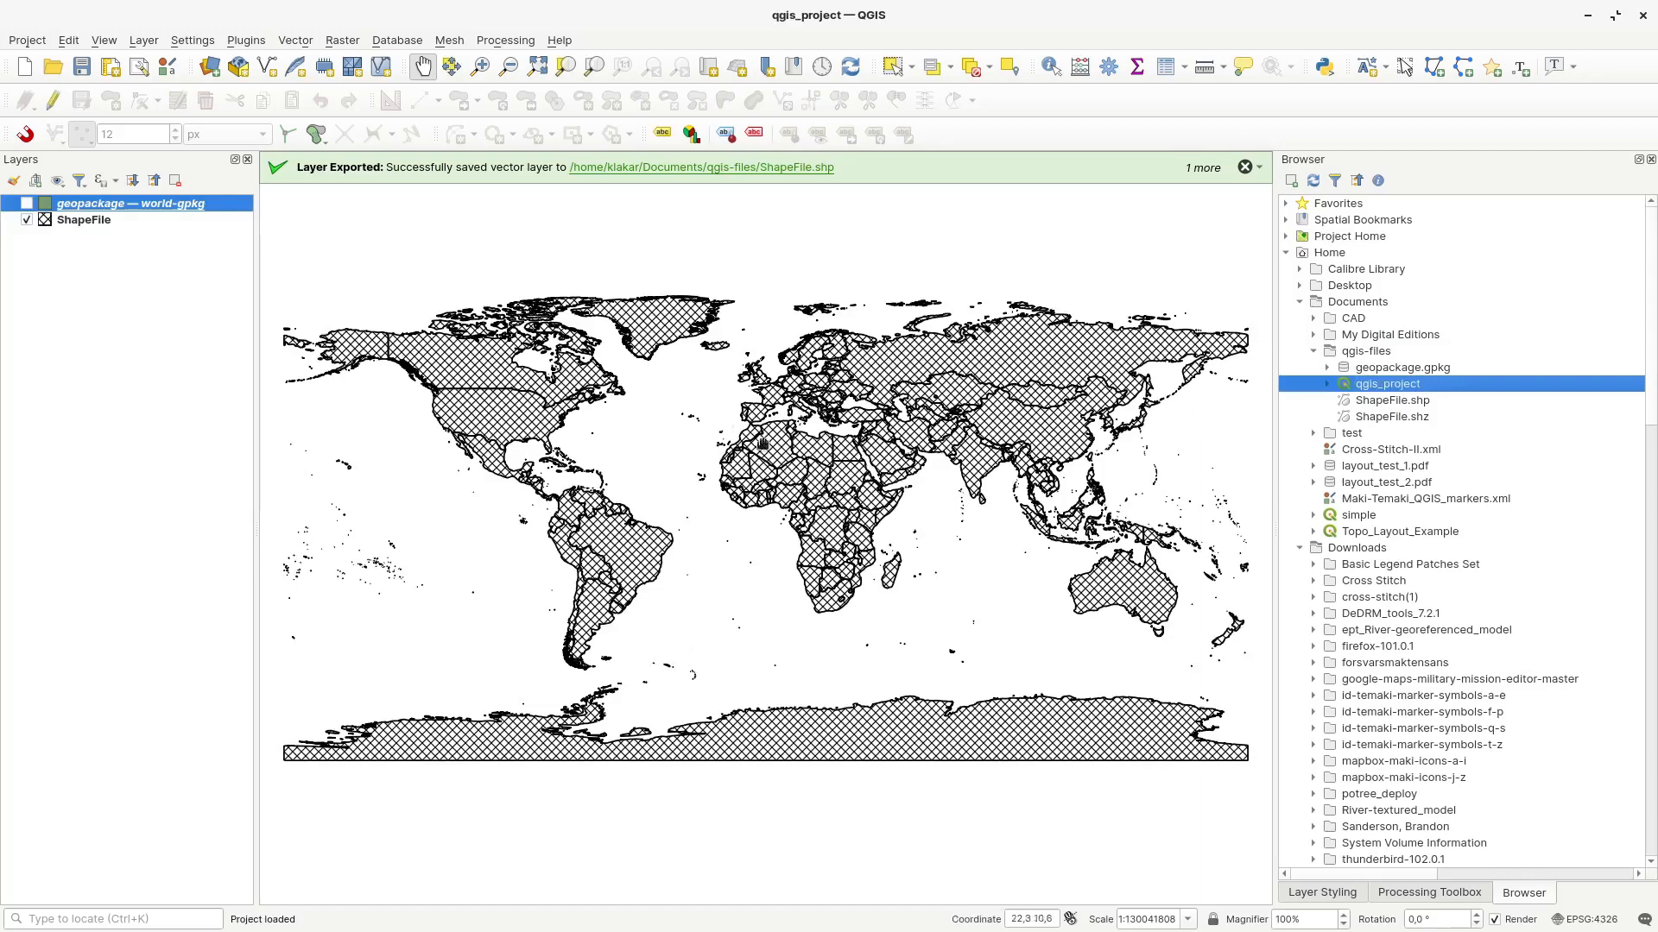
Step: Remove the ShapeFile layer from the project and add ShapeFile.shp from the qgis-files folder back to the map
{"action": "left_click", "coordinate": [81, 223]}
{"action": "key", "text": "ctrl+d"}
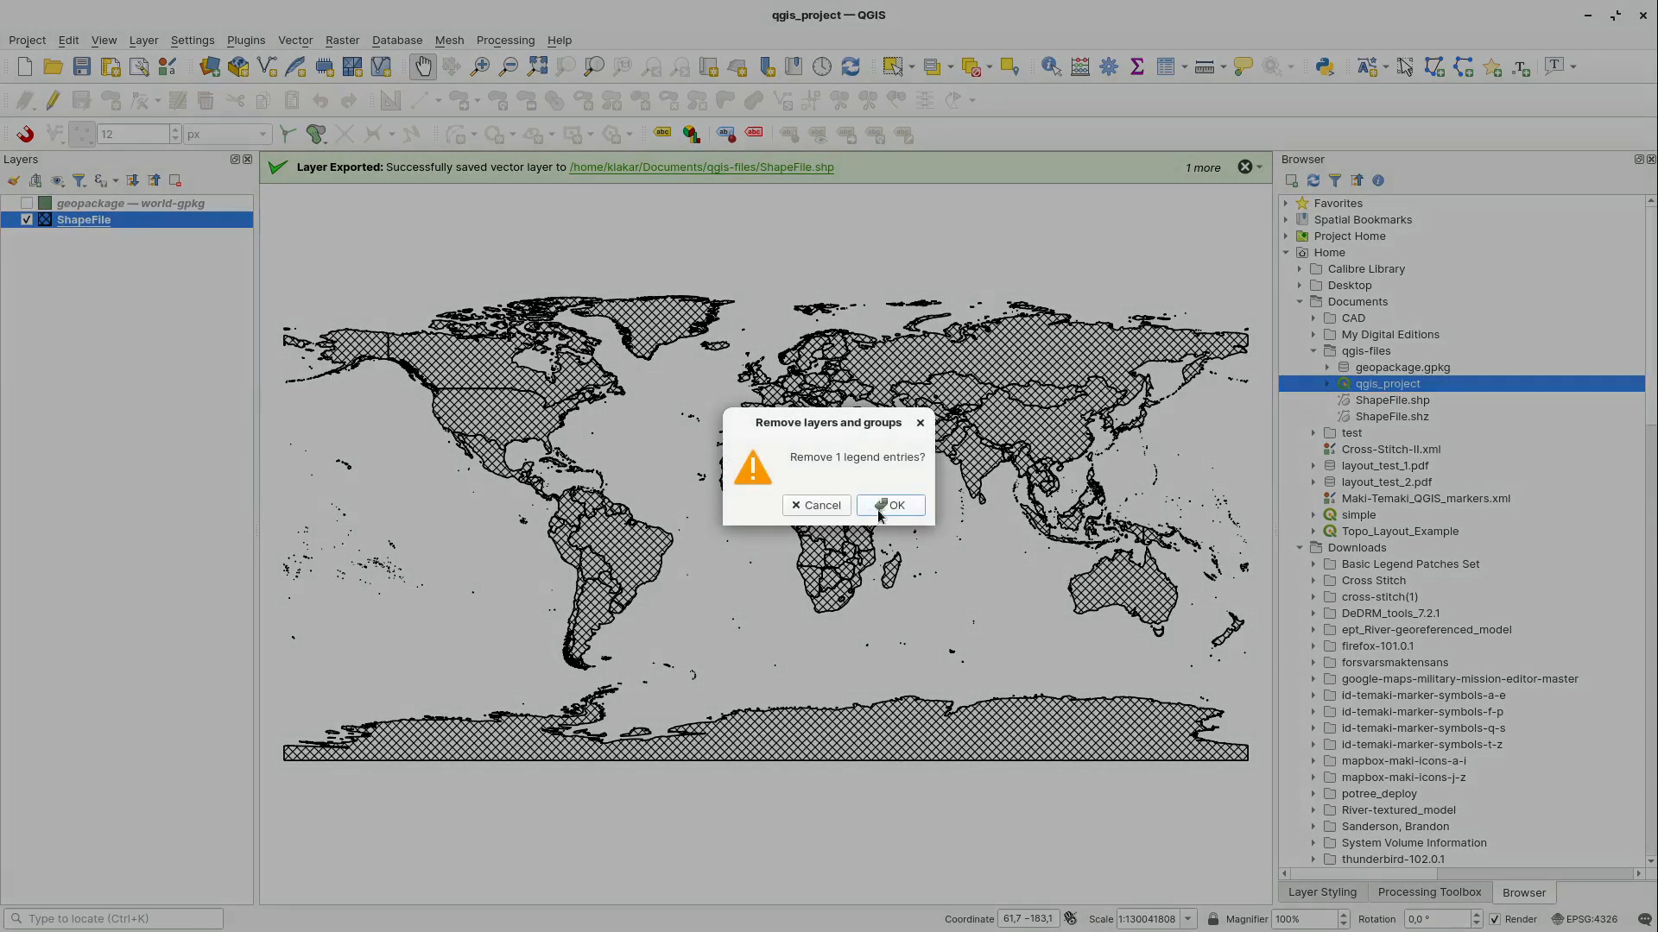
{"action": "left_click", "coordinate": [891, 505]}
{"action": "left_click_drag", "start_coordinate": [1393, 403], "coordinate": [822, 475]}
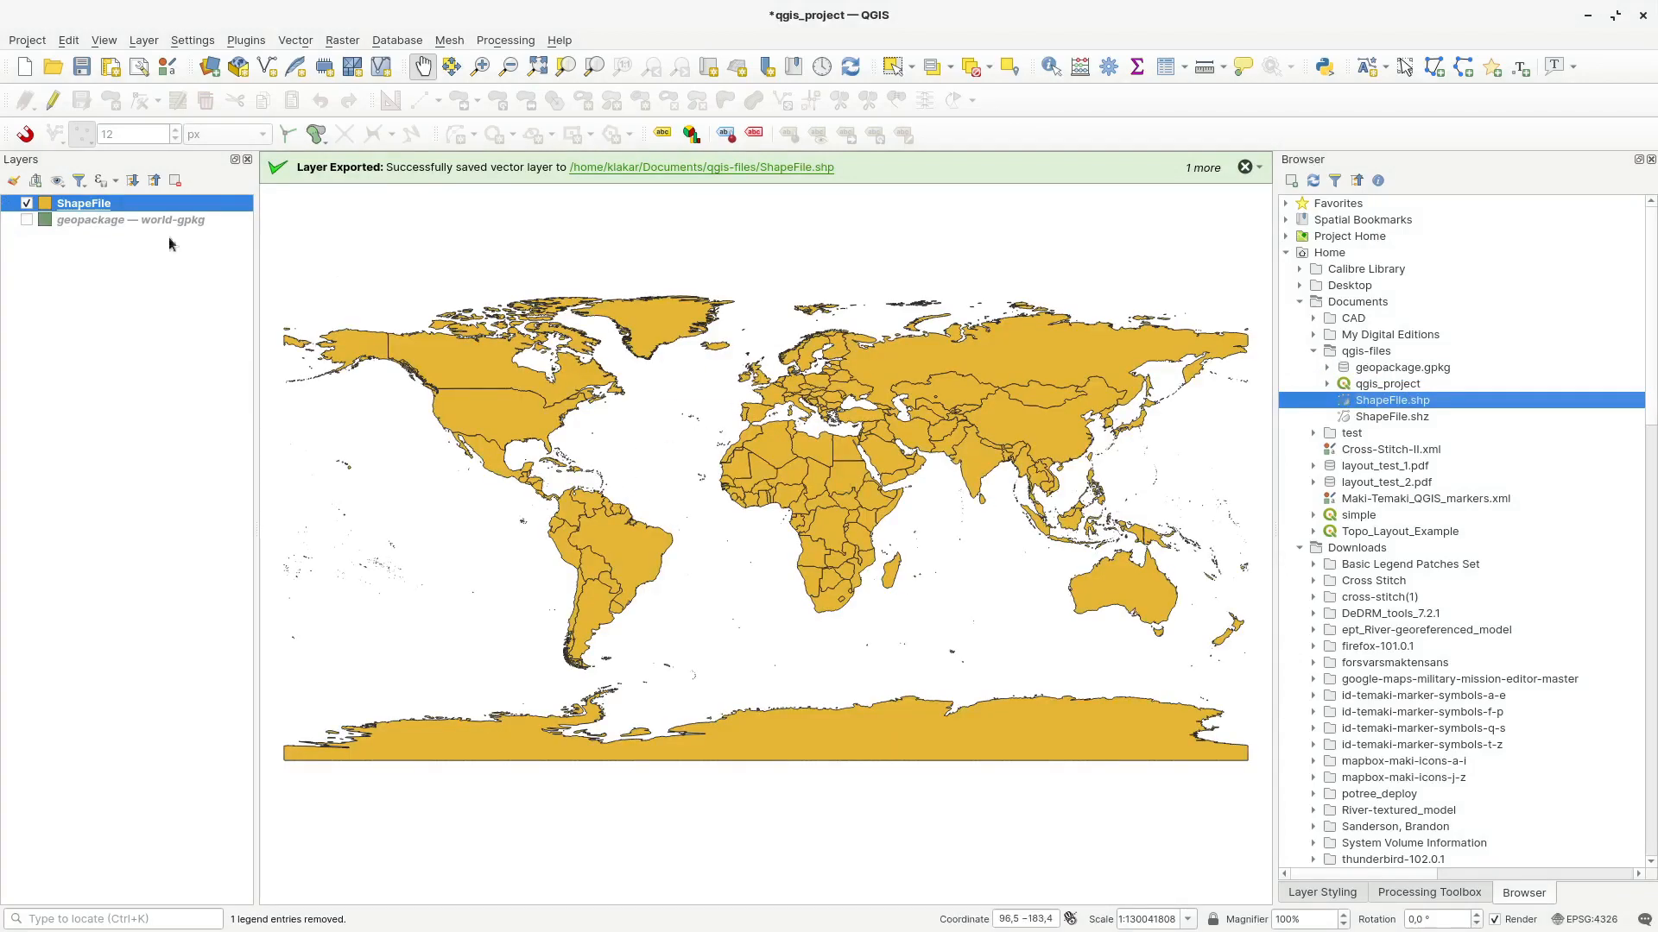
Step: Apply the hashed black X fill symbol to the re-added ShapeFile layer
{"action": "left_click", "coordinate": [1323, 894]}
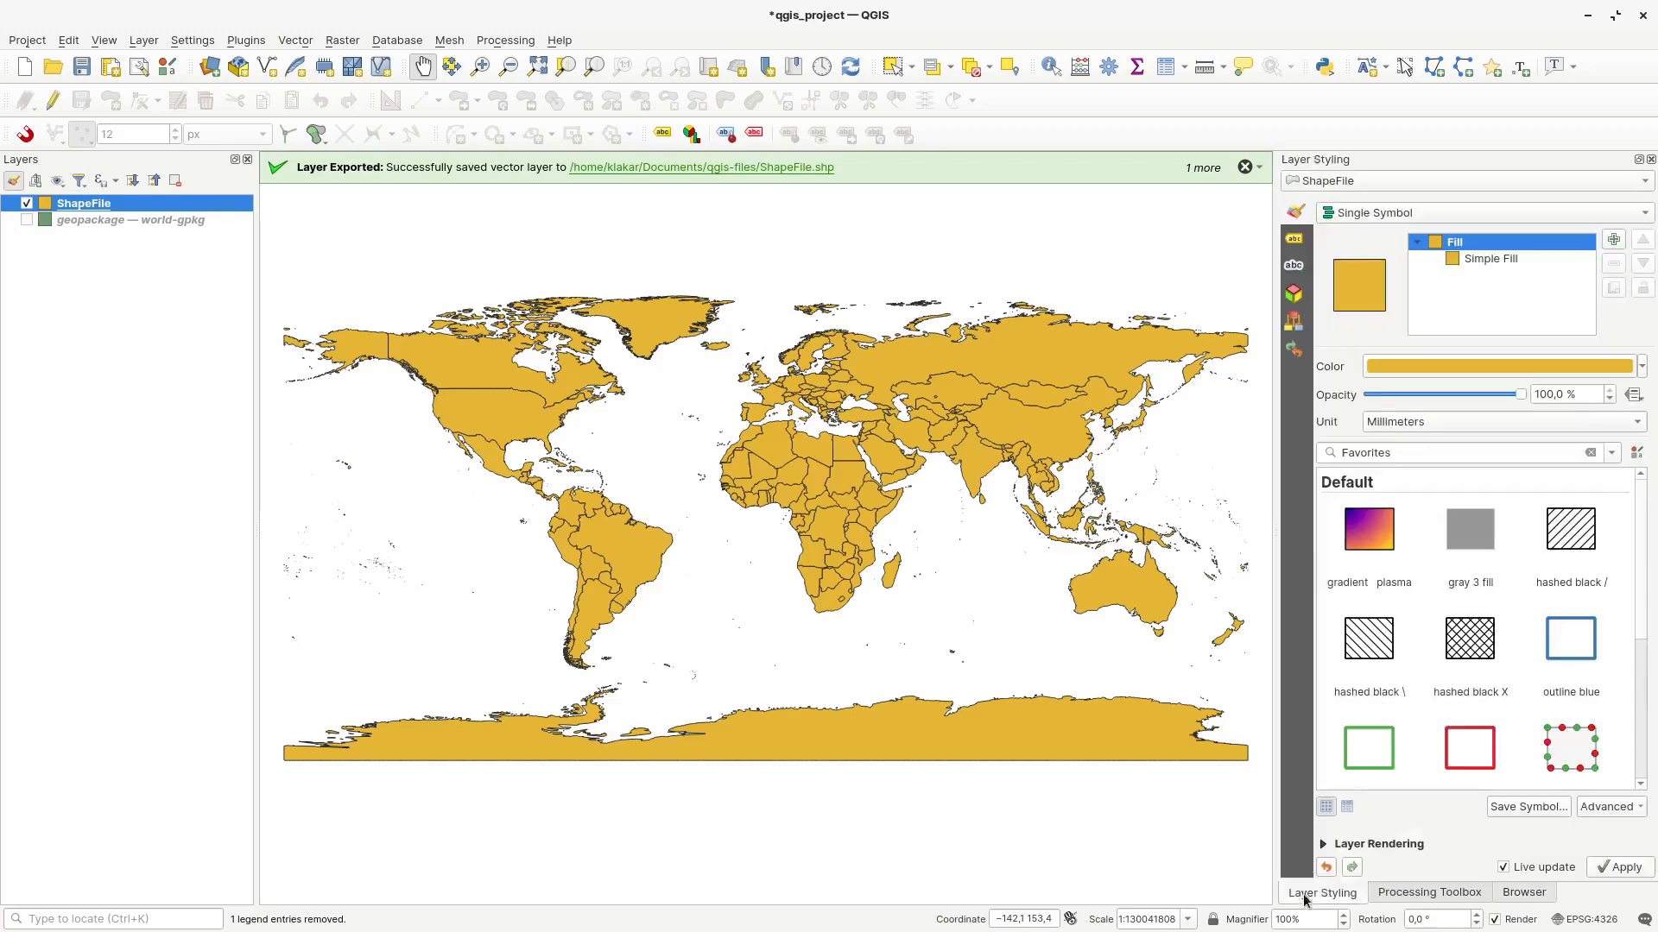
{"action": "left_click", "coordinate": [1484, 648]}
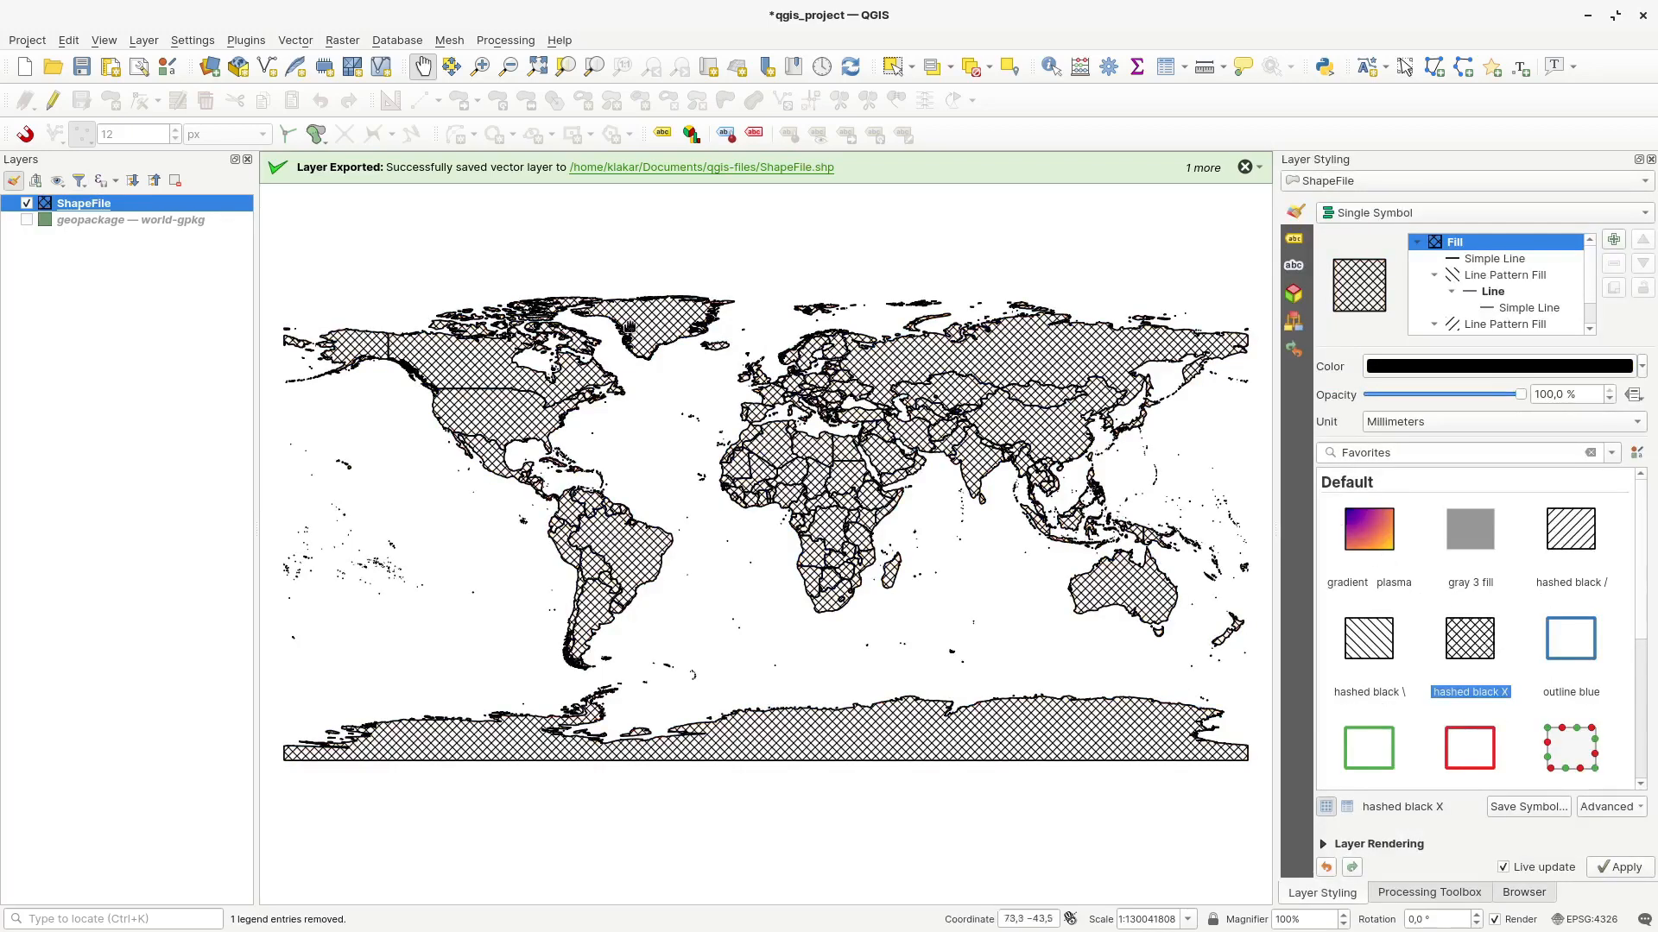
Step: Look over the style-saving options in the ShapeFile layer's symbology properties and close them without saving
{"action": "double_click", "coordinate": [90, 209]}
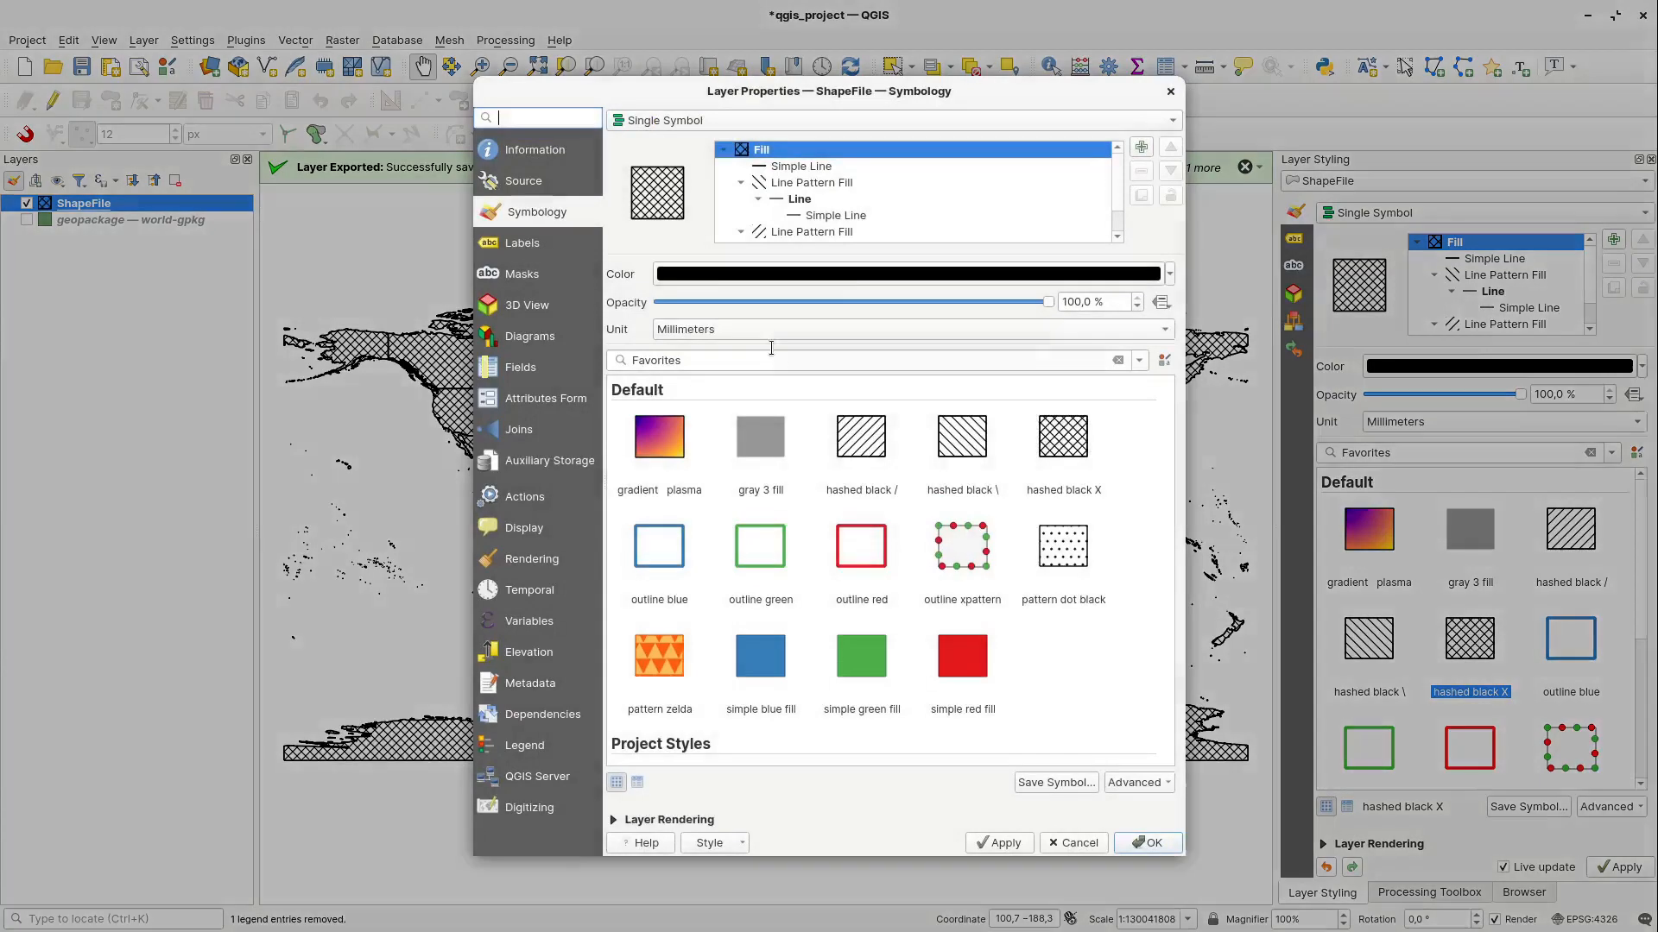
{"action": "left_click", "coordinate": [1170, 92]}
{"action": "right_click", "coordinate": [85, 206]}
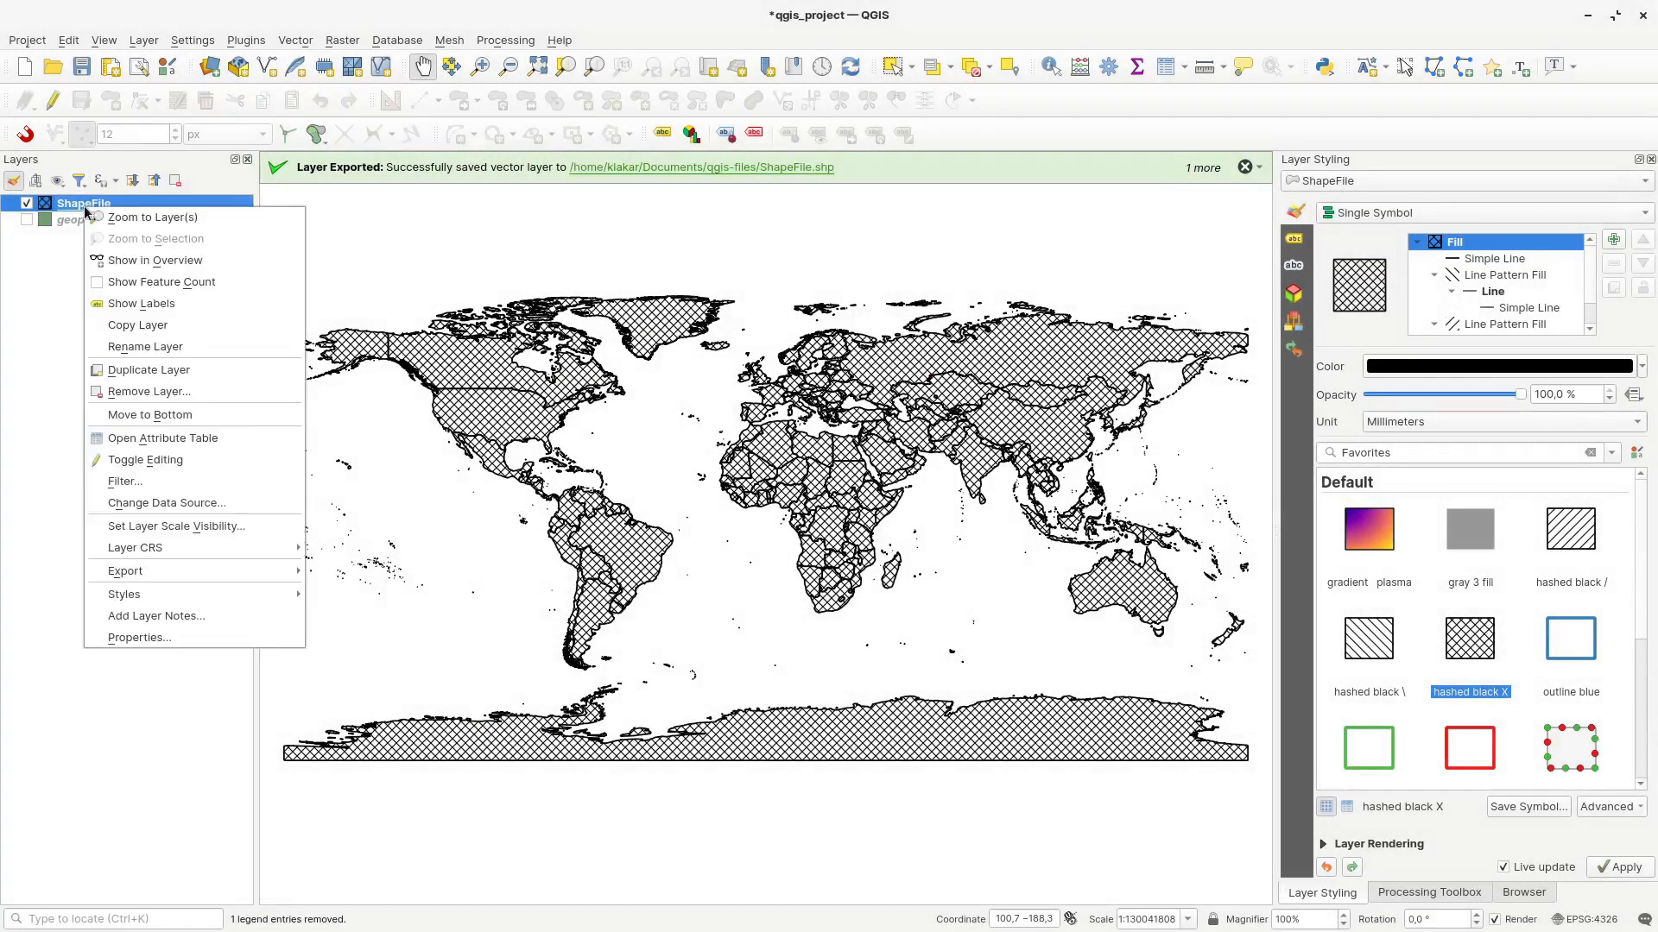
{"action": "left_click", "coordinate": [152, 640]}
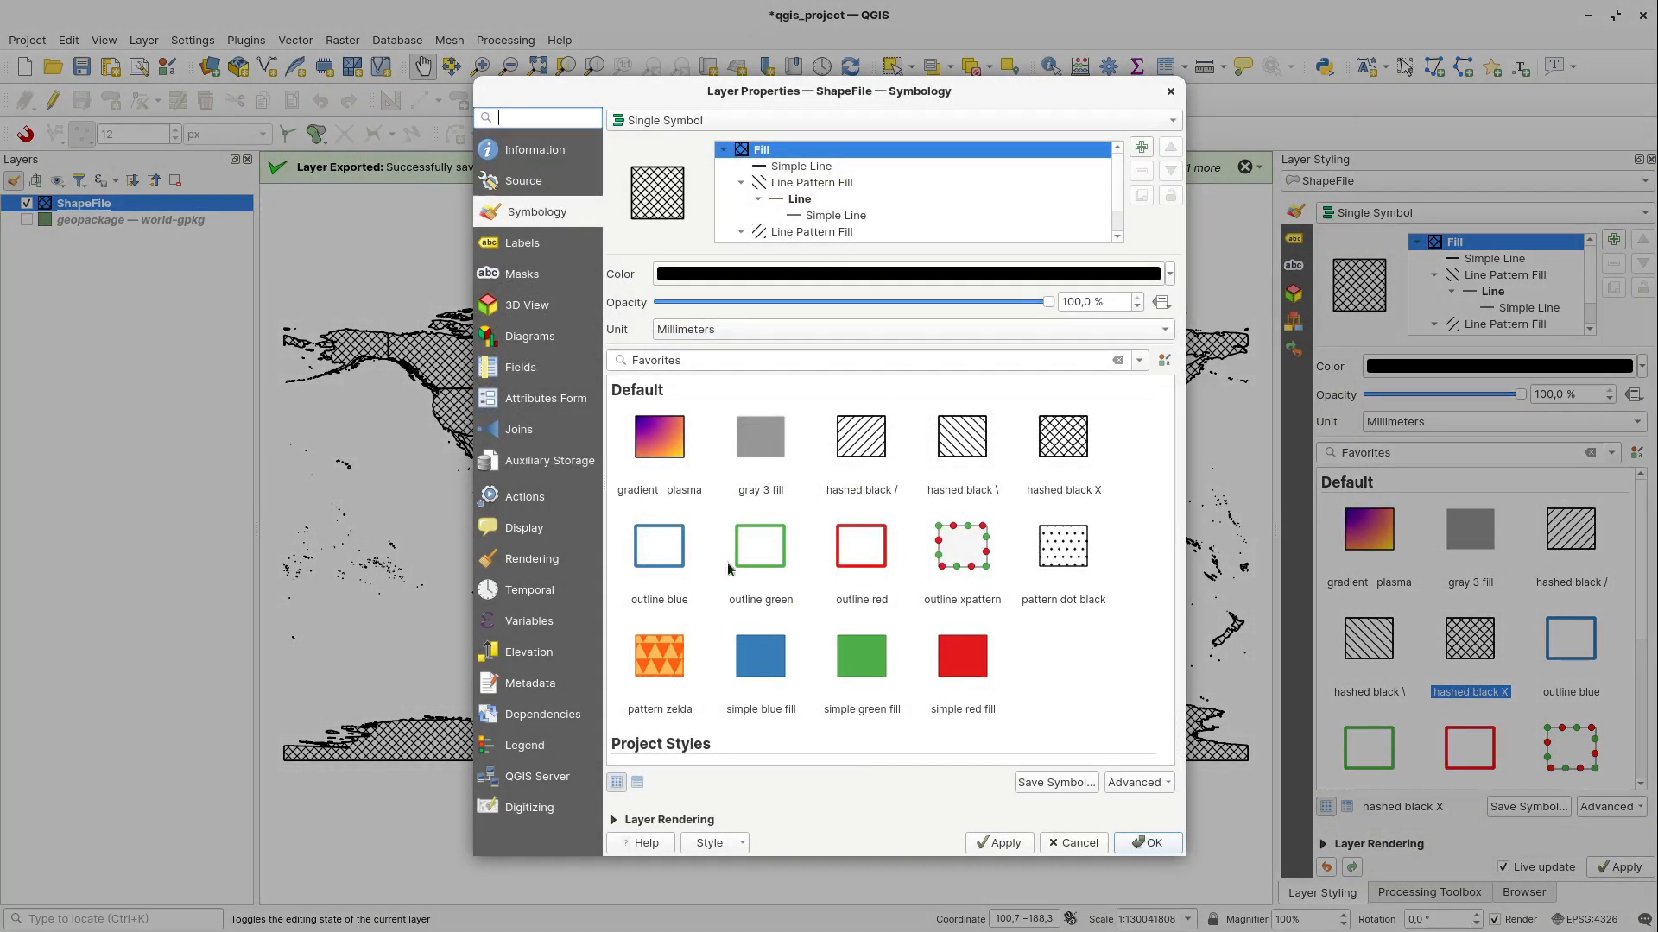
{"action": "left_click", "coordinate": [735, 846]}
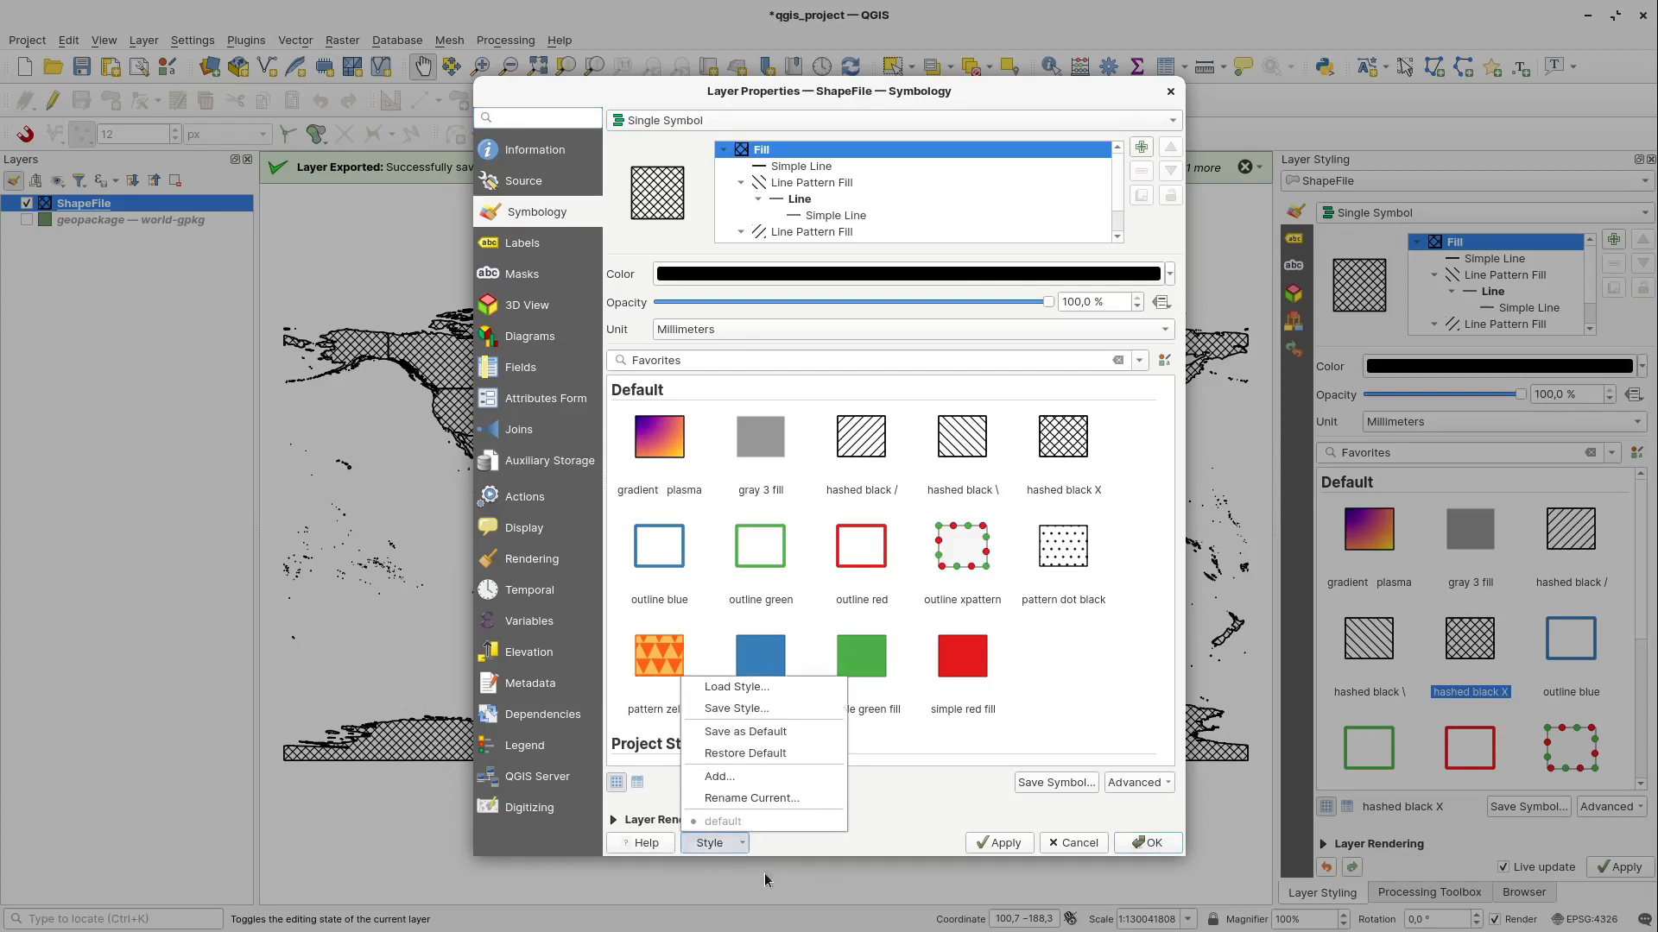
{"action": "left_click", "coordinate": [728, 710]}
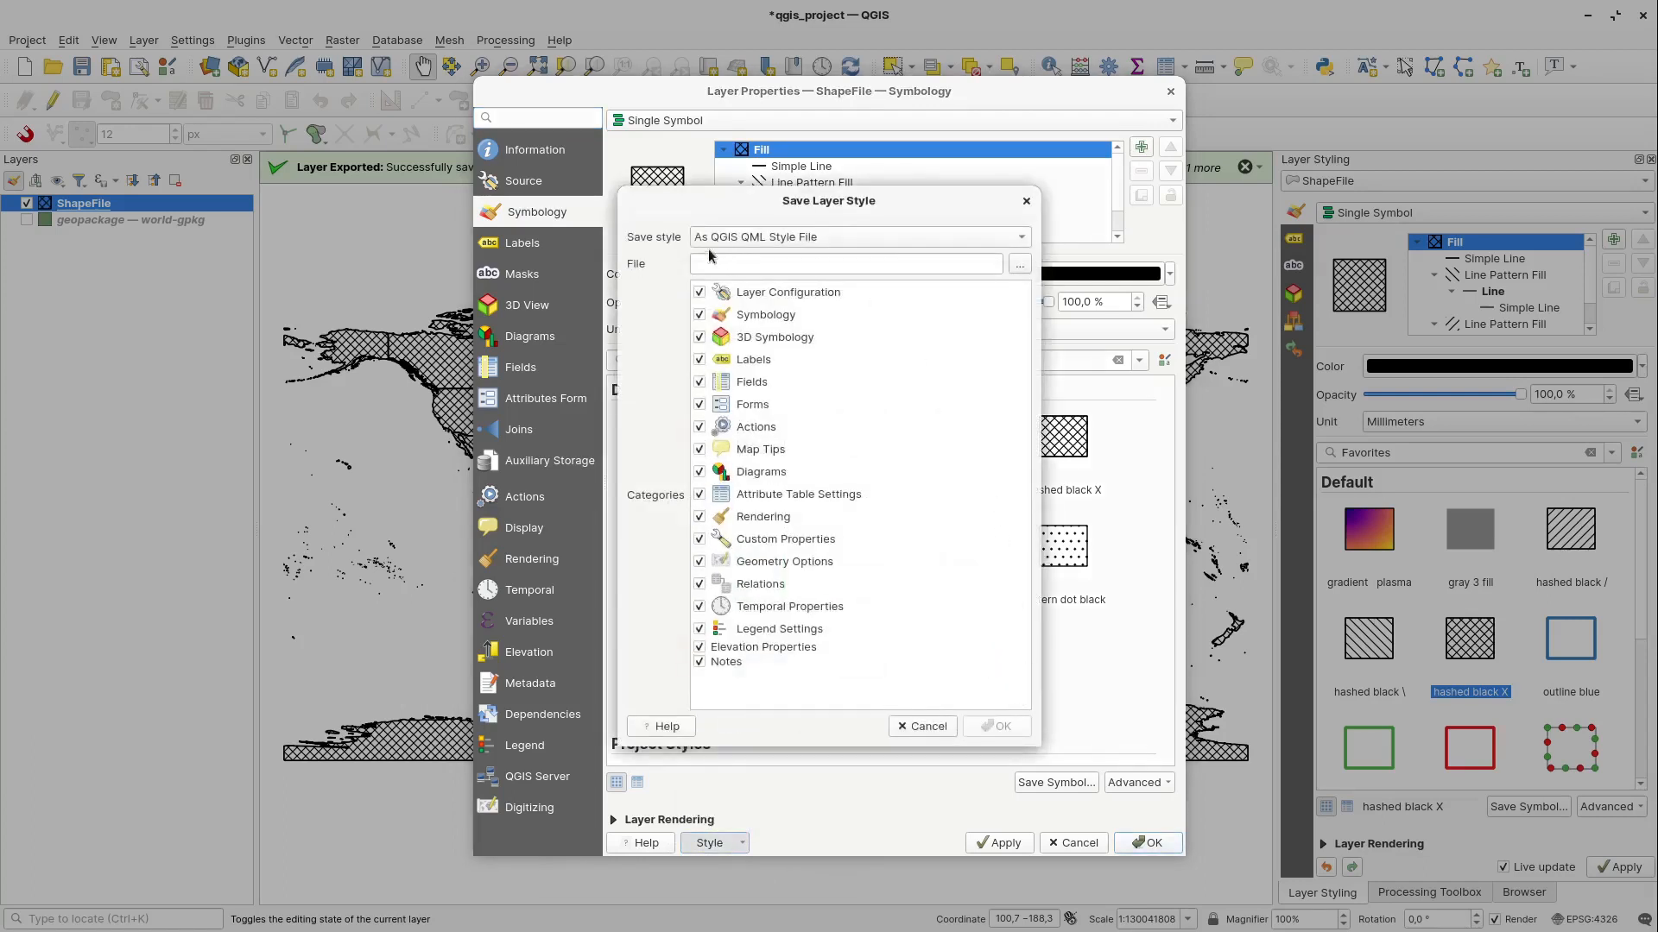
{"action": "left_click", "coordinate": [922, 726]}
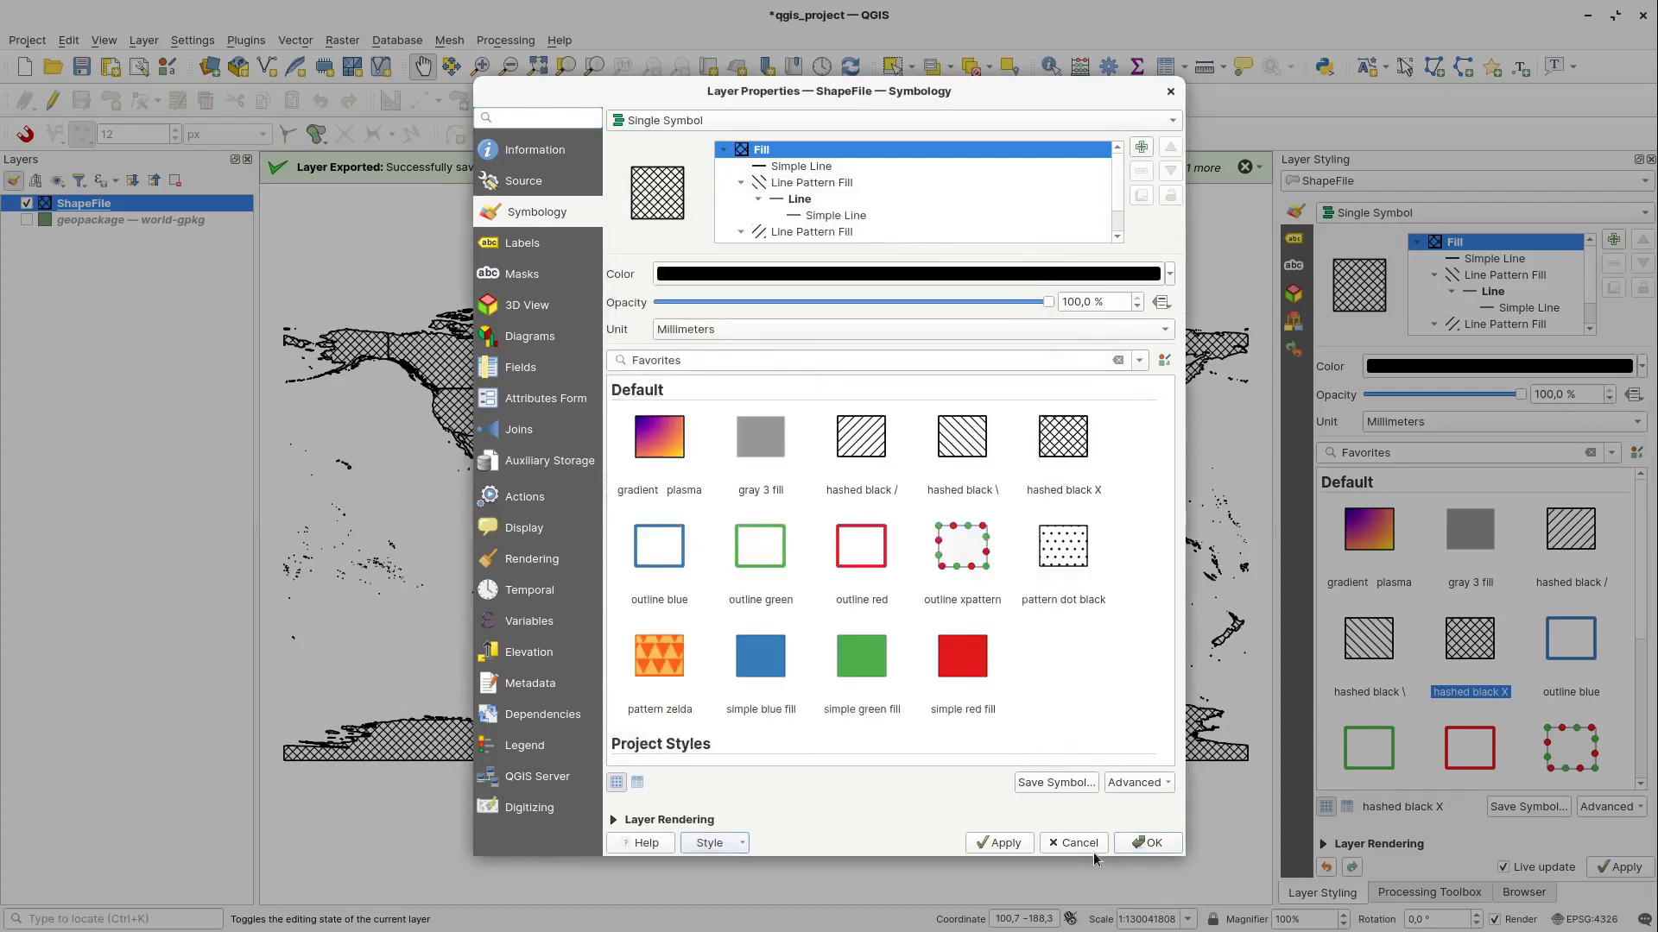
{"action": "left_click", "coordinate": [1085, 850]}
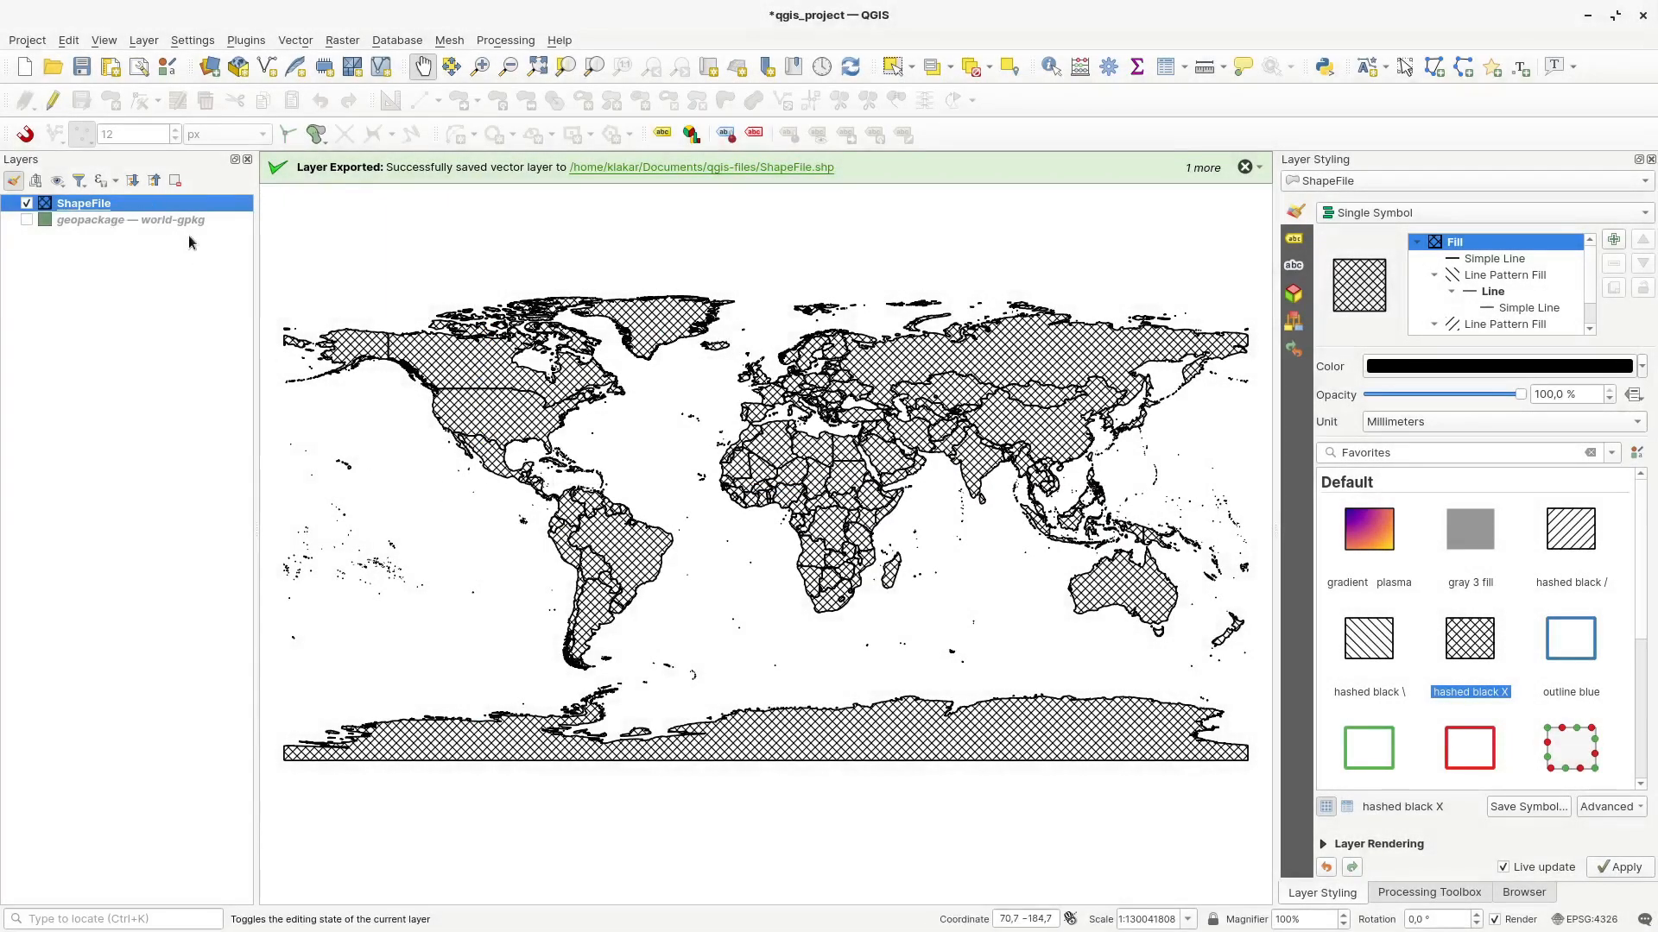
Step: Export the ShapeFile layer's style with all categories as the QML style file world_style in Documents/qgis-files
{"action": "right_click", "coordinate": [71, 207]}
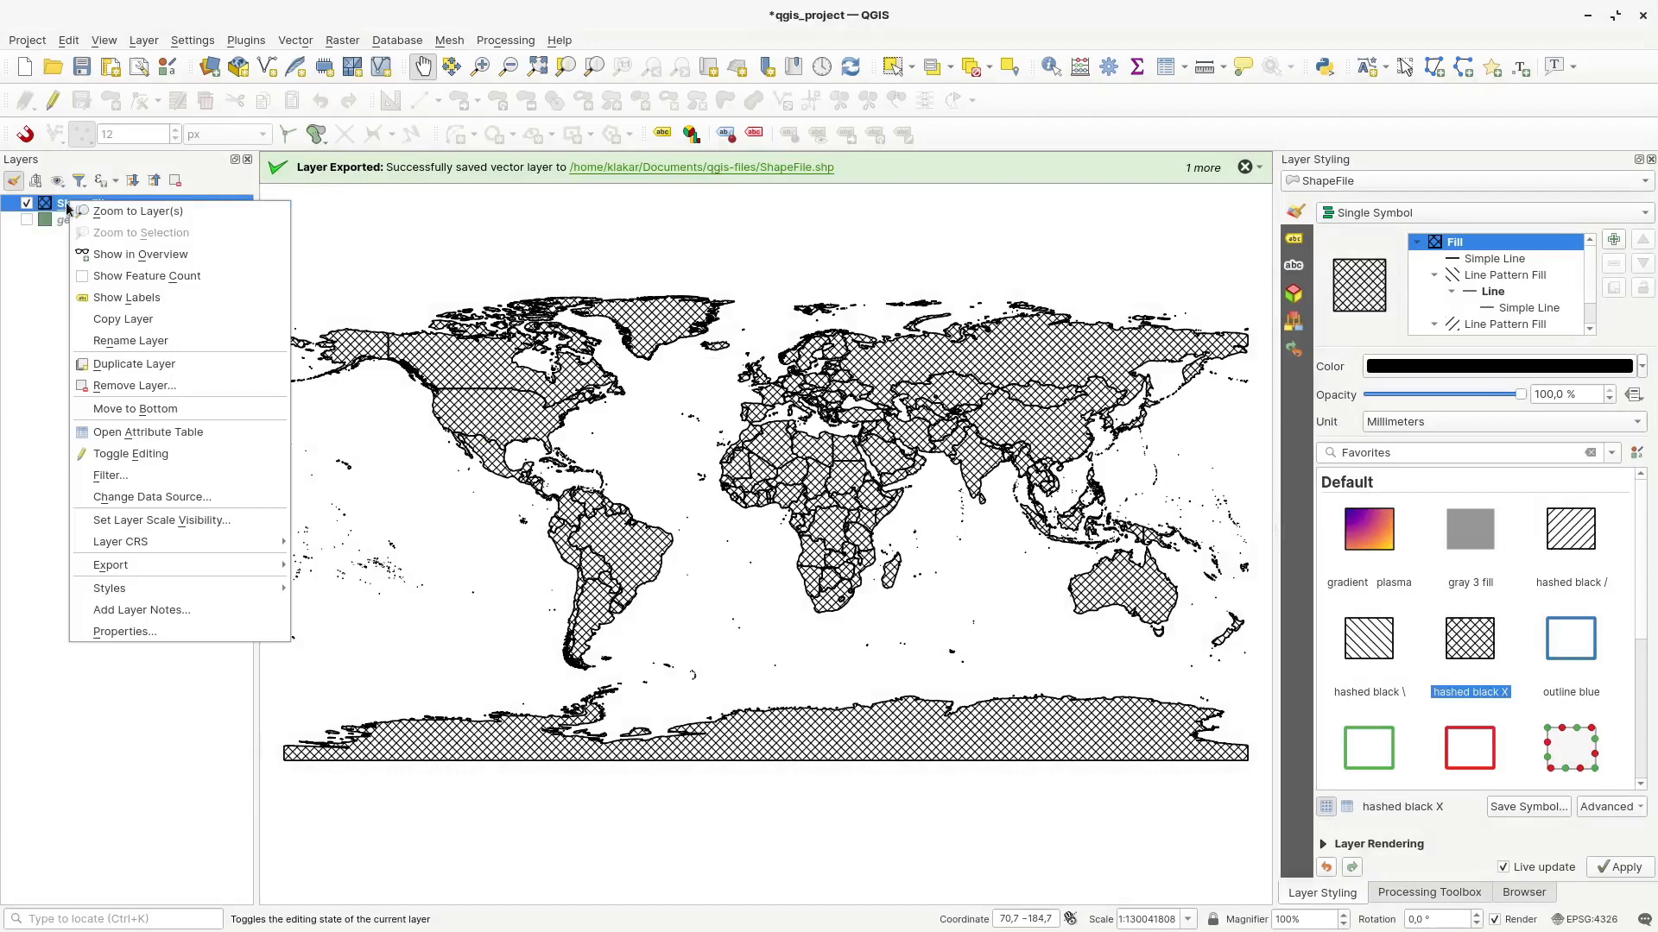
{"action": "mouse_move", "coordinate": [155, 594]}
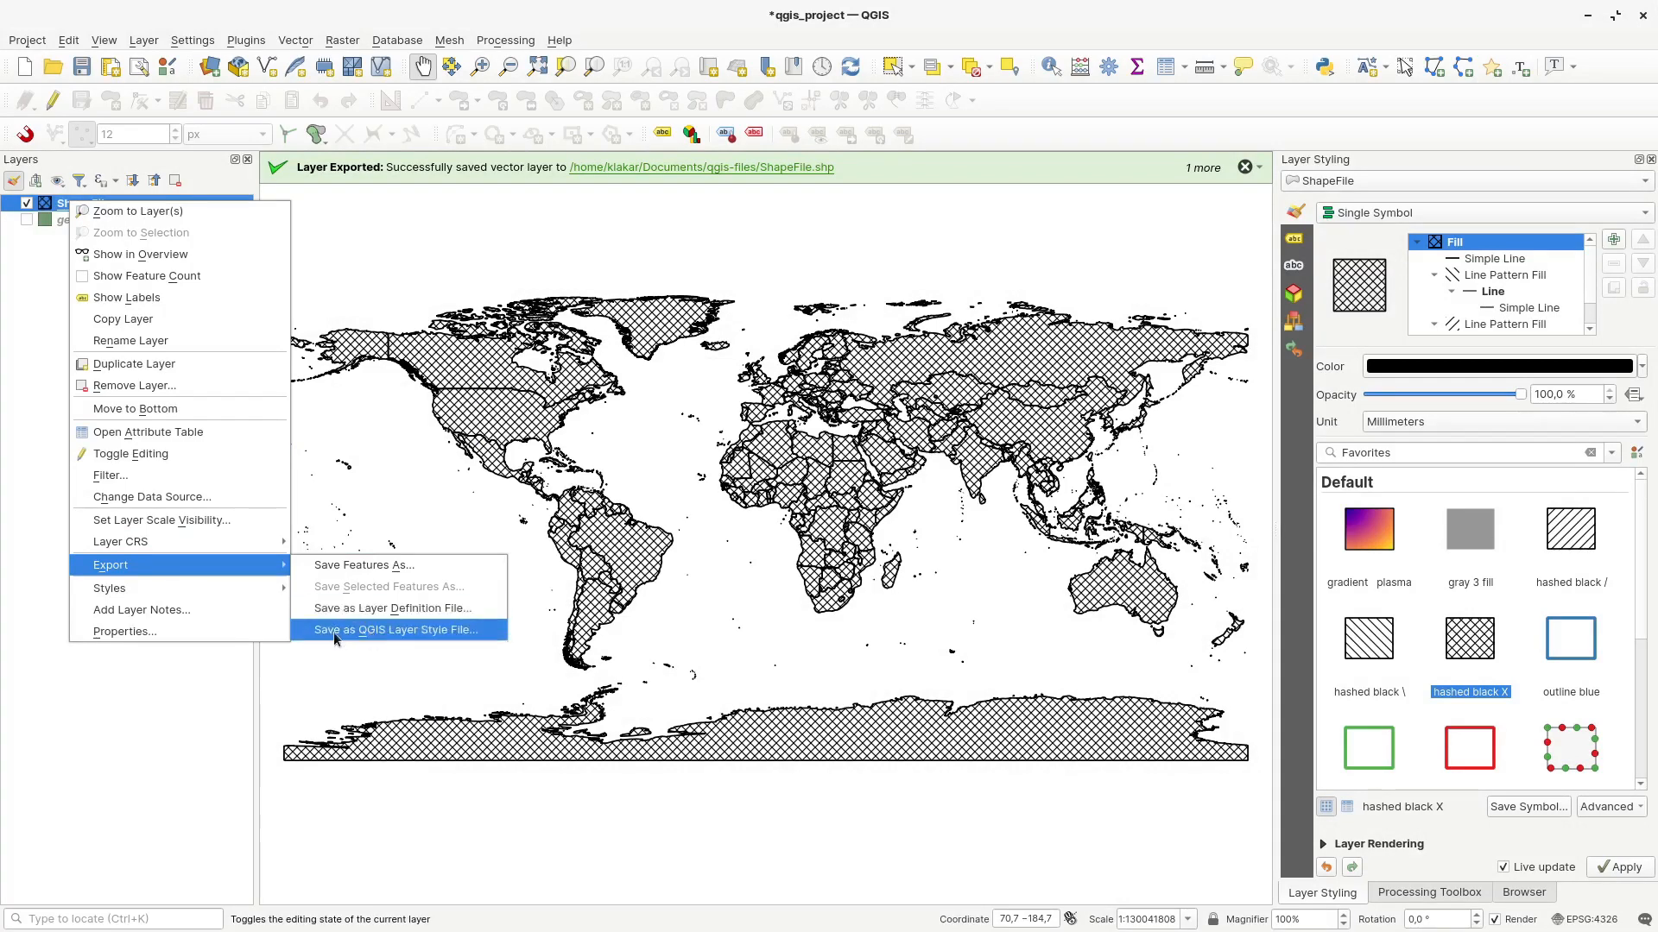
{"action": "left_click", "coordinate": [470, 634]}
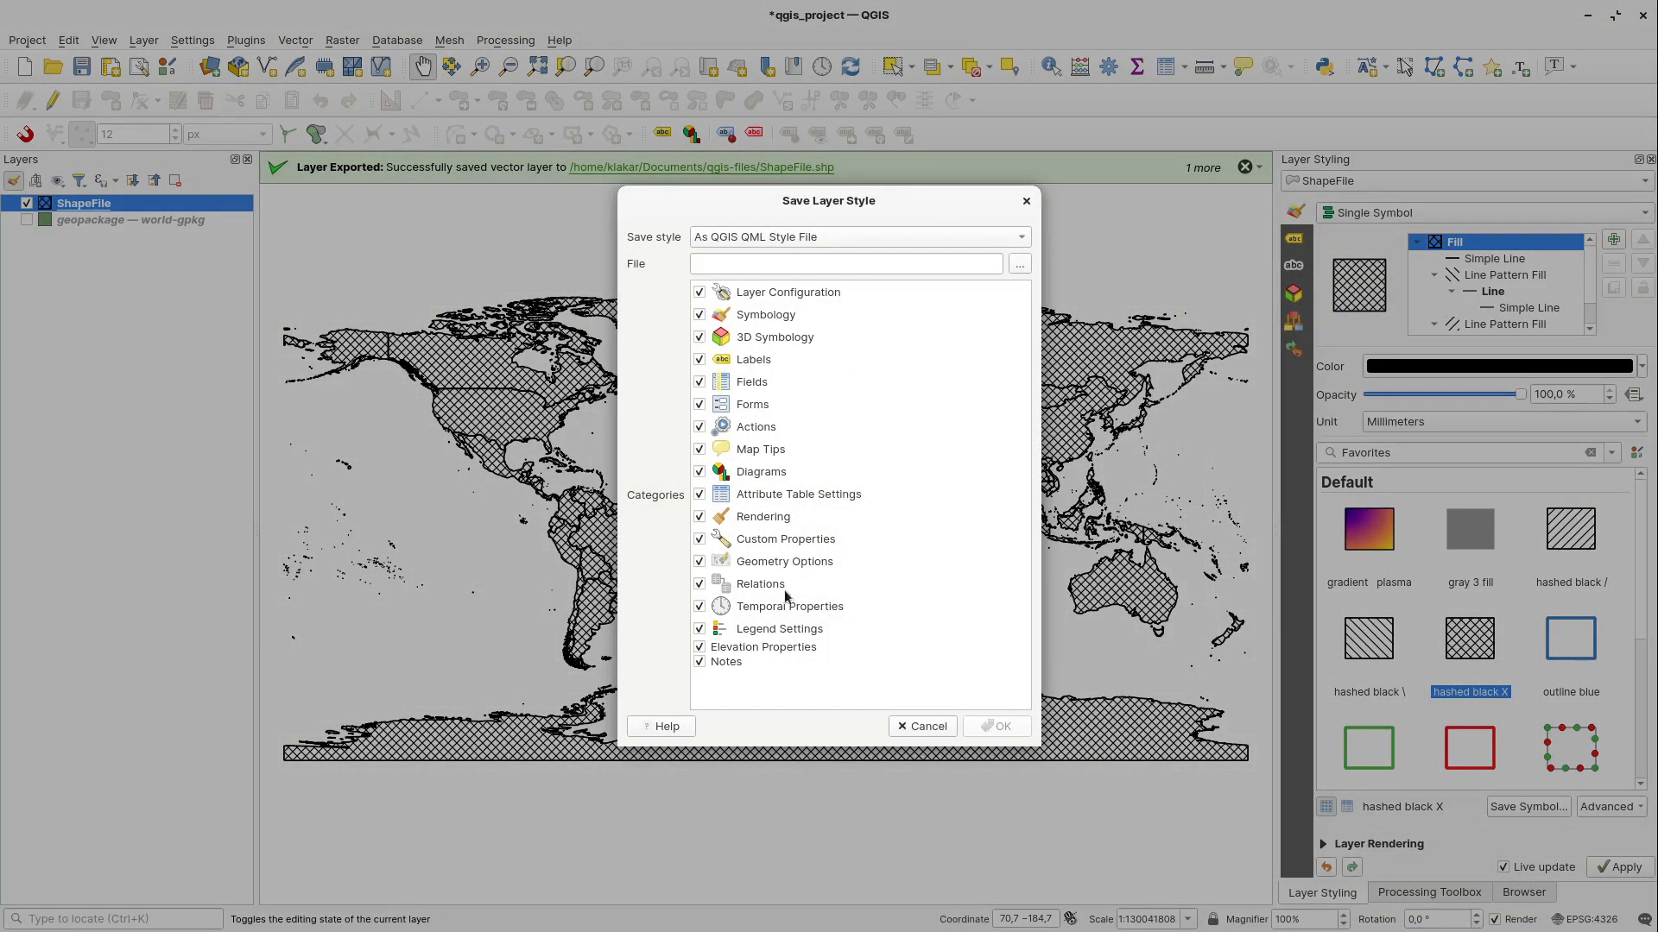
{"action": "left_click", "coordinate": [1018, 266]}
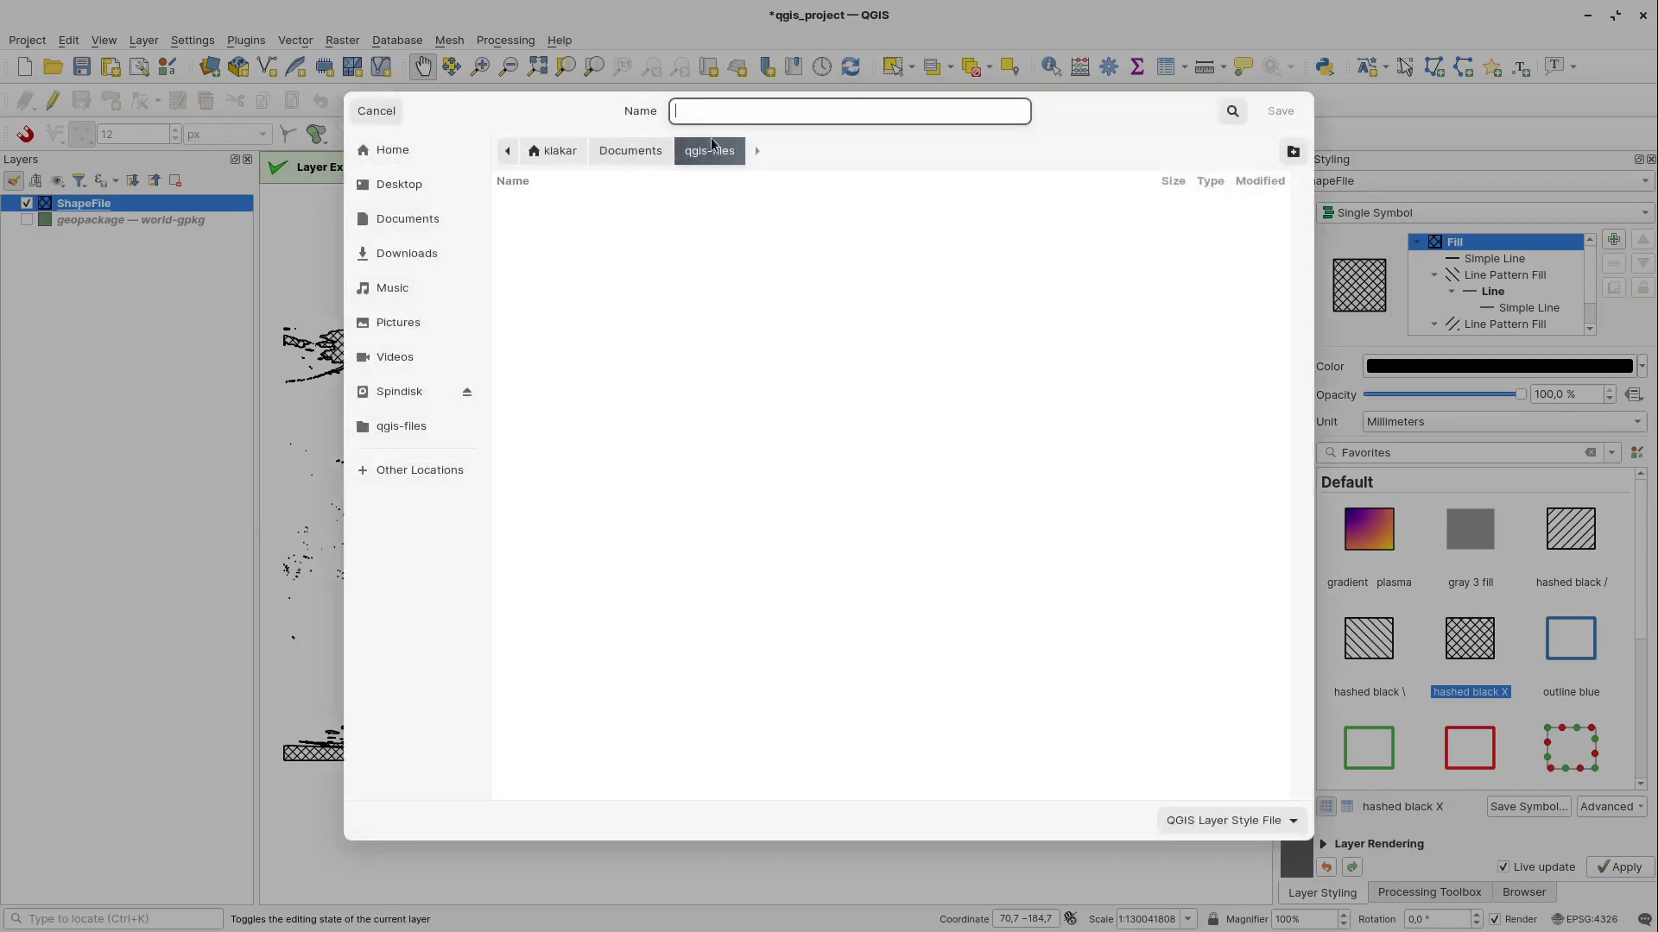
{"action": "type", "text": "world_style"}
{"action": "left_click", "coordinate": [1282, 111]}
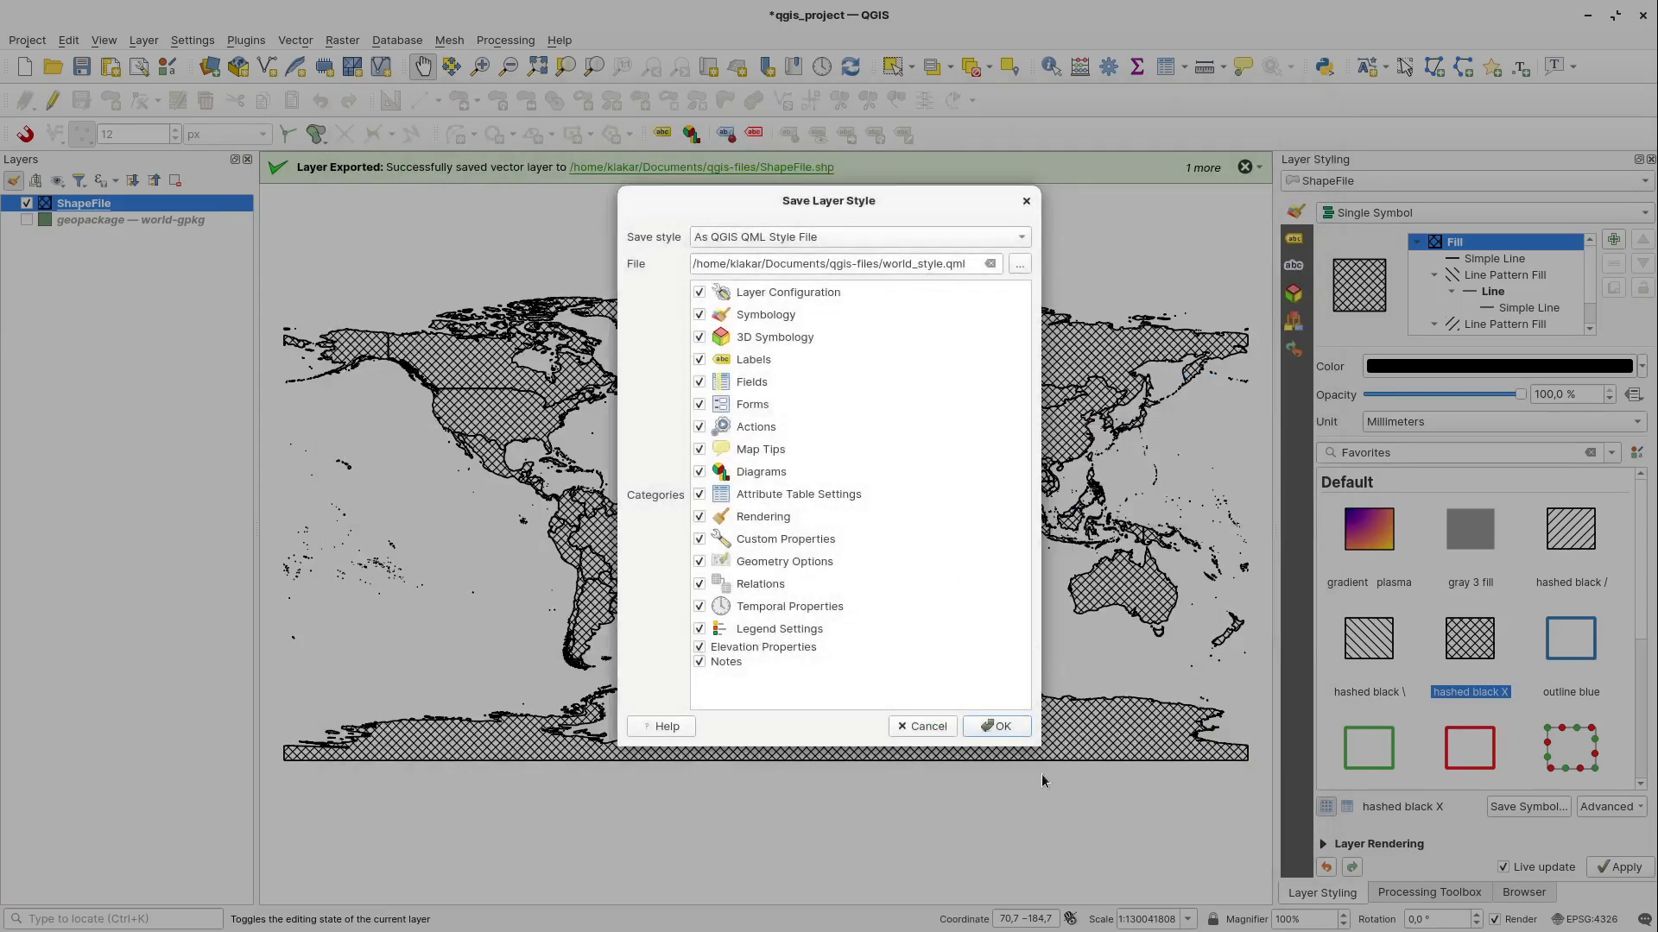
{"action": "left_click", "coordinate": [997, 726]}
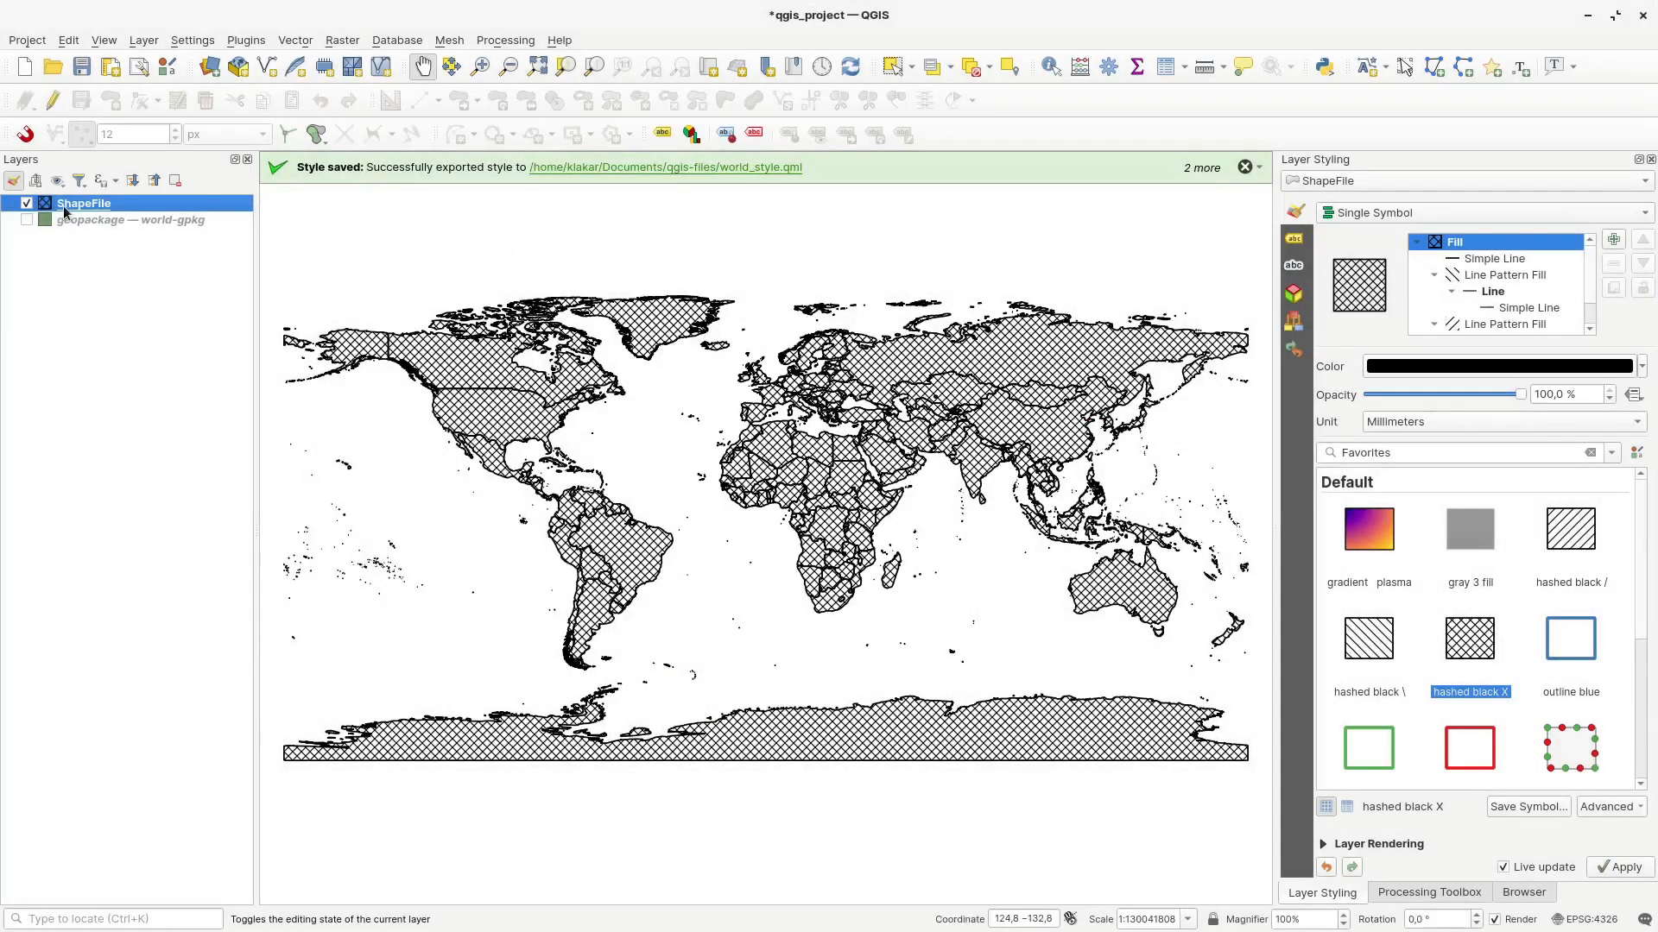
Step: Remove the ShapeFile layer from the project and add ShapeFile.shp from the qgis-files folder to the map again
{"action": "key", "text": "ctrl+d"}
{"action": "key", "text": "Return"}
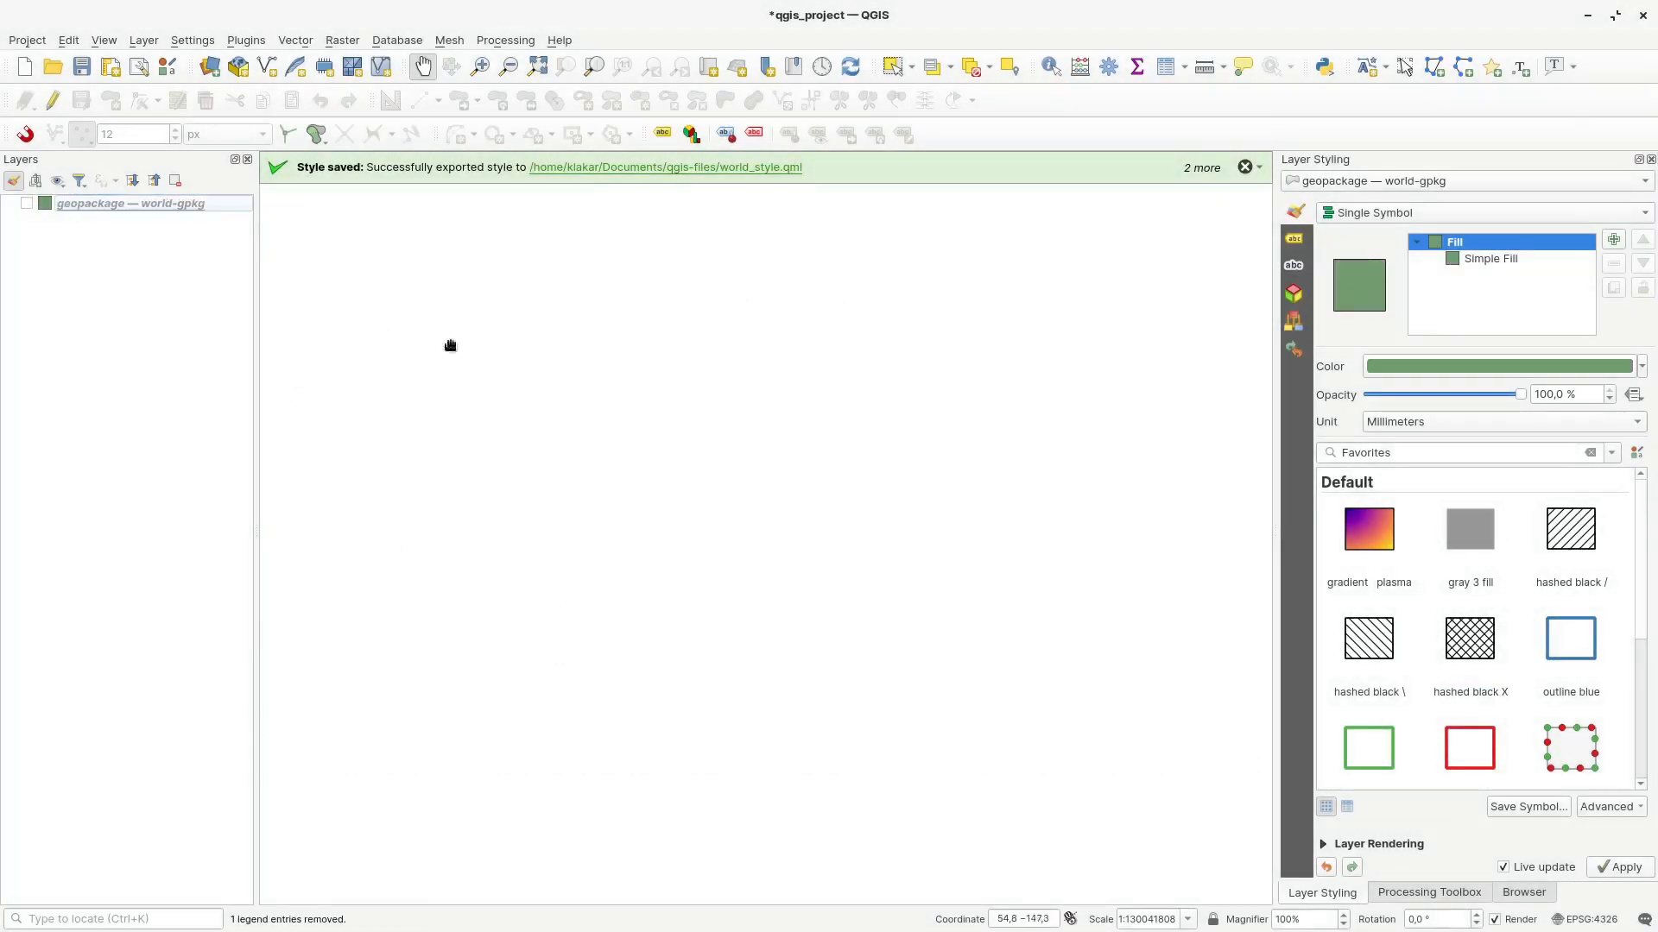
{"action": "left_click", "coordinate": [1524, 891]}
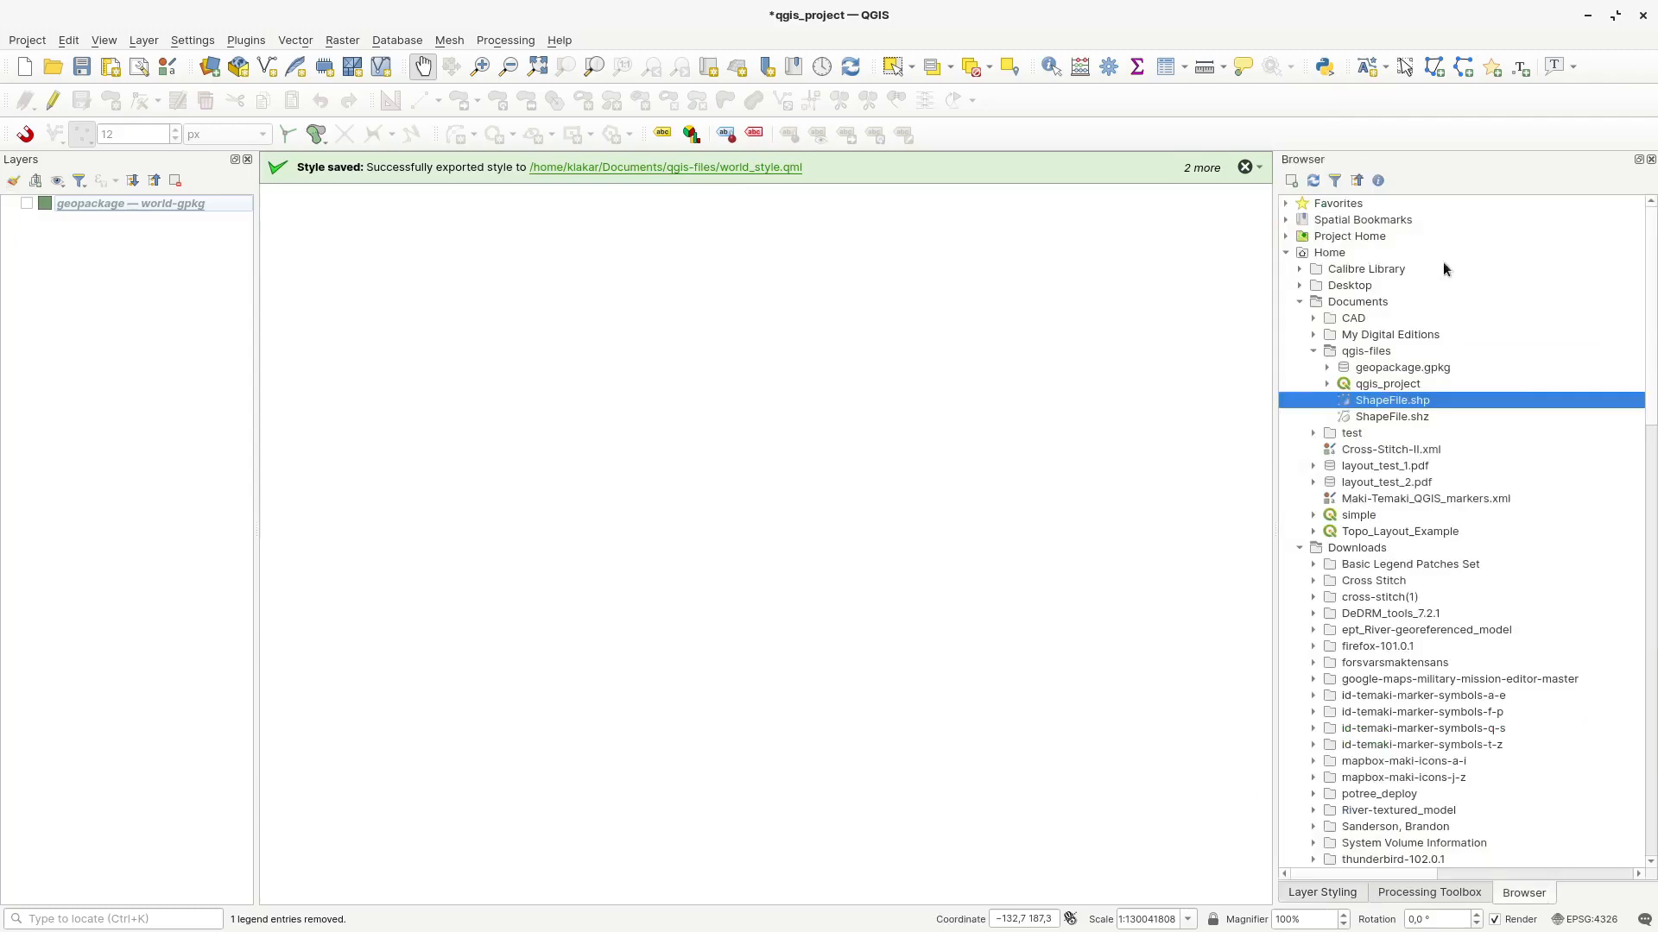
{"action": "mouse_move", "coordinate": [1366, 406]}
{"action": "left_mouse_down"}
{"action": "mouse_move", "coordinate": [777, 402]}
{"action": "mouse_move", "coordinate": [785, 481]}
{"action": "left_mouse_up"}
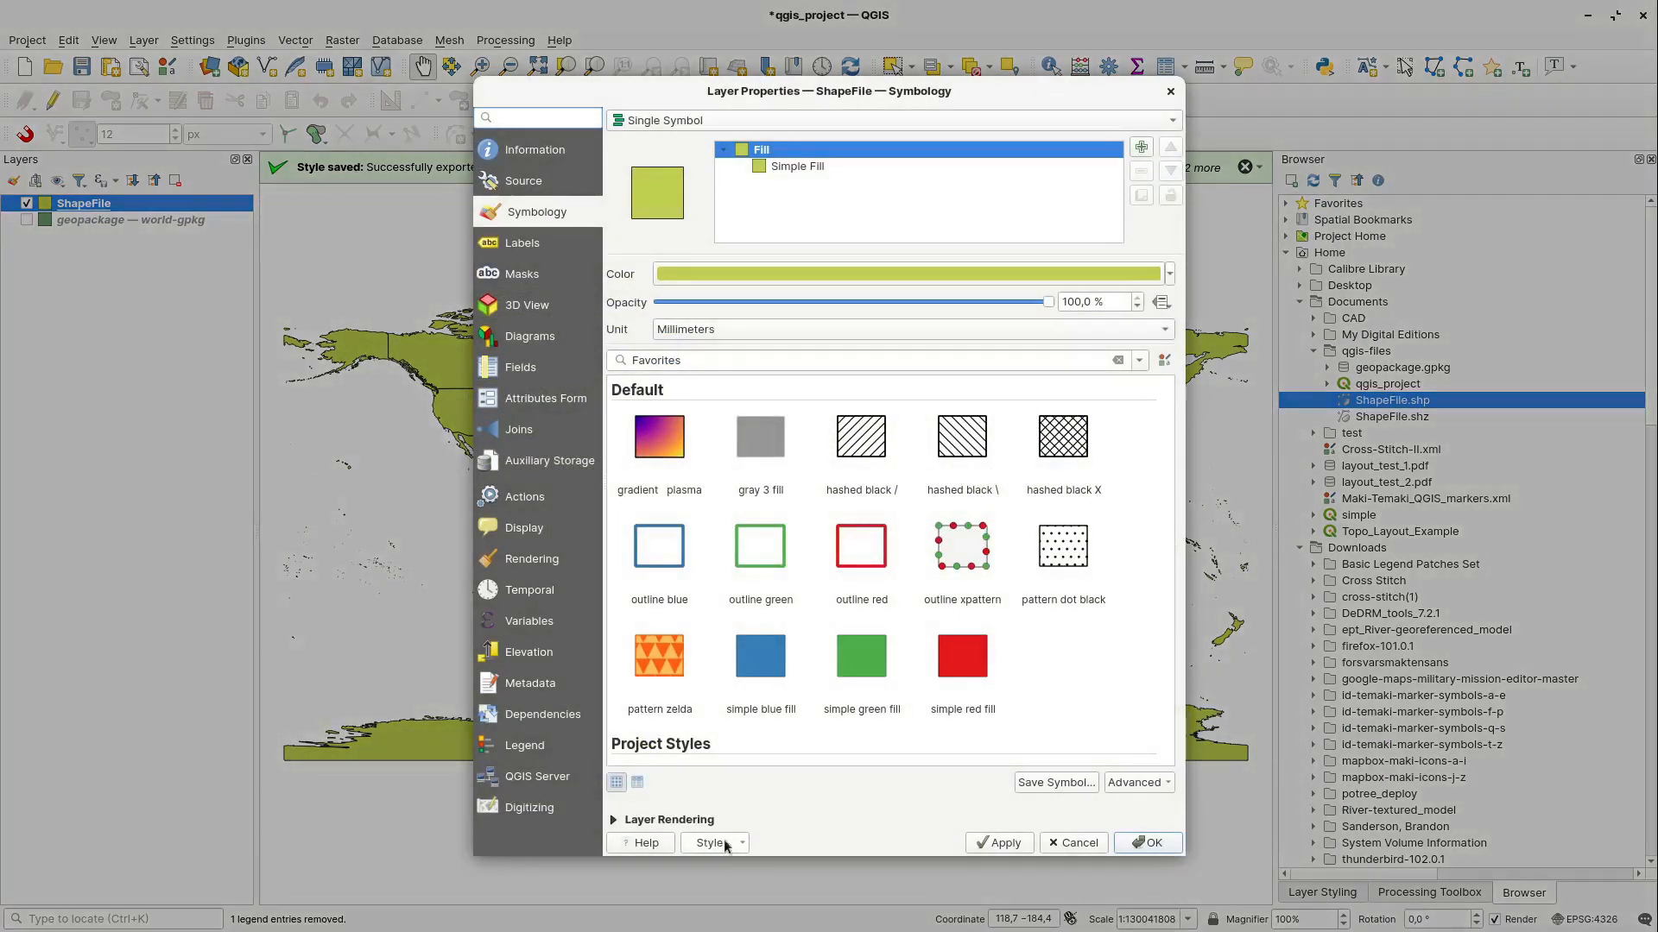
Step: Load the style file world_style.qml with all categories into the re-added ShapeFile layer and apply it
{"action": "left_click", "coordinate": [725, 843]}
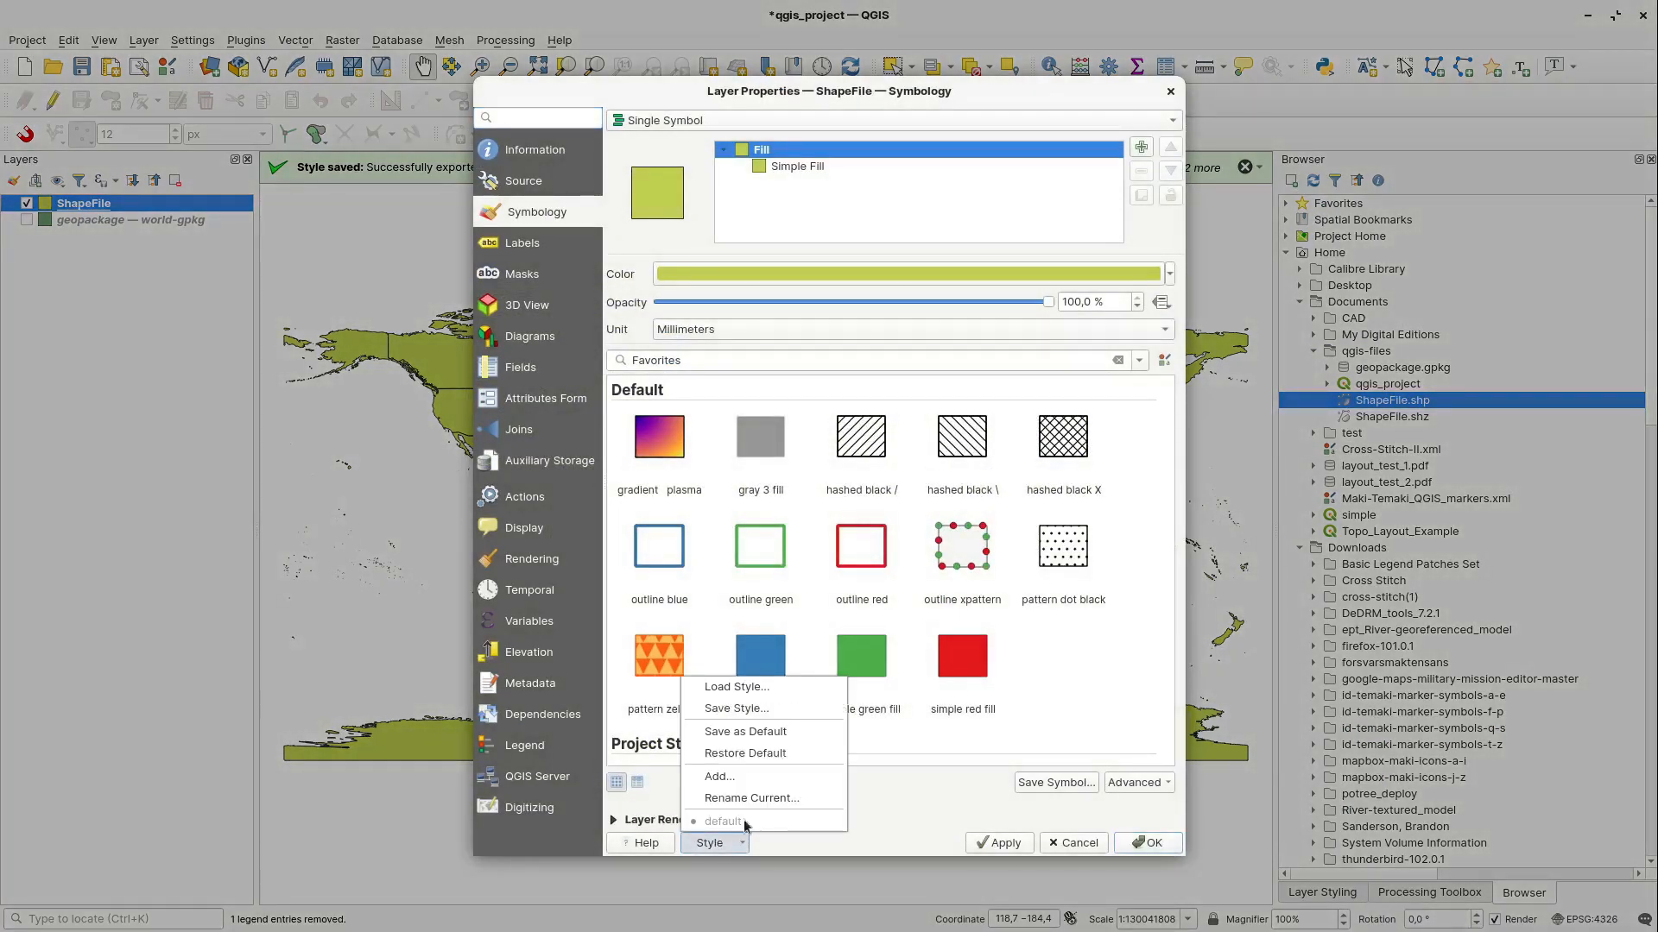
{"action": "left_click", "coordinate": [744, 689]}
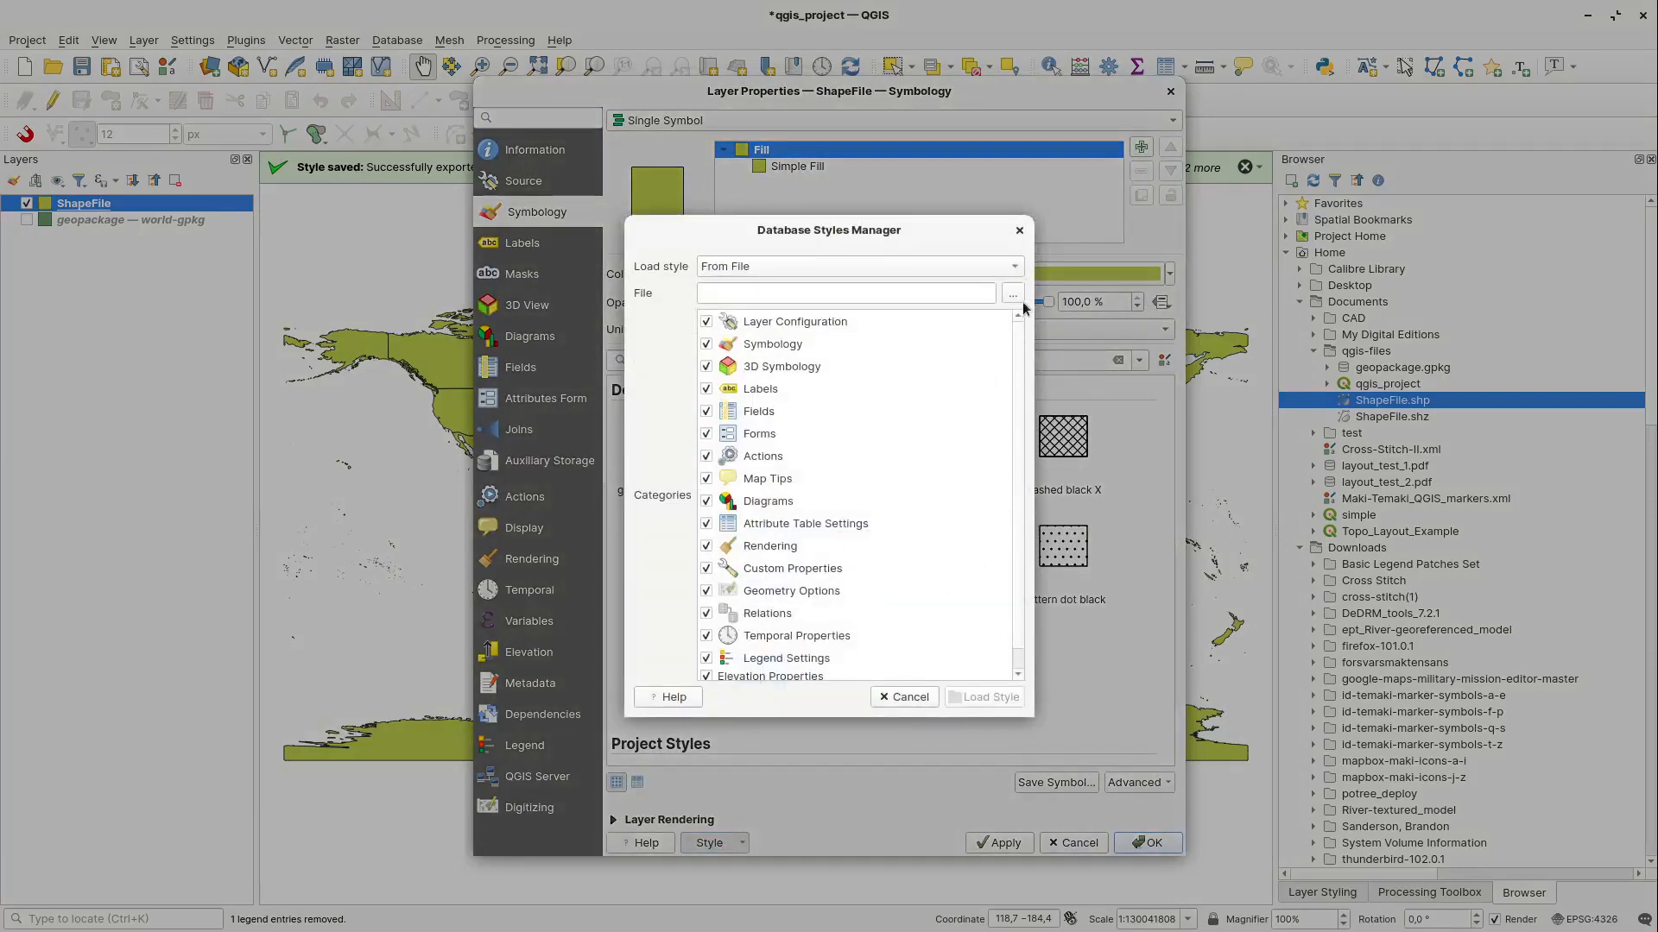
{"action": "left_click", "coordinate": [1012, 296]}
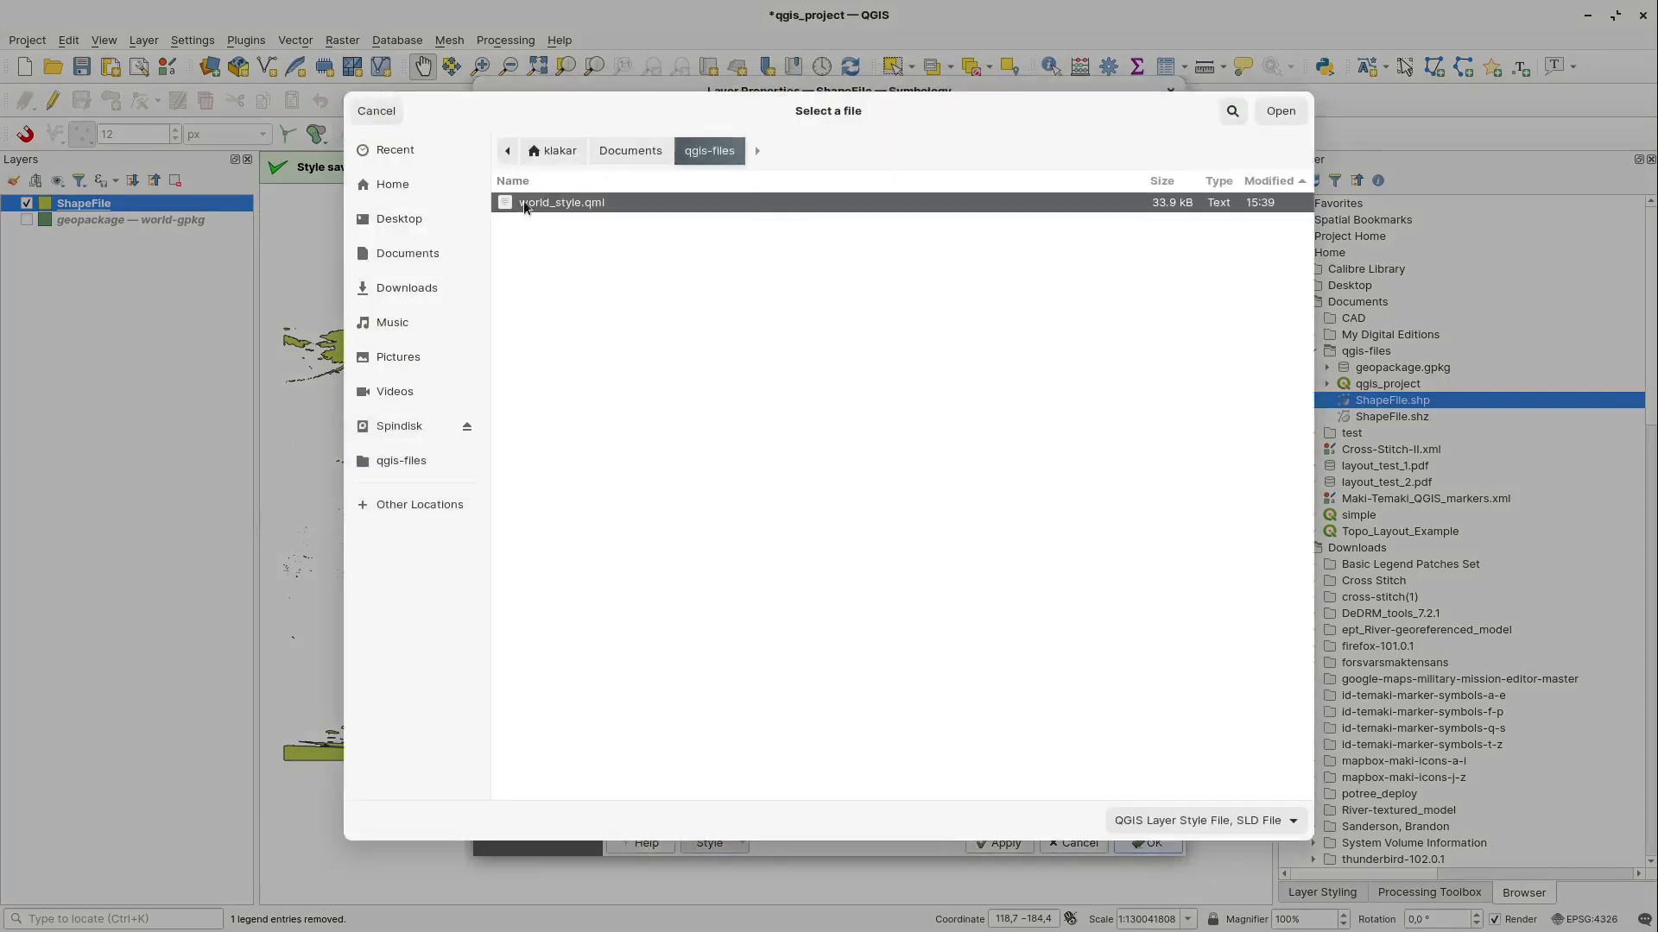
{"action": "left_click", "coordinate": [1281, 112]}
{"action": "left_click", "coordinate": [988, 696]}
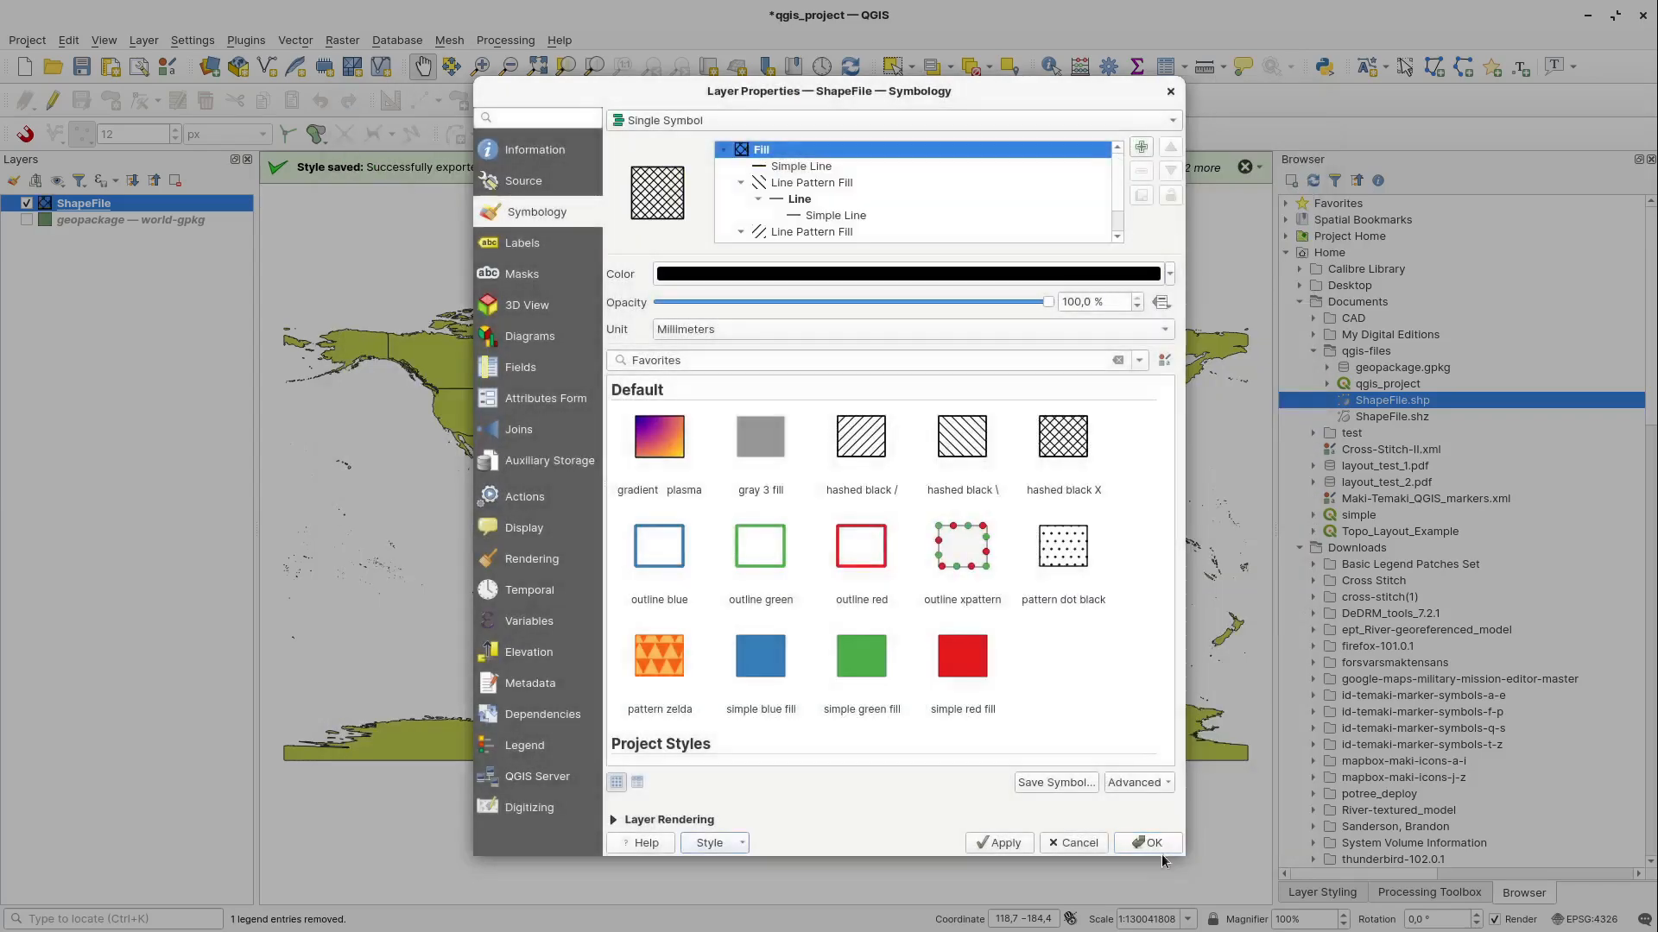
{"action": "left_click", "coordinate": [1153, 843]}
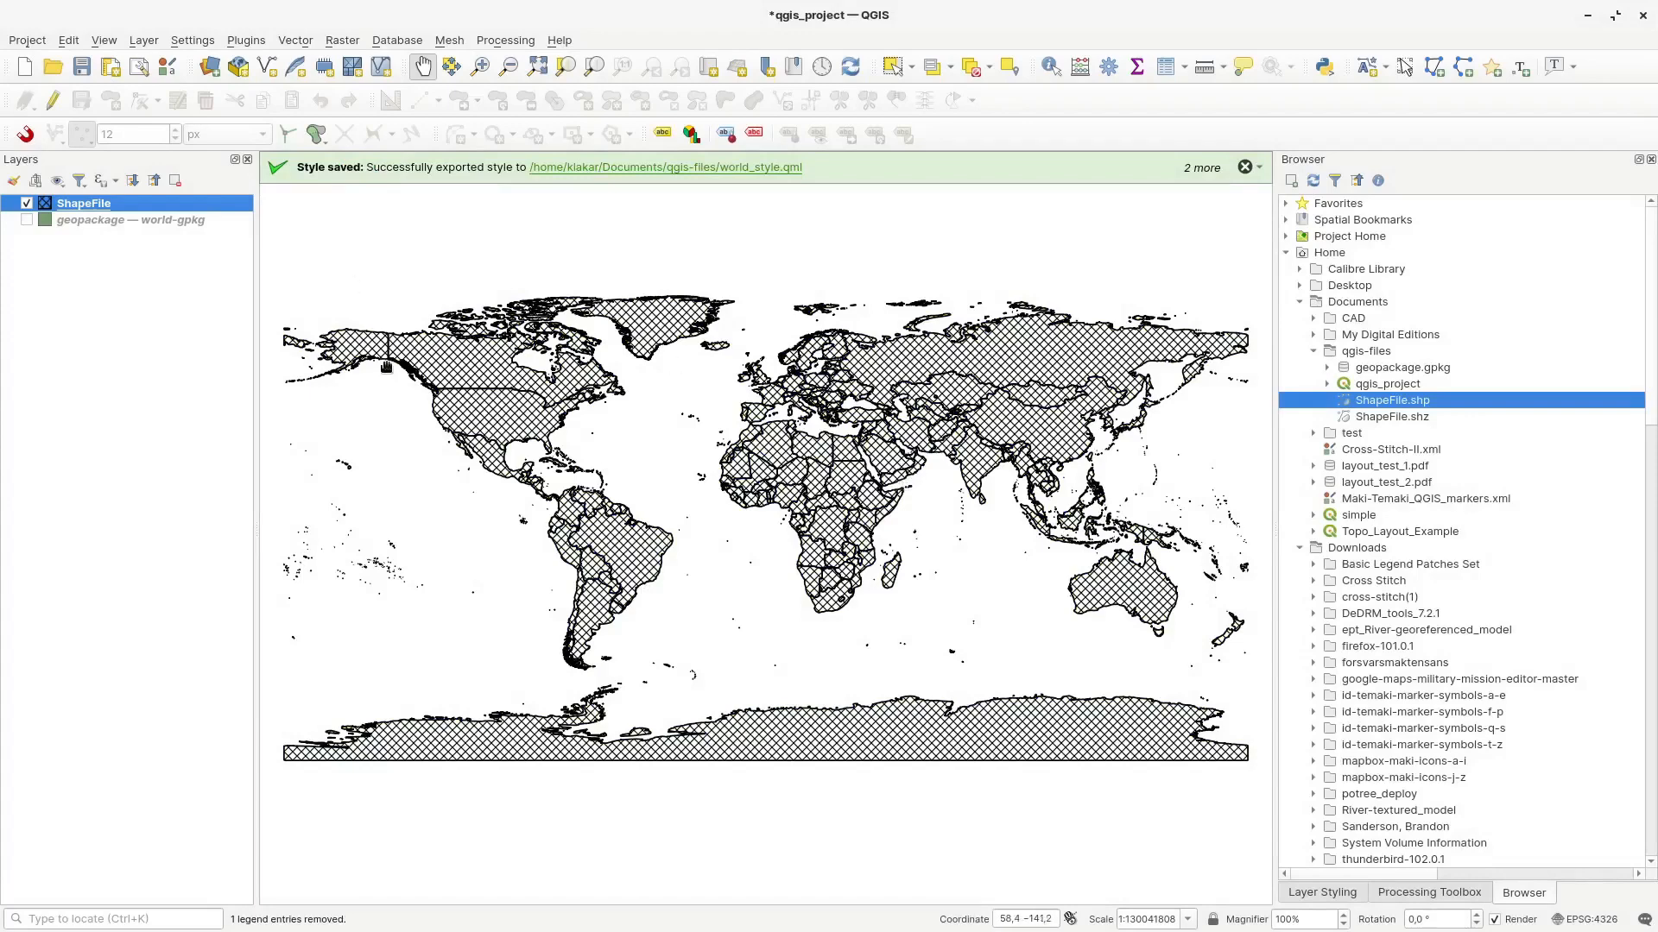
Step: Export the ShapeFile layer as a layer definition file named world_with_data in the qgis-files folder
{"action": "right_click", "coordinate": [73, 202]}
{"action": "mouse_move", "coordinate": [155, 572]}
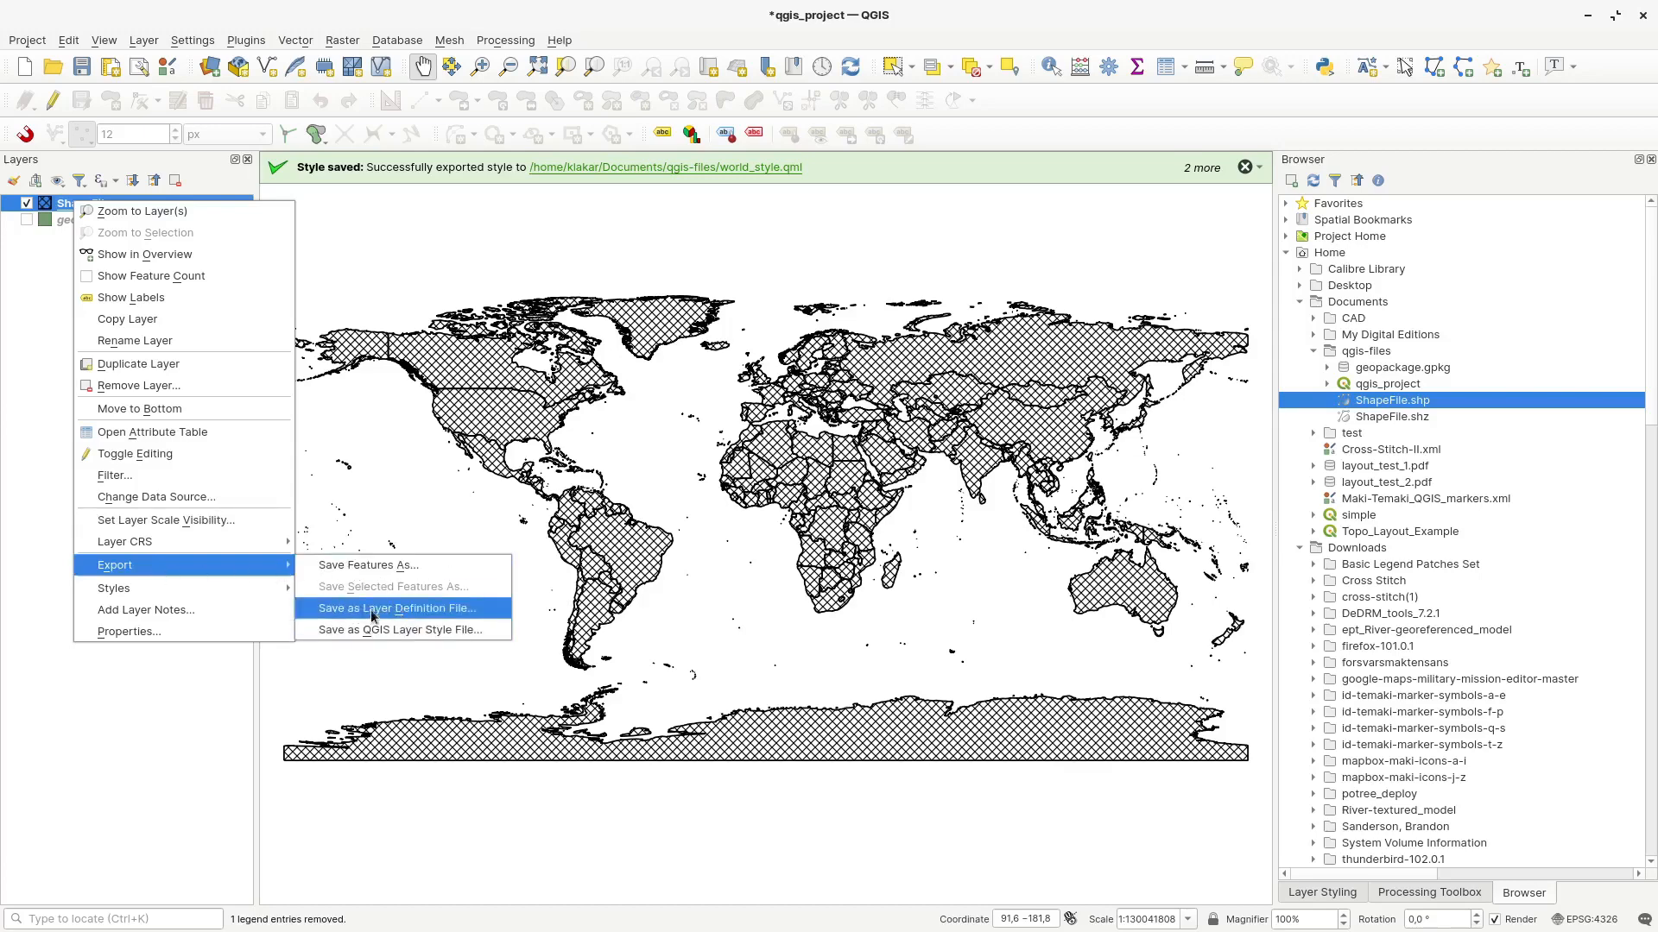
{"action": "left_click", "coordinate": [431, 608]}
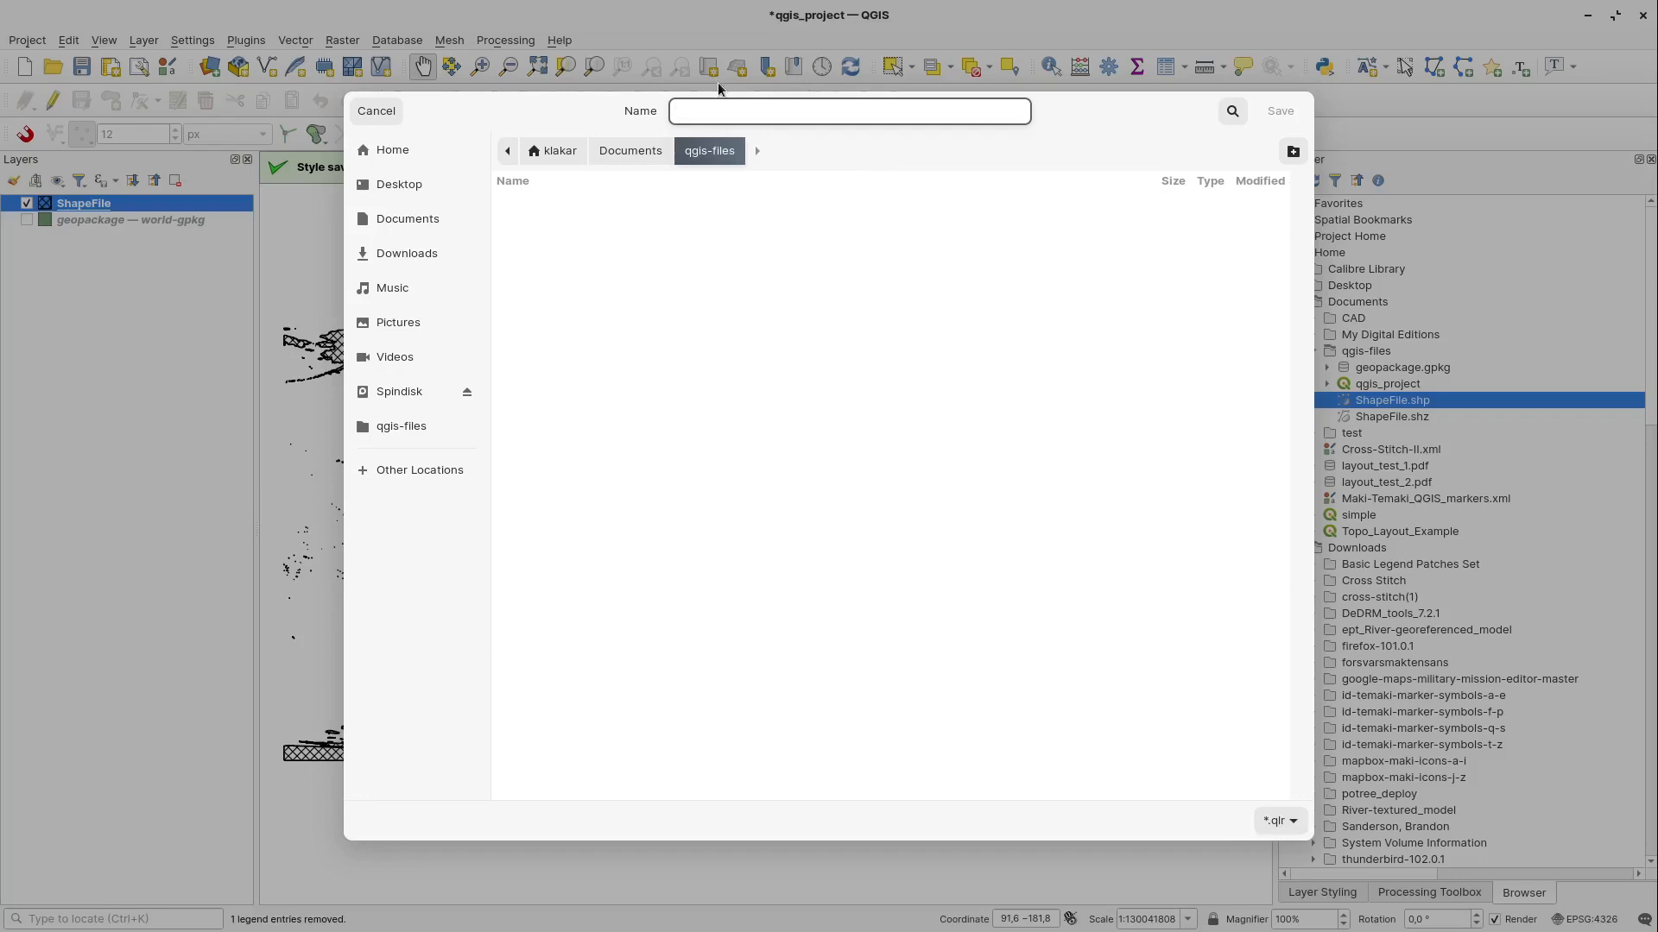
{"action": "type", "text": "world_with_data"}
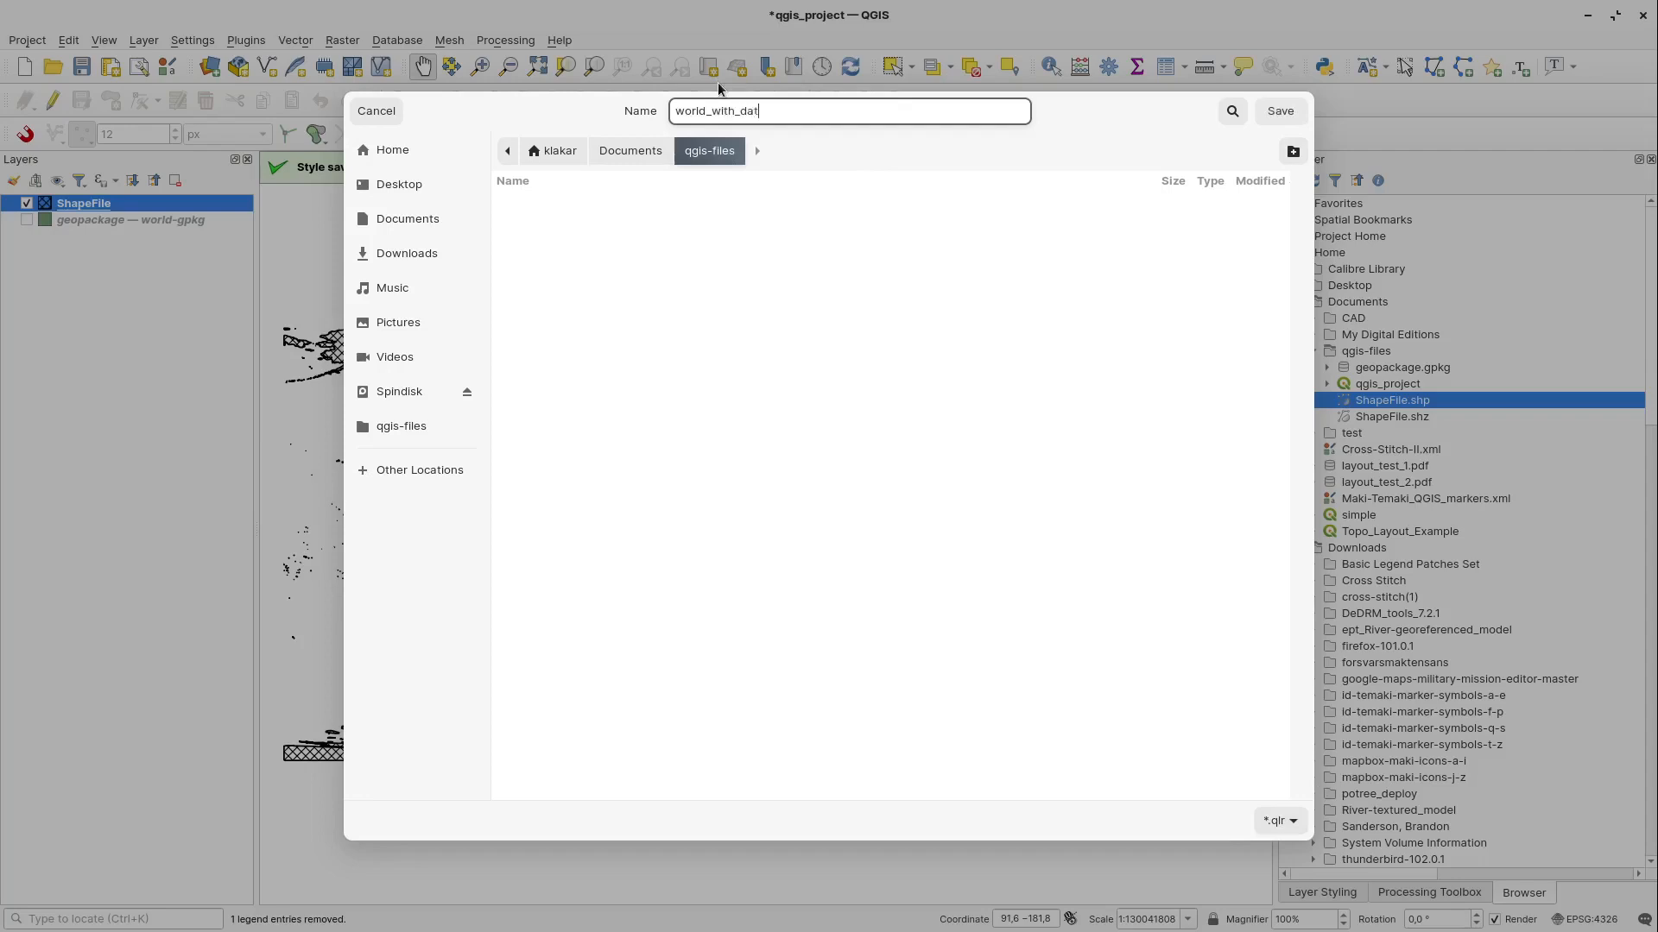
{"action": "left_click", "coordinate": [1281, 111]}
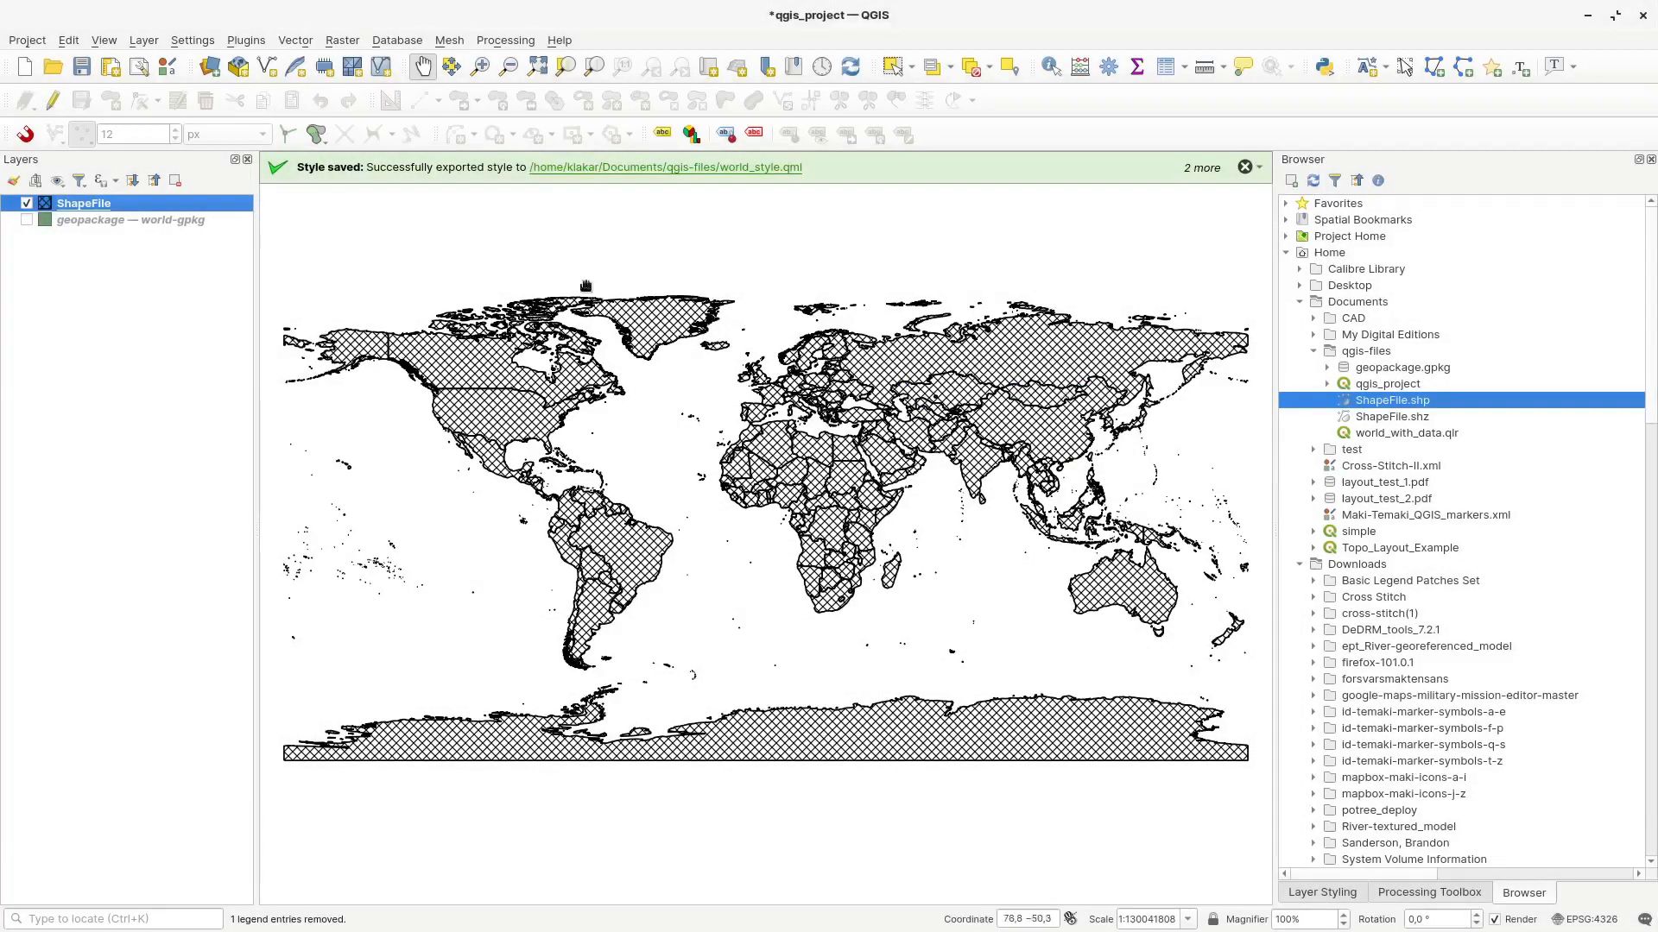
Step: Remove the ShapeFile layer and load it back into the map from the layer definition file world_with_data.qlr
{"action": "key", "text": "ctrl+d"}
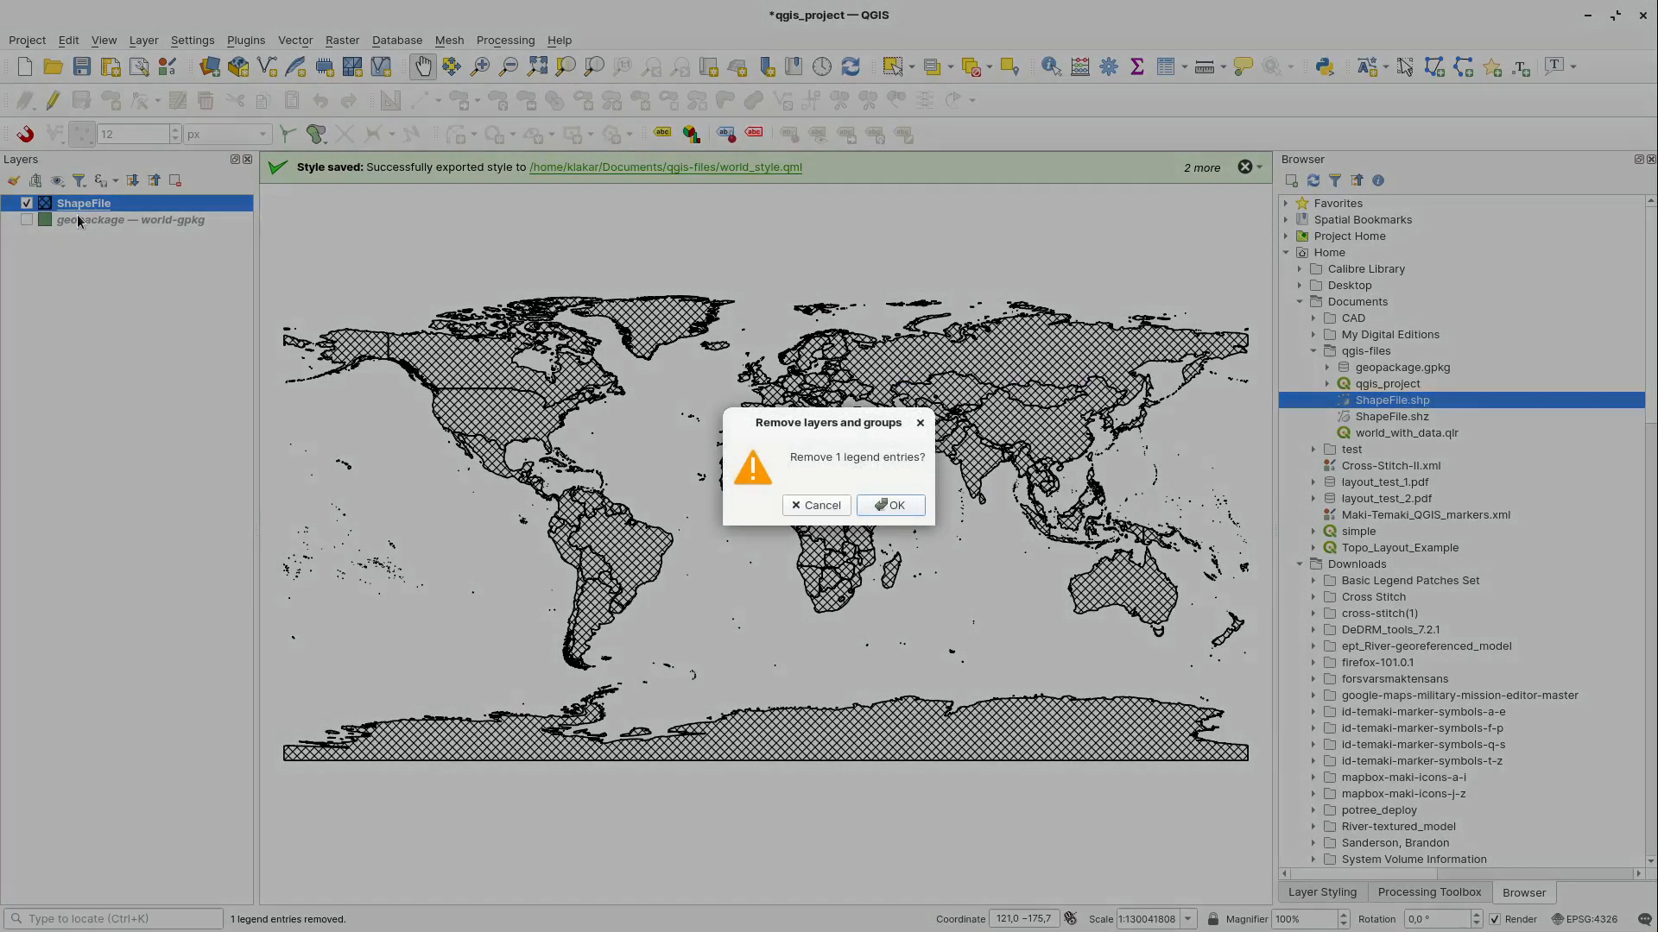
{"action": "key", "text": "Return"}
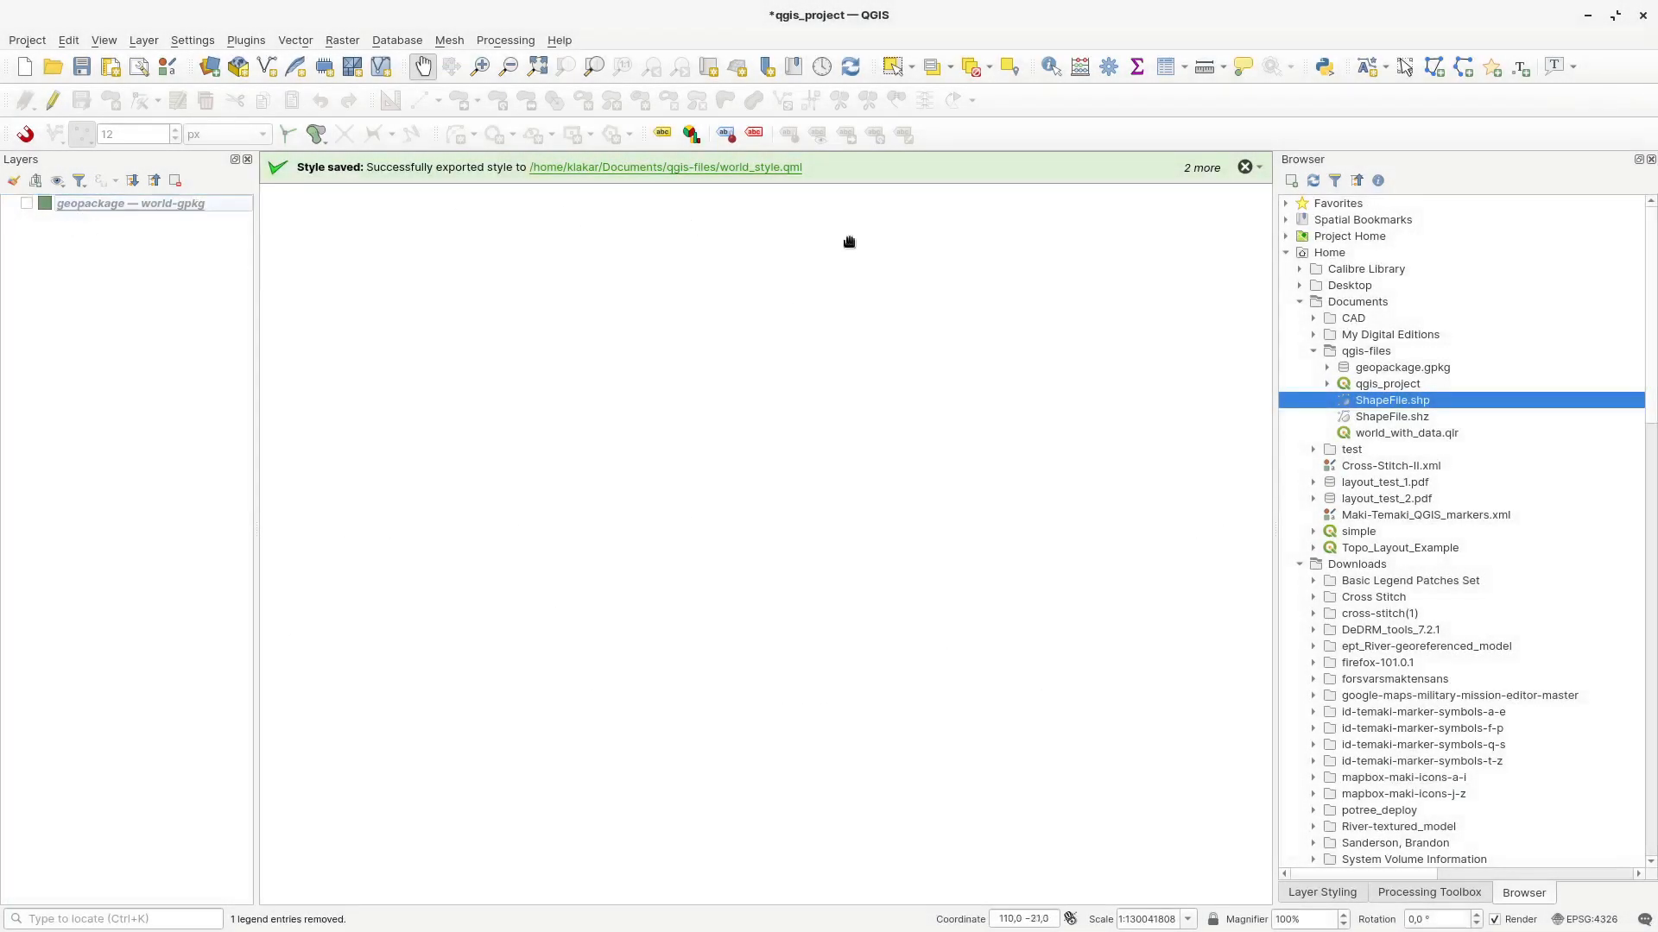
{"action": "left_click", "coordinate": [1416, 434]}
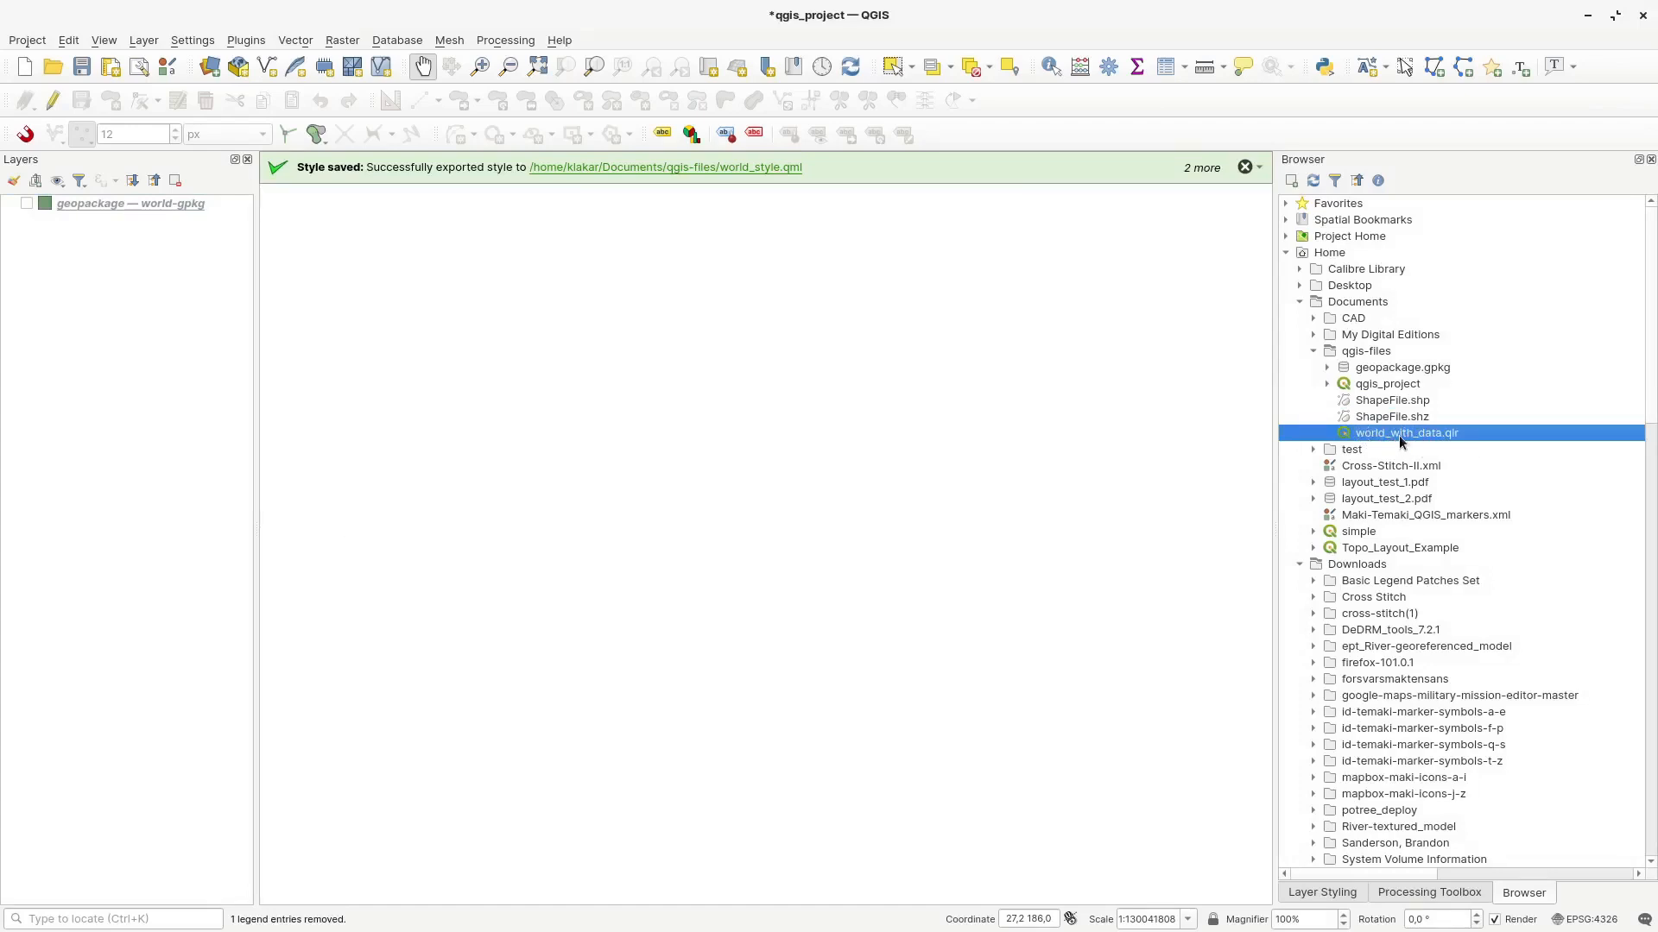
{"action": "left_click_drag", "start_coordinate": [1397, 435], "coordinate": [625, 520]}
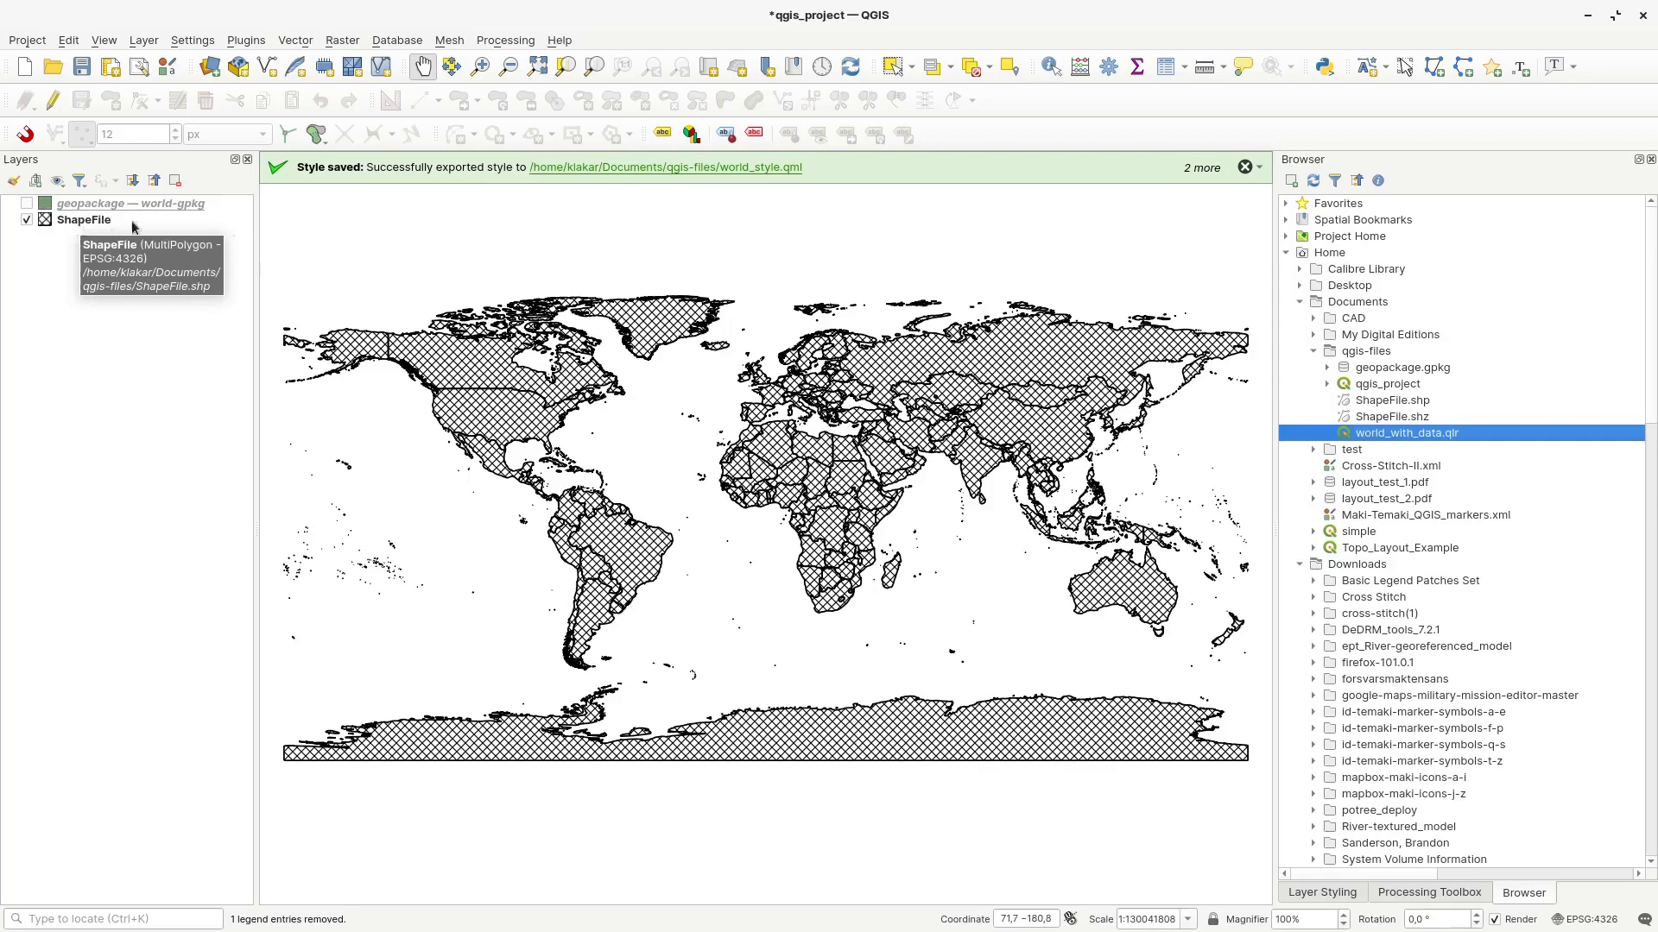
Step: Save the ShapeFile layer's current style as its default, and check the qgis-files folder in the file manager for the style file
{"action": "left_click", "coordinate": [1428, 402]}
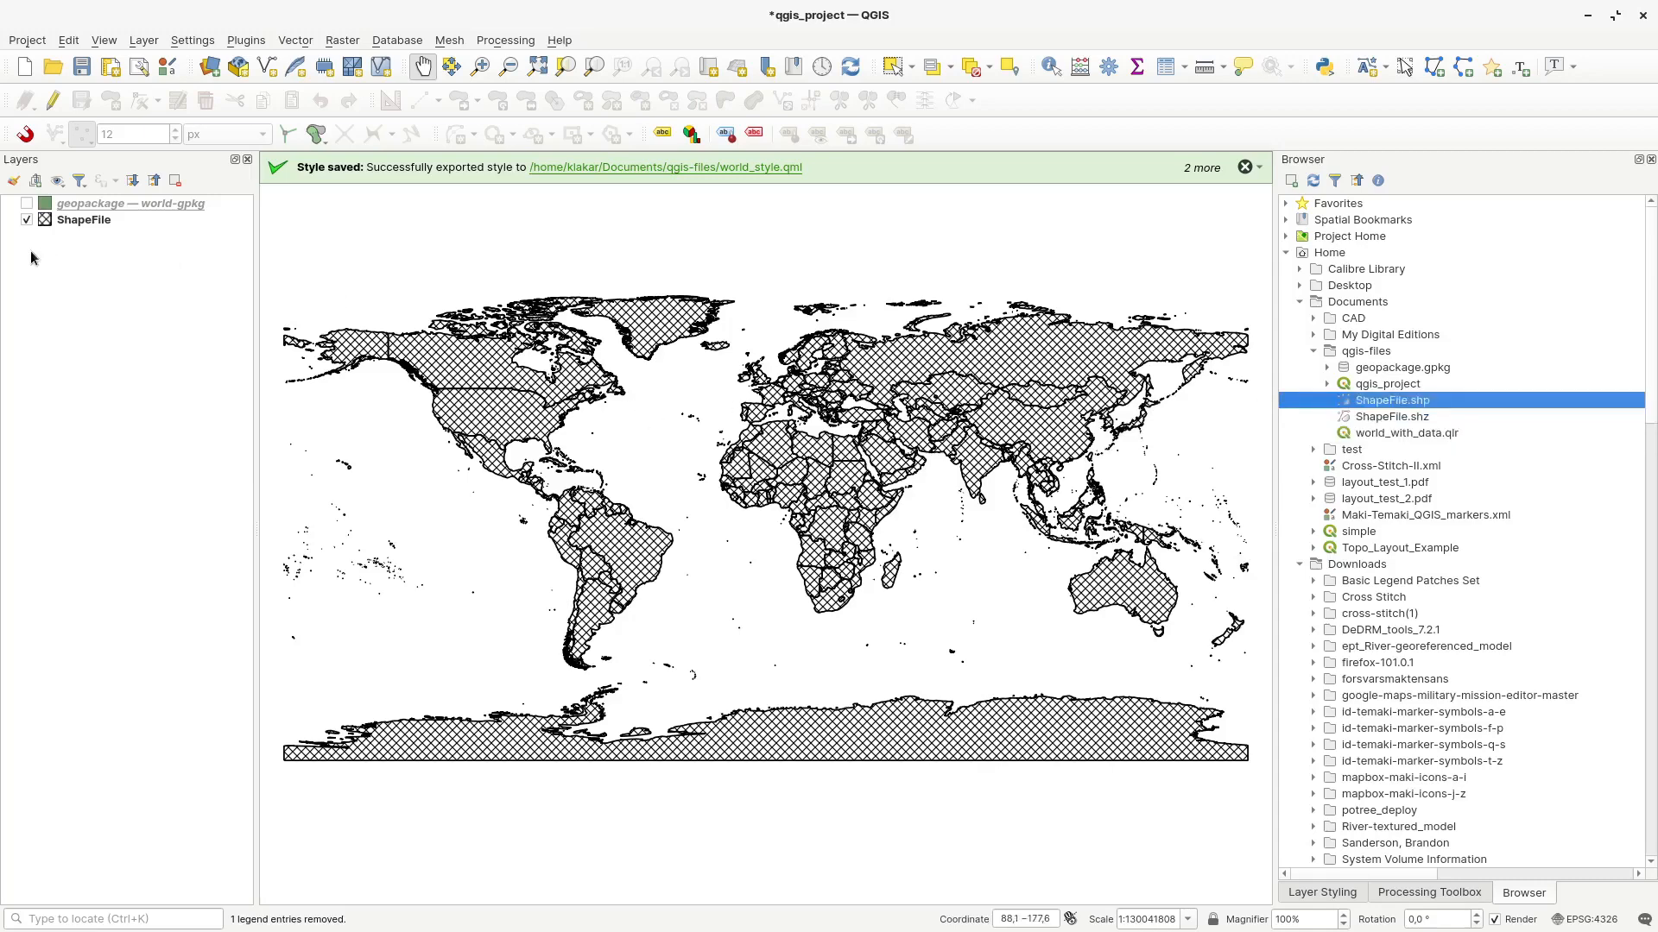
{"action": "left_click", "coordinate": [74, 222]}
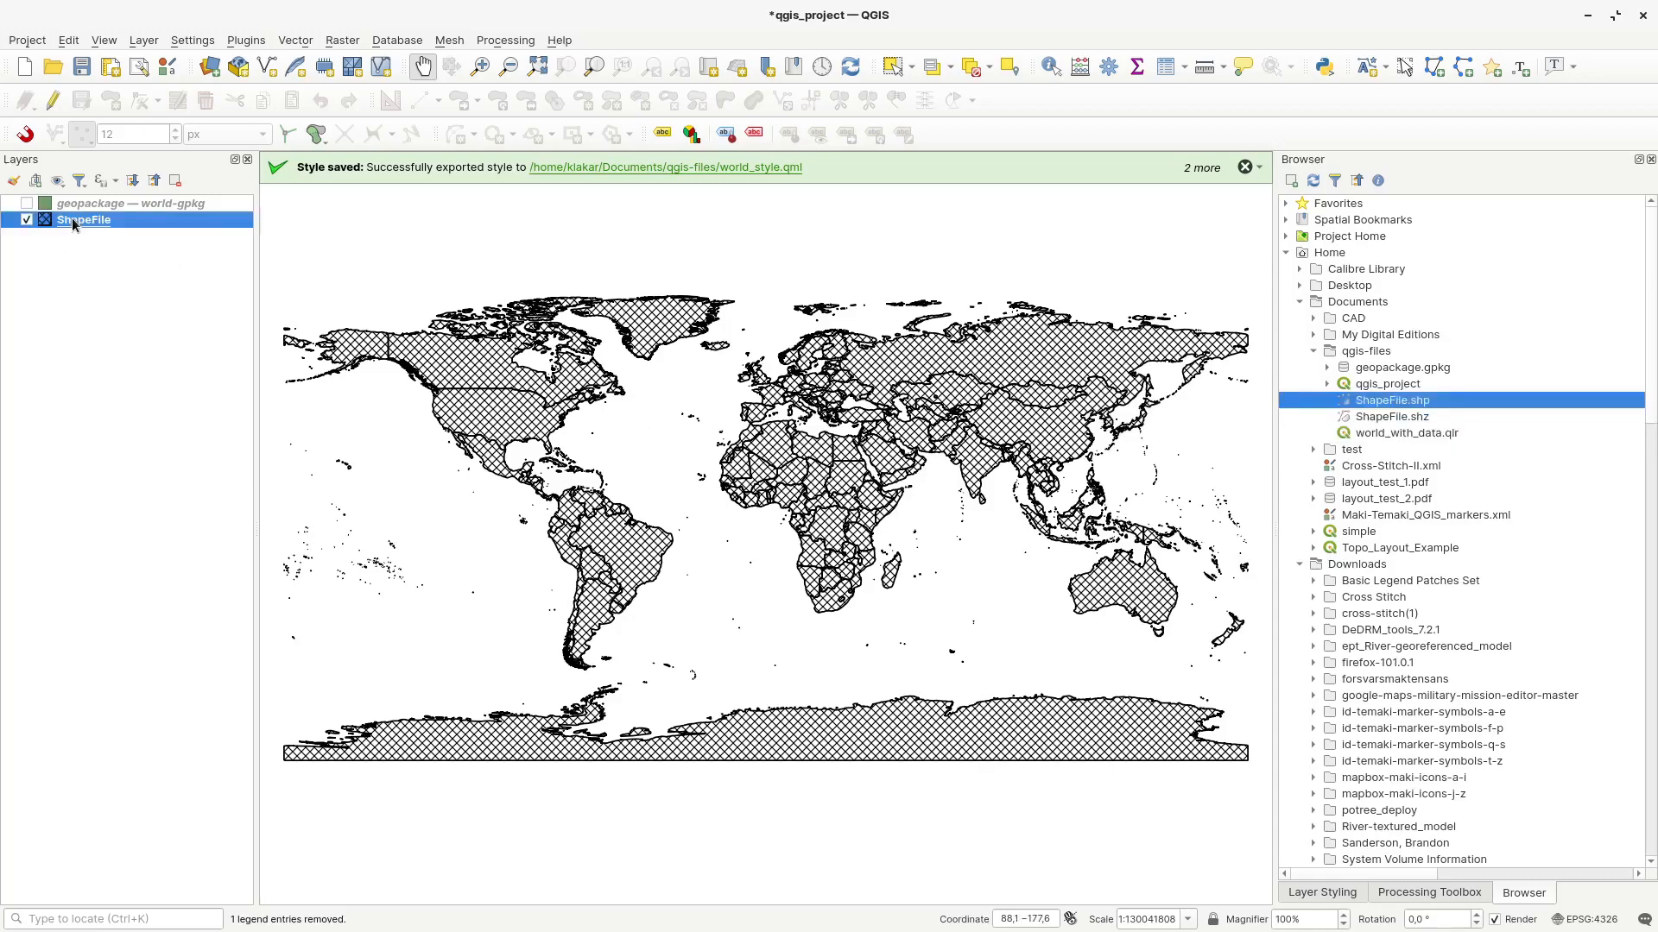
{"action": "double_click", "coordinate": [74, 223]}
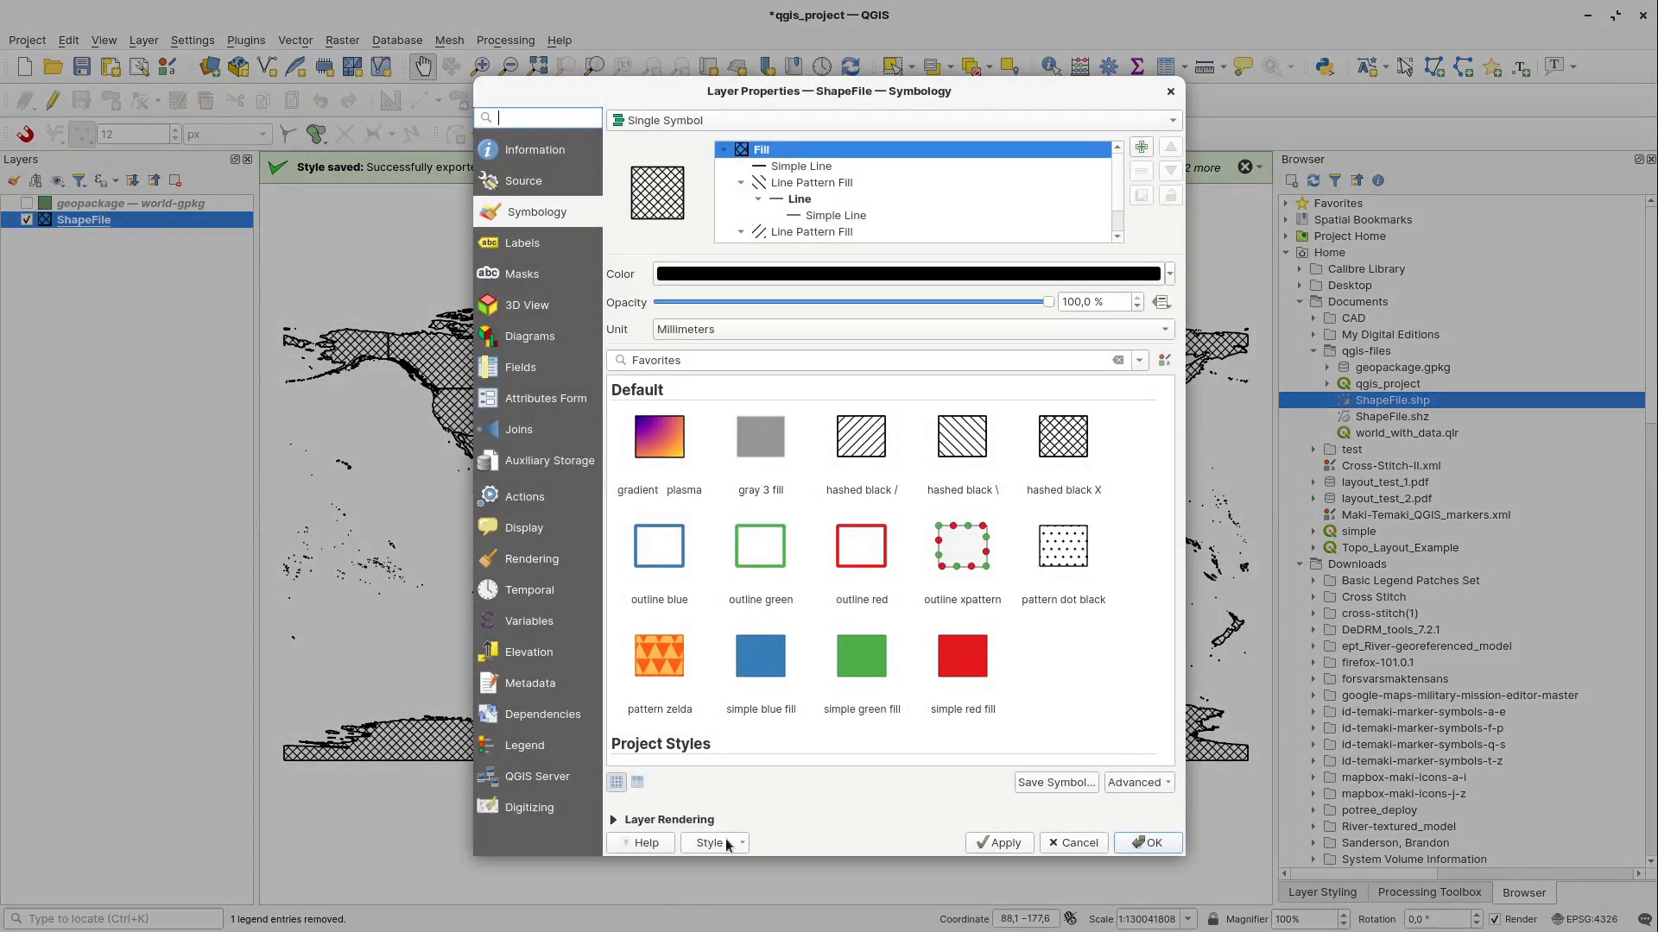
{"action": "left_click", "coordinate": [738, 844]}
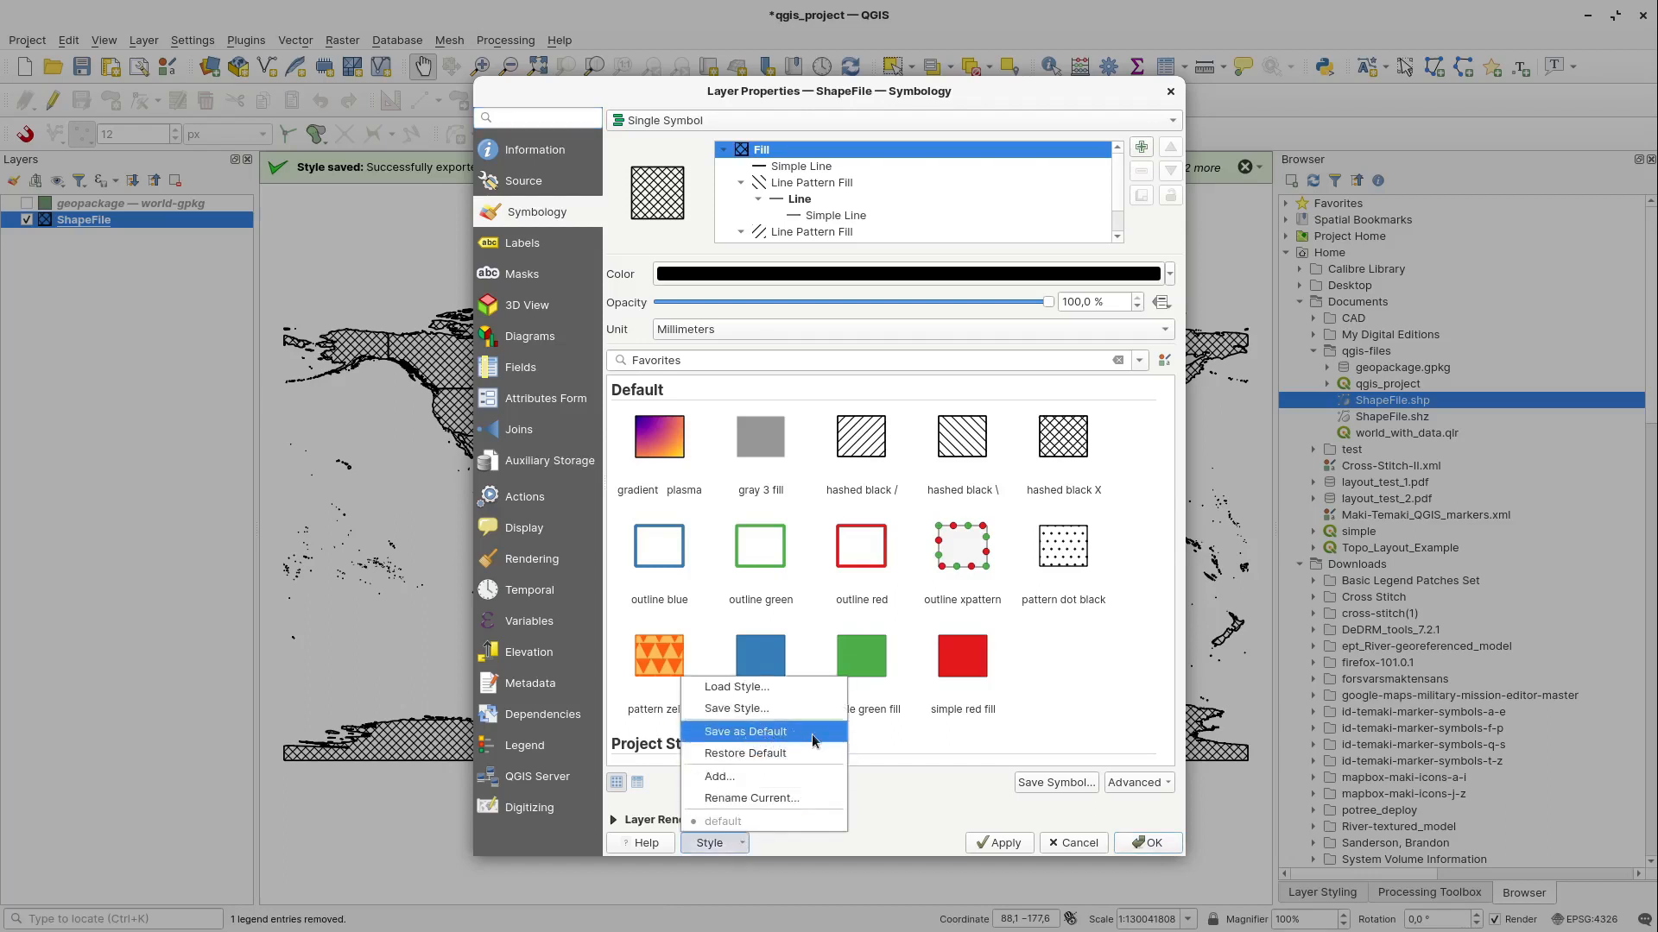
{"action": "left_click", "coordinate": [786, 732]}
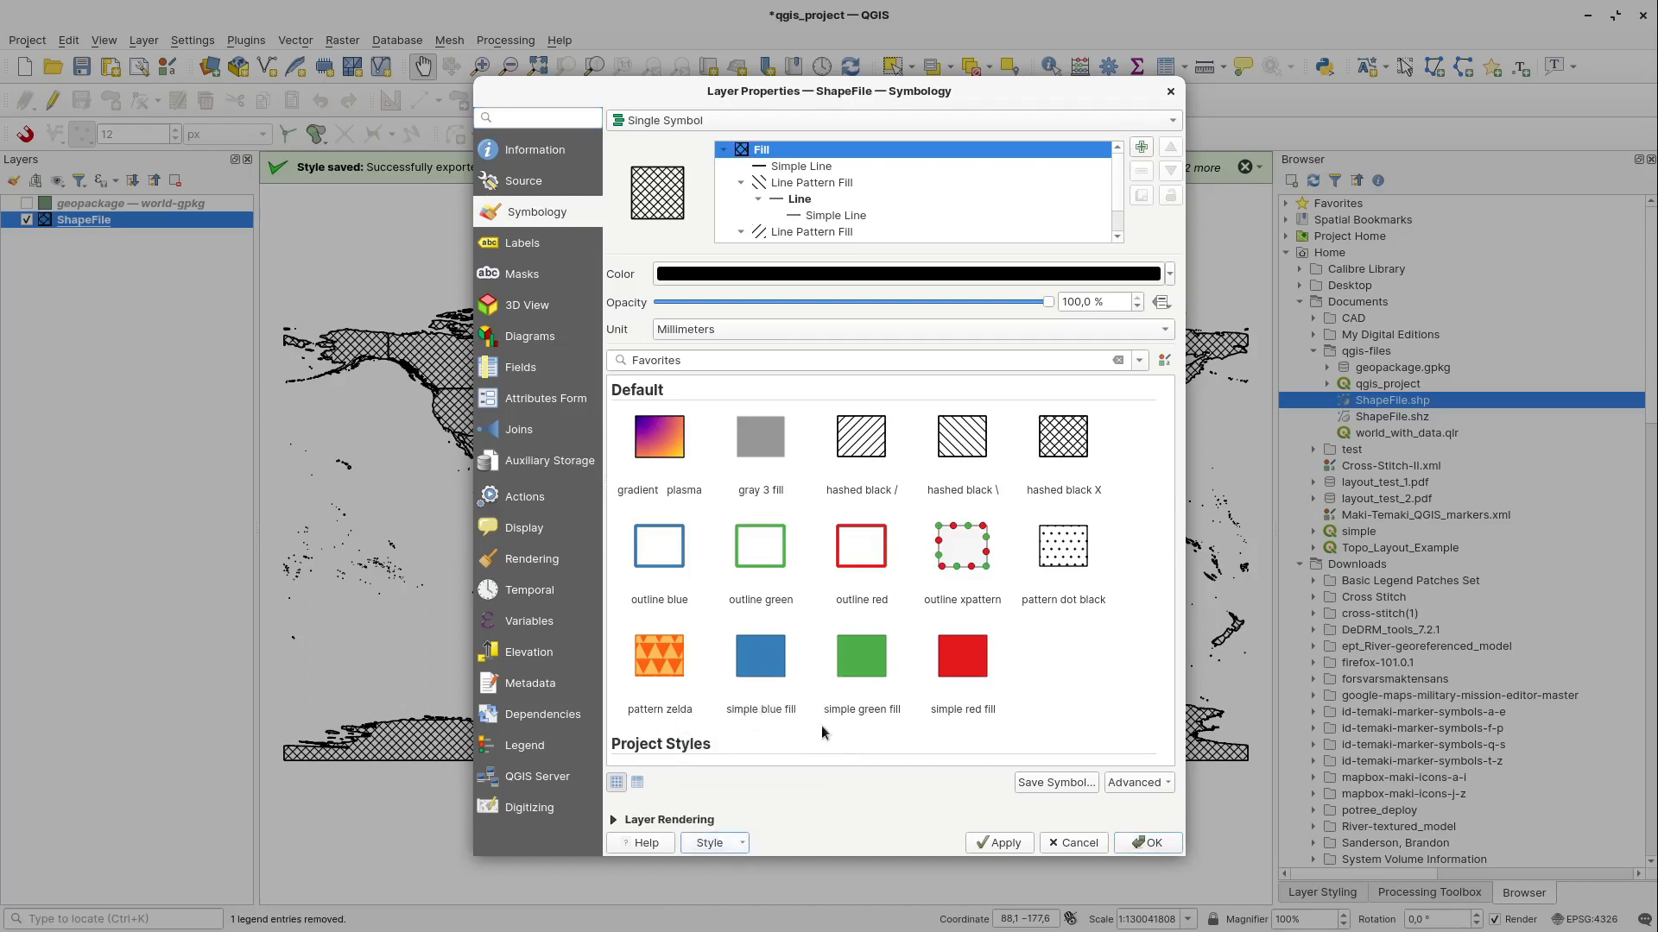
{"action": "left_click", "coordinate": [1083, 842]}
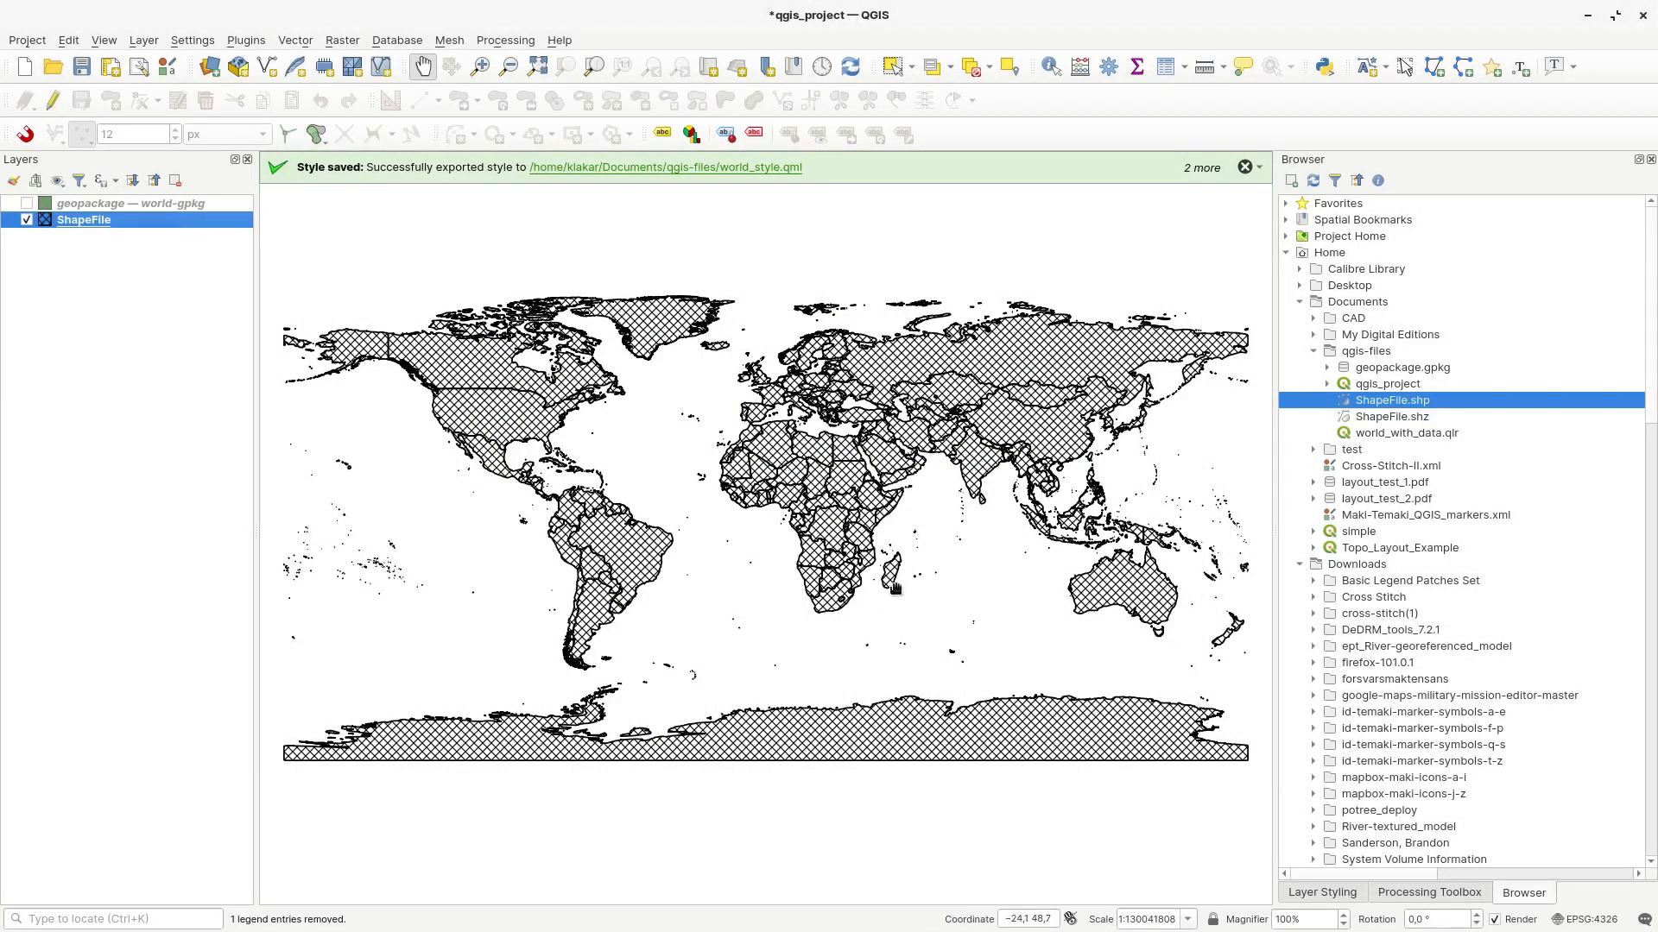
{"action": "key", "text": "alt+Tab"}
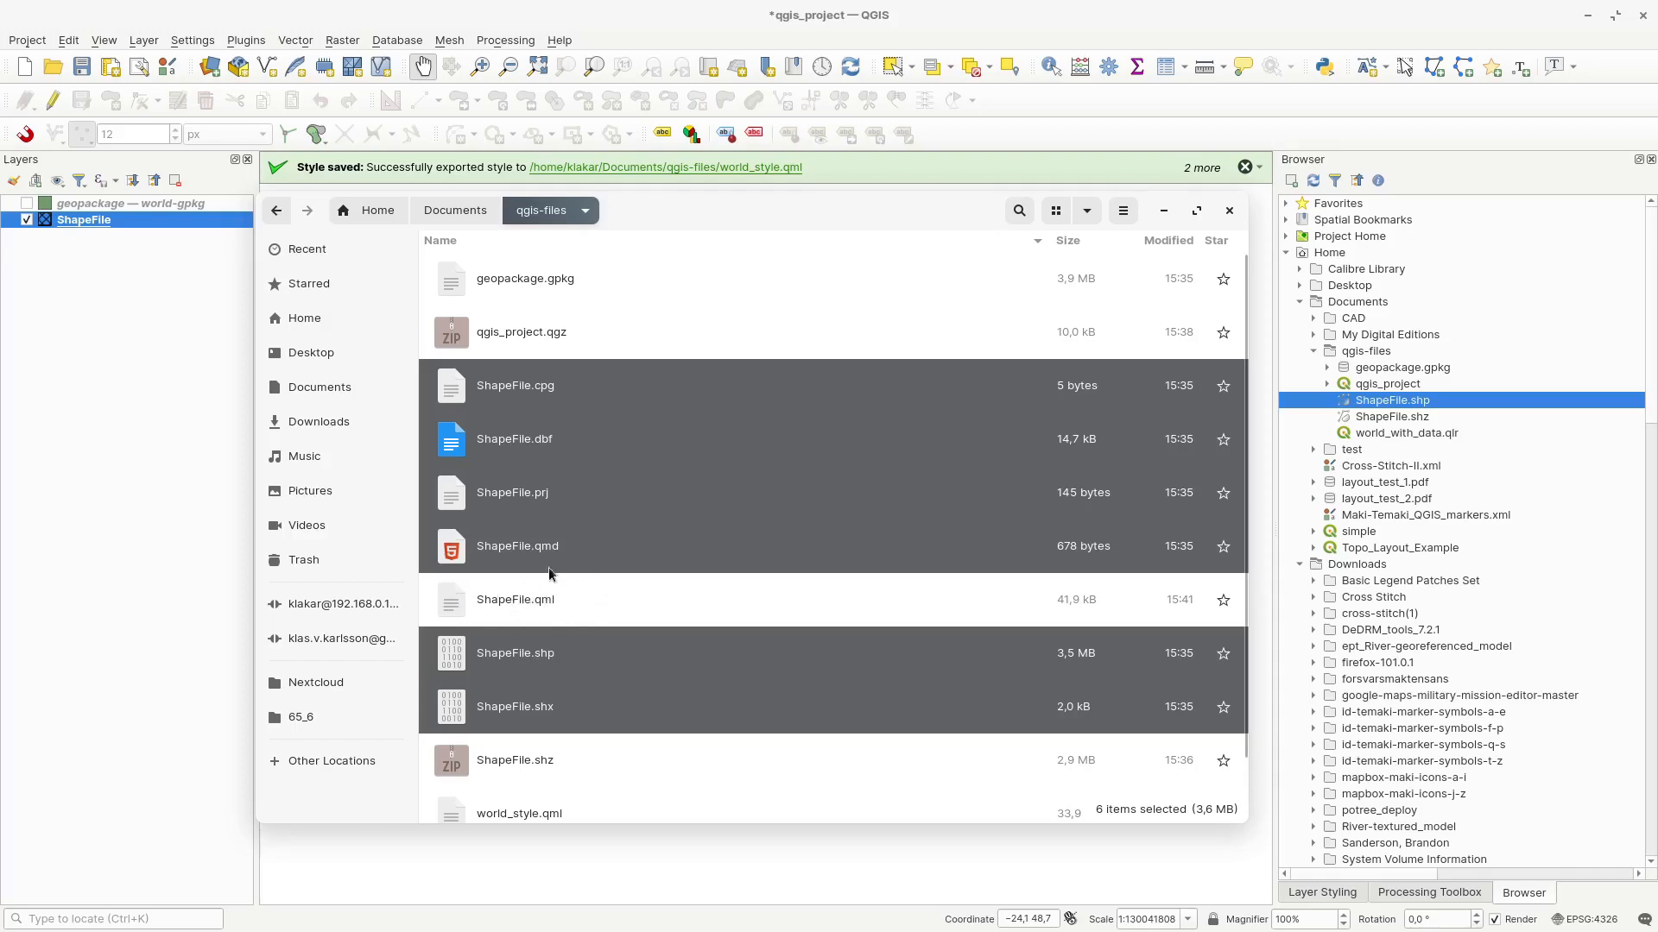
{"action": "left_click", "coordinate": [48, 483]}
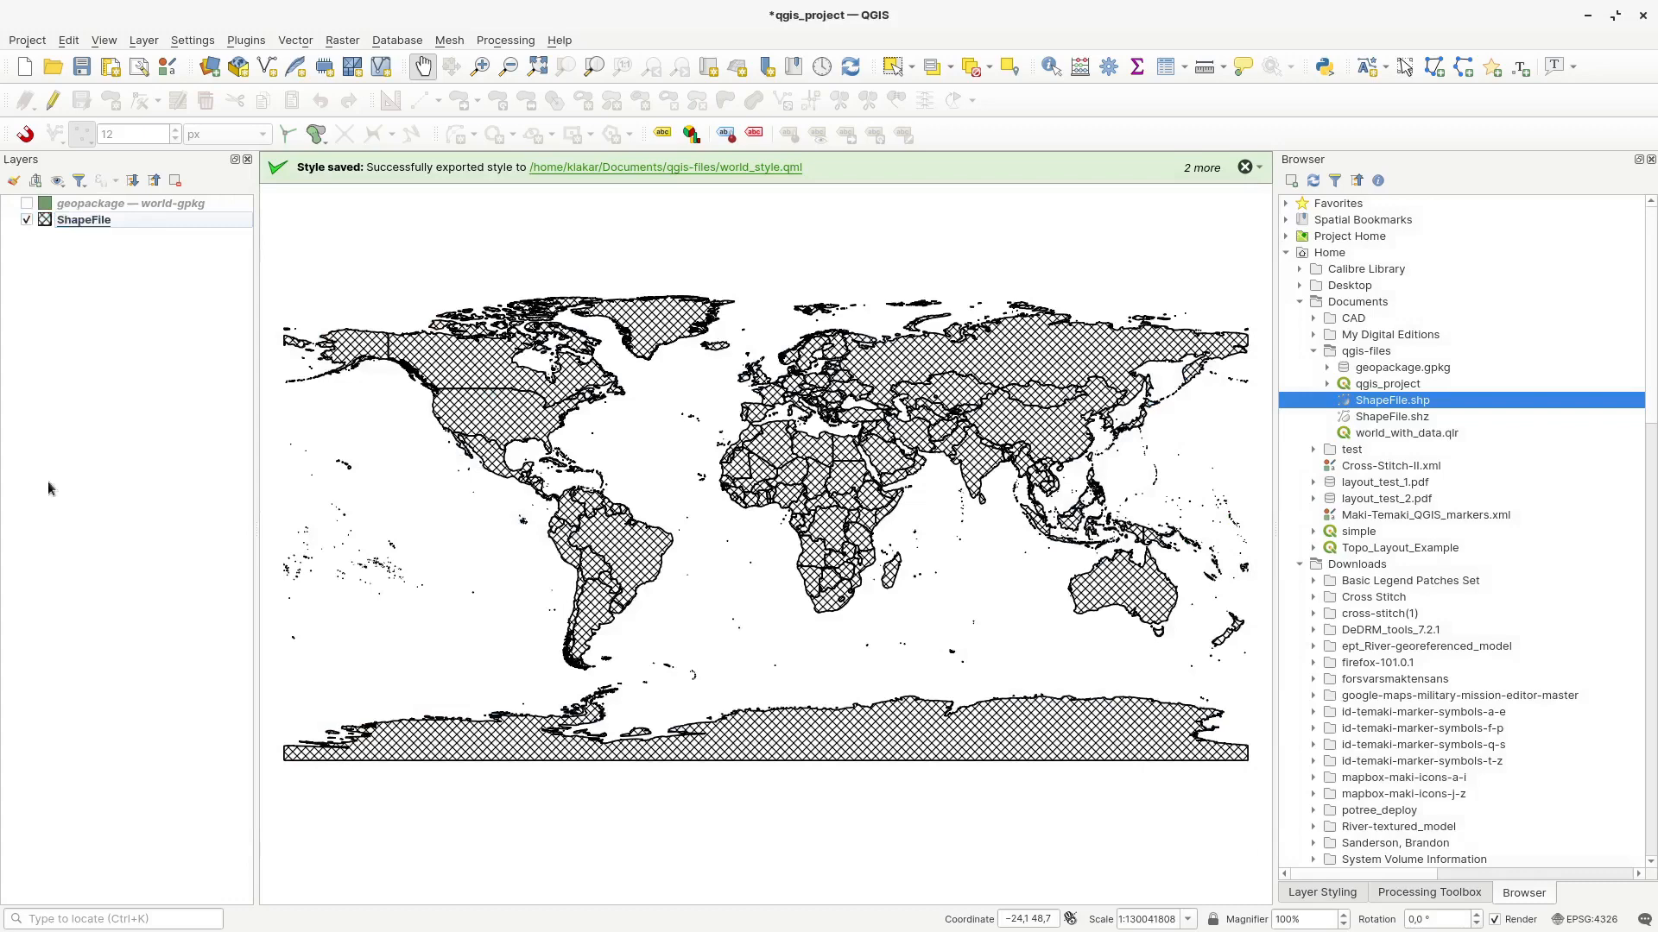
Step: Remove the ShapeFile layer and re-add ShapeFile.shp to the map to test the saved default style
{"action": "left_click", "coordinate": [78, 221]}
{"action": "key", "text": "ctrl+d"}
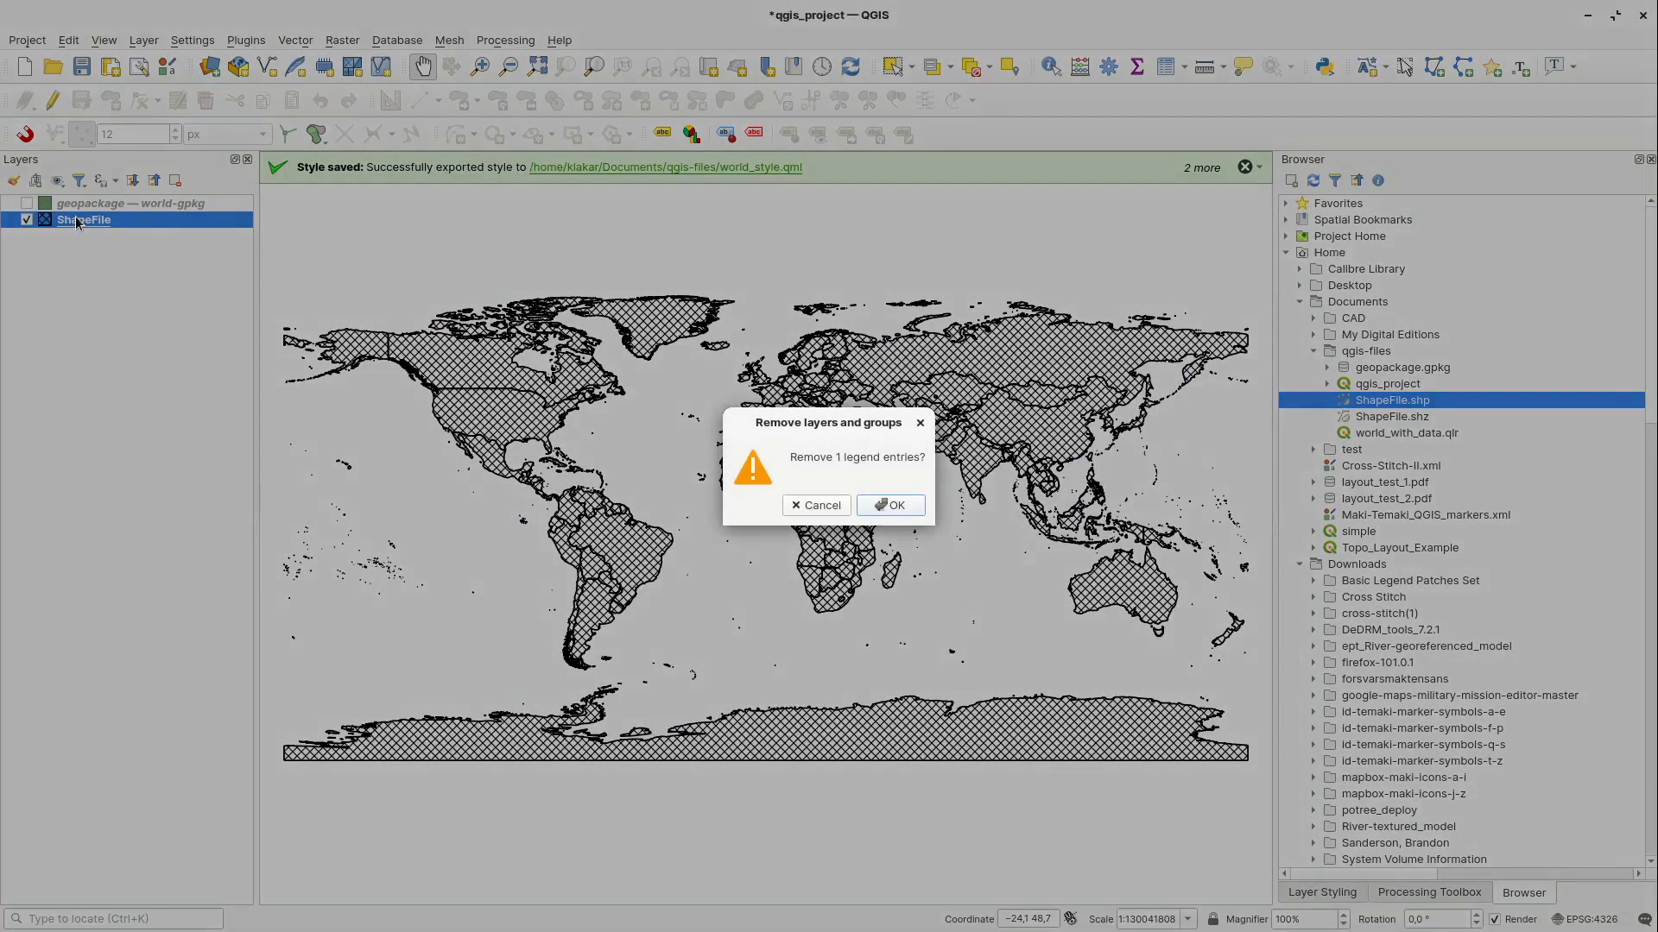
{"action": "left_click", "coordinate": [881, 500]}
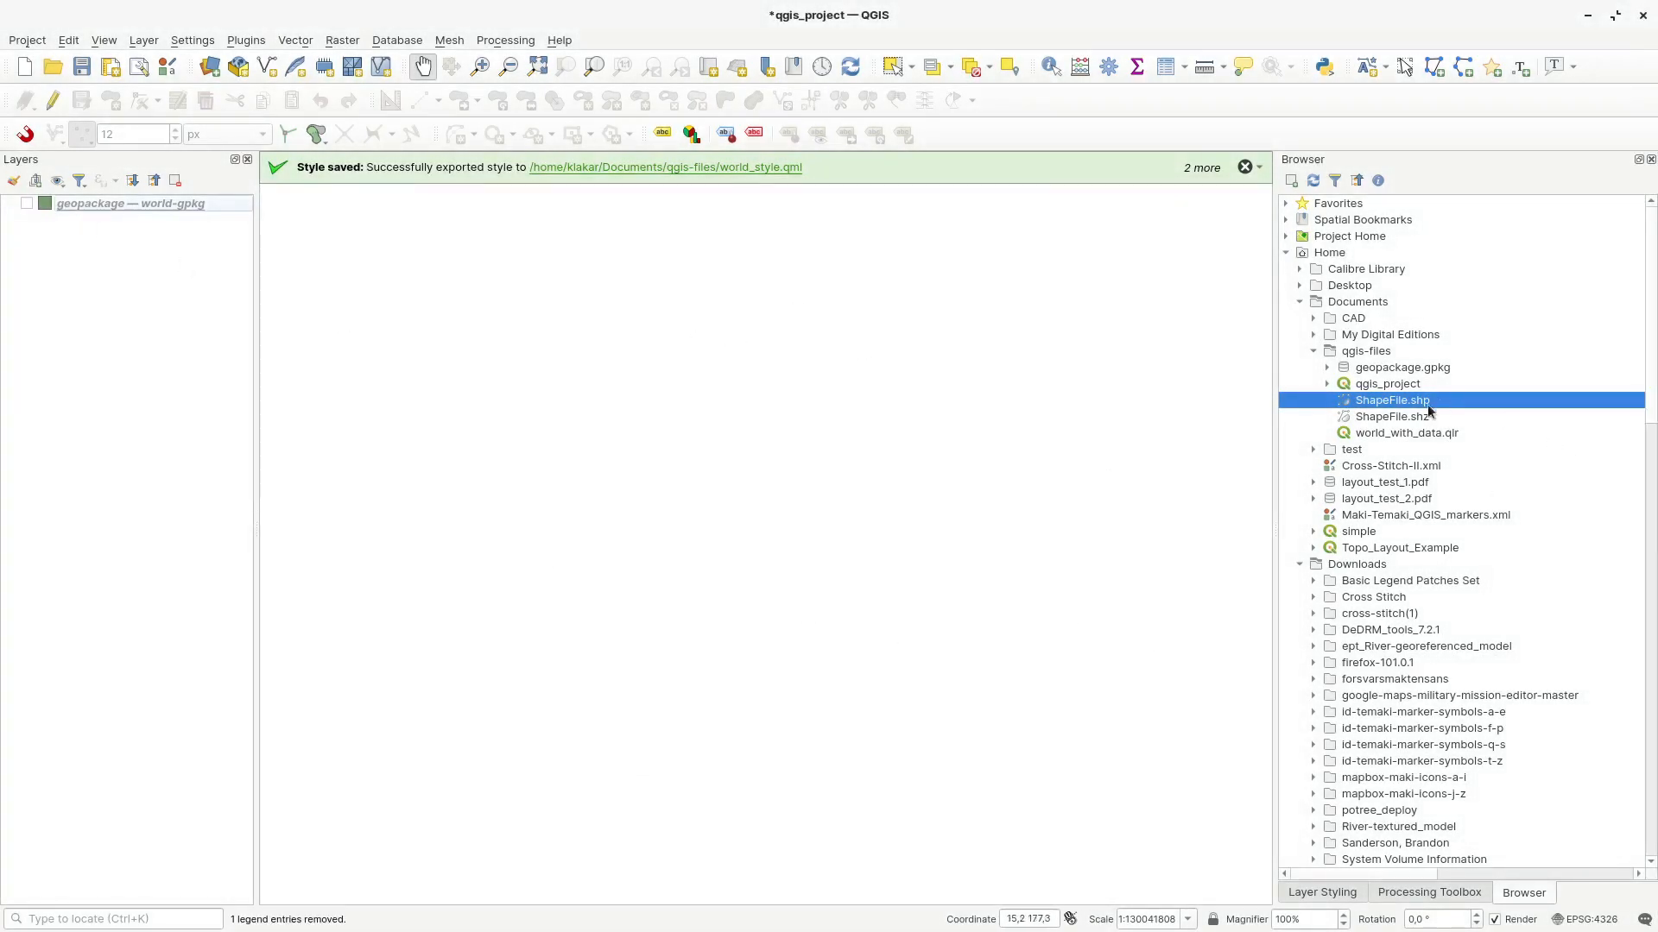
{"action": "left_click_drag", "start_coordinate": [1413, 402], "coordinate": [814, 493]}
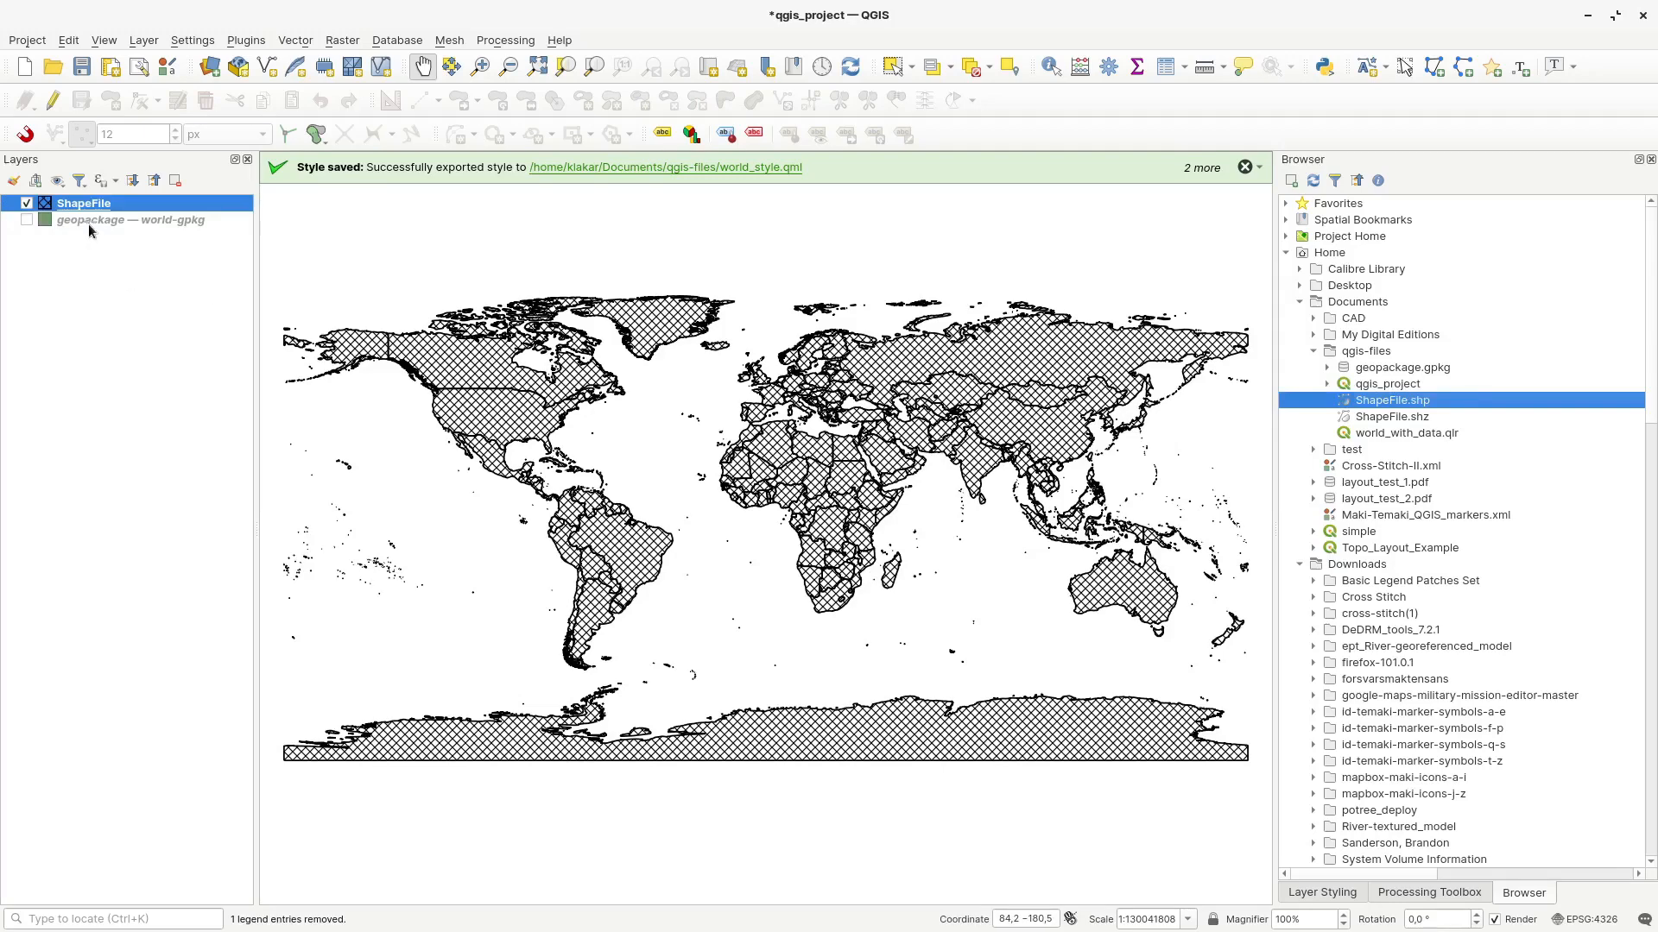
Step: Hide the ShapeFile layer and show the geopackage — world-gpkg layer instead
{"action": "left_click", "coordinate": [27, 205]}
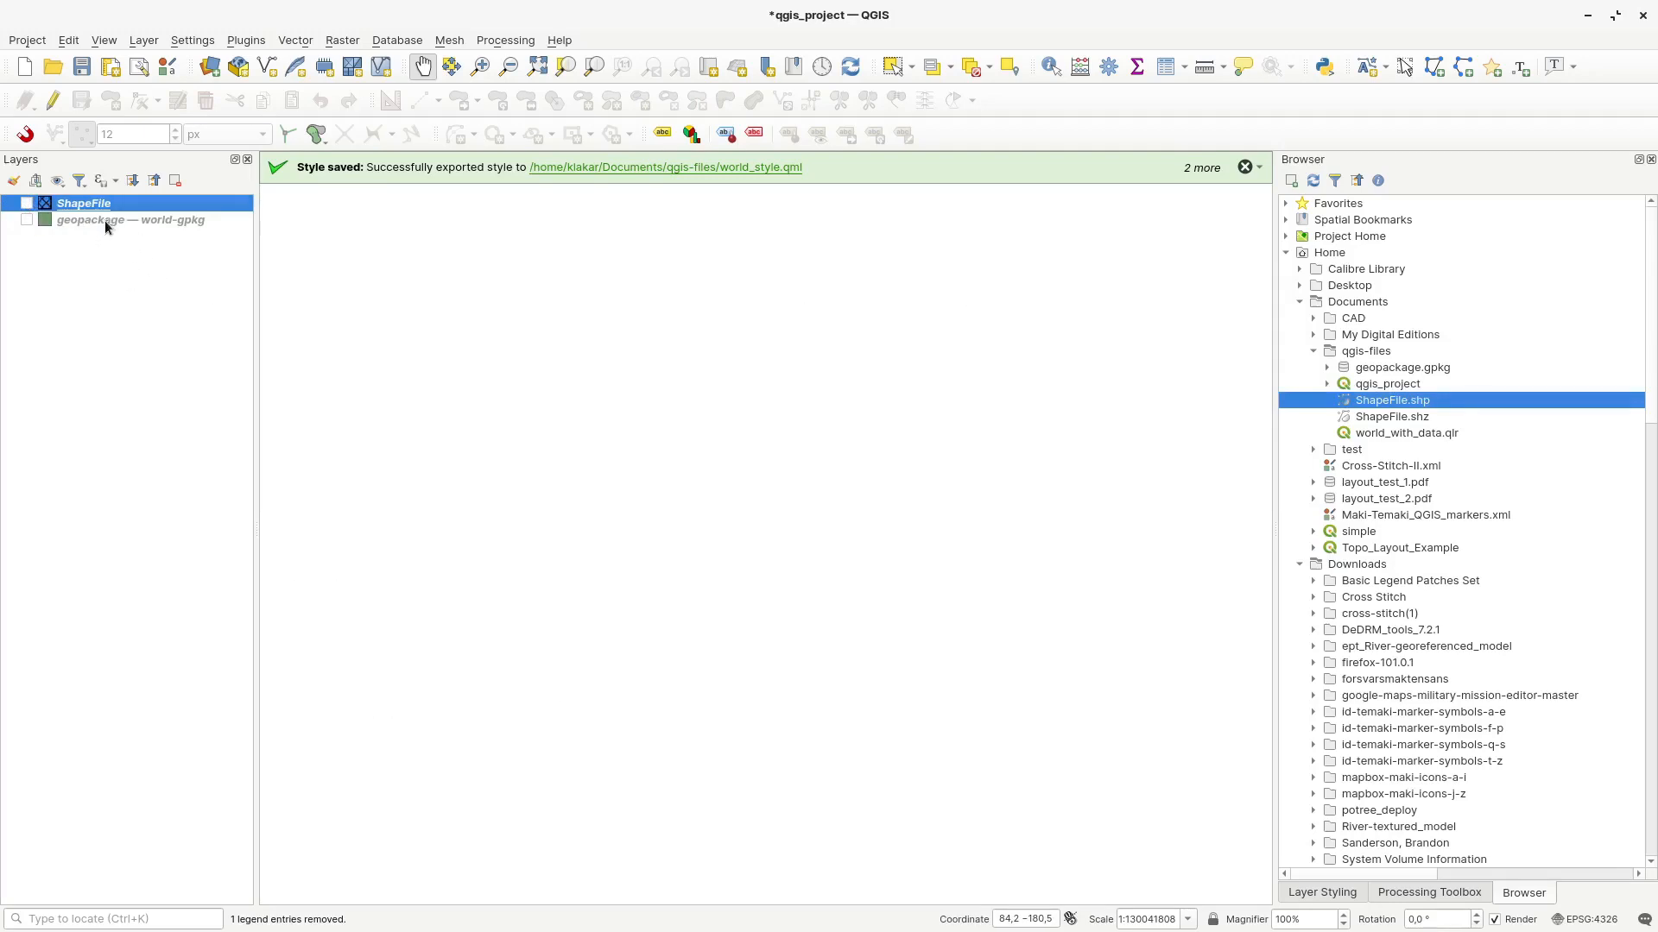
{"action": "left_click", "coordinate": [18, 226]}
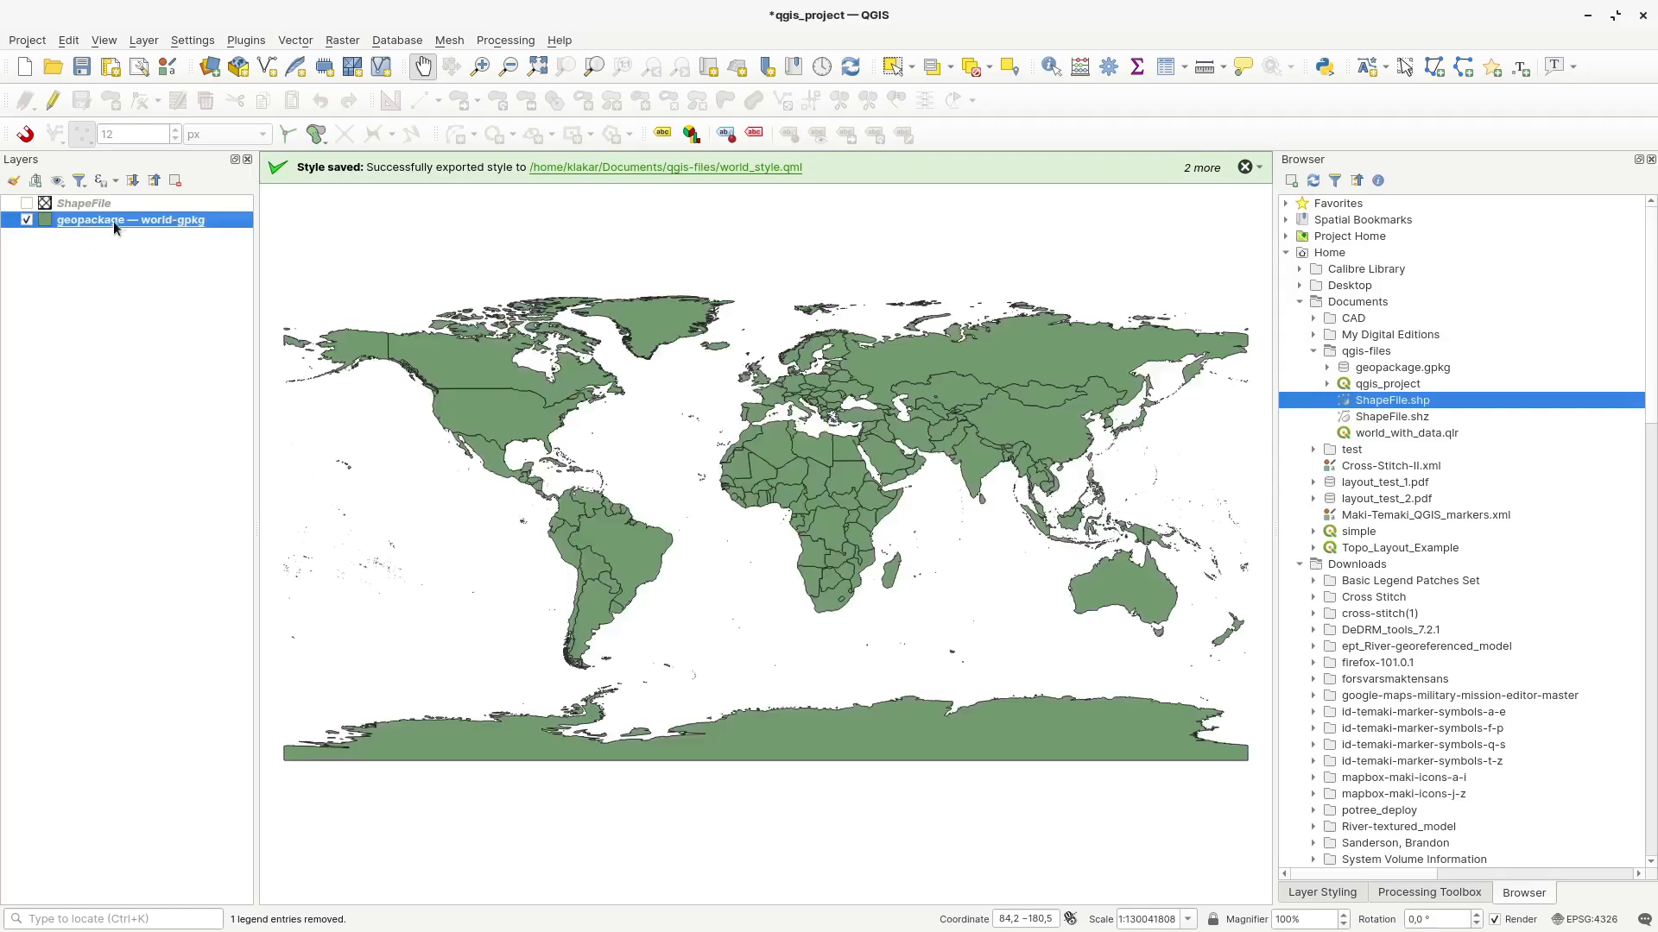
Step: Apply the hashed black X fill symbol to the geopackage — world-gpkg layer
{"action": "left_click", "coordinate": [1345, 893]}
{"action": "left_click", "coordinate": [1475, 644]}
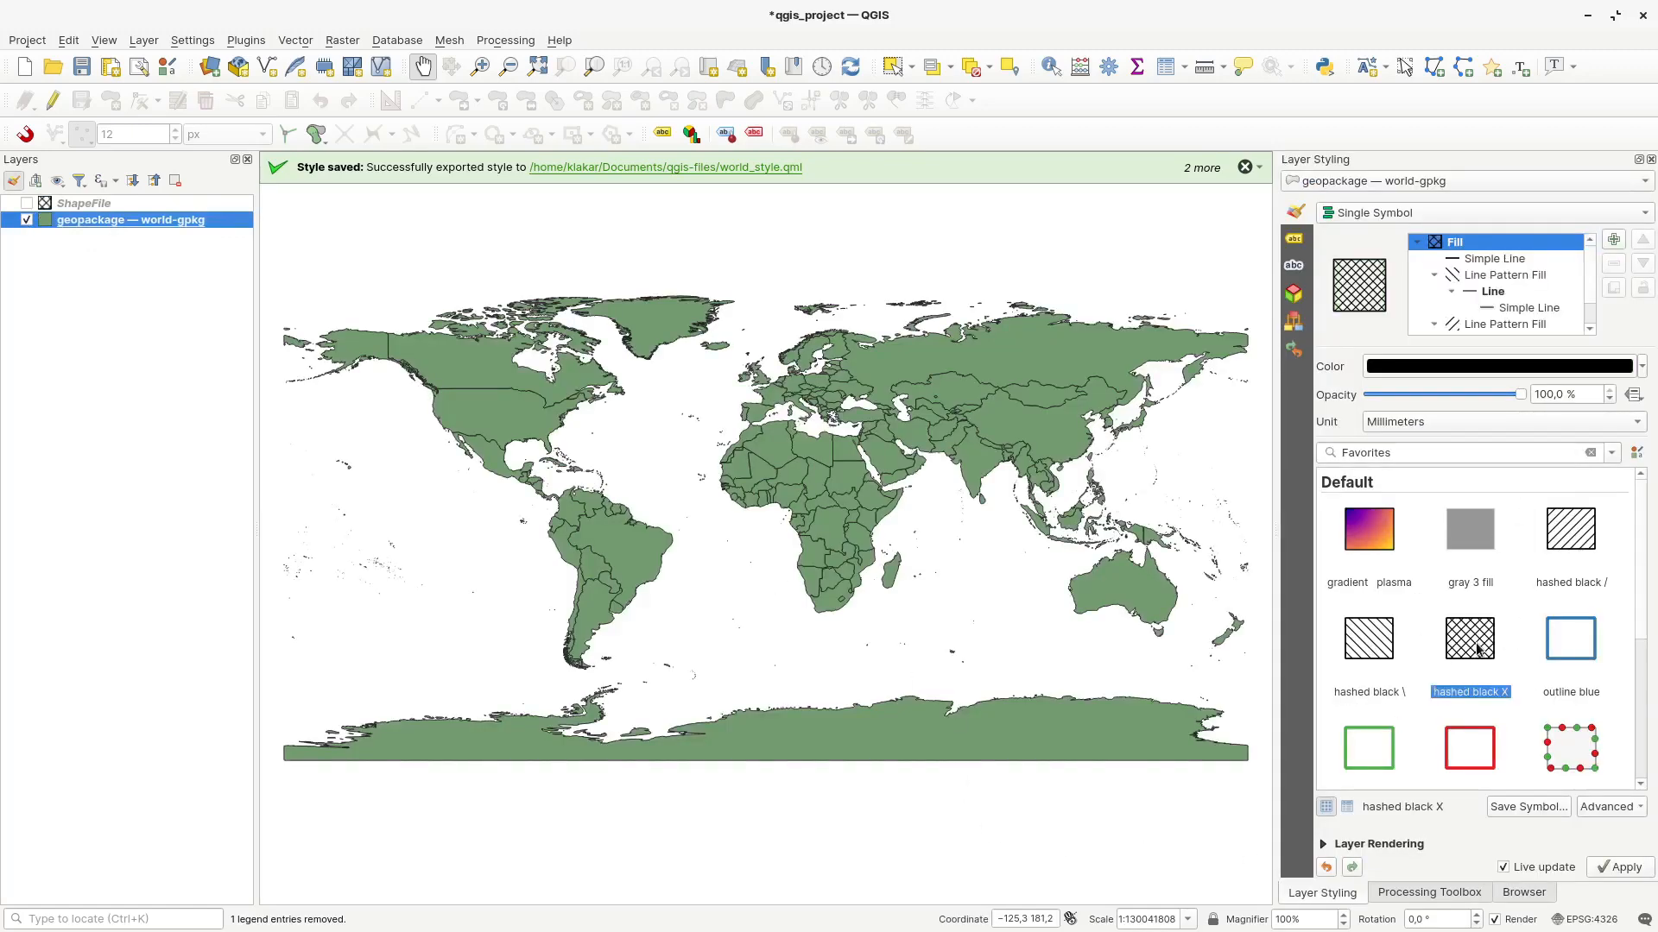
Step: Examine the QML style file and layer definition file export options for the geopackage — world-gpkg layer without saving anything
{"action": "right_click", "coordinate": [86, 225]}
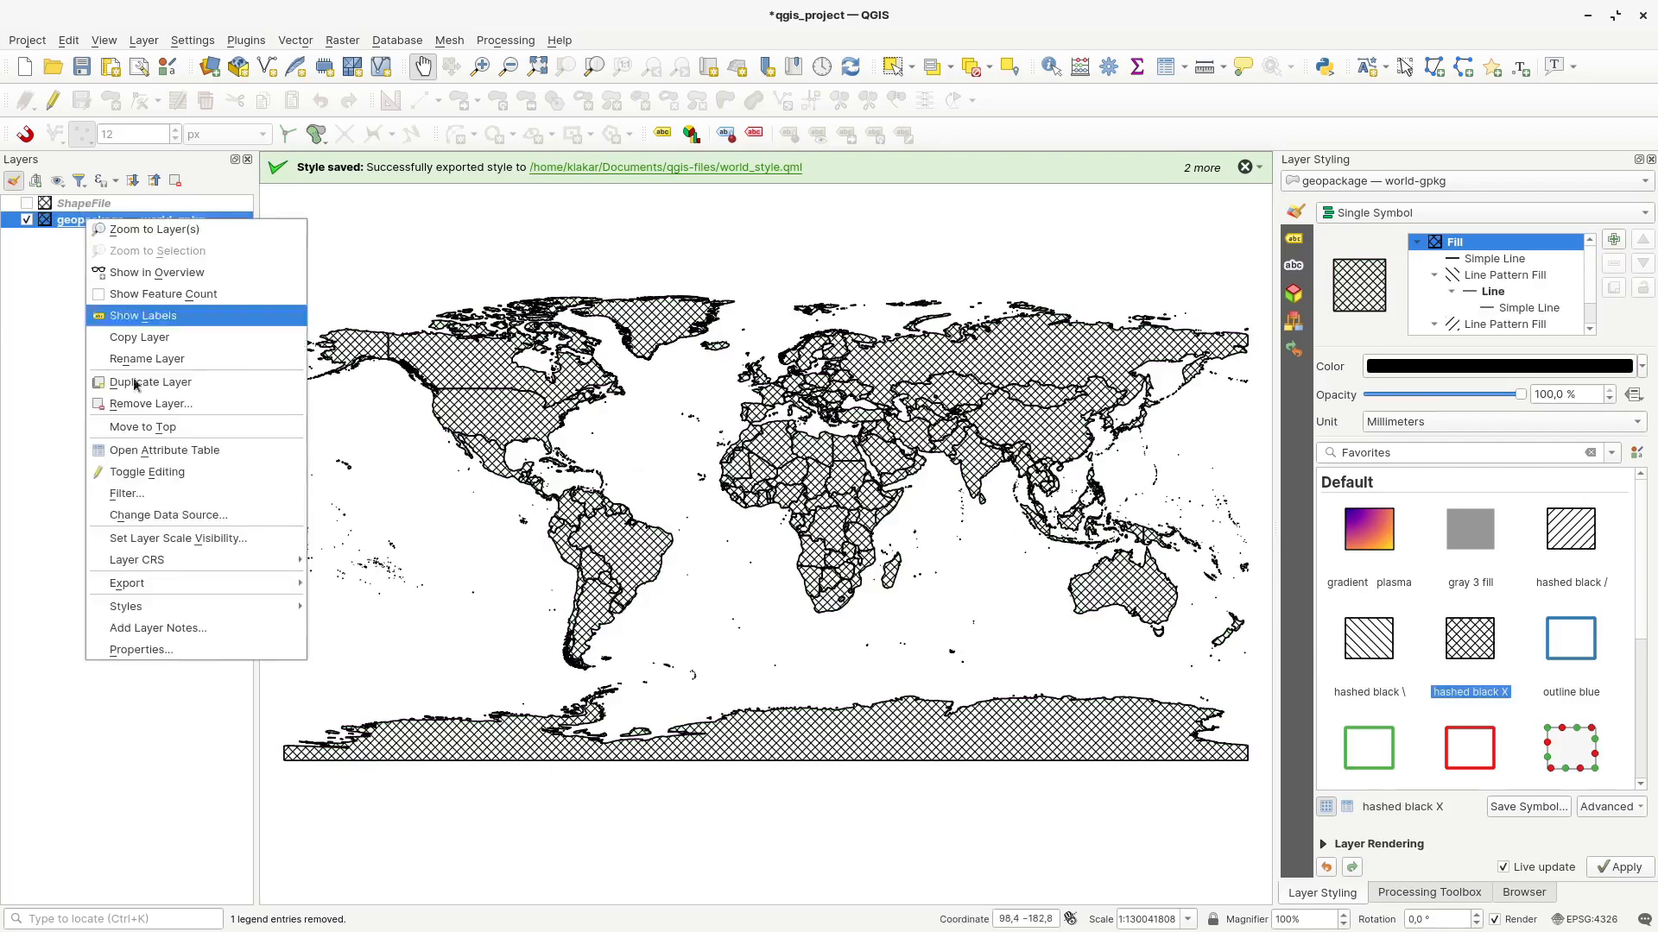
{"action": "mouse_move", "coordinate": [173, 583]}
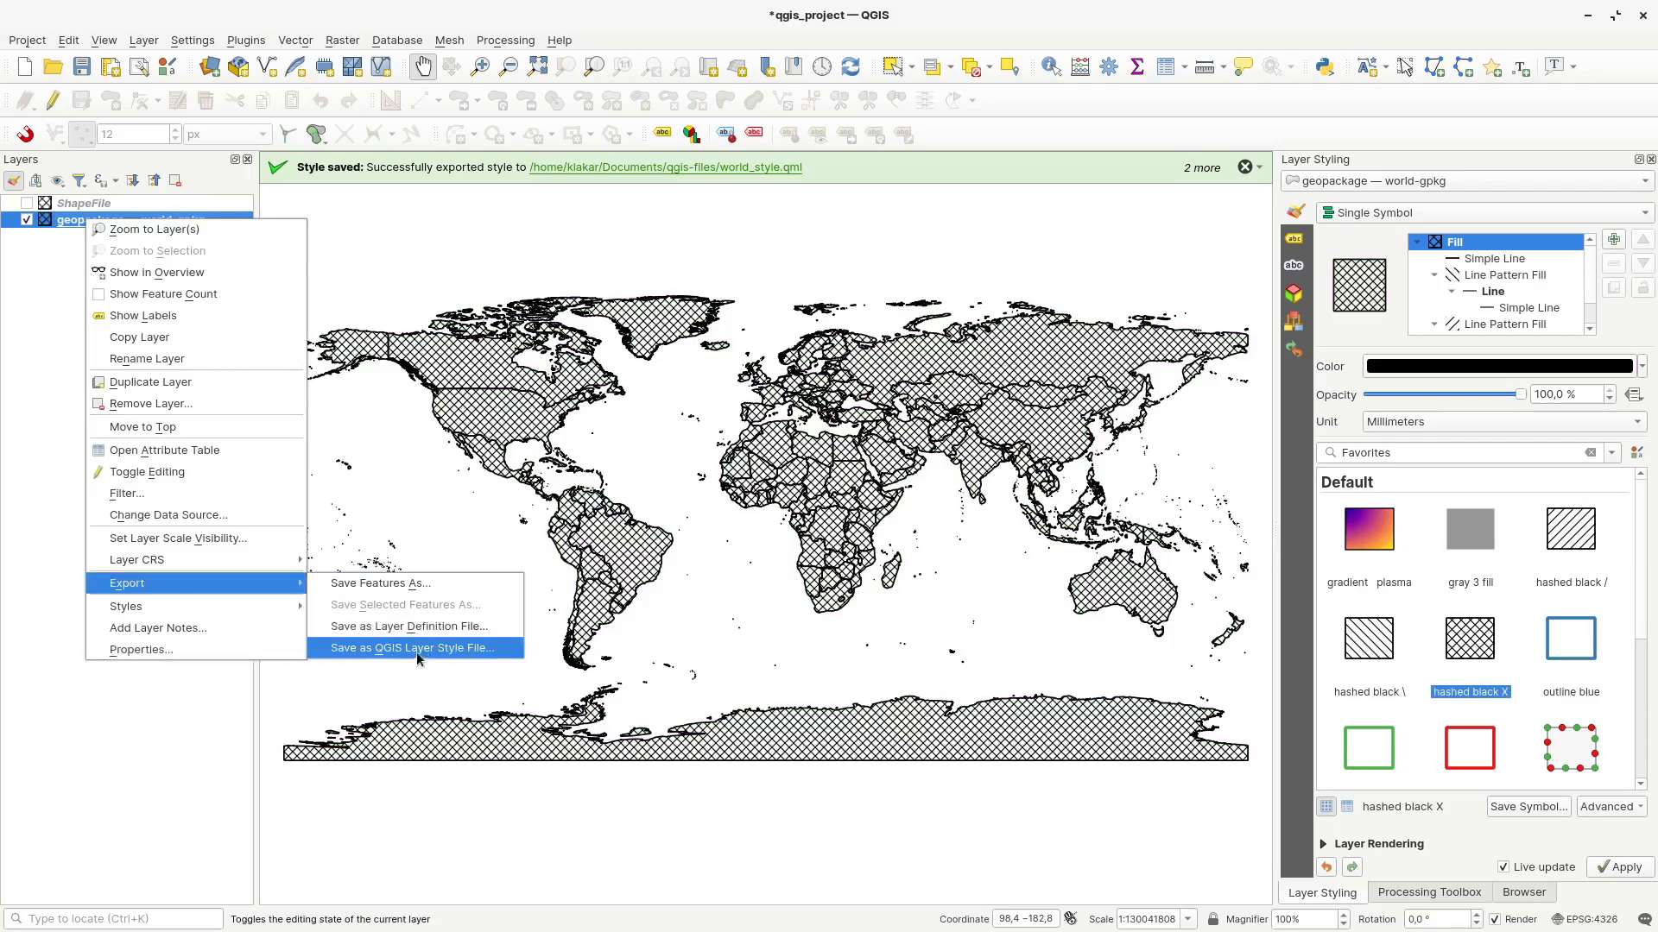
{"action": "left_click", "coordinate": [473, 650]}
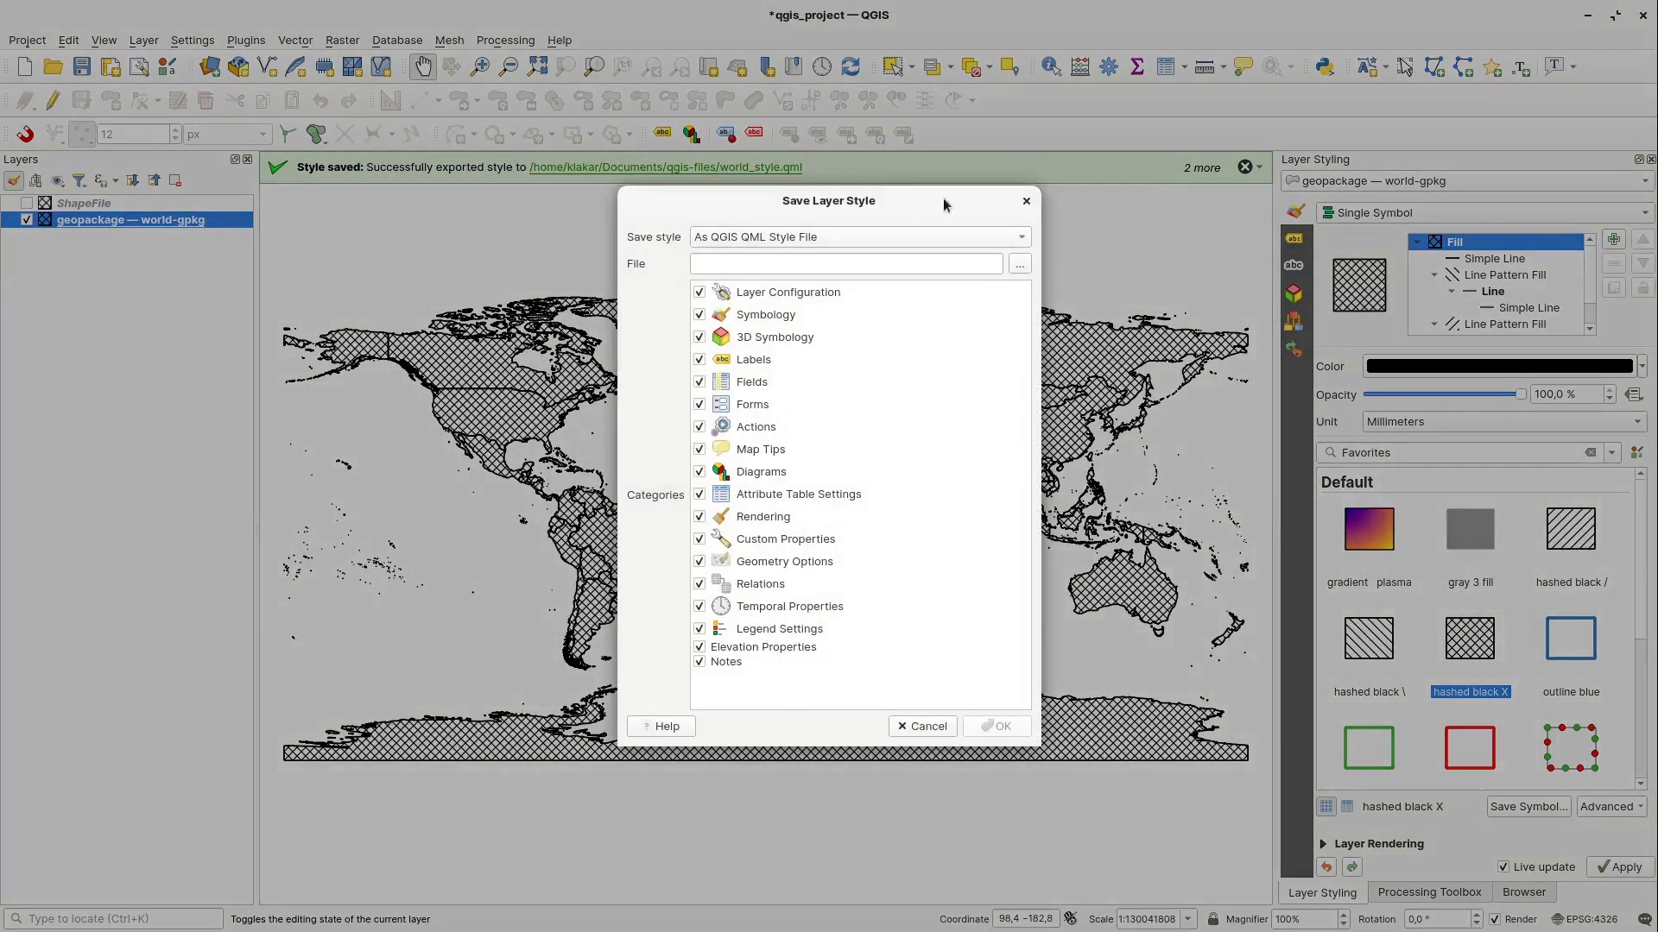
{"action": "left_click", "coordinate": [1022, 266]}
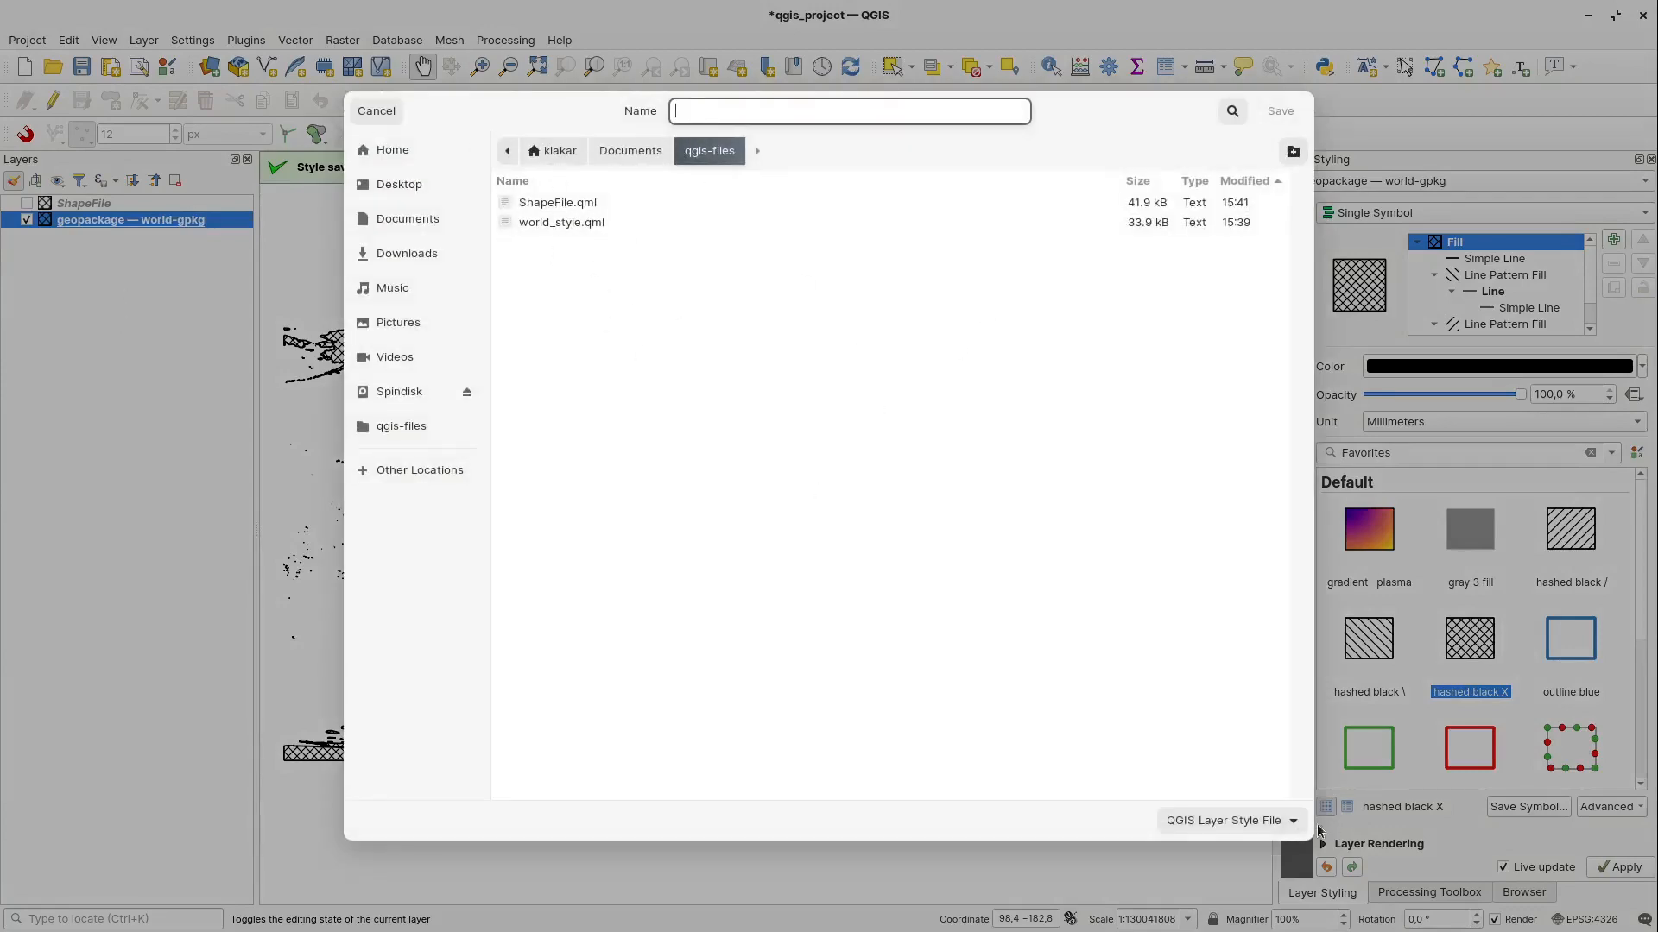
{"action": "left_click", "coordinate": [375, 112]}
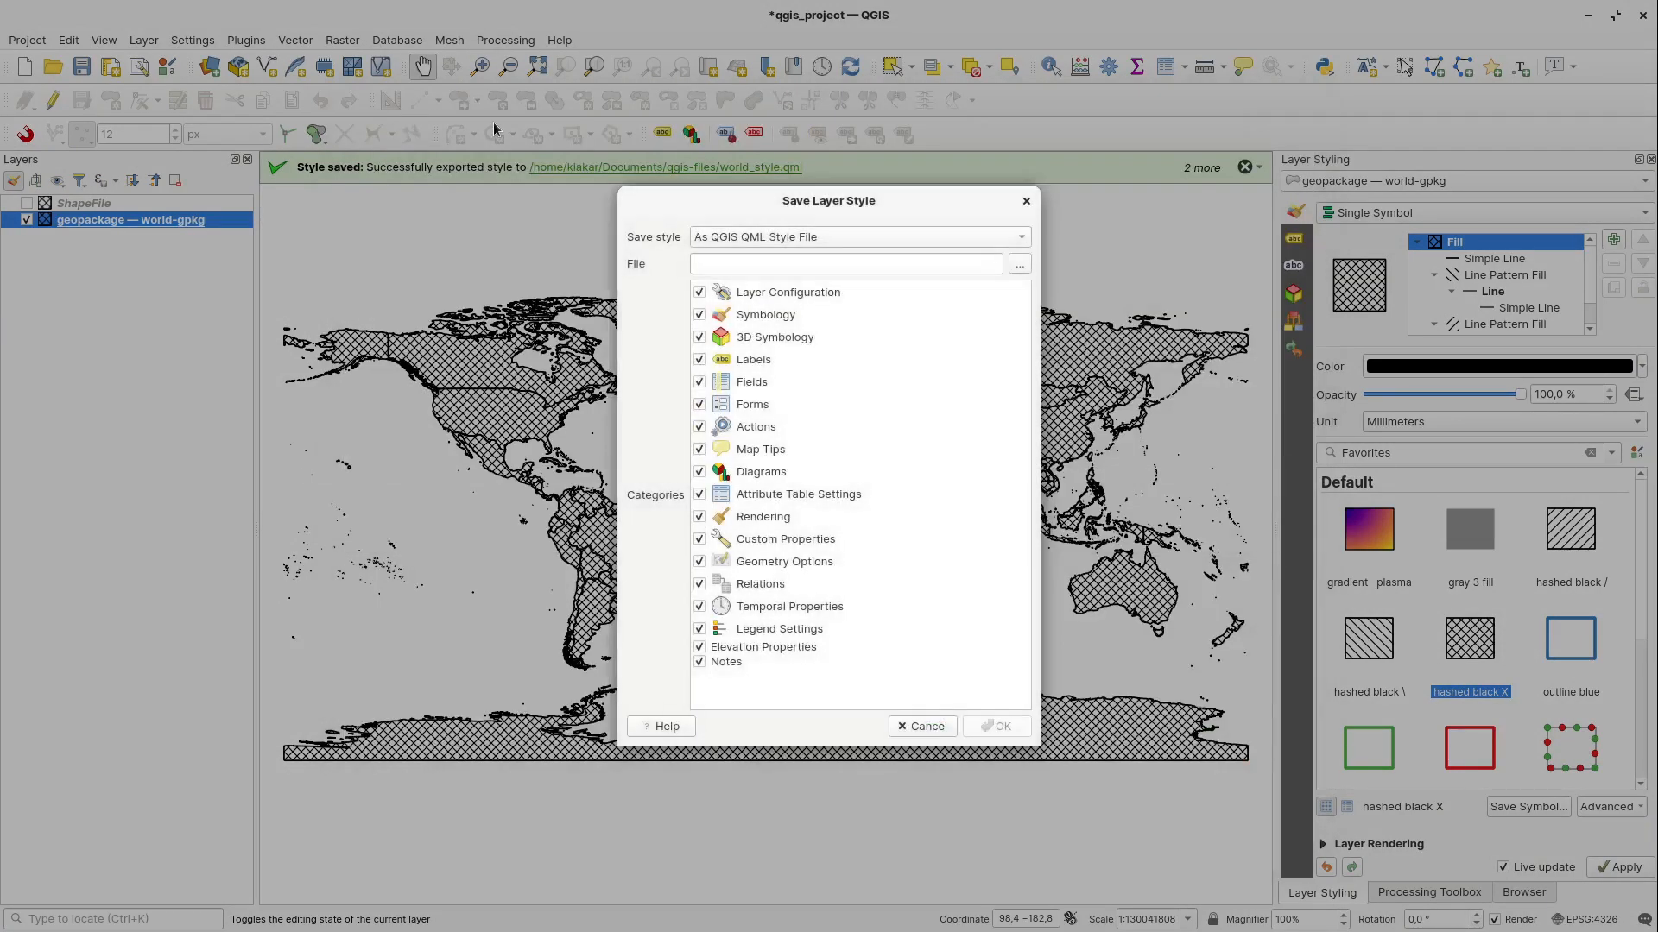
{"action": "left_click", "coordinate": [934, 733]}
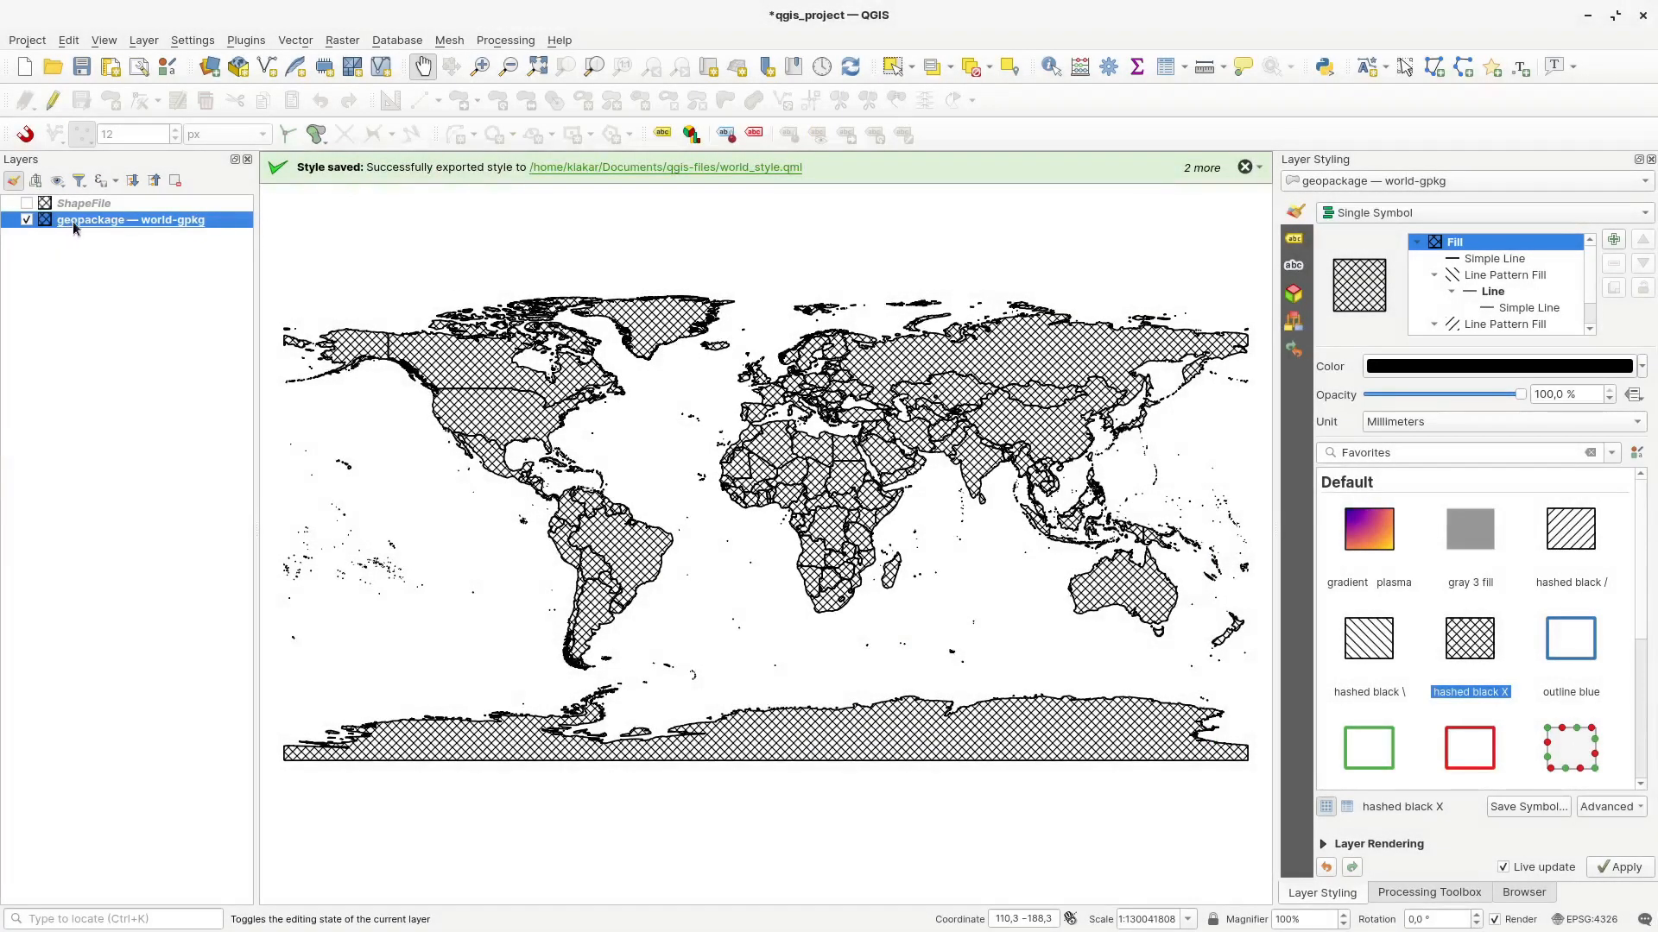
{"action": "right_click", "coordinate": [74, 227]}
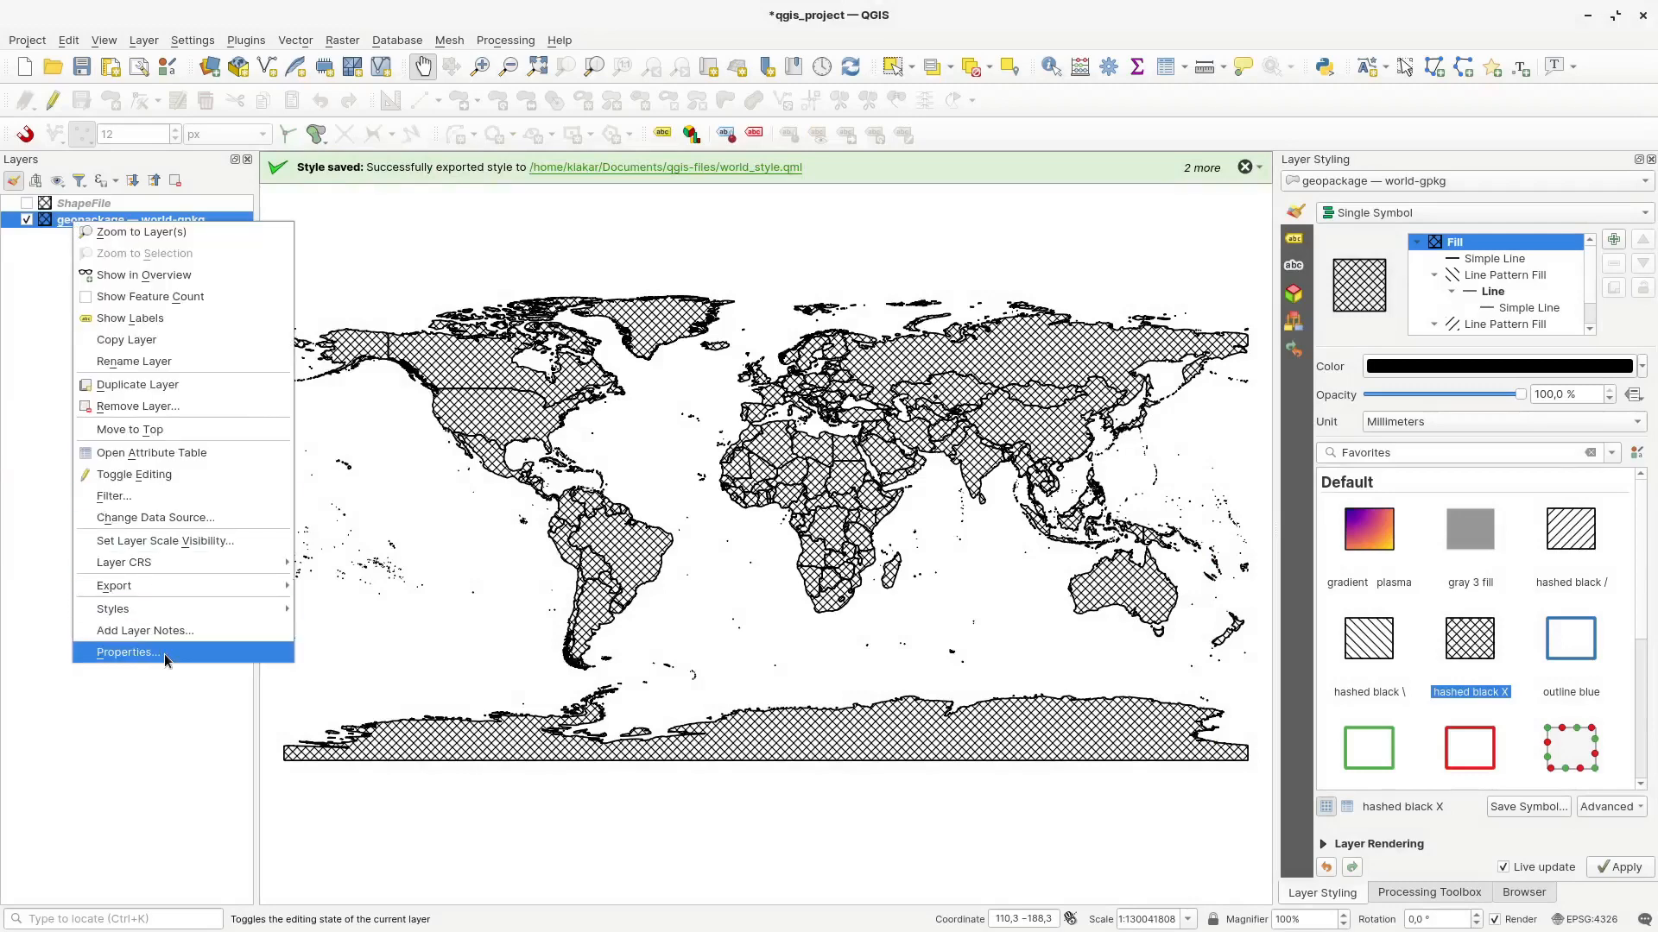
{"action": "mouse_move", "coordinate": [207, 587]}
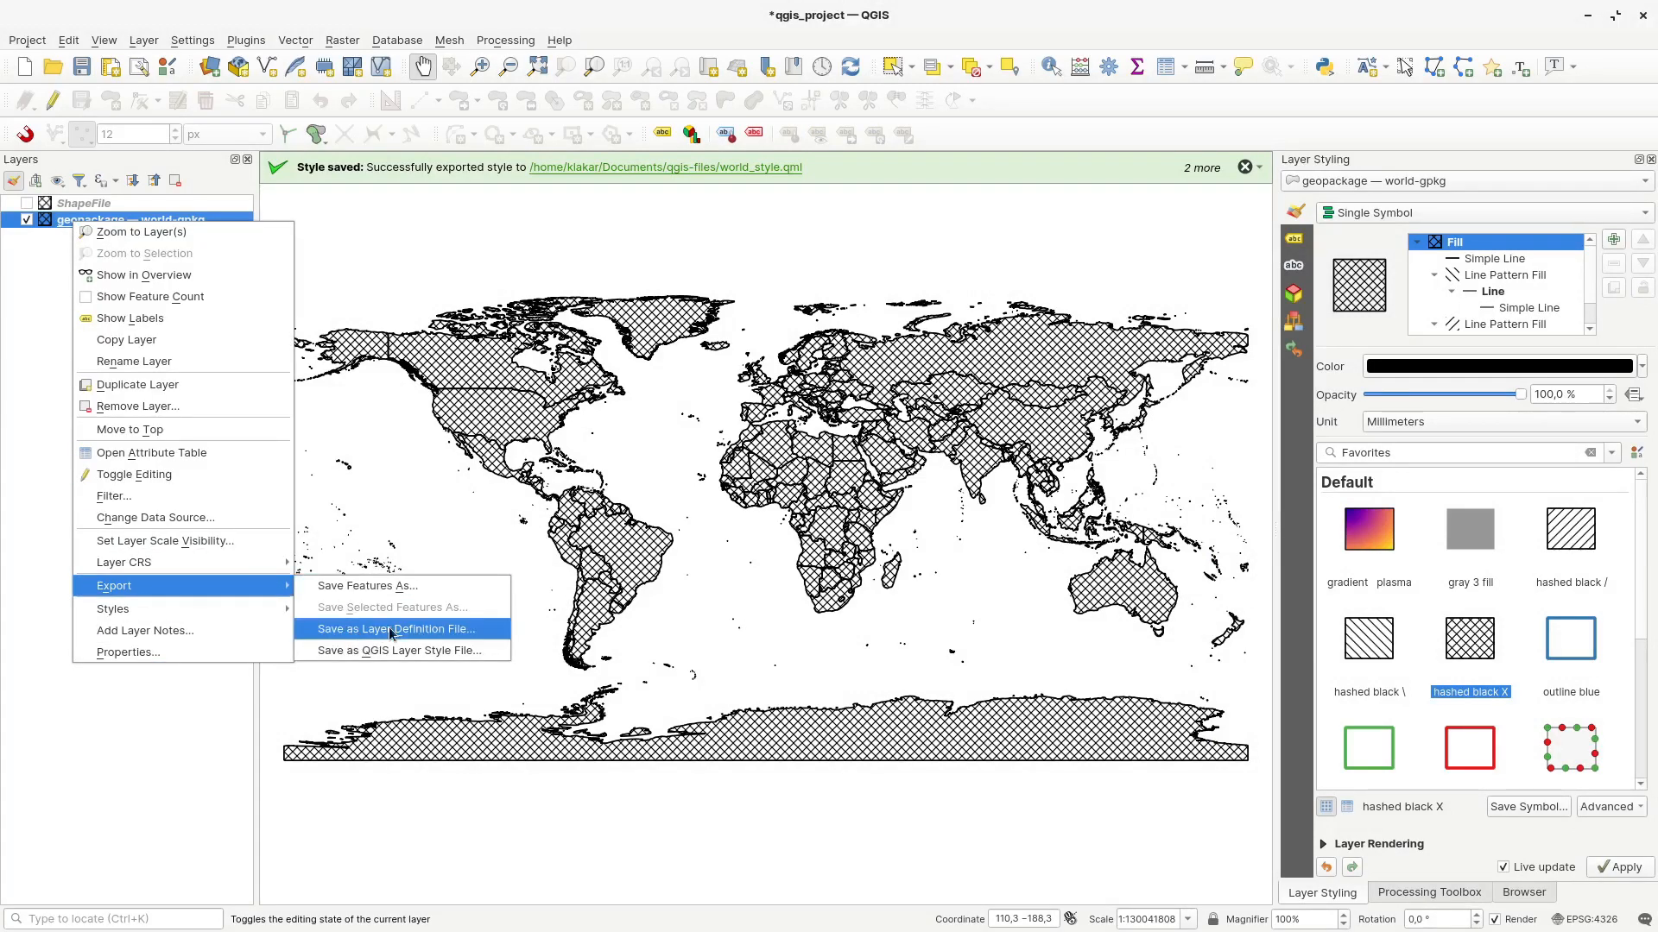
{"action": "left_click", "coordinate": [435, 630]}
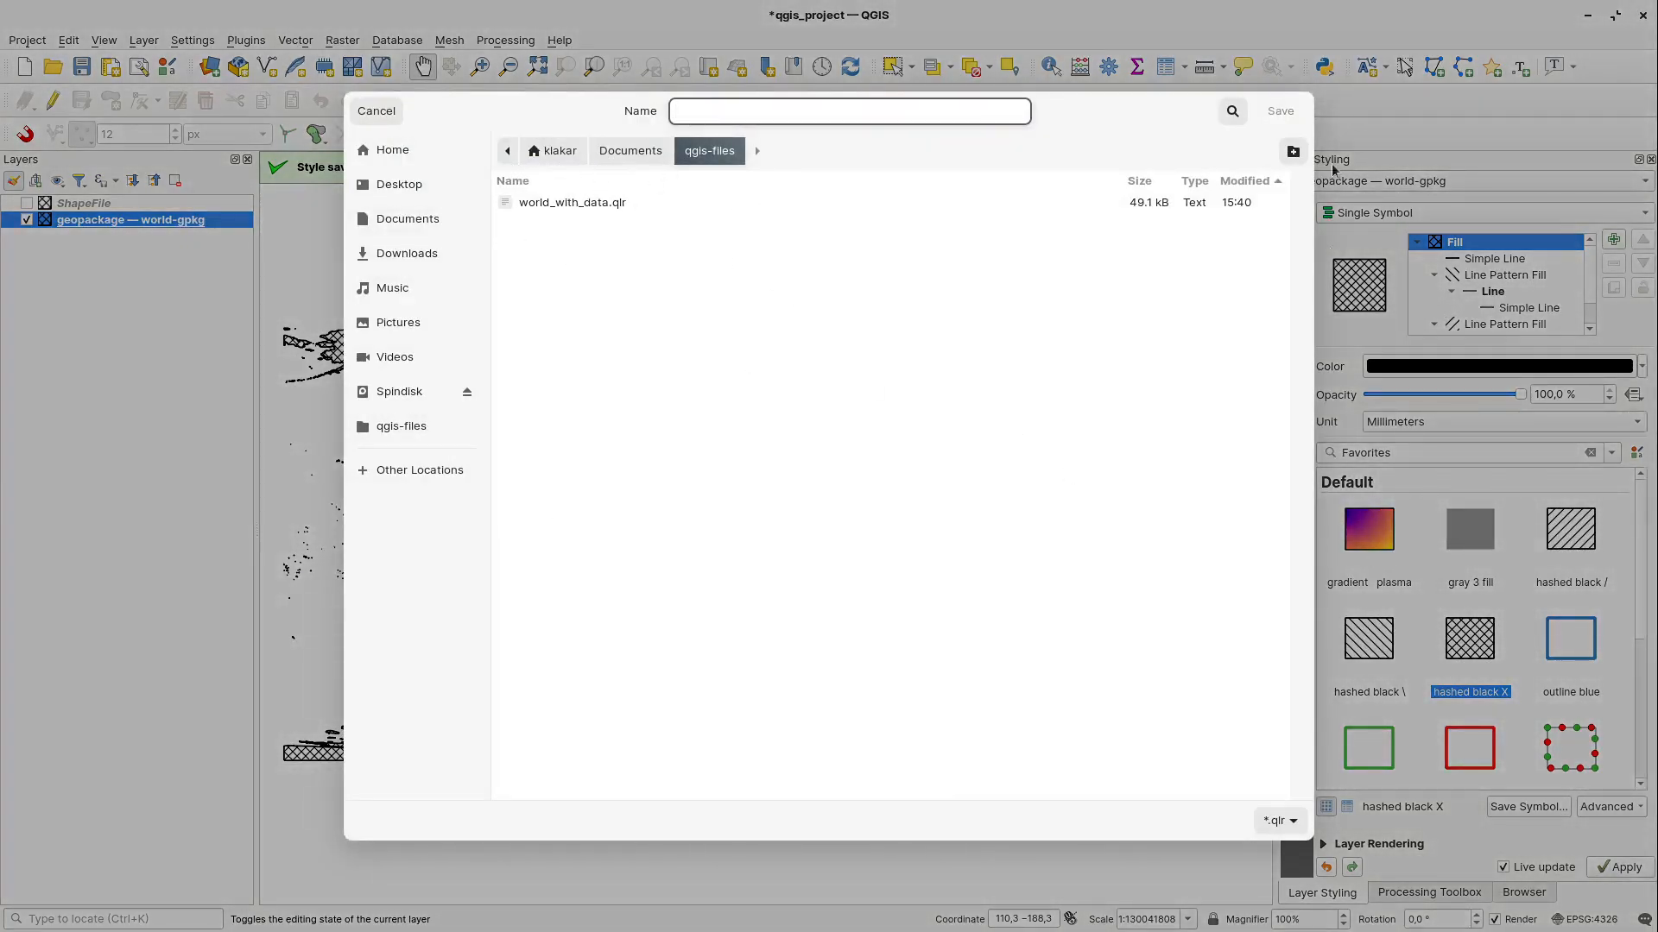
{"action": "left_click", "coordinate": [382, 112]}
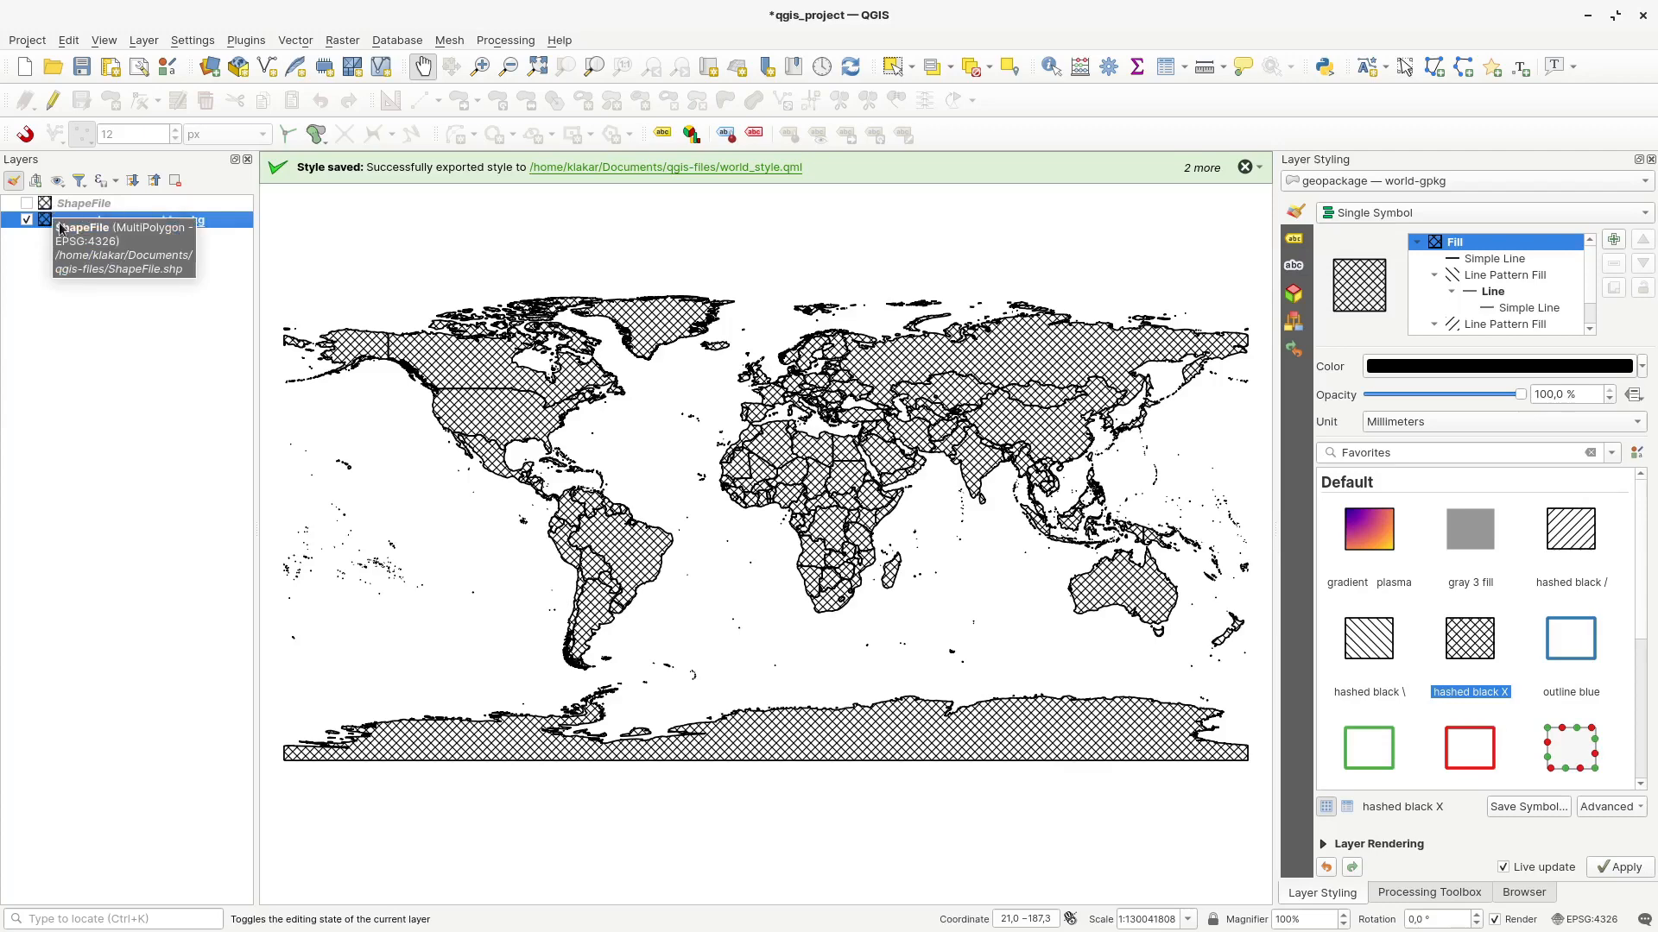
Step: Save the geopackage — world-gpkg layer's current style as its default in the datasource database
{"action": "right_click", "coordinate": [75, 226]}
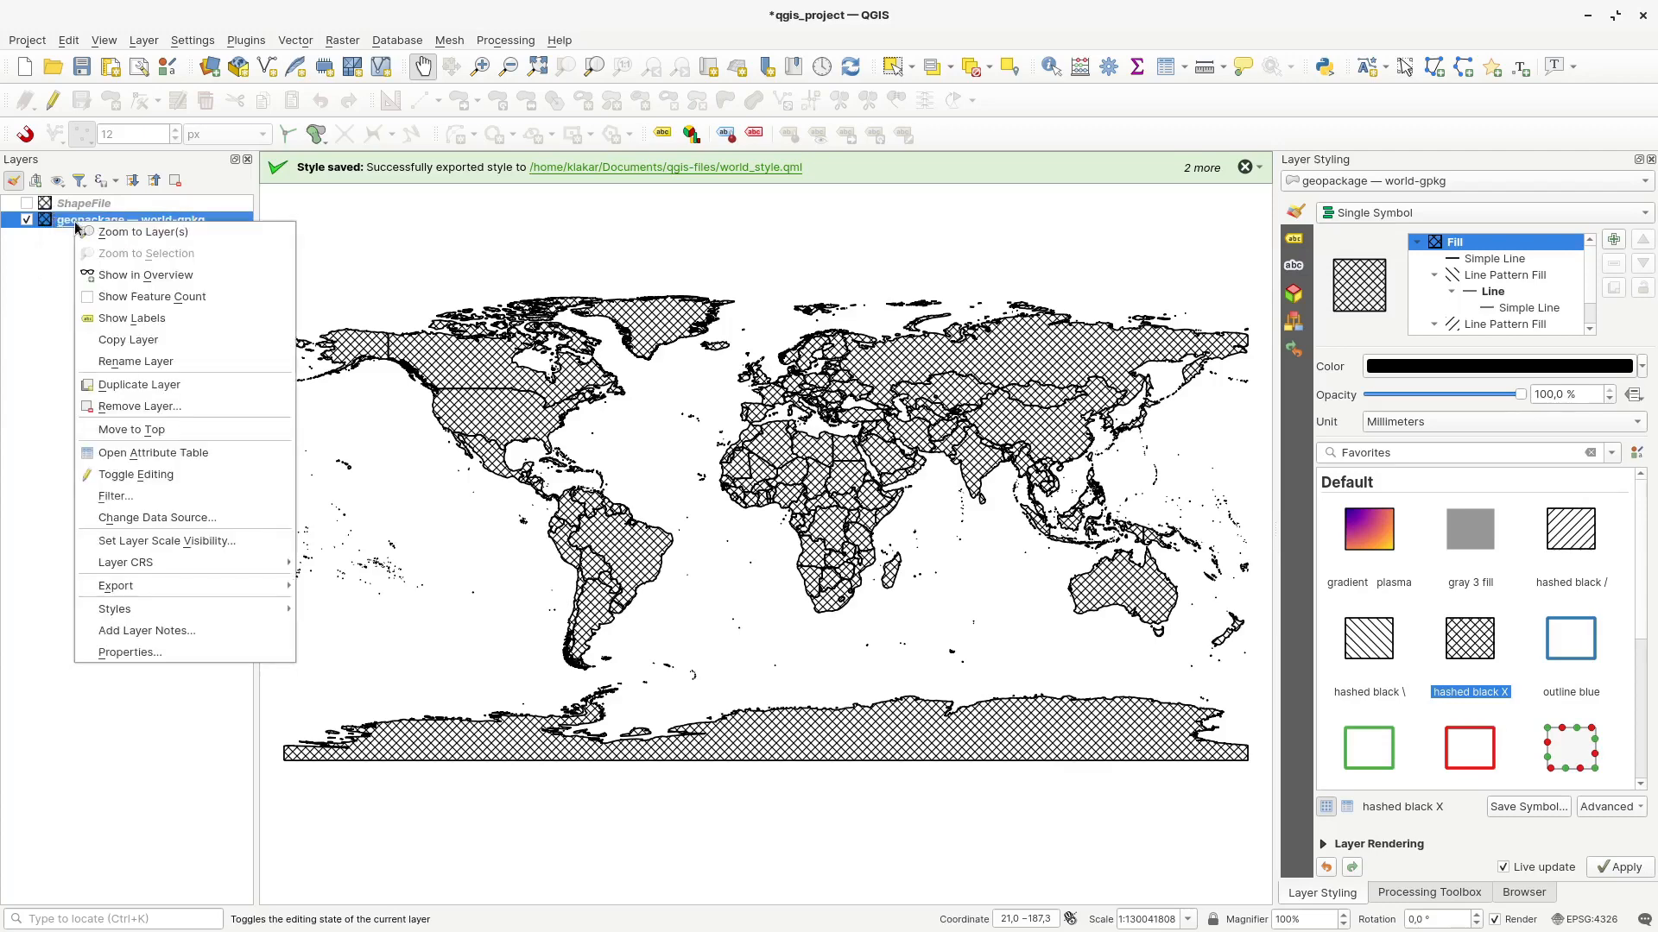
{"action": "left_click", "coordinate": [121, 653]}
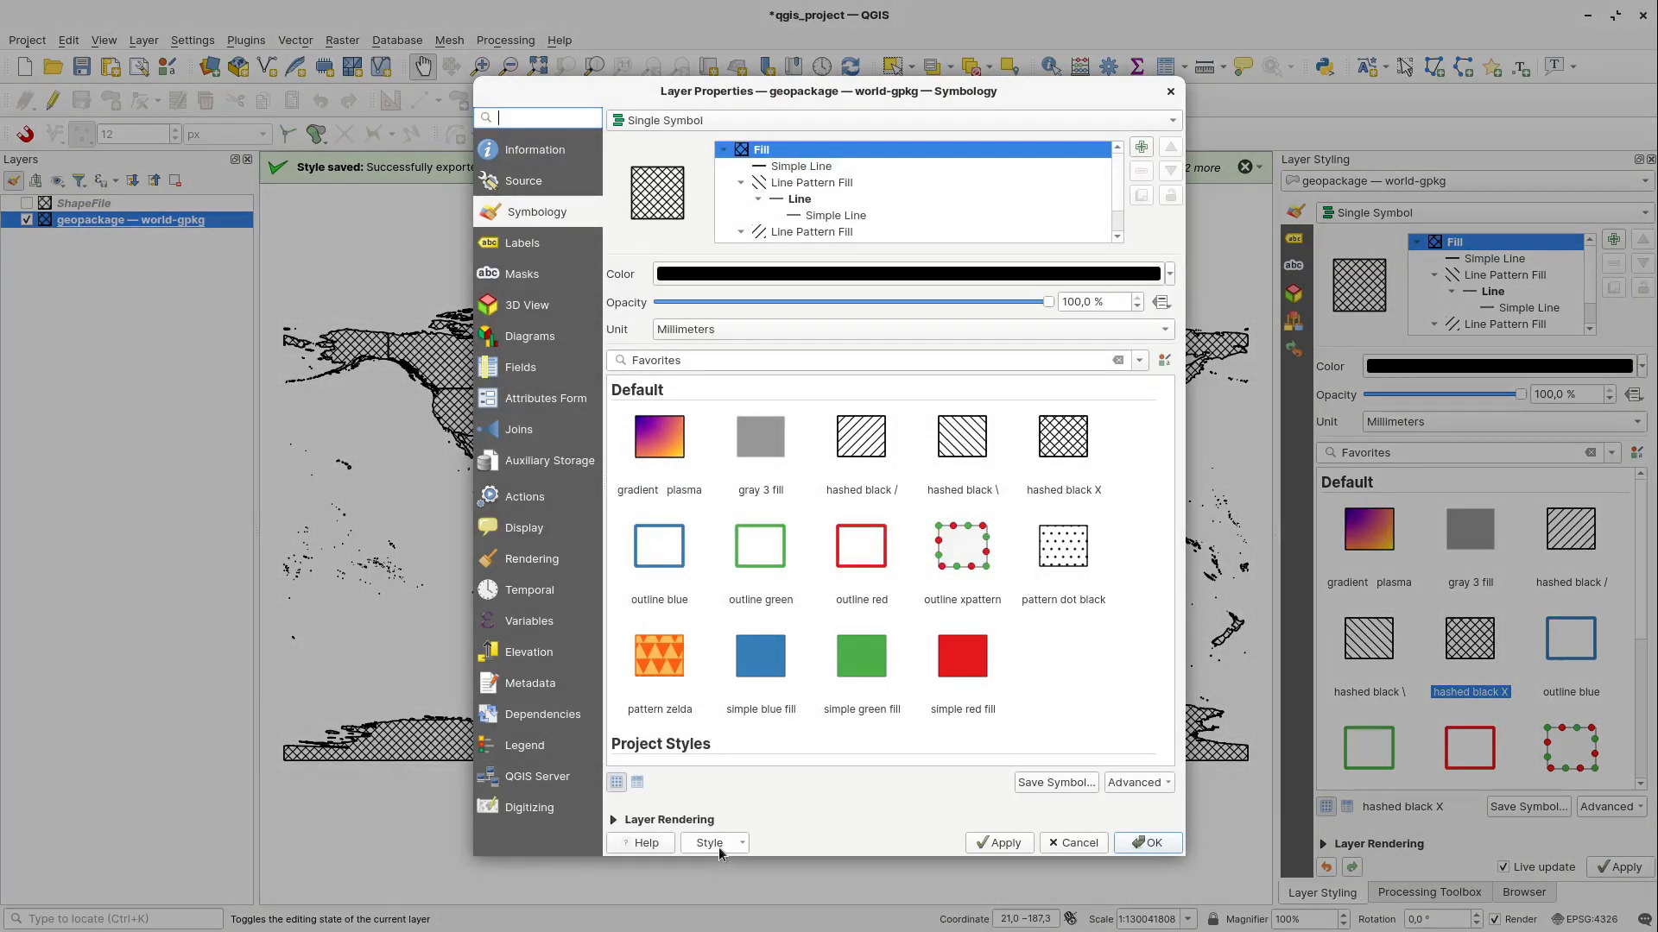
{"action": "left_click", "coordinate": [730, 850]}
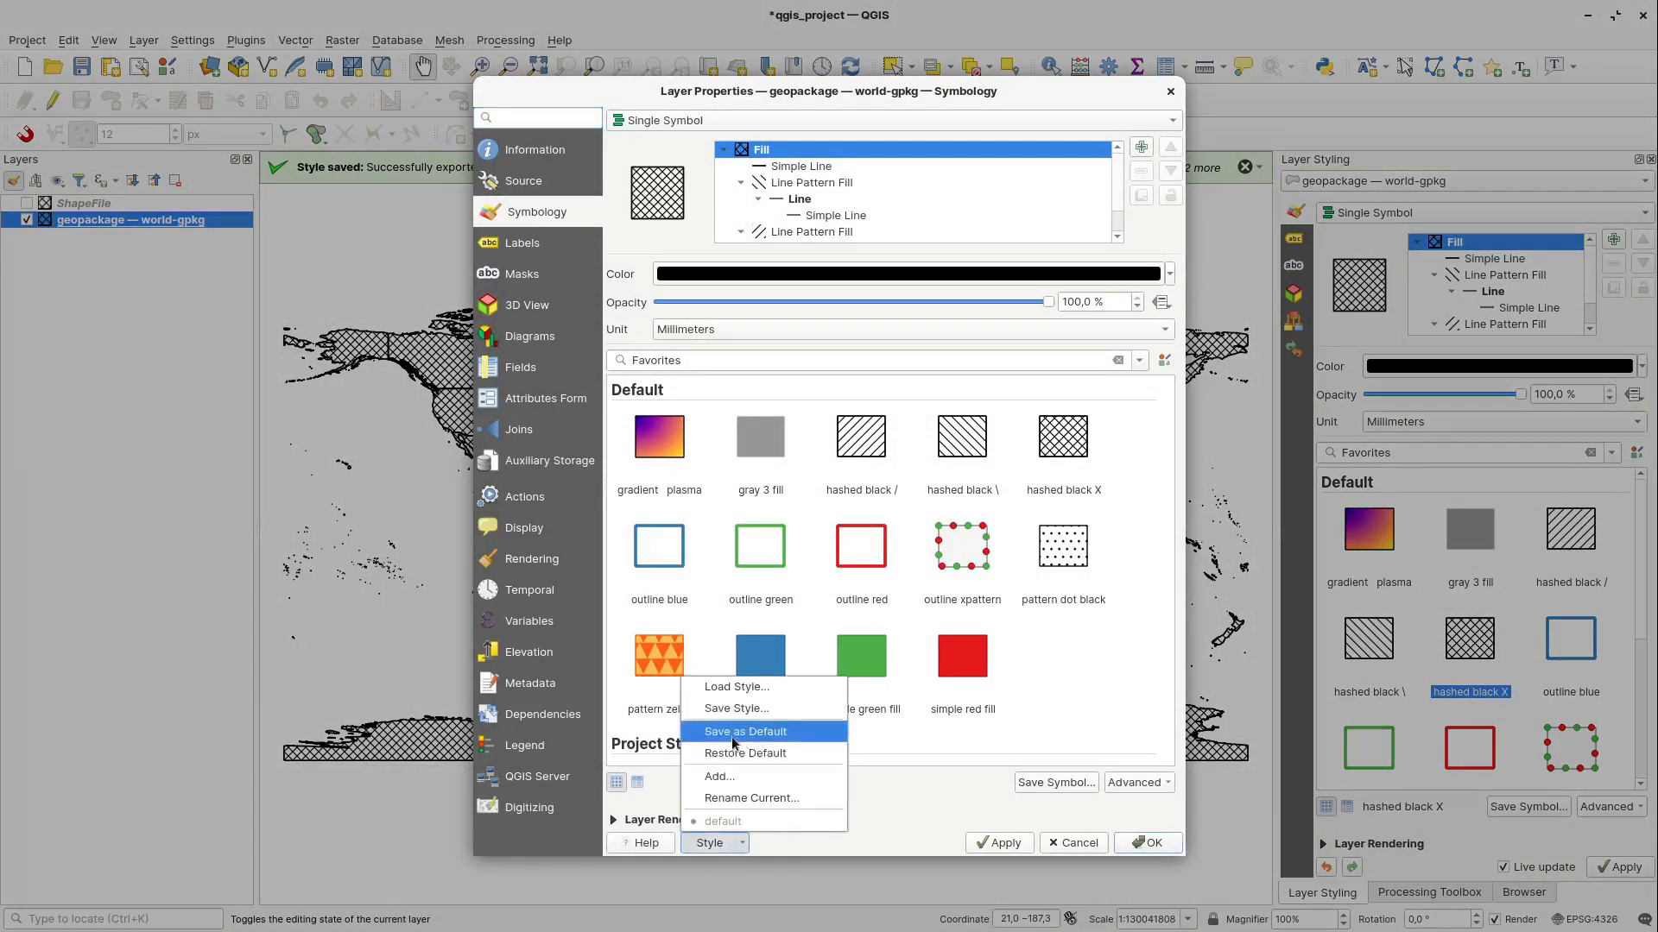
{"action": "left_click", "coordinate": [789, 733]}
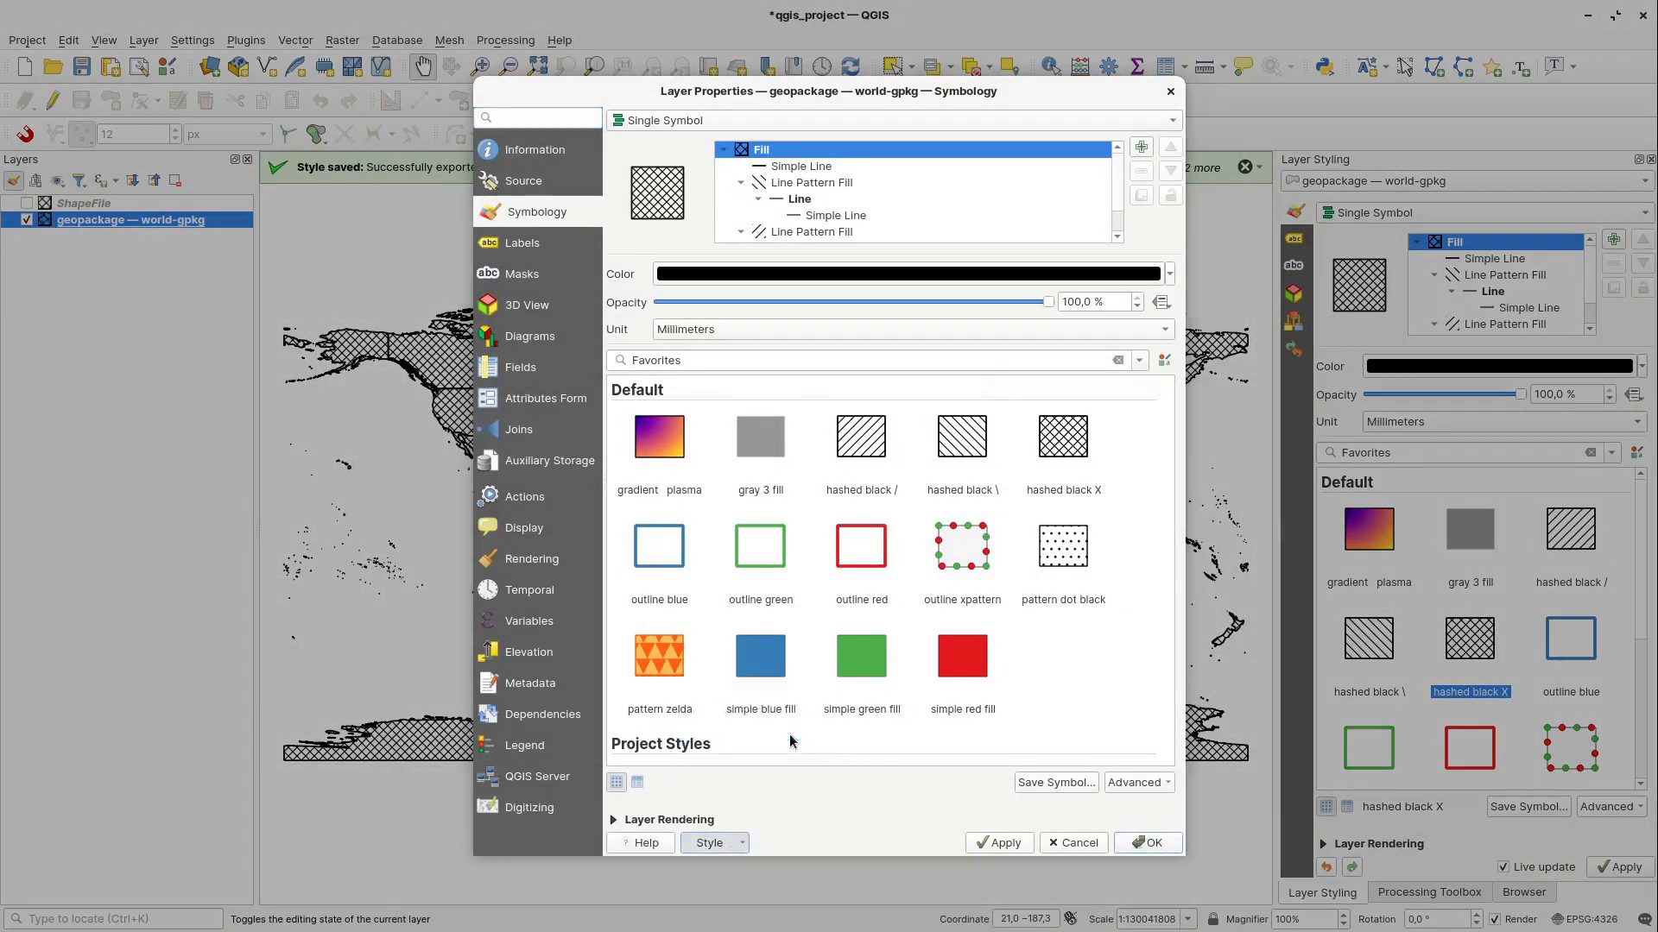
{"action": "left_click_drag", "start_coordinate": [851, 373], "coordinate": [833, 334]}
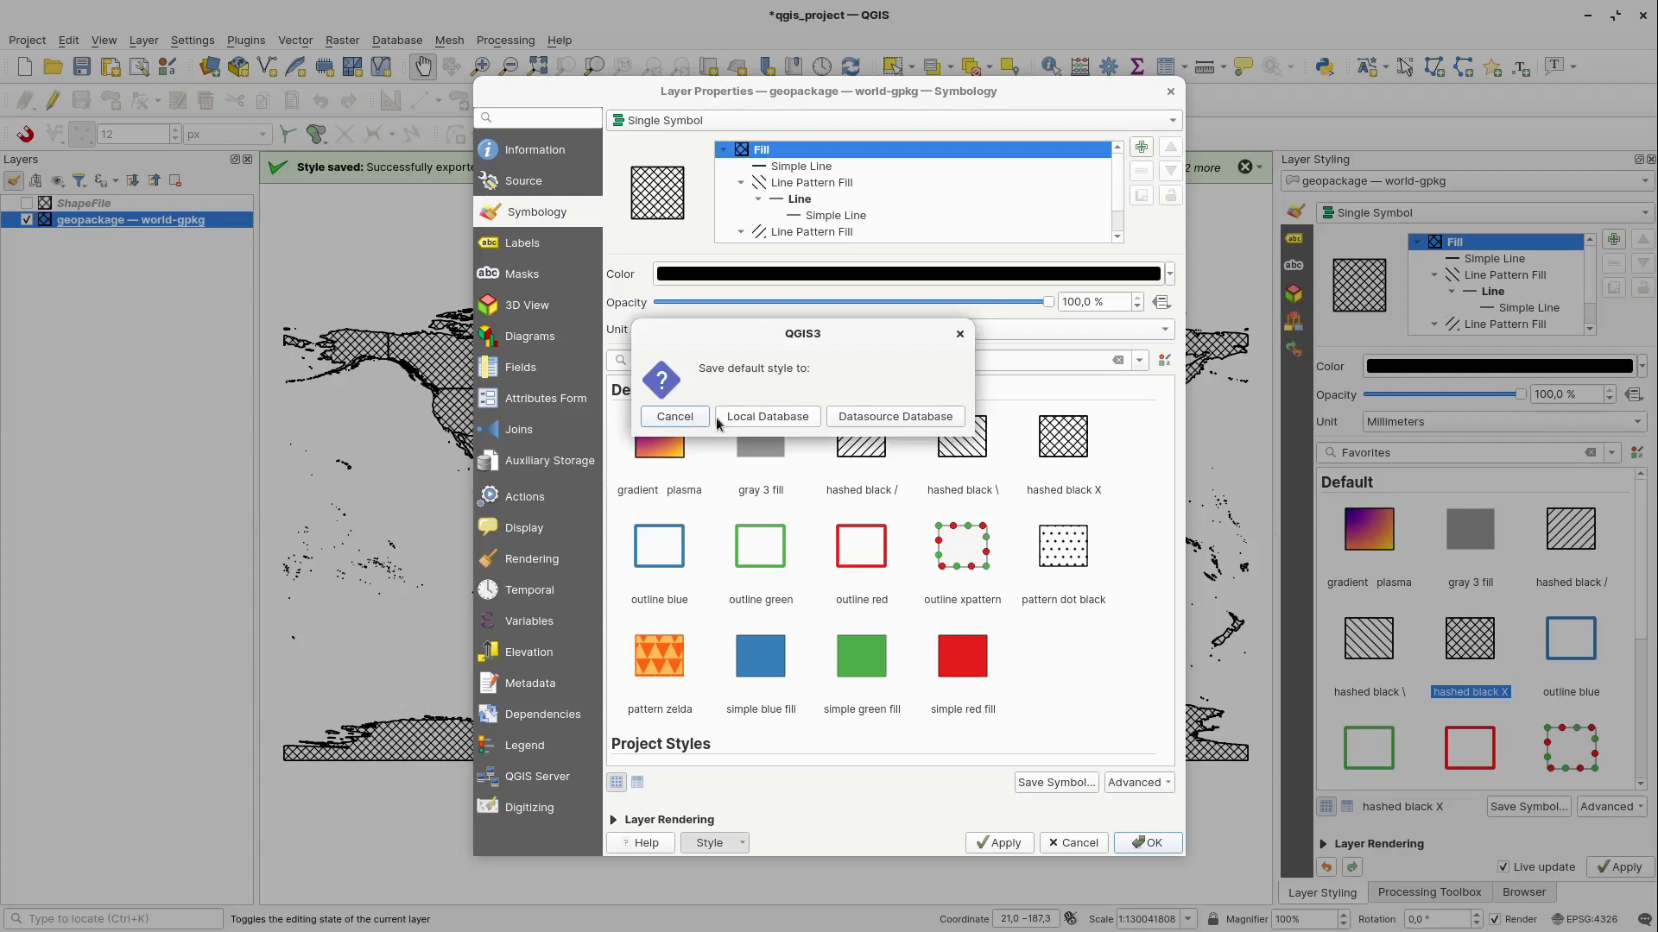
{"action": "left_click", "coordinate": [892, 423]}
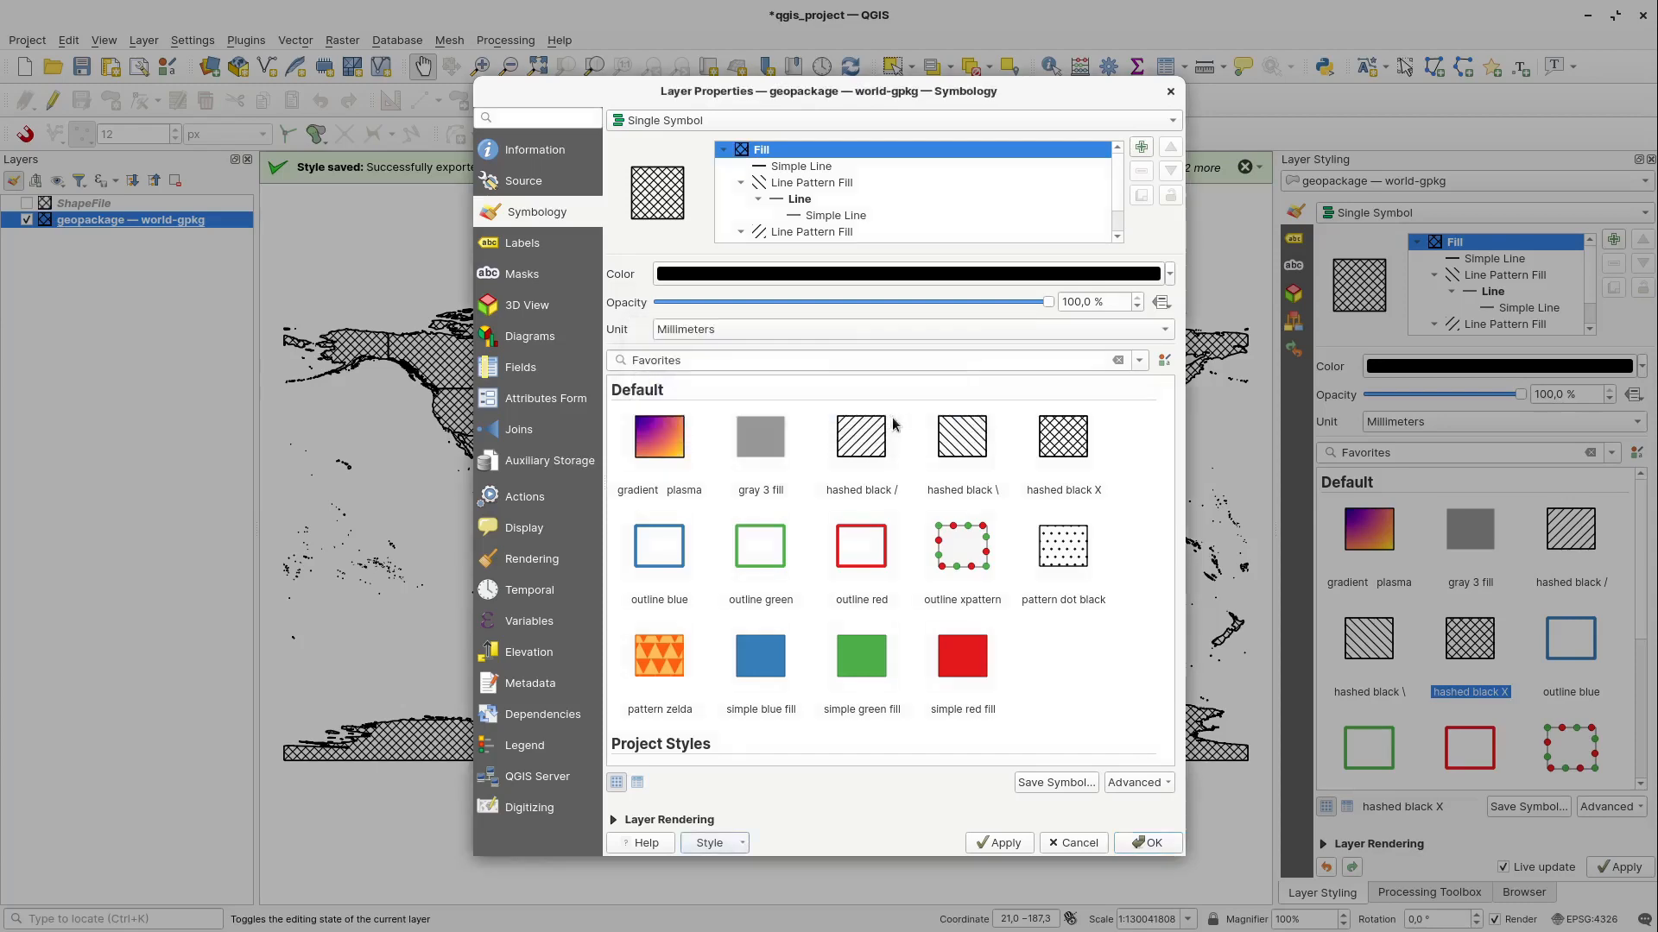
{"action": "left_click", "coordinate": [1153, 844]}
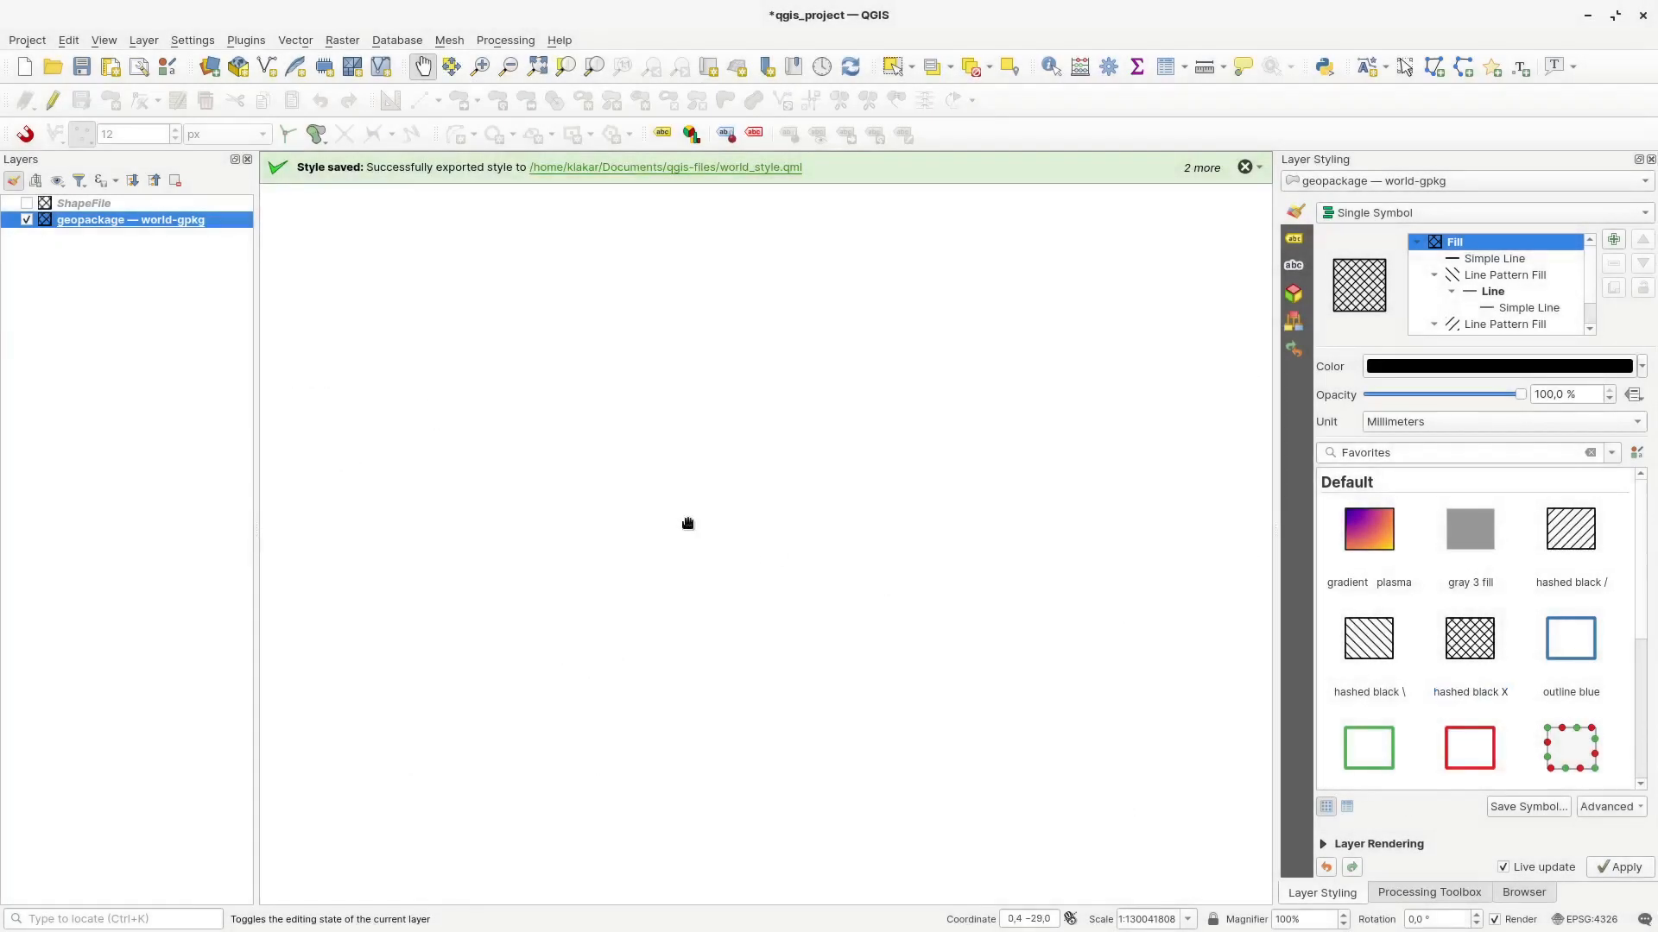
Step: Remove the geopackage — world-gpkg layer and re-add world-gpkg from geopackage.gpkg to the map to test the stored default style
{"action": "right_click", "coordinate": [81, 220]}
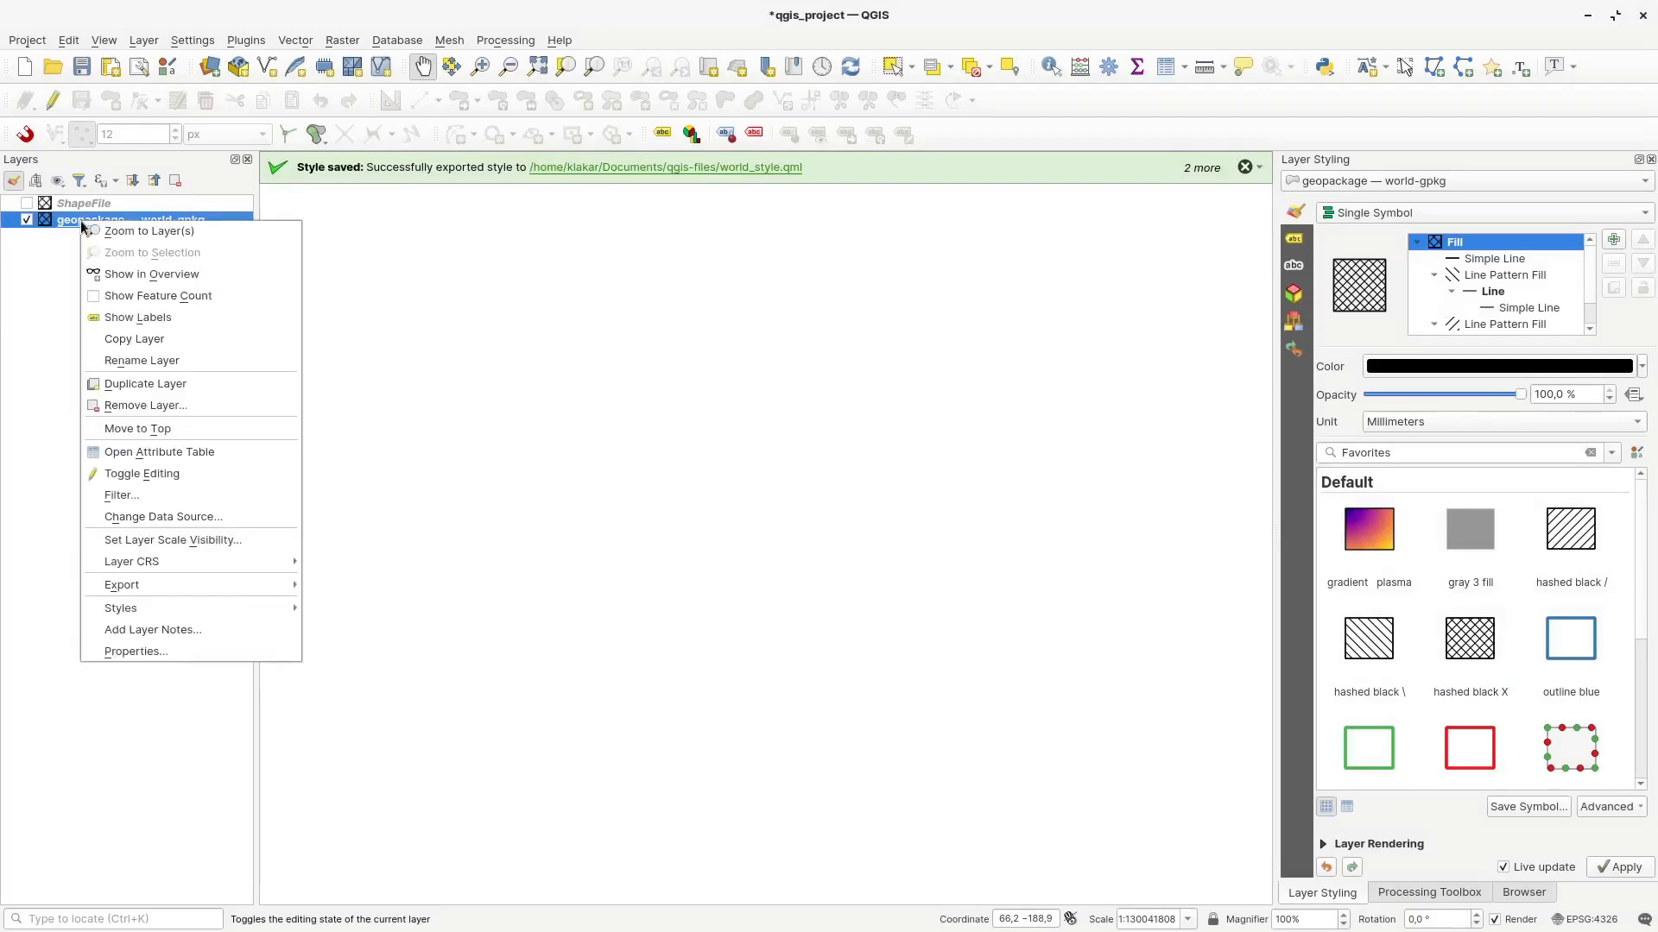
{"action": "left_click", "coordinate": [141, 411]}
{"action": "left_click", "coordinate": [883, 506]}
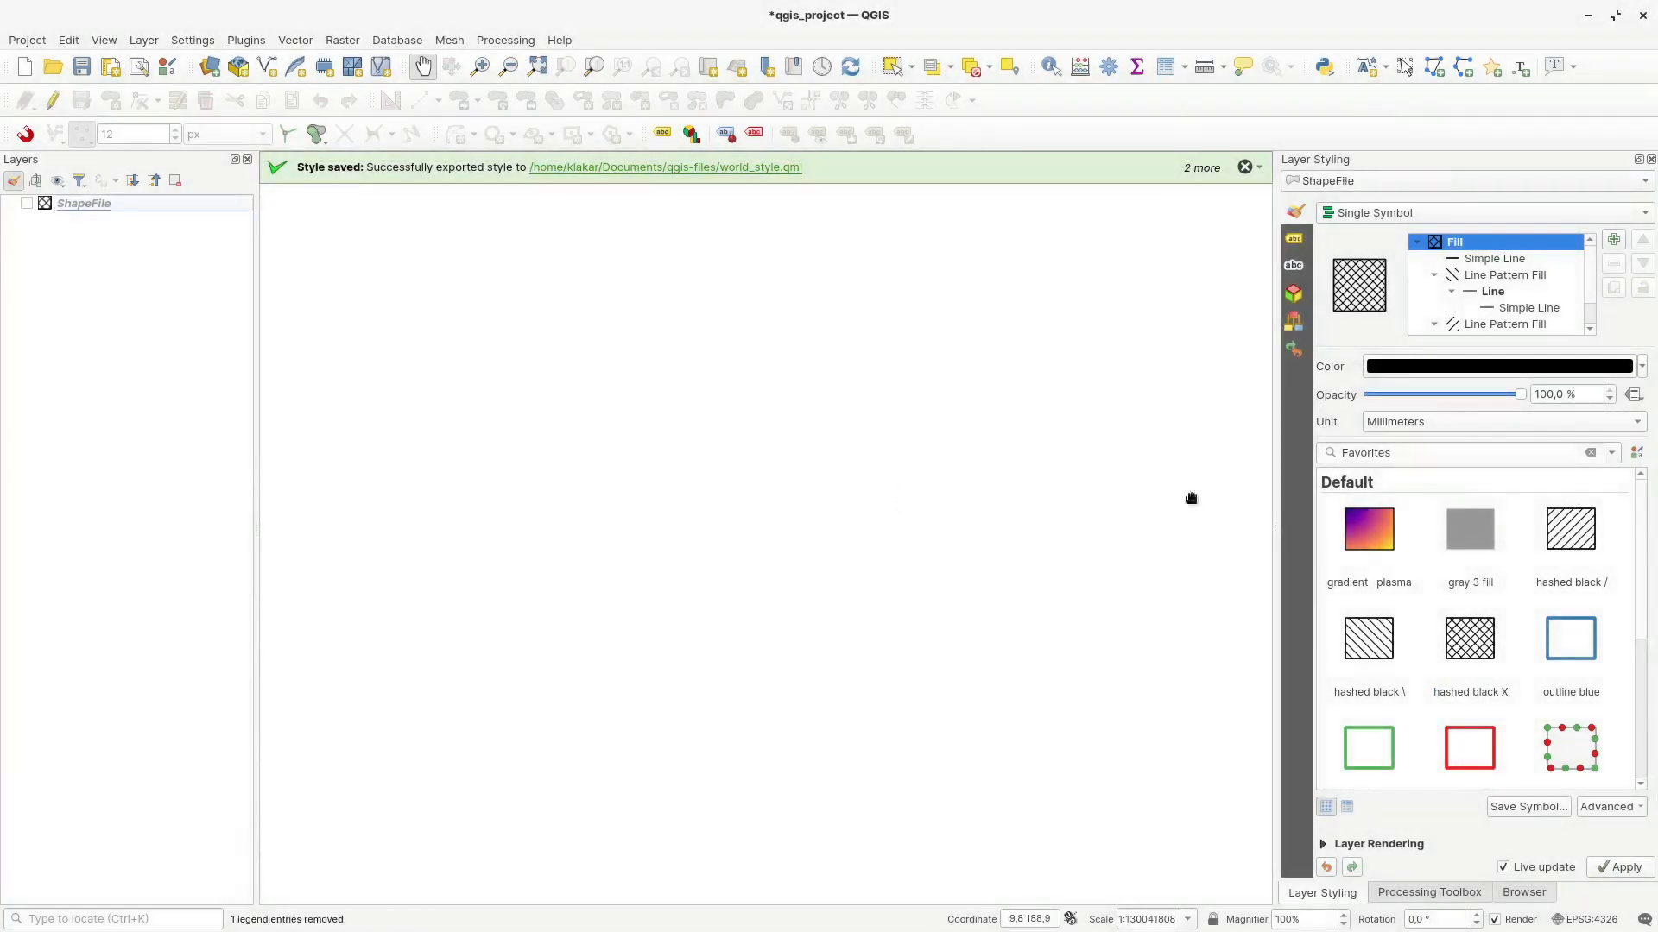
{"action": "left_click", "coordinate": [1526, 894]}
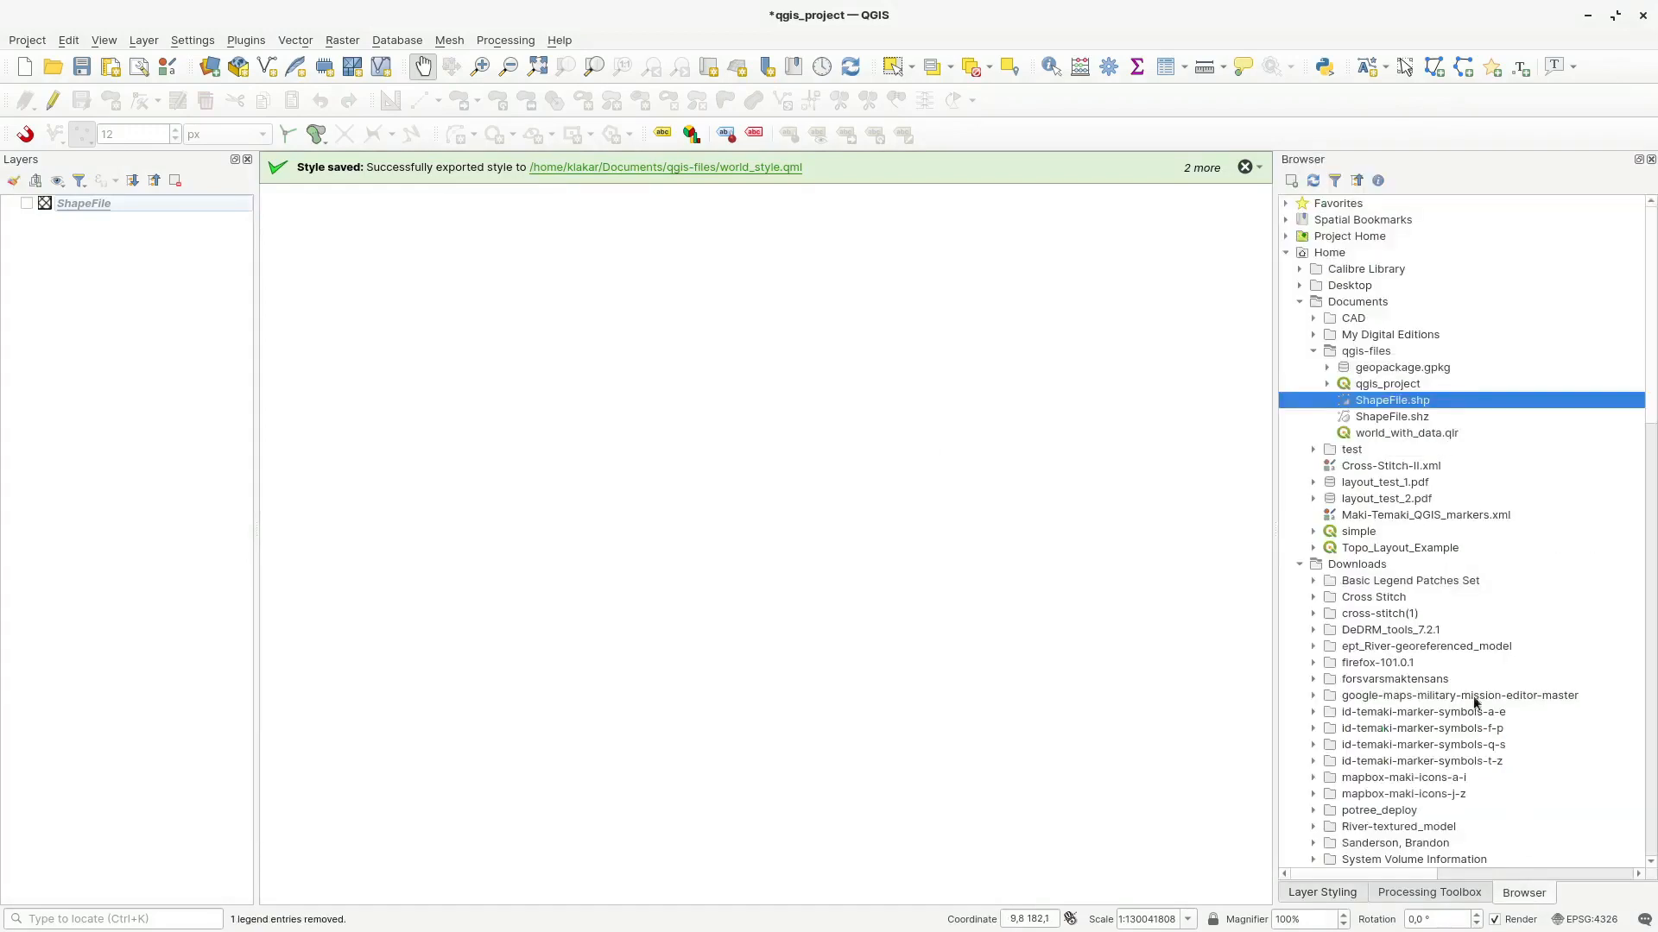
{"action": "left_click", "coordinate": [1327, 368]}
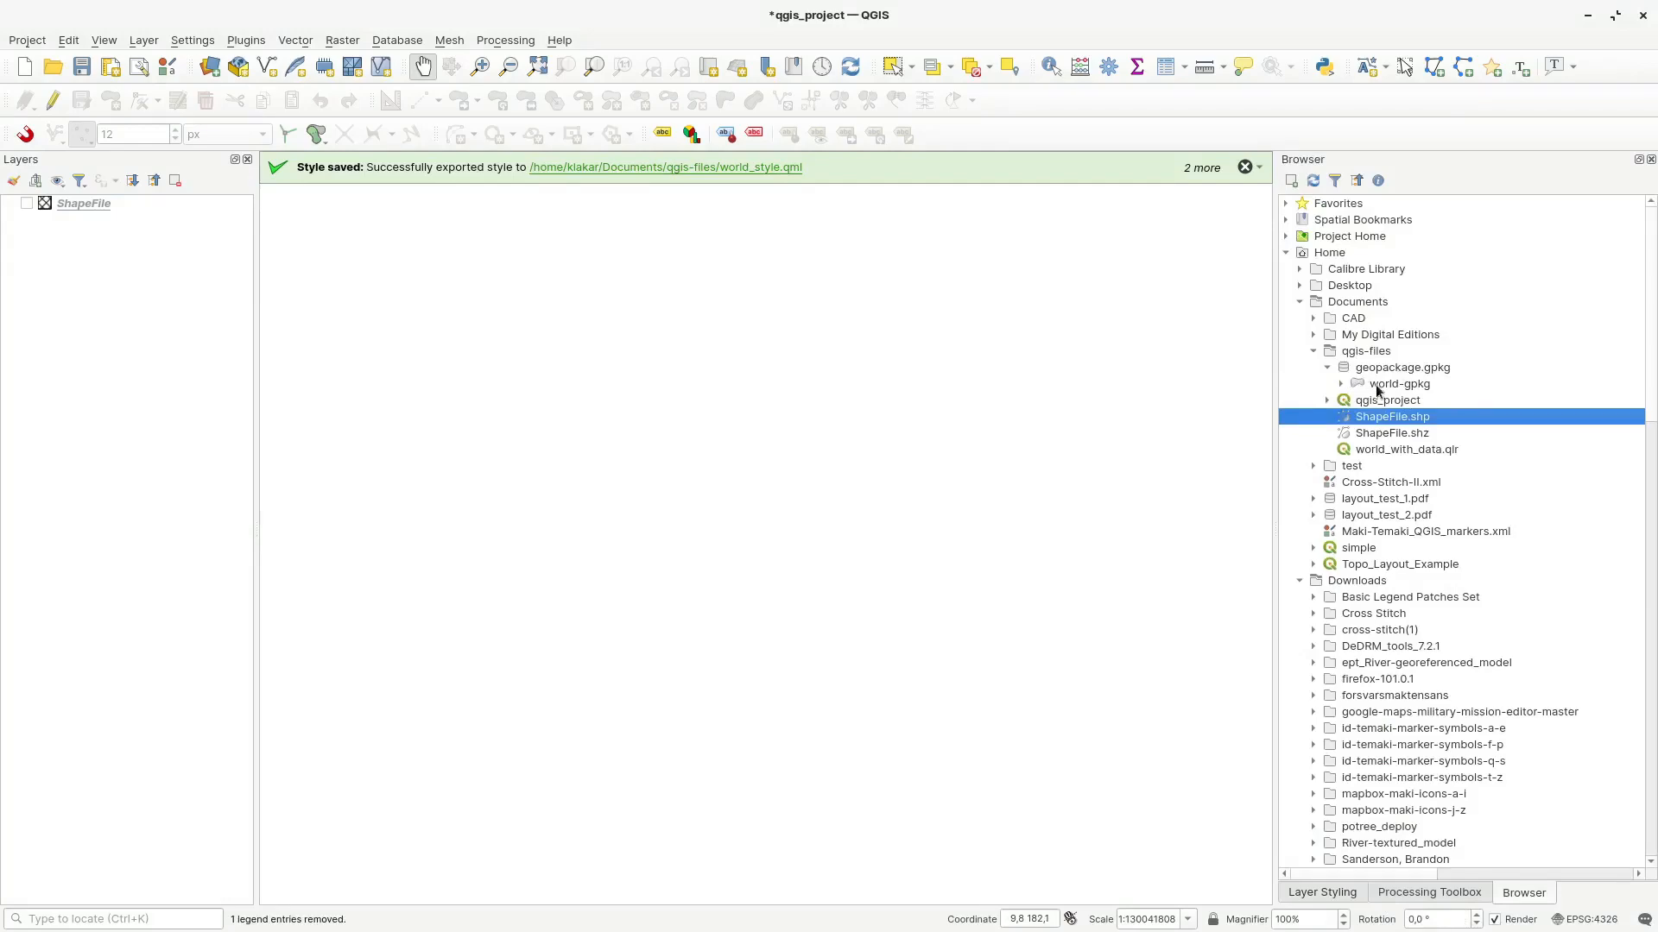
{"action": "left_click_drag", "start_coordinate": [1414, 385], "coordinate": [763, 478]}
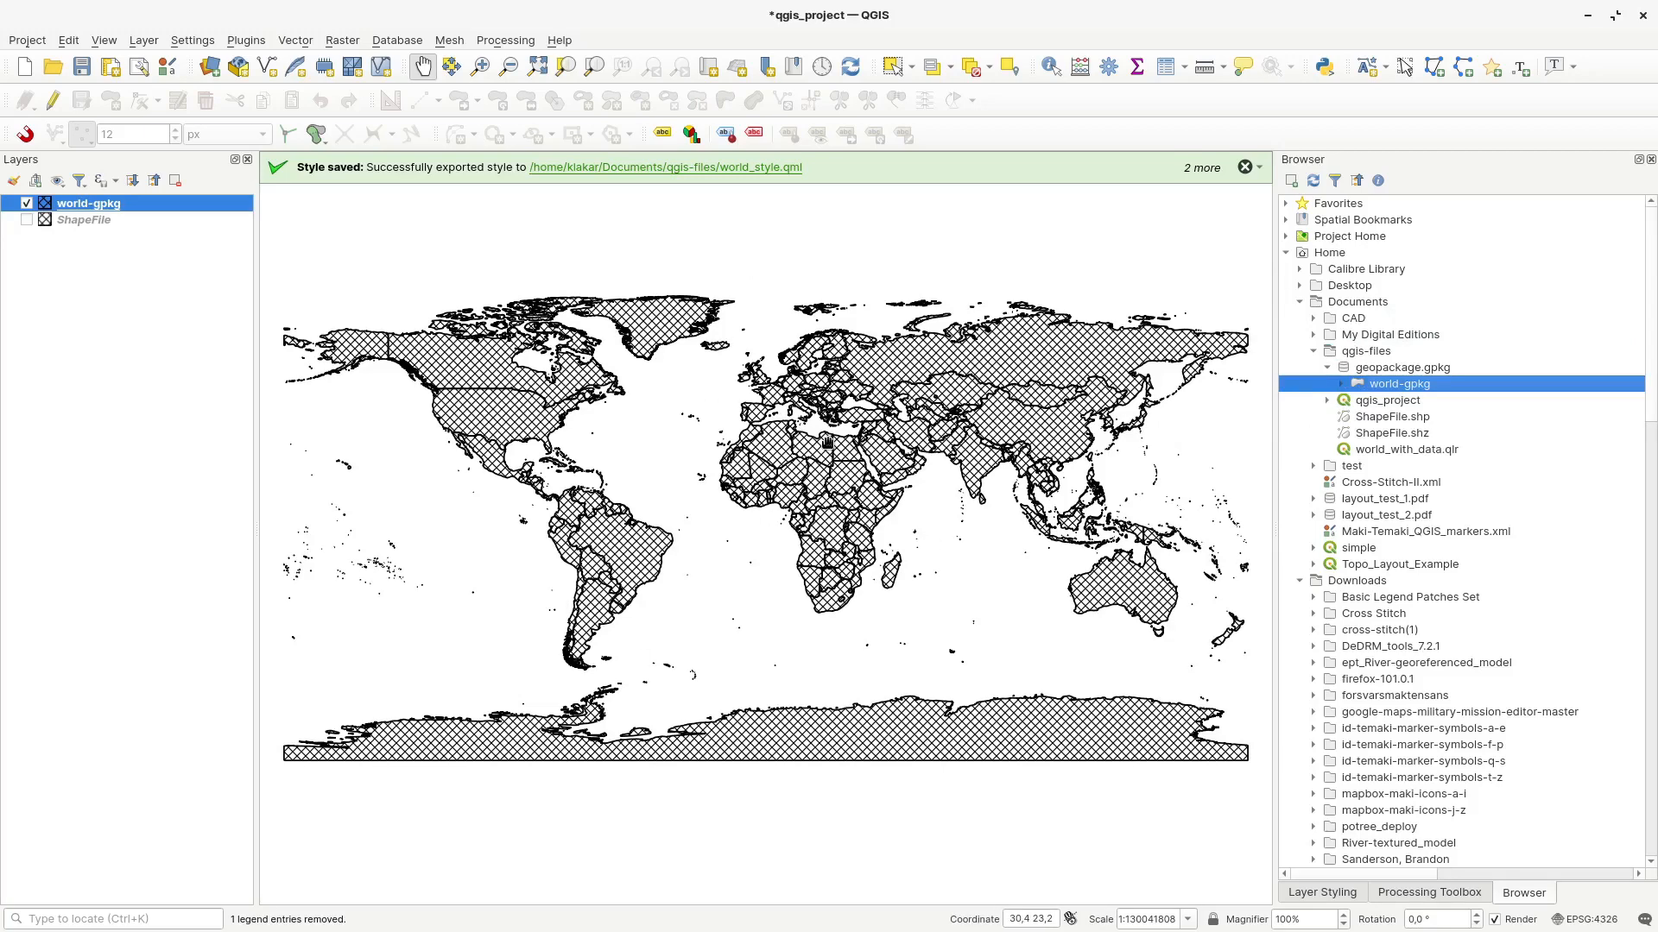
Step: Switch to the file manager and compare geopackage.gpkg with the ShapeFile component files and ShapeFile.qml in the qgis-files folder
{"action": "key", "text": "alt+Tab"}
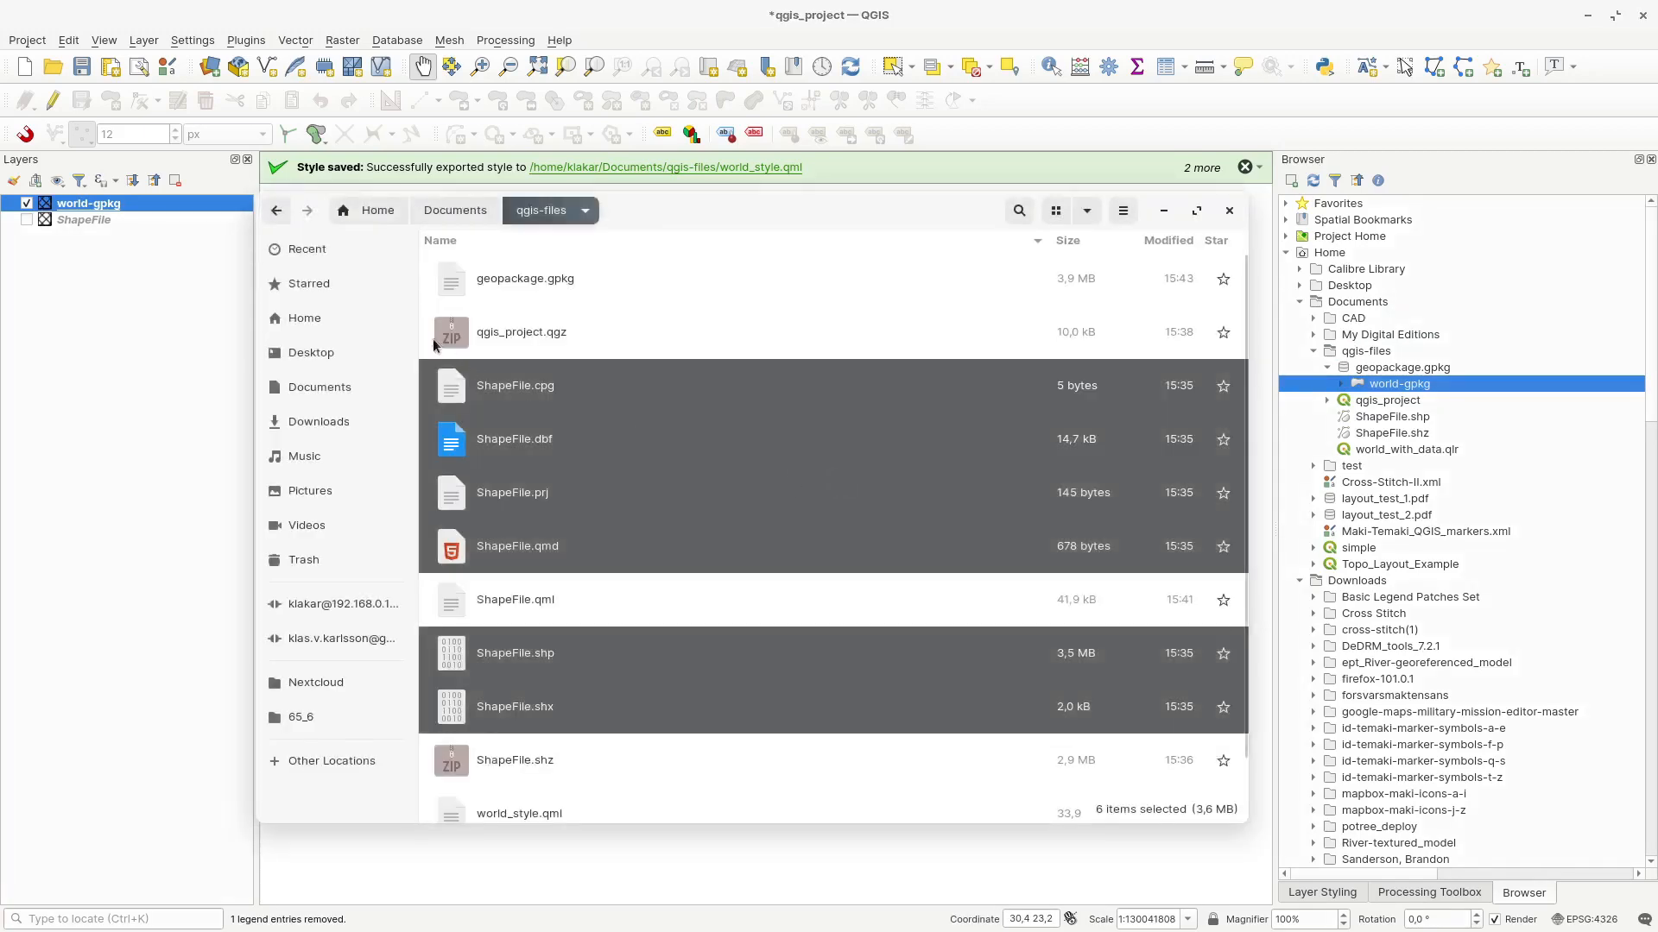
{"action": "left_click", "coordinate": [541, 281]}
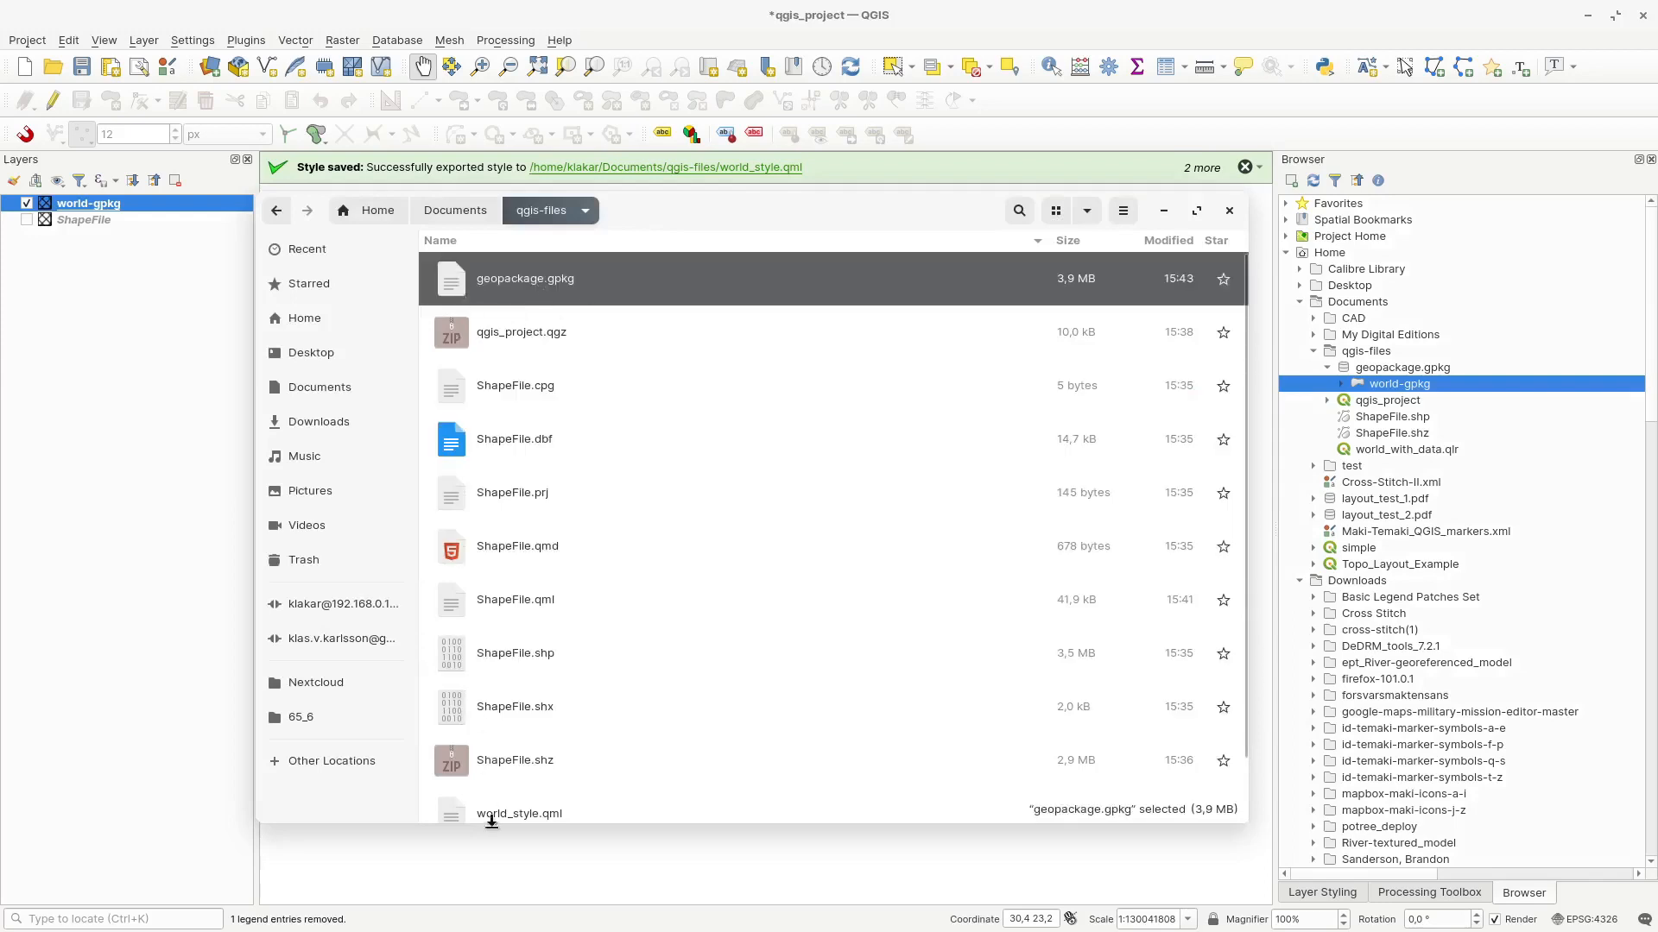
{"action": "scroll", "coordinate": [516, 661], "scroll_direction": "down", "scroll_amount": 1}
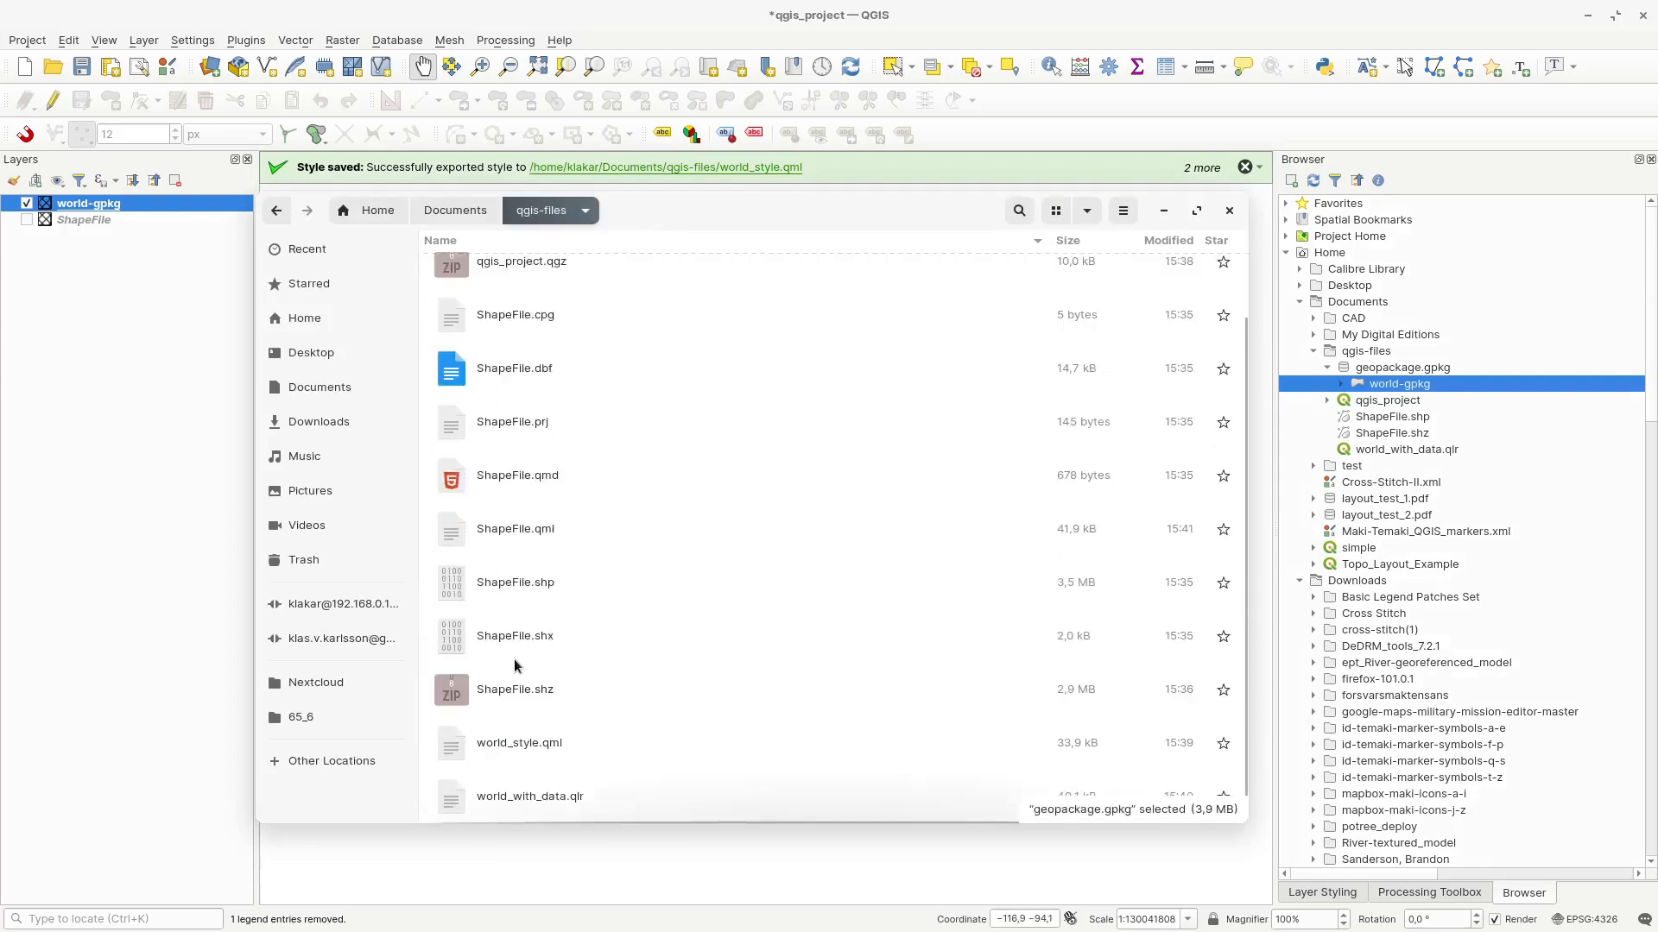
{"action": "scroll", "coordinate": [516, 661], "scroll_direction": "up", "scroll_amount": 1}
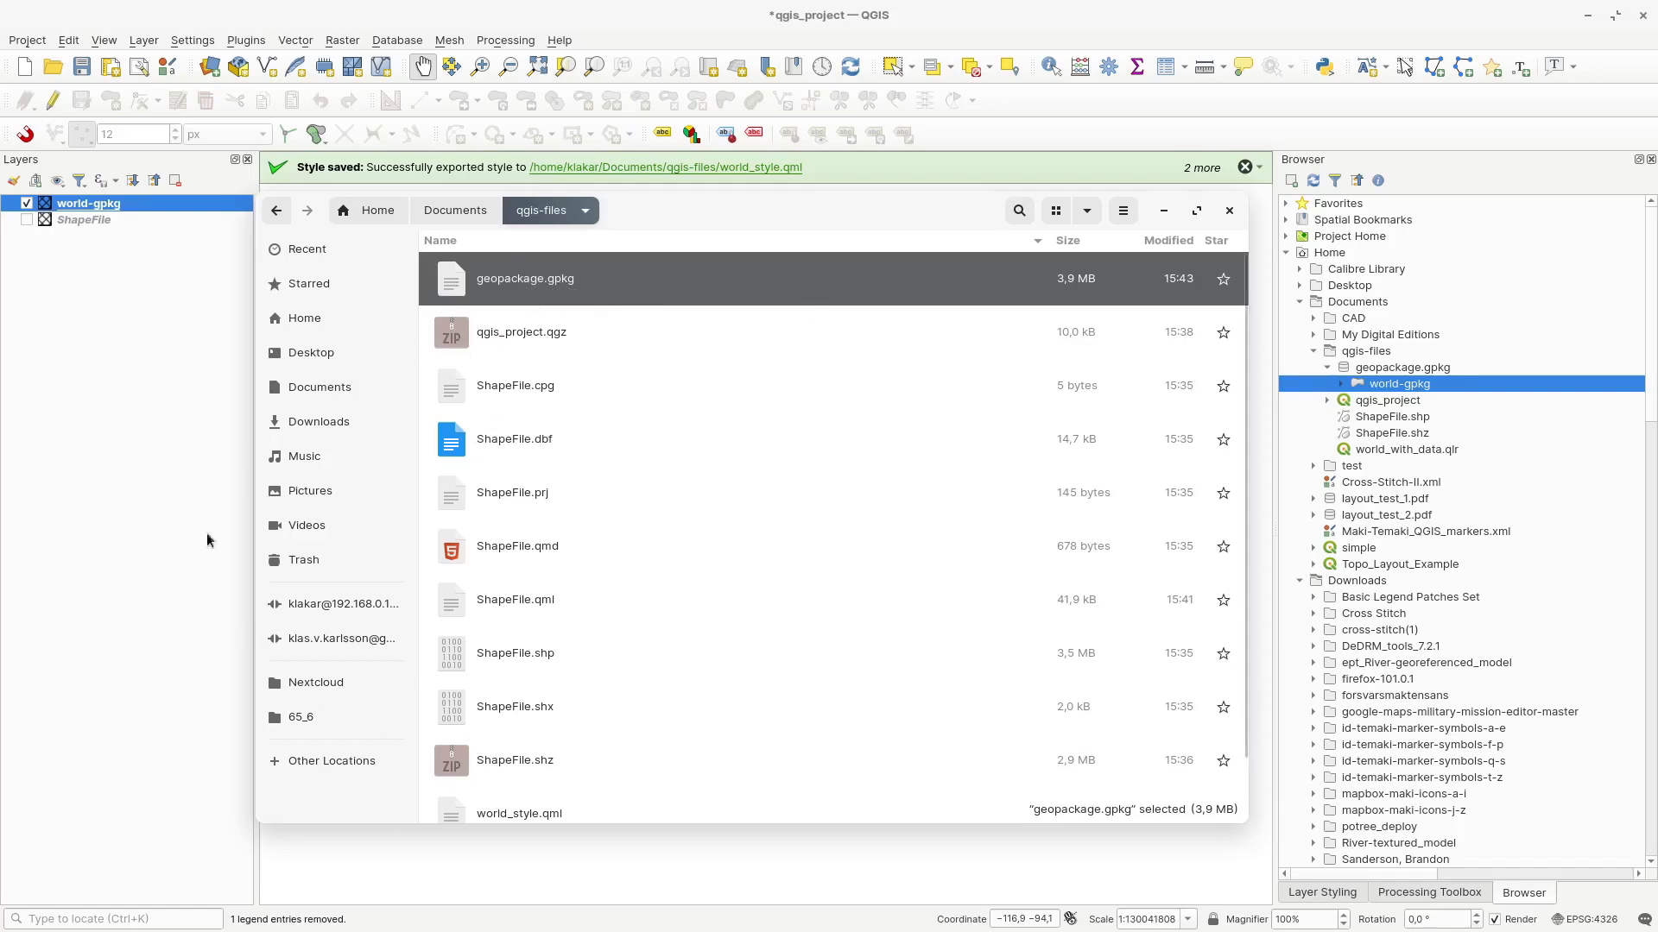
{"action": "left_click", "coordinate": [712, 12]}
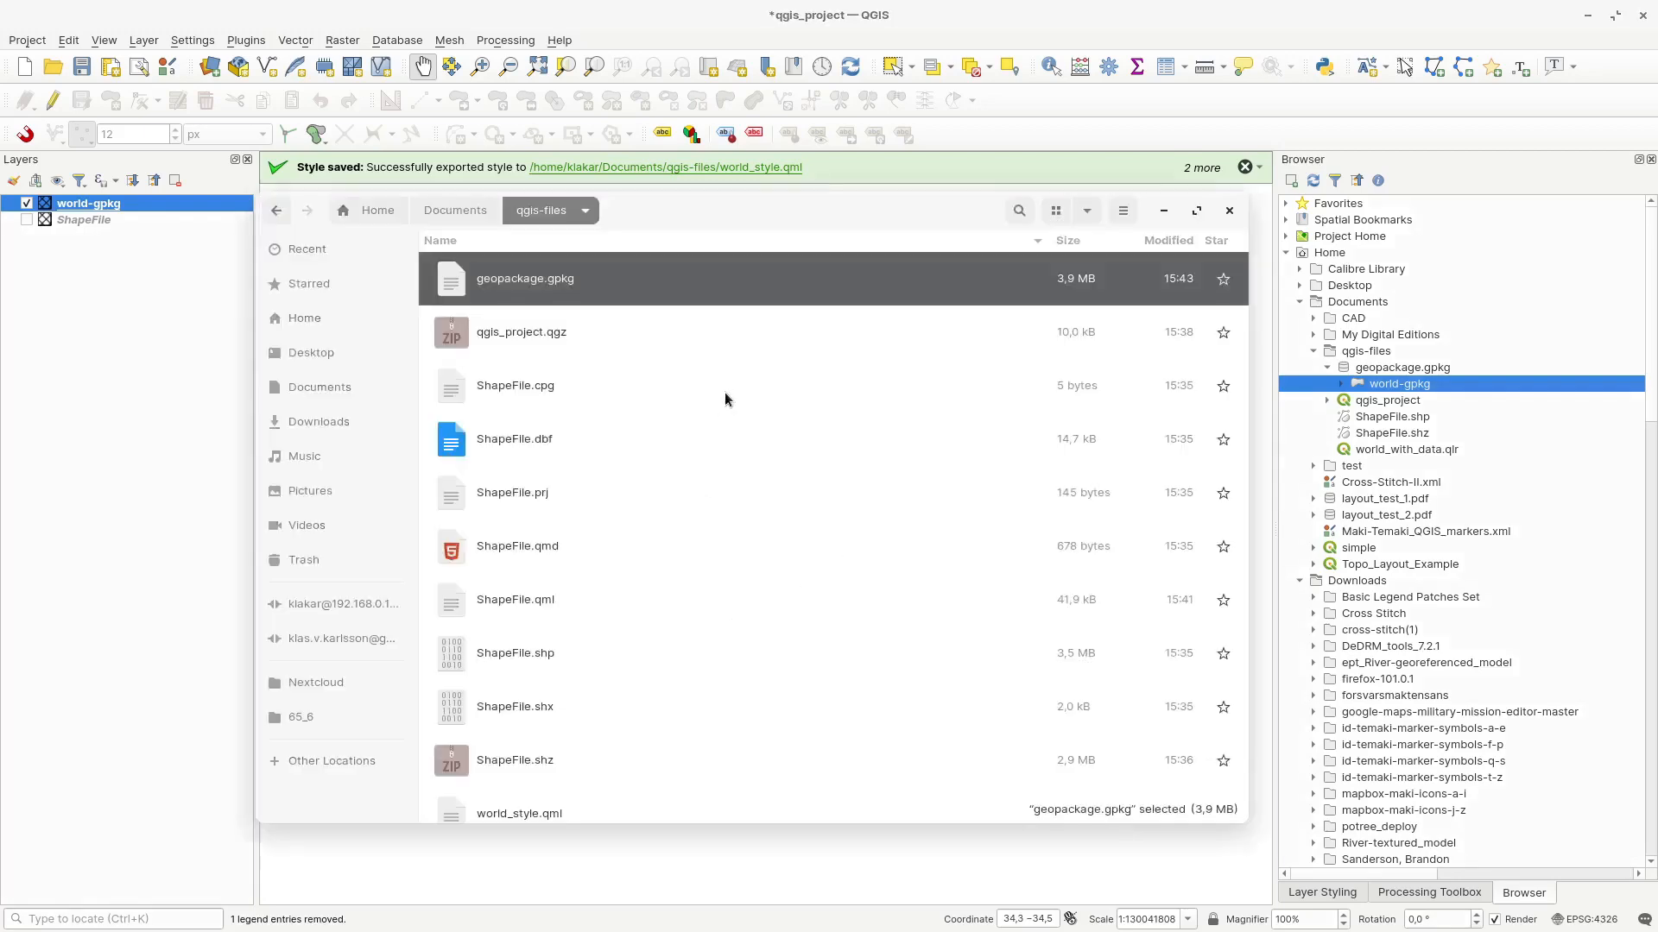
{"action": "left_click", "coordinate": [526, 380]}
{"action": "left_click", "coordinate": [510, 707], "text": "shift"}
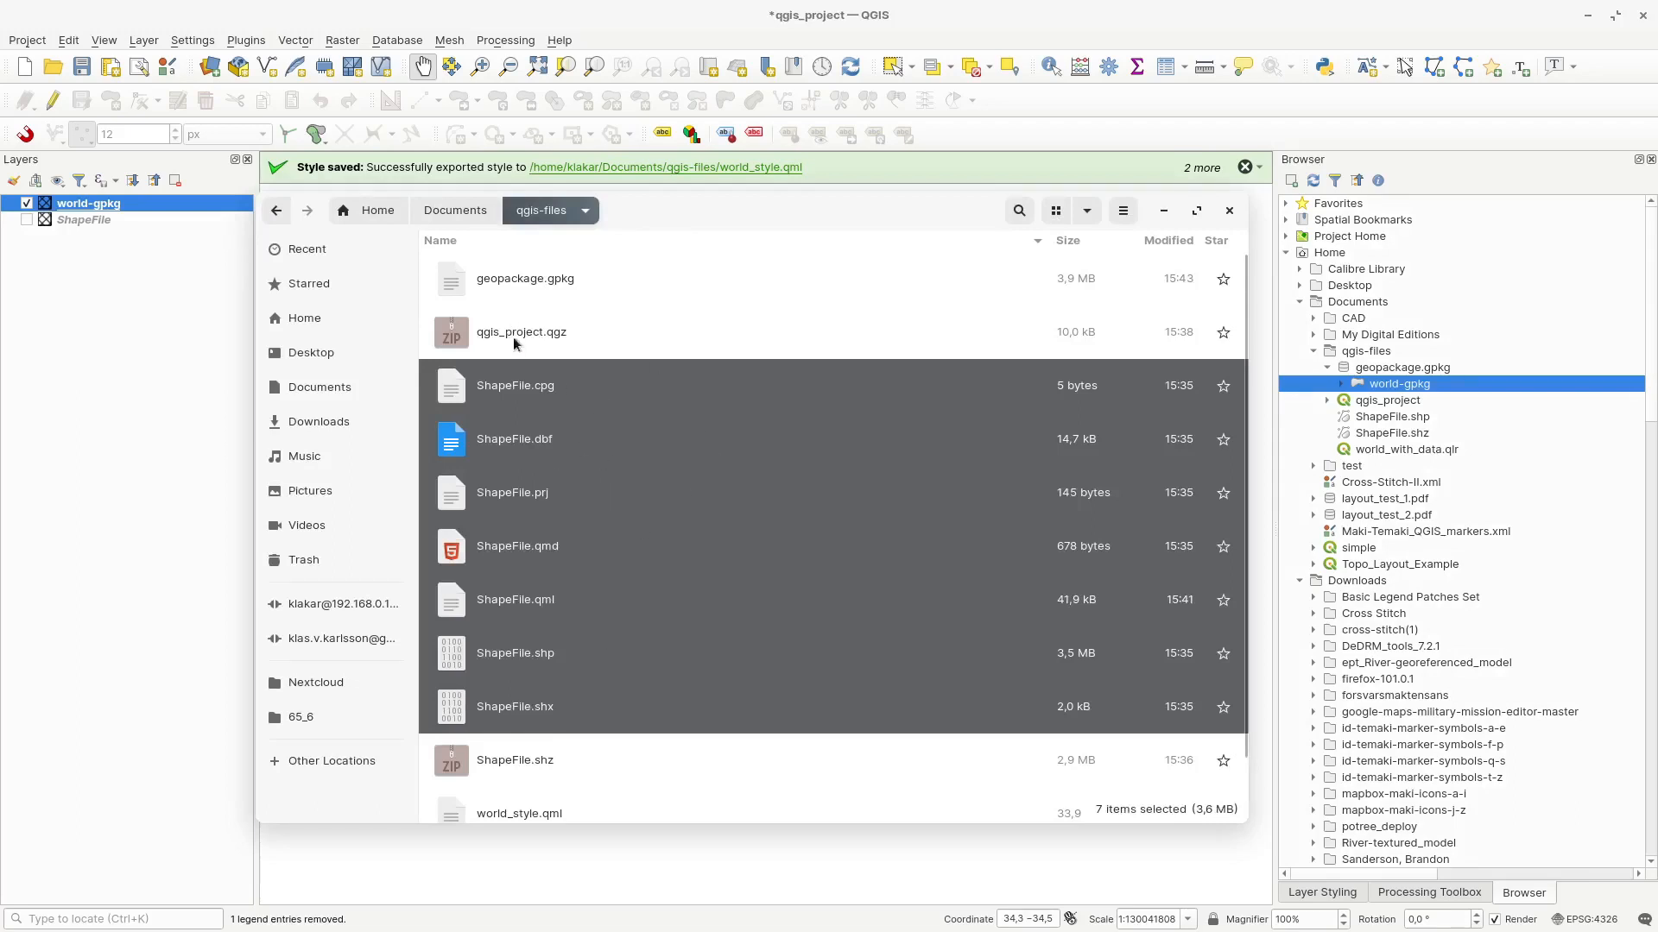
{"action": "left_click", "coordinate": [556, 285]}
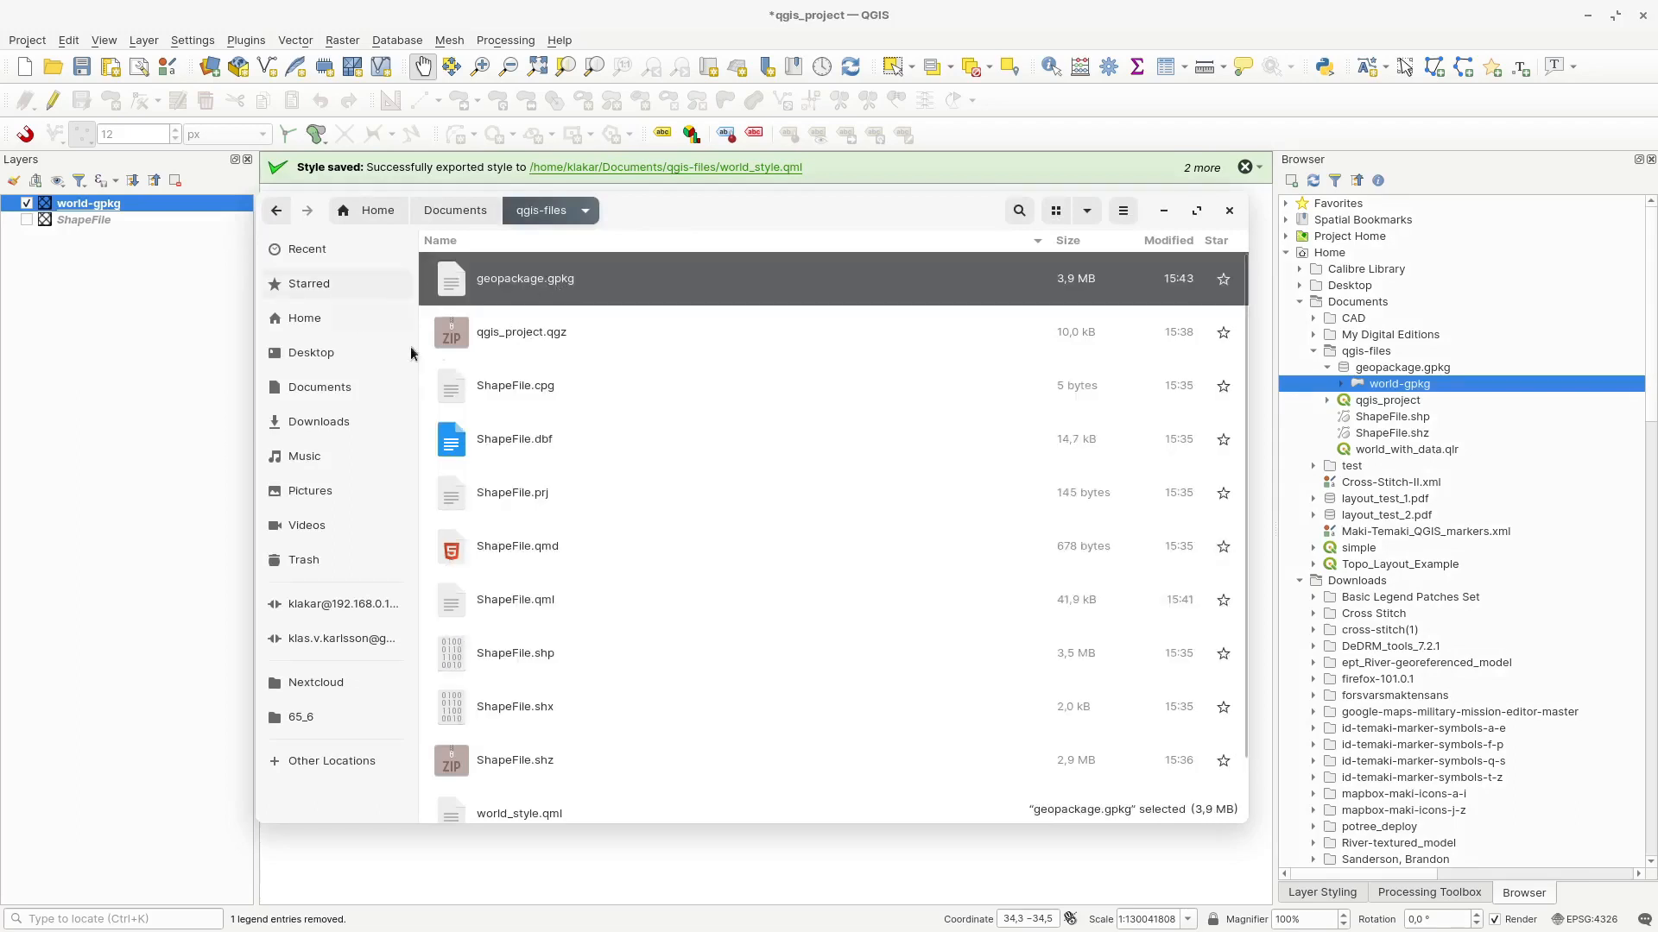
{"action": "left_click", "coordinate": [496, 599]}
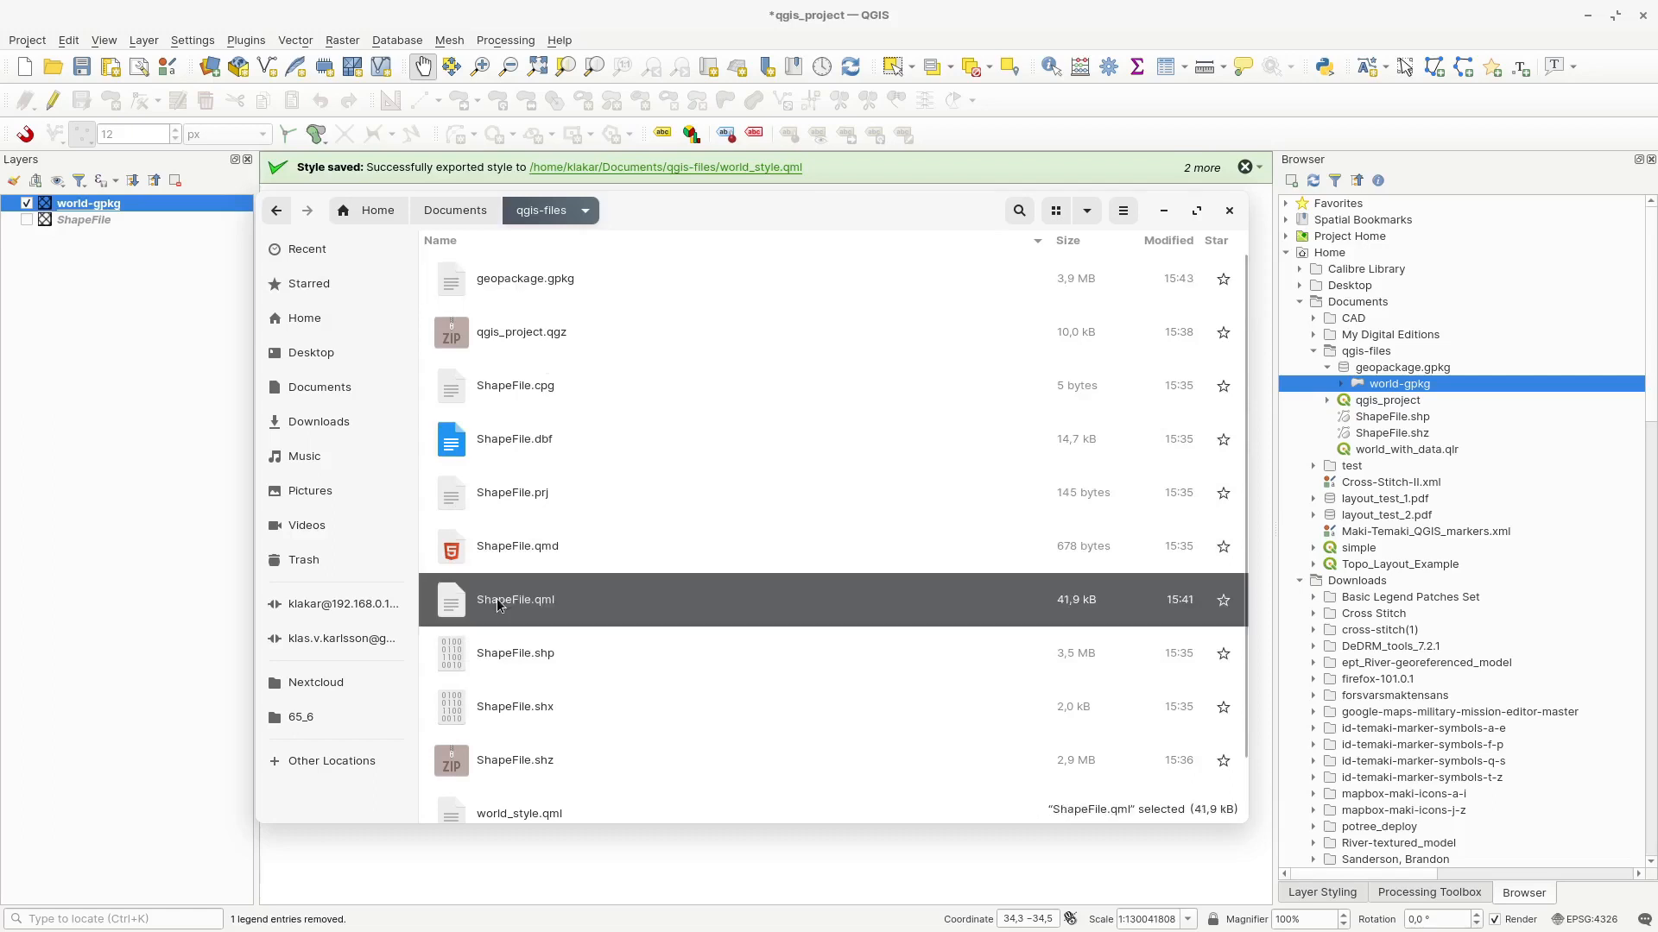
{"action": "left_click", "coordinate": [520, 281]}
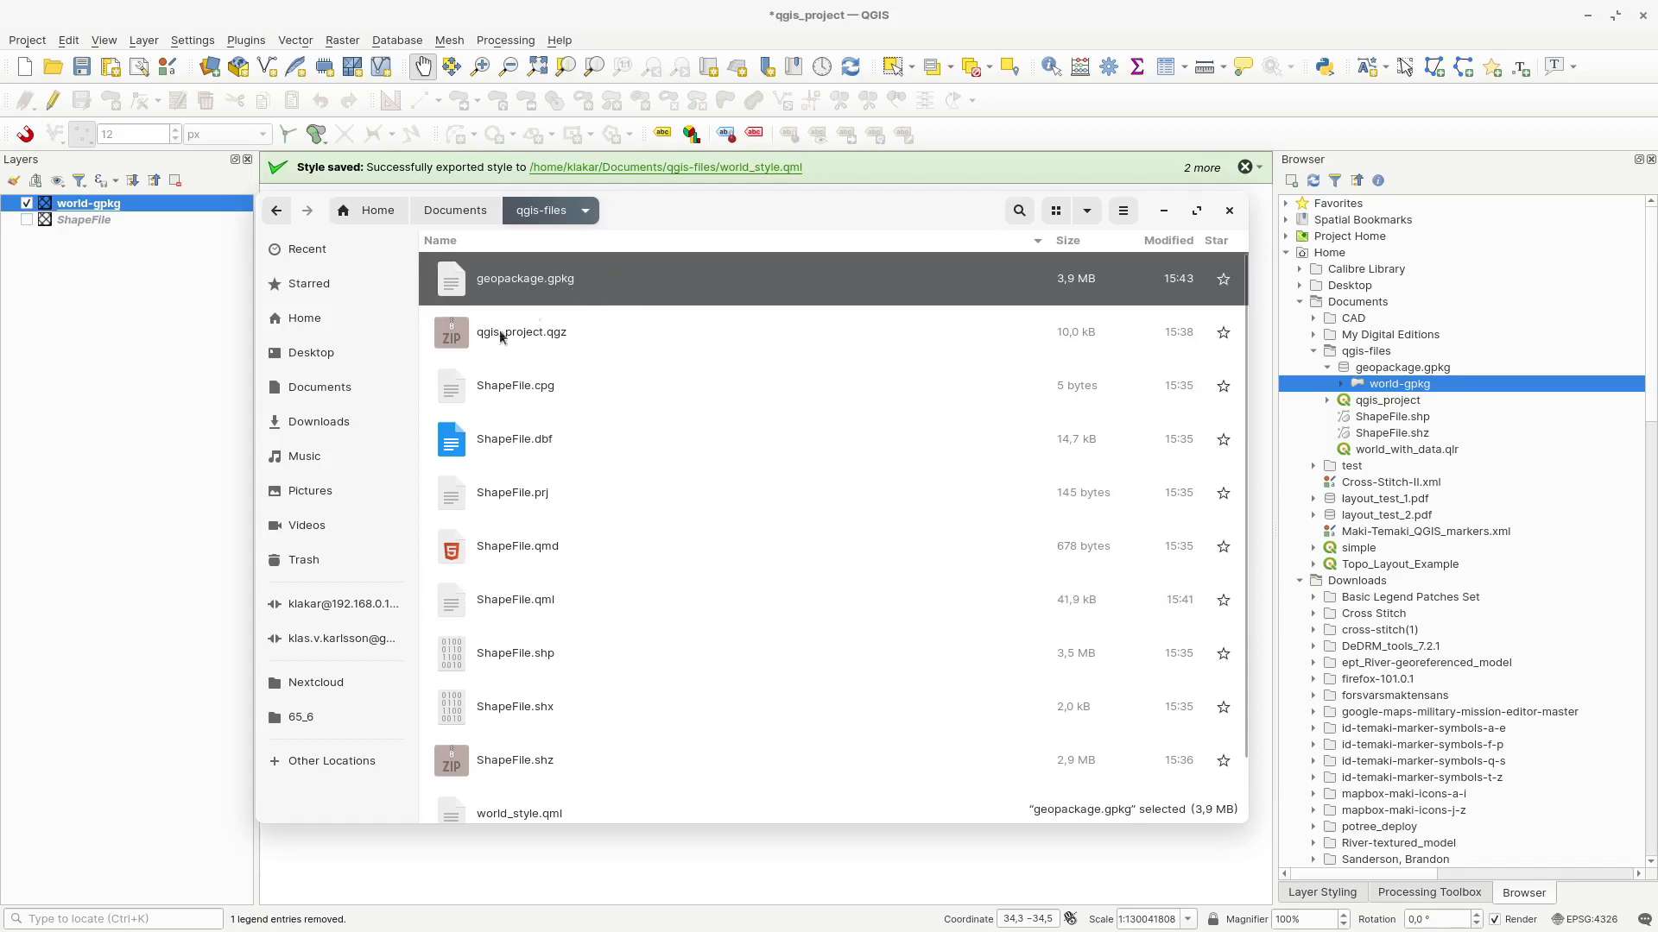
Step: Switch back to QGIS and remove the ShapeFile layer from the project
{"action": "left_click", "coordinate": [97, 523]}
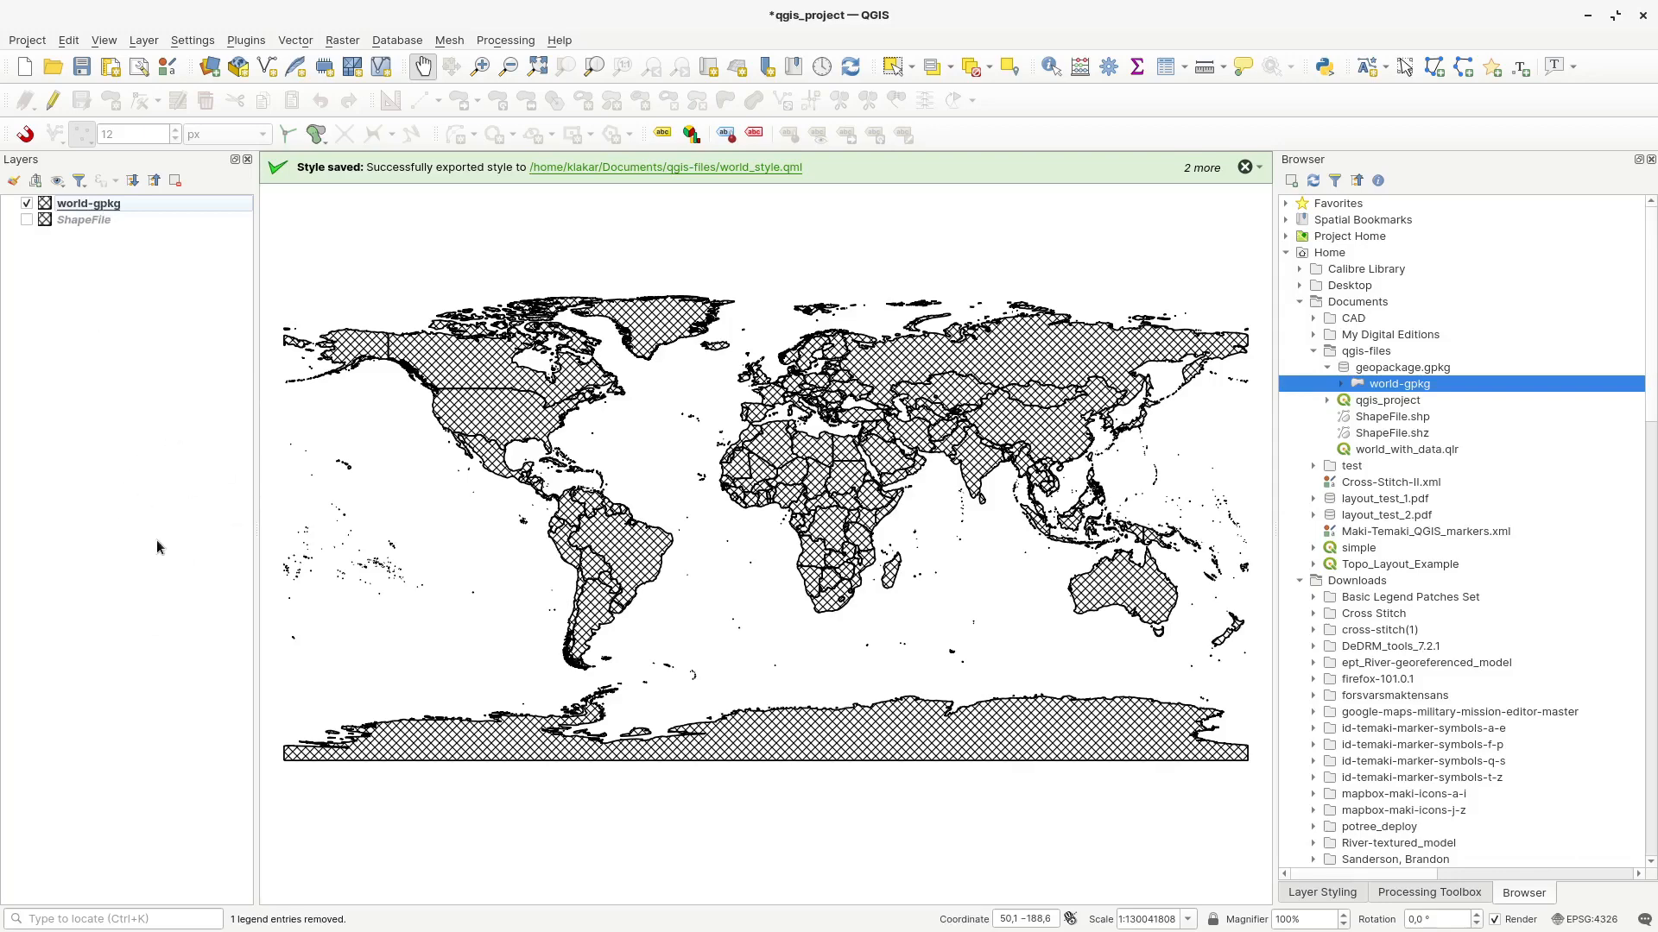
{"action": "left_click", "coordinate": [89, 223]}
{"action": "key", "text": "ctrl+d"}
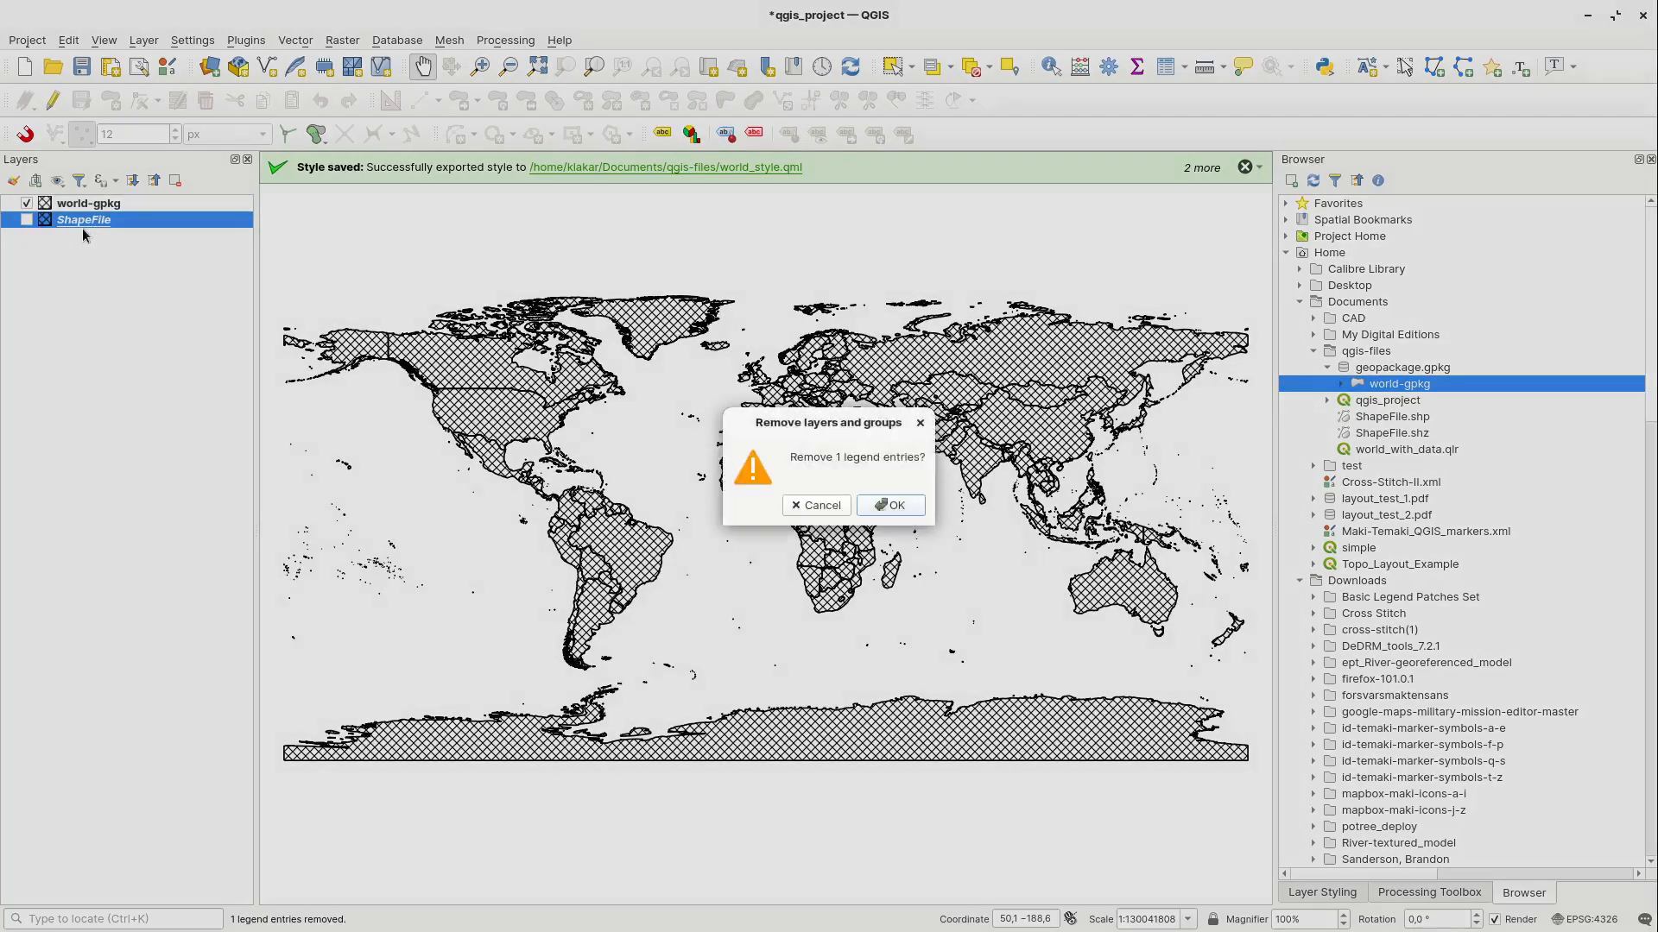
{"action": "key", "text": "Return"}
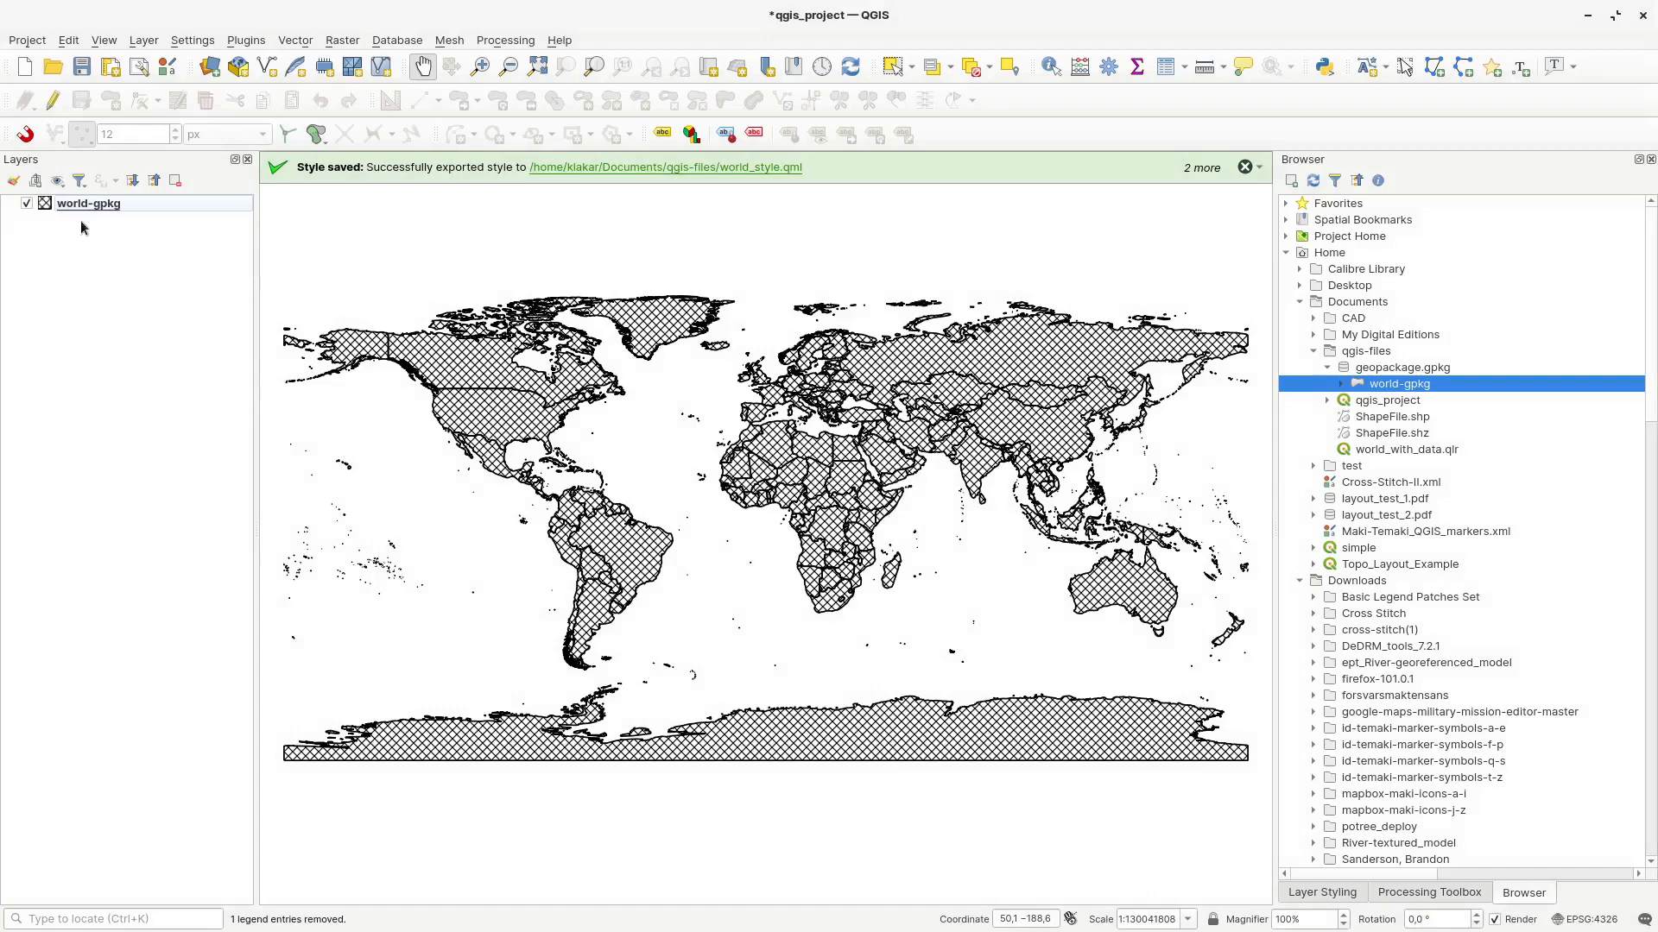
Step: Save the project into the geopackage.gpkg database in the qgis-files folder under the name project
{"action": "left_click", "coordinate": [24, 41]}
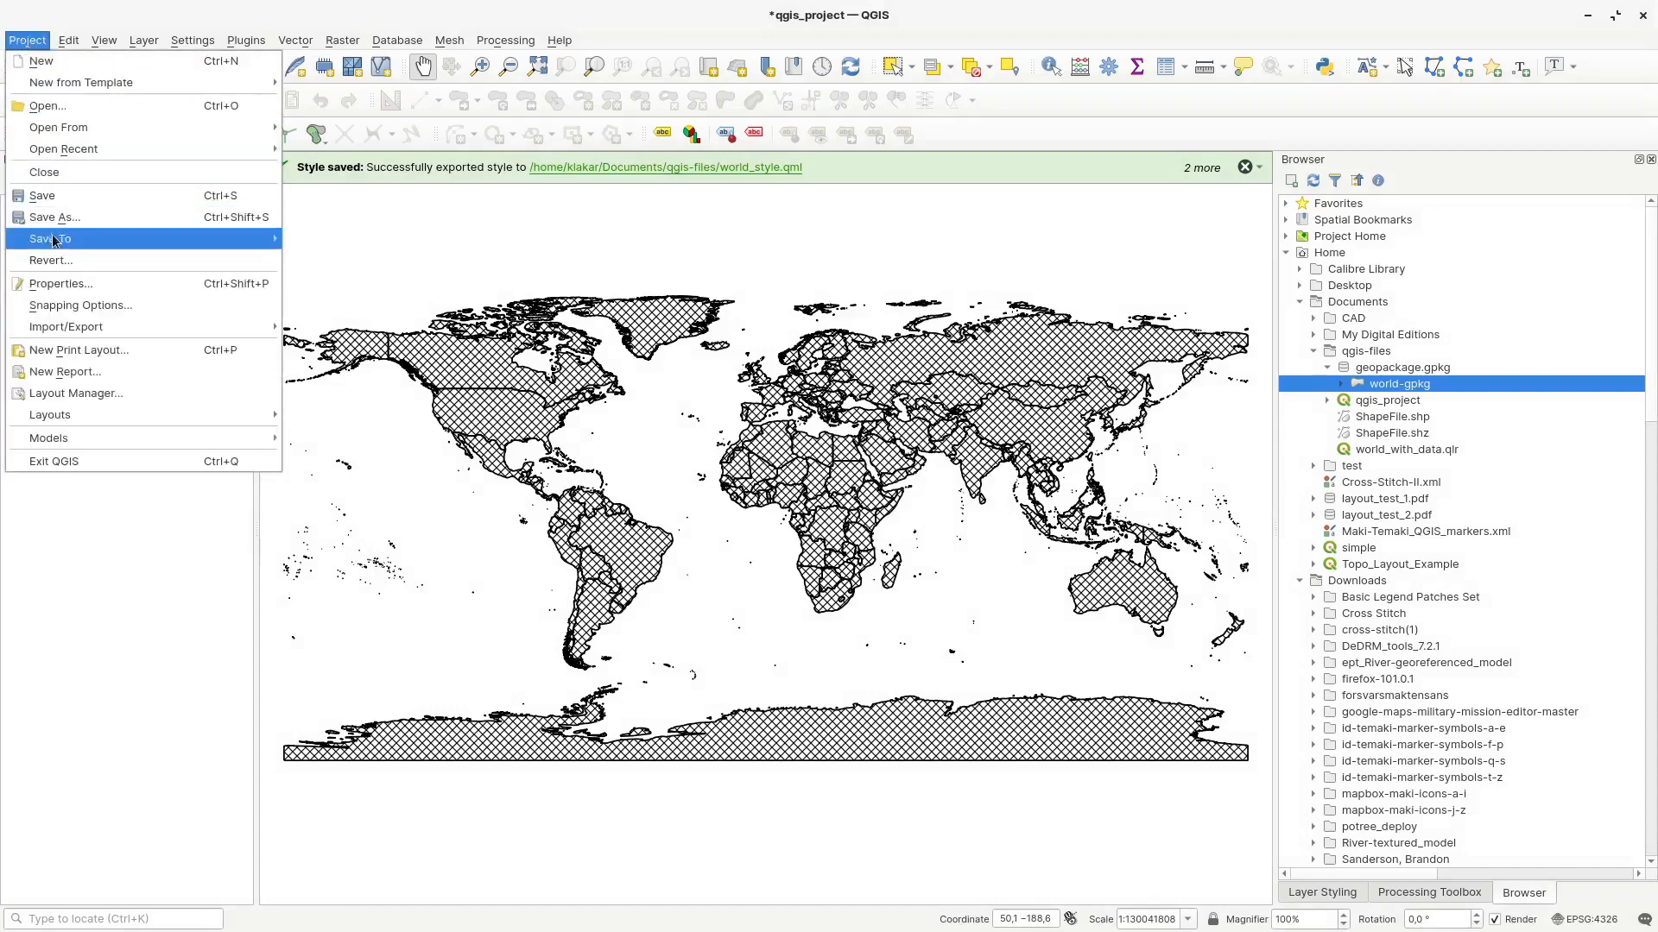
{"action": "mouse_move", "coordinate": [61, 242]}
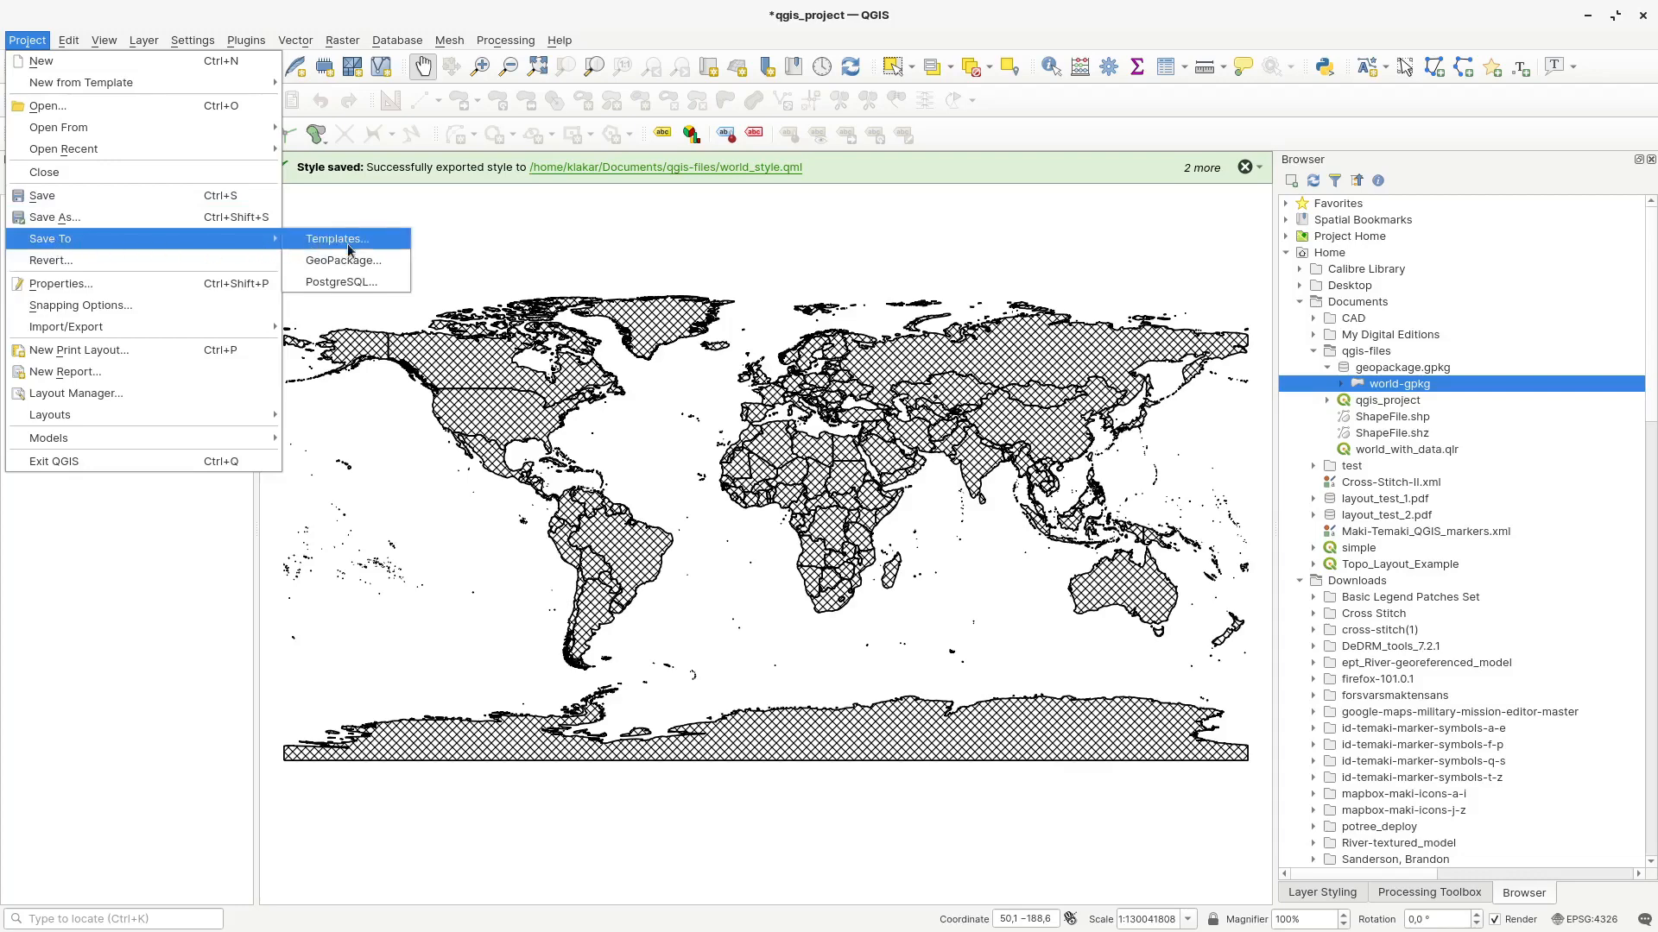
{"action": "left_click", "coordinate": [334, 262]}
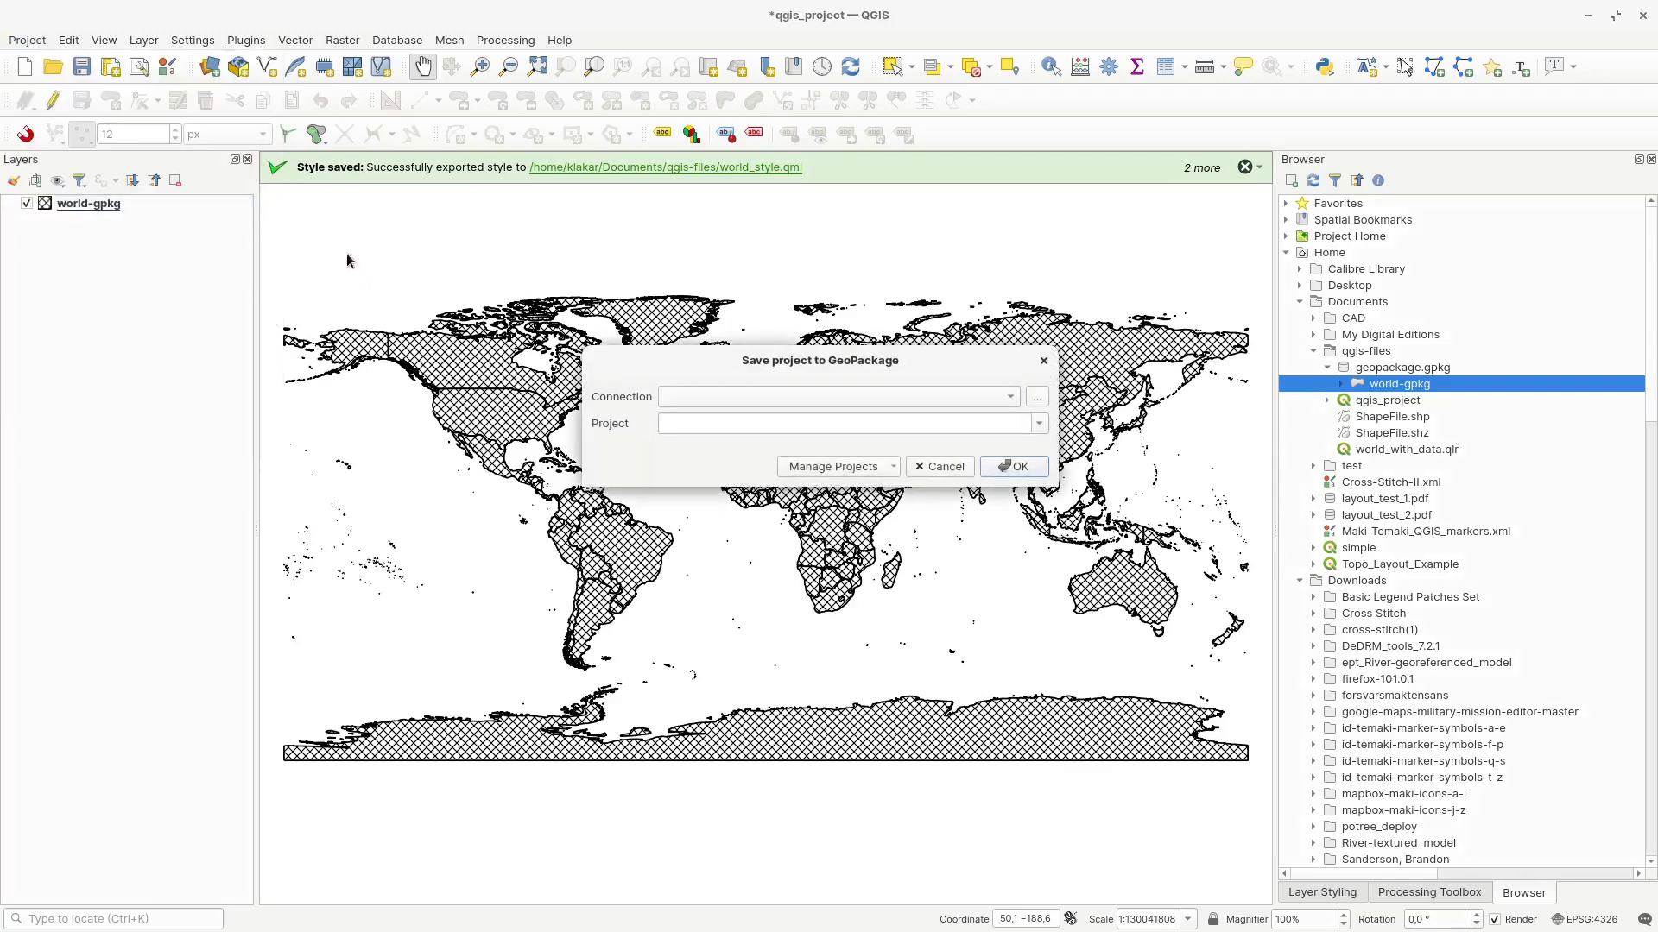
{"action": "left_click", "coordinate": [1036, 397]}
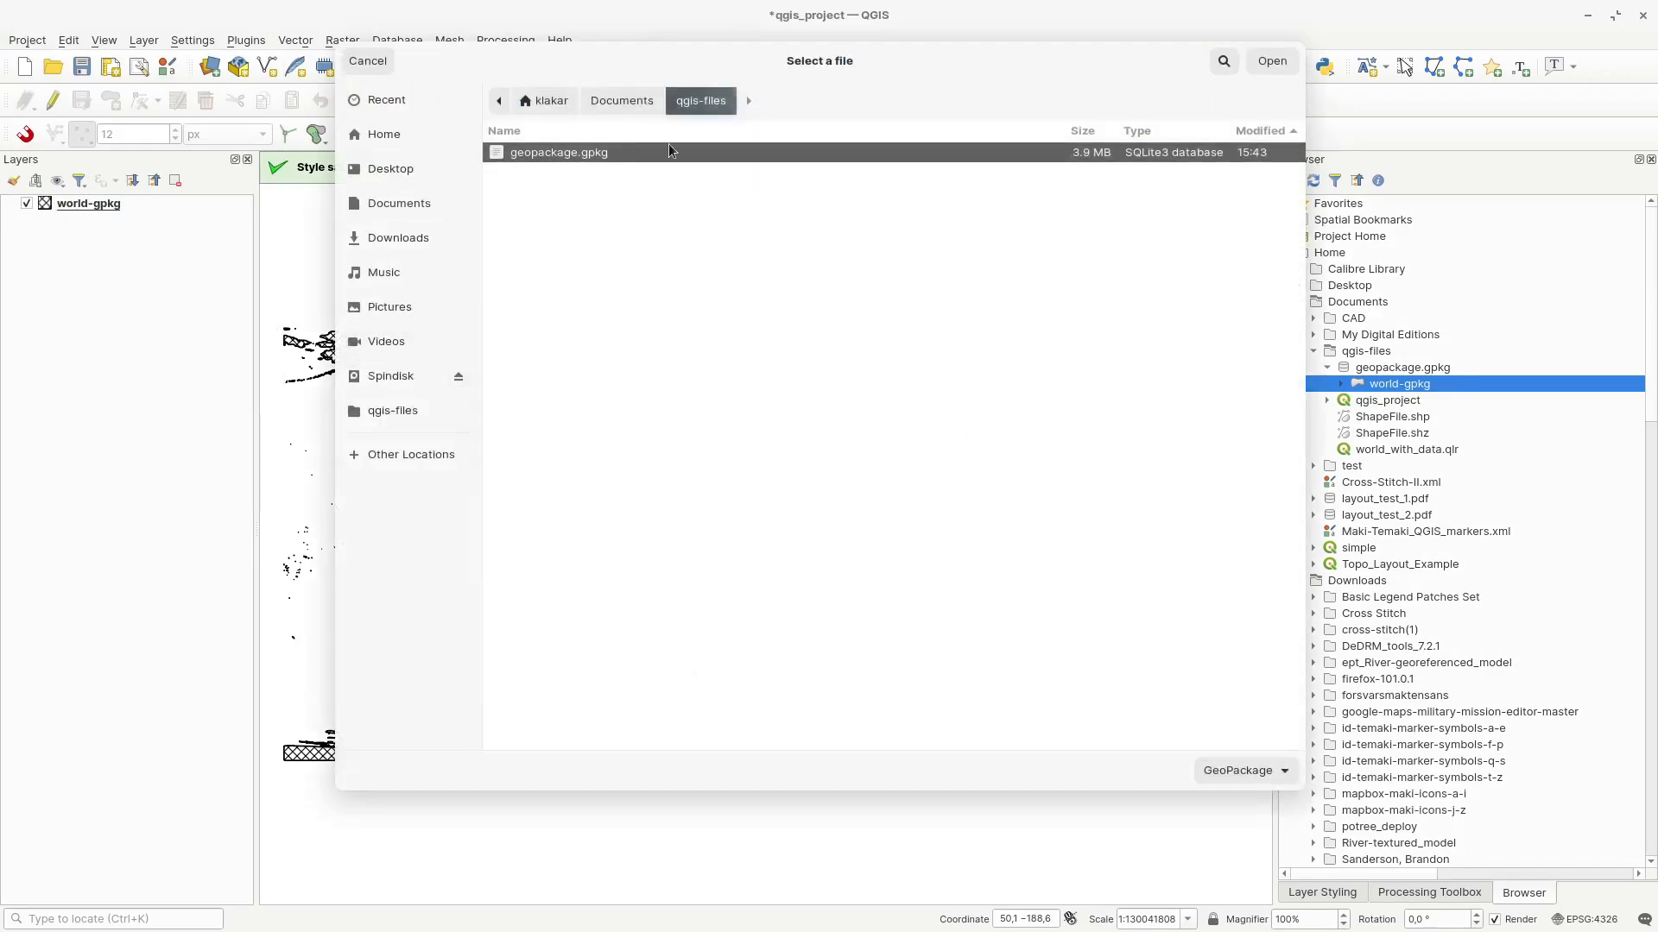
{"action": "double_click", "coordinate": [497, 152]}
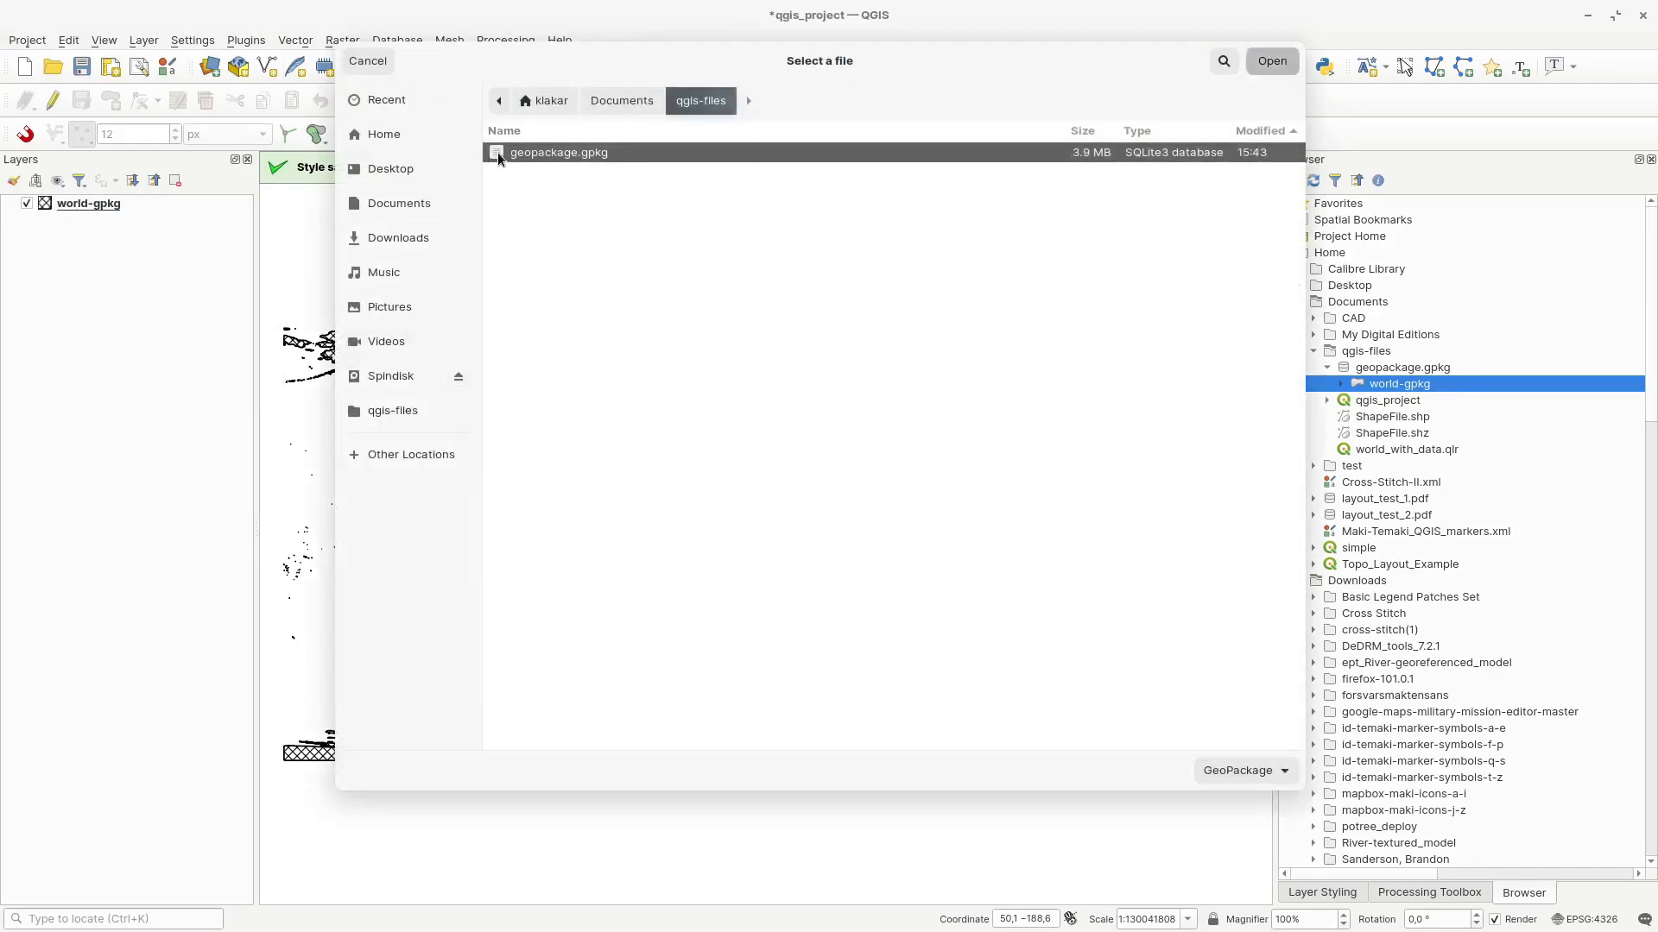
{"action": "left_click", "coordinate": [950, 426]}
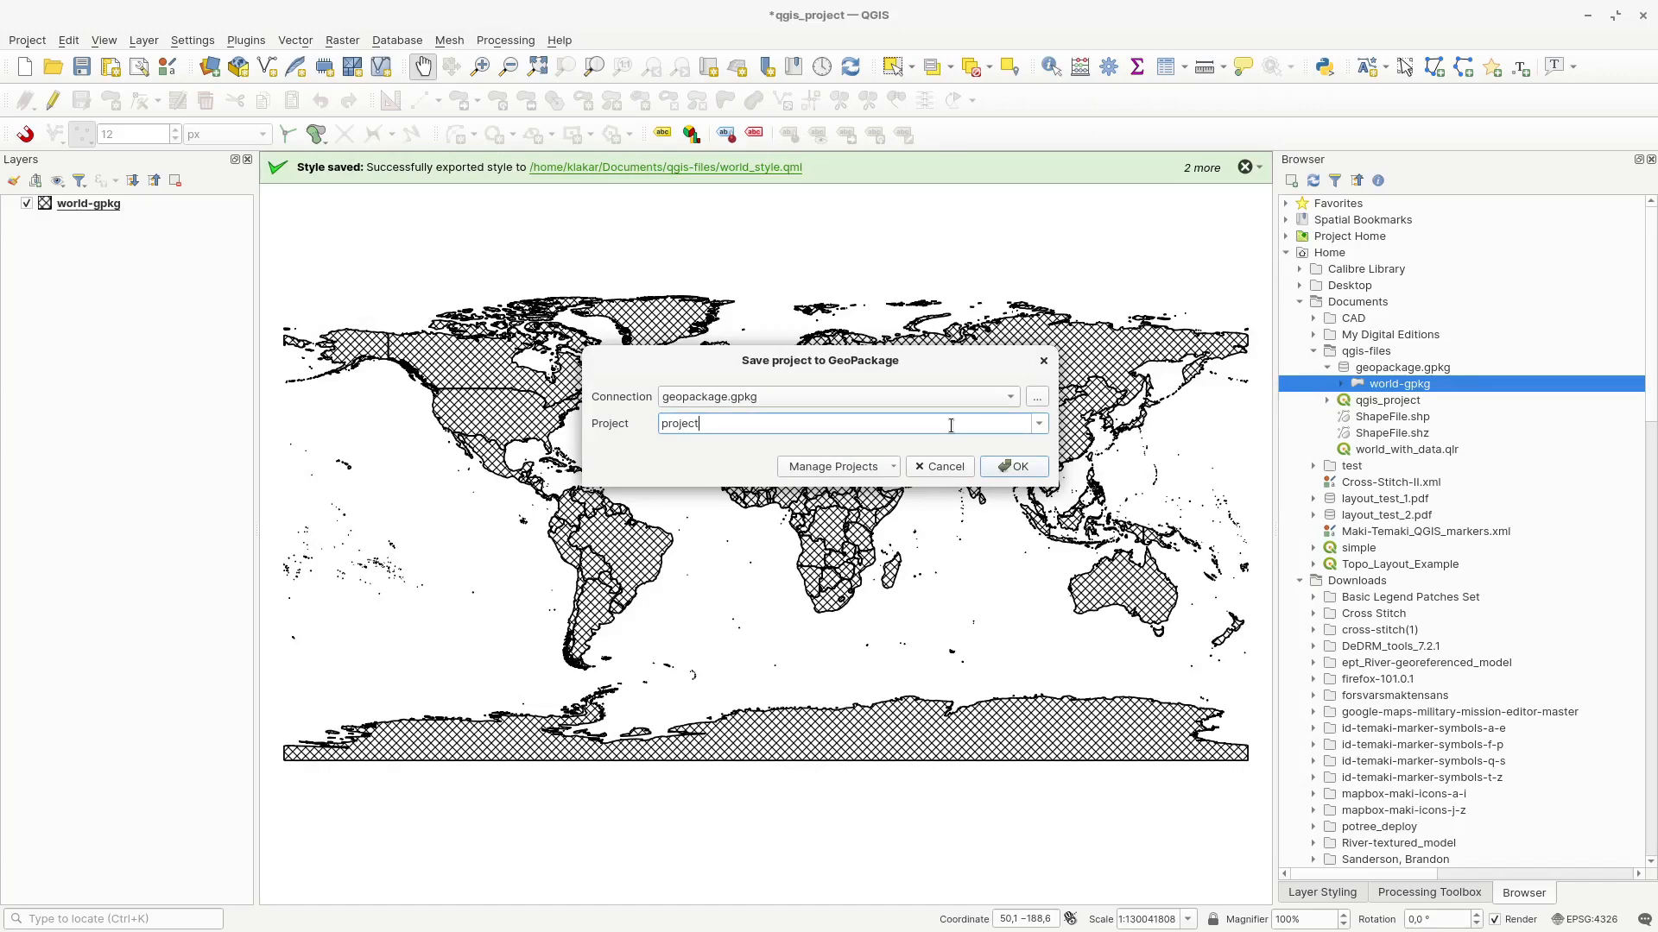
{"action": "left_click", "coordinate": [1015, 467]}
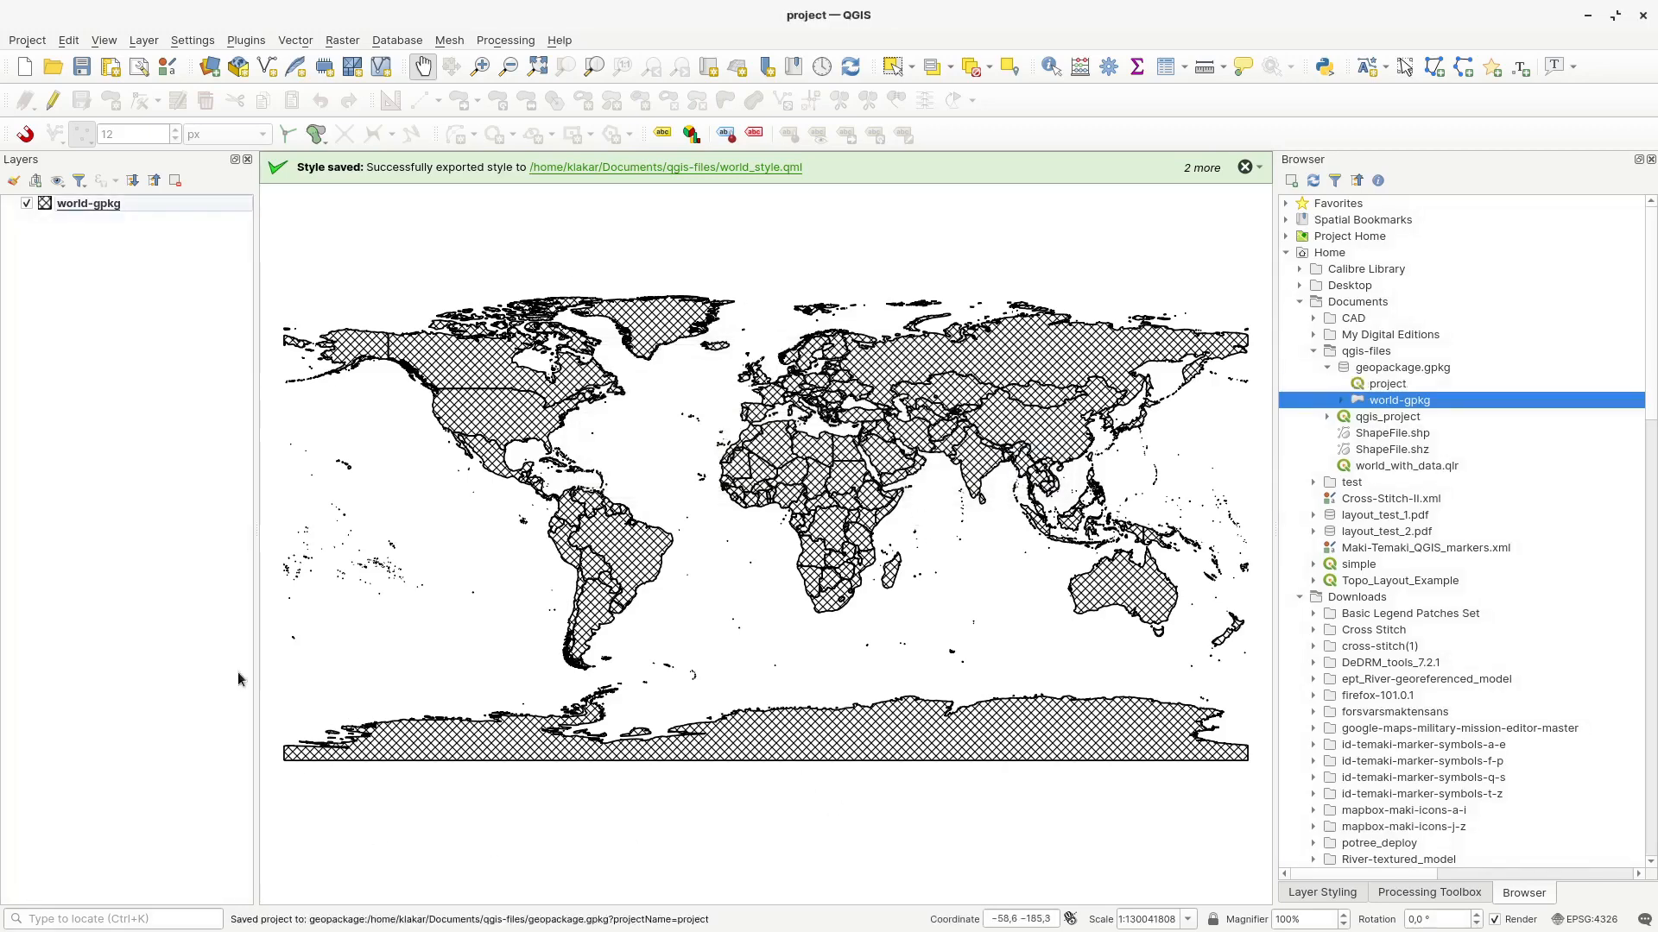
Step: Inspect the project and world-gpkg entries stored inside geopackage.gpkg in the data source tree
{"action": "left_click", "coordinate": [1383, 370]}
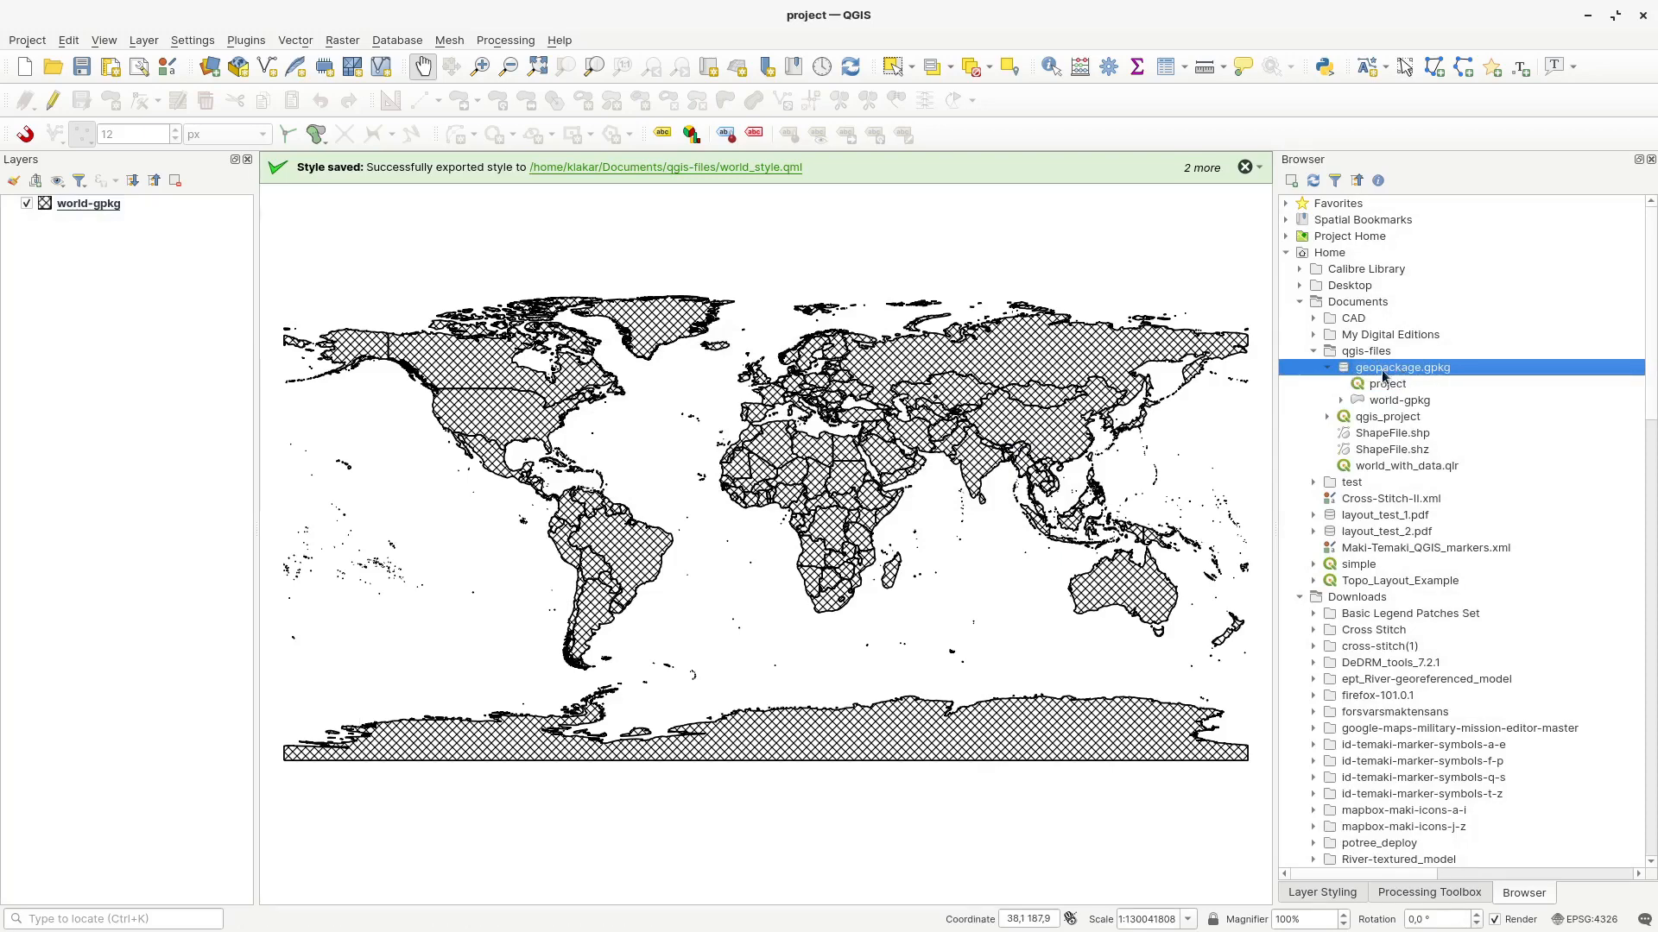
{"action": "left_click", "coordinate": [1386, 403]}
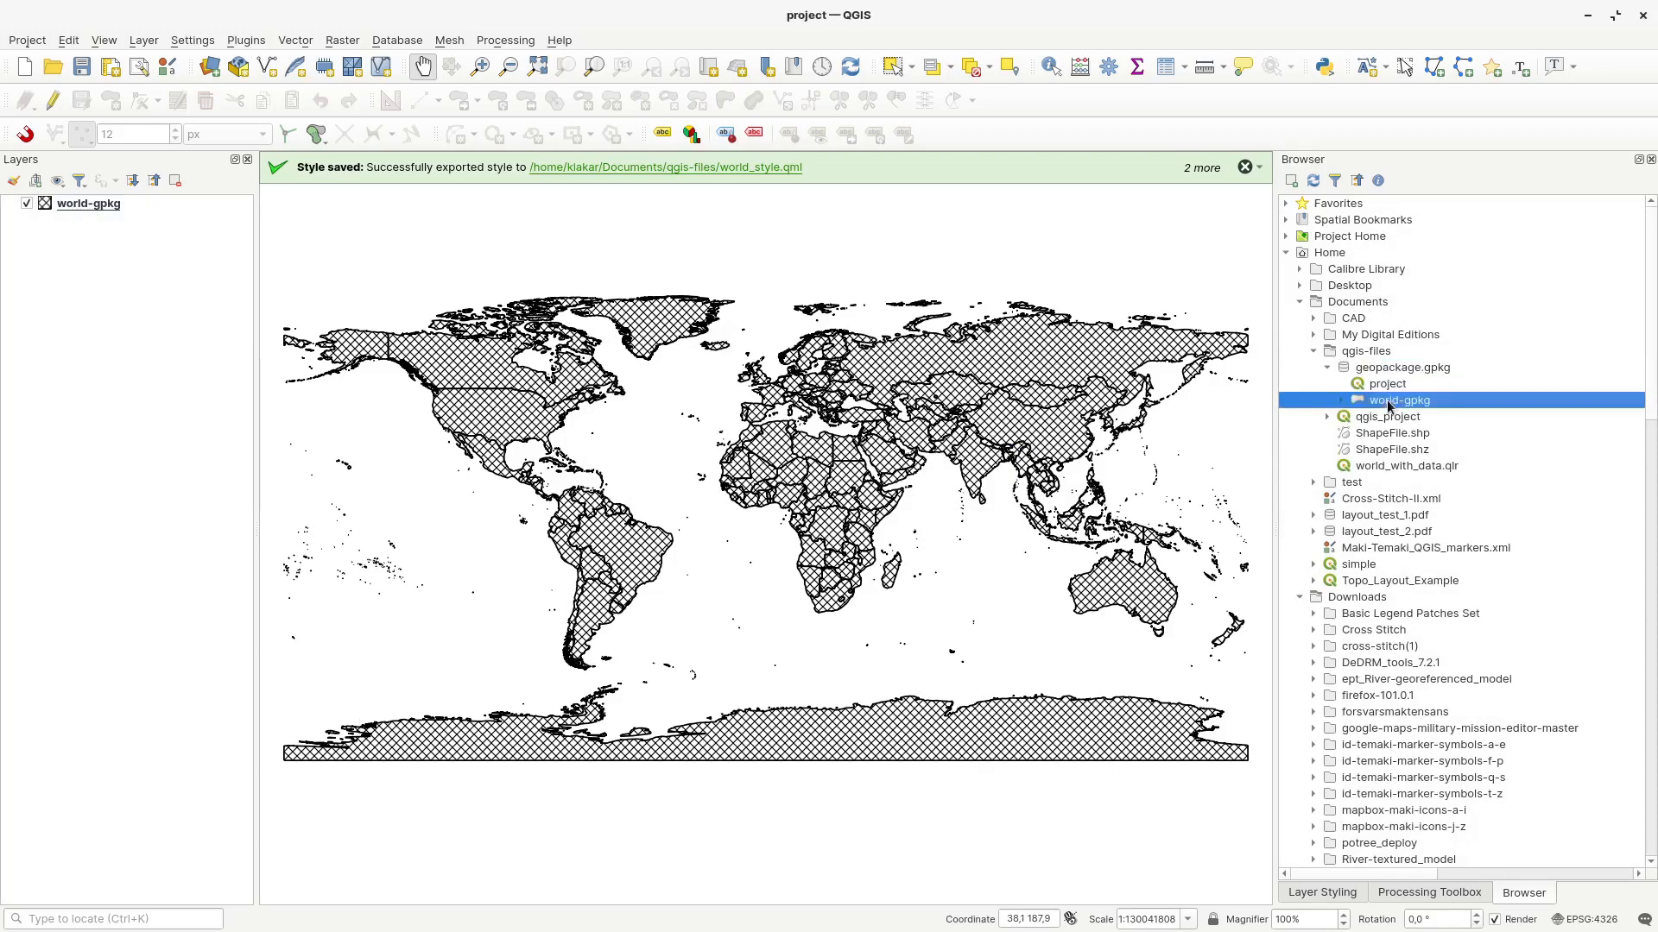
{"action": "left_click", "coordinate": [1387, 387]}
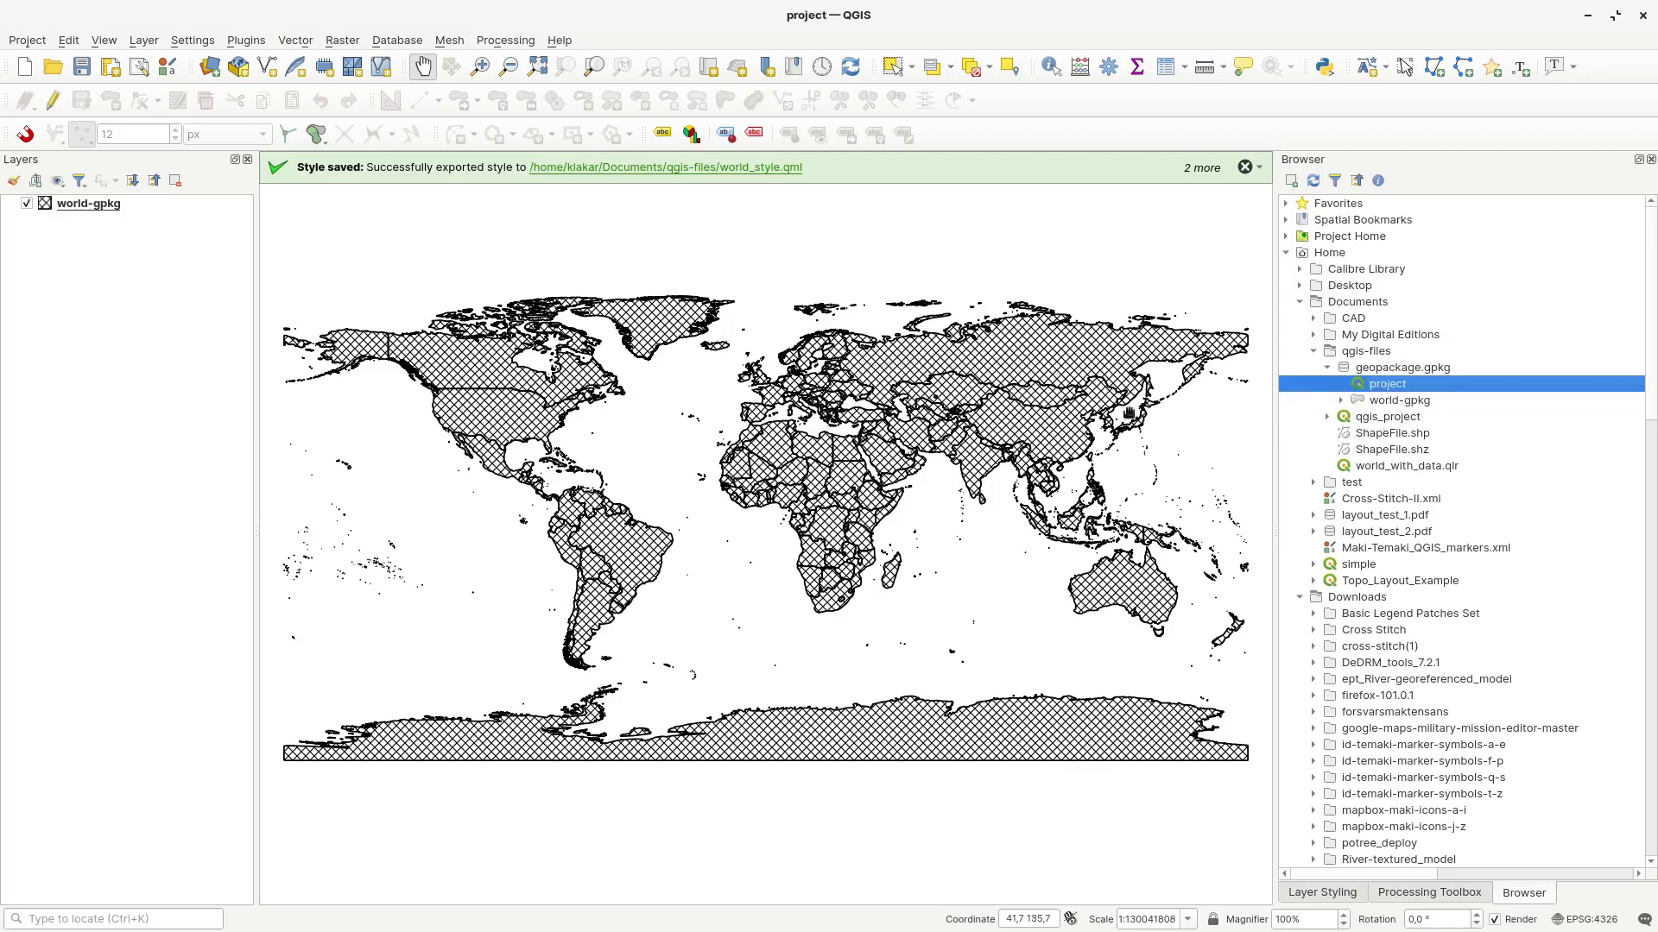
Step: Start a new empty project, dismiss the leftover messages, and load the project stored inside geopackage.gpkg
{"action": "left_click", "coordinate": [24, 66]}
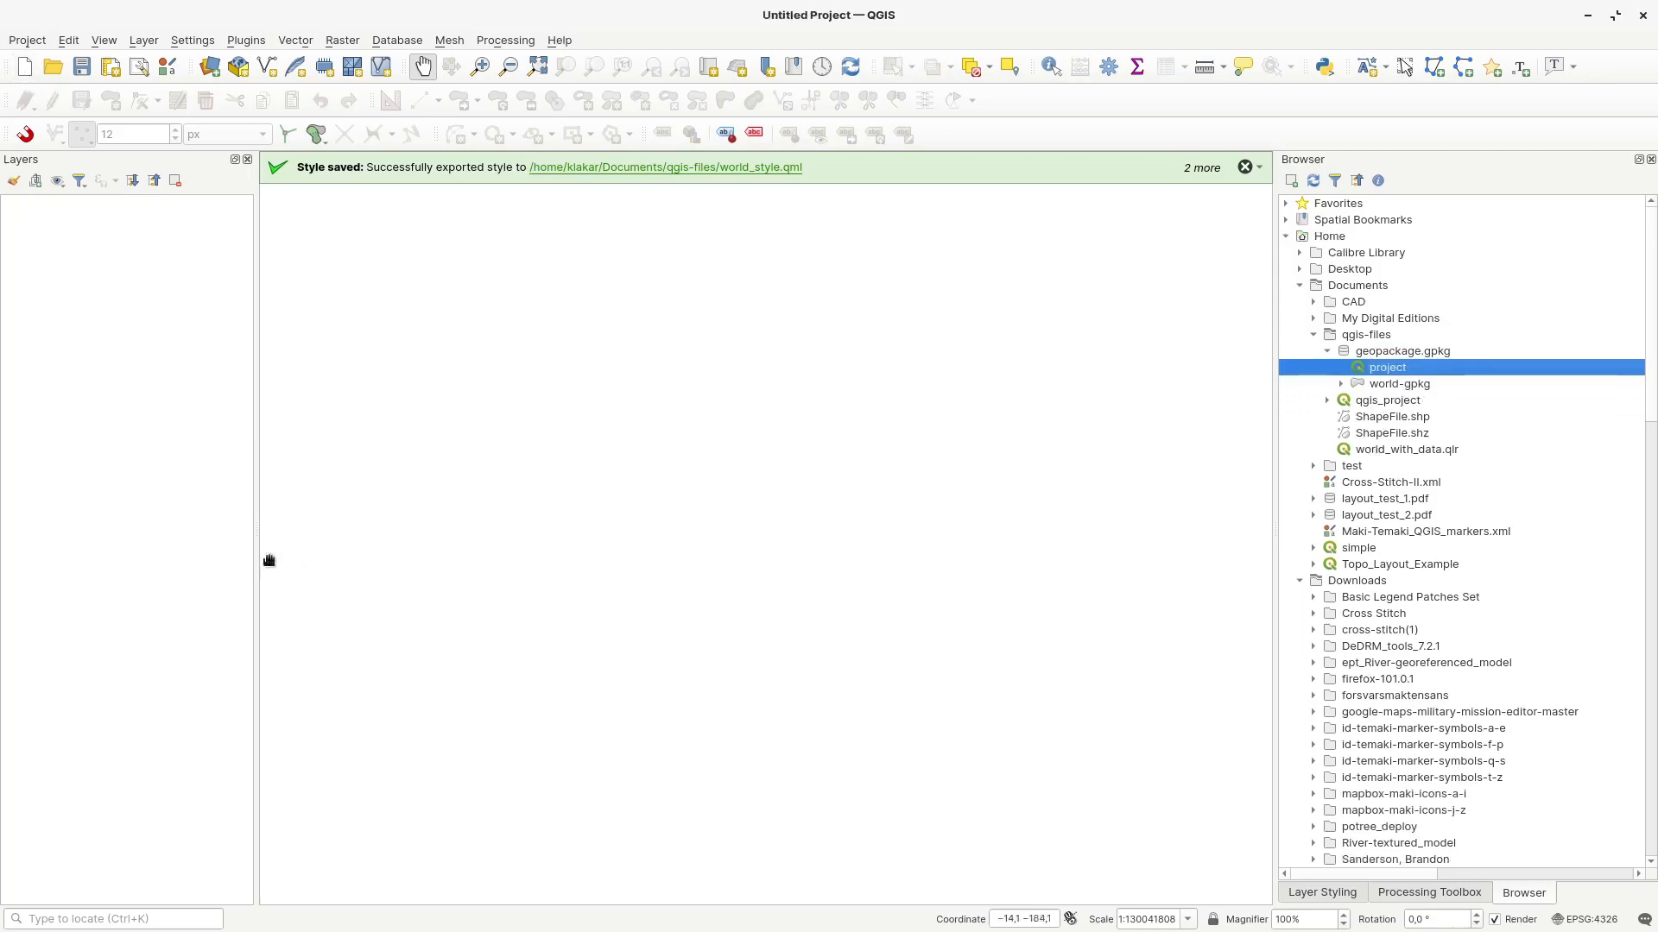
{"action": "left_click", "coordinate": [1244, 169]}
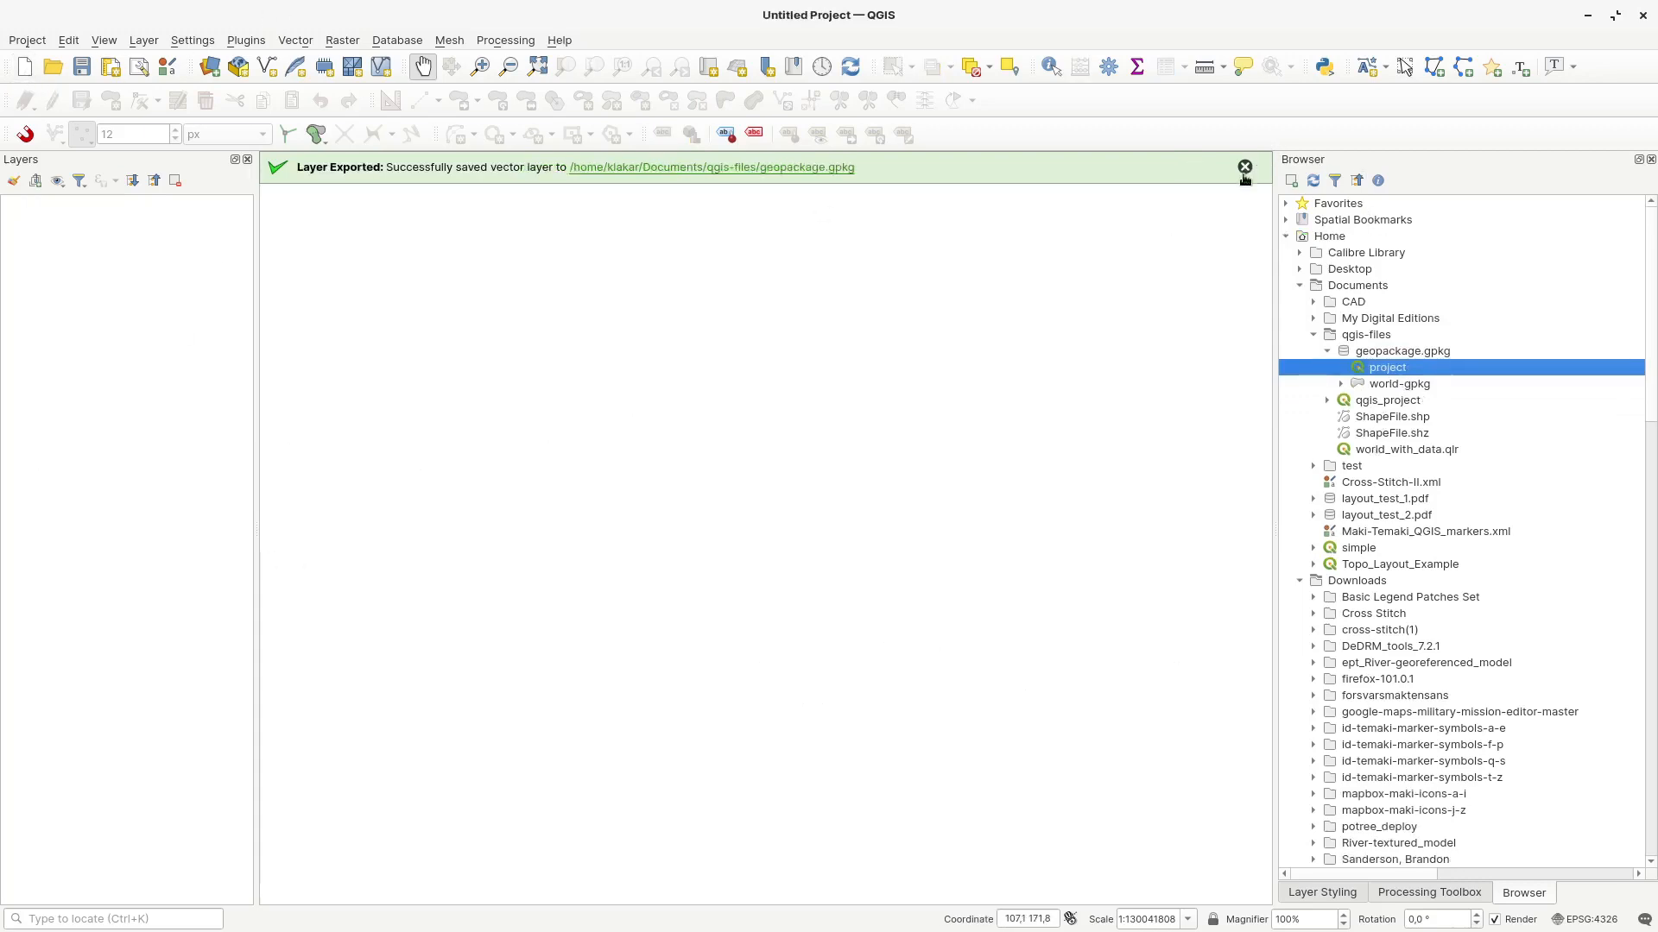
{"action": "left_click", "coordinate": [1244, 168]}
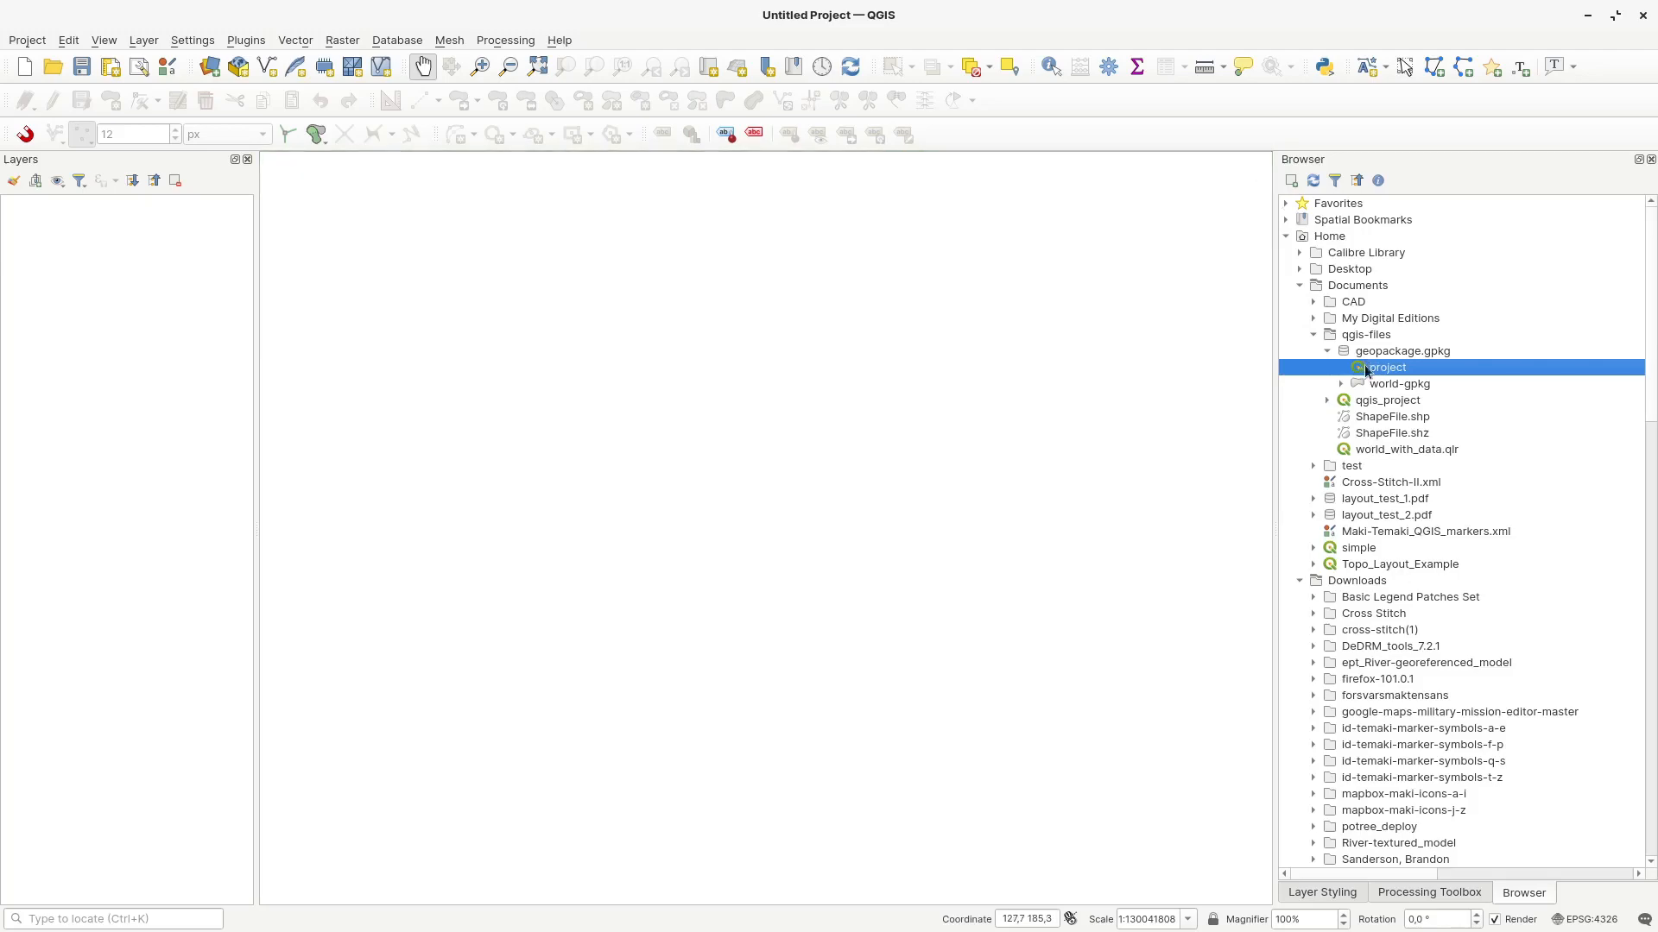
{"action": "left_click_drag", "start_coordinate": [1364, 371], "coordinate": [636, 422]}
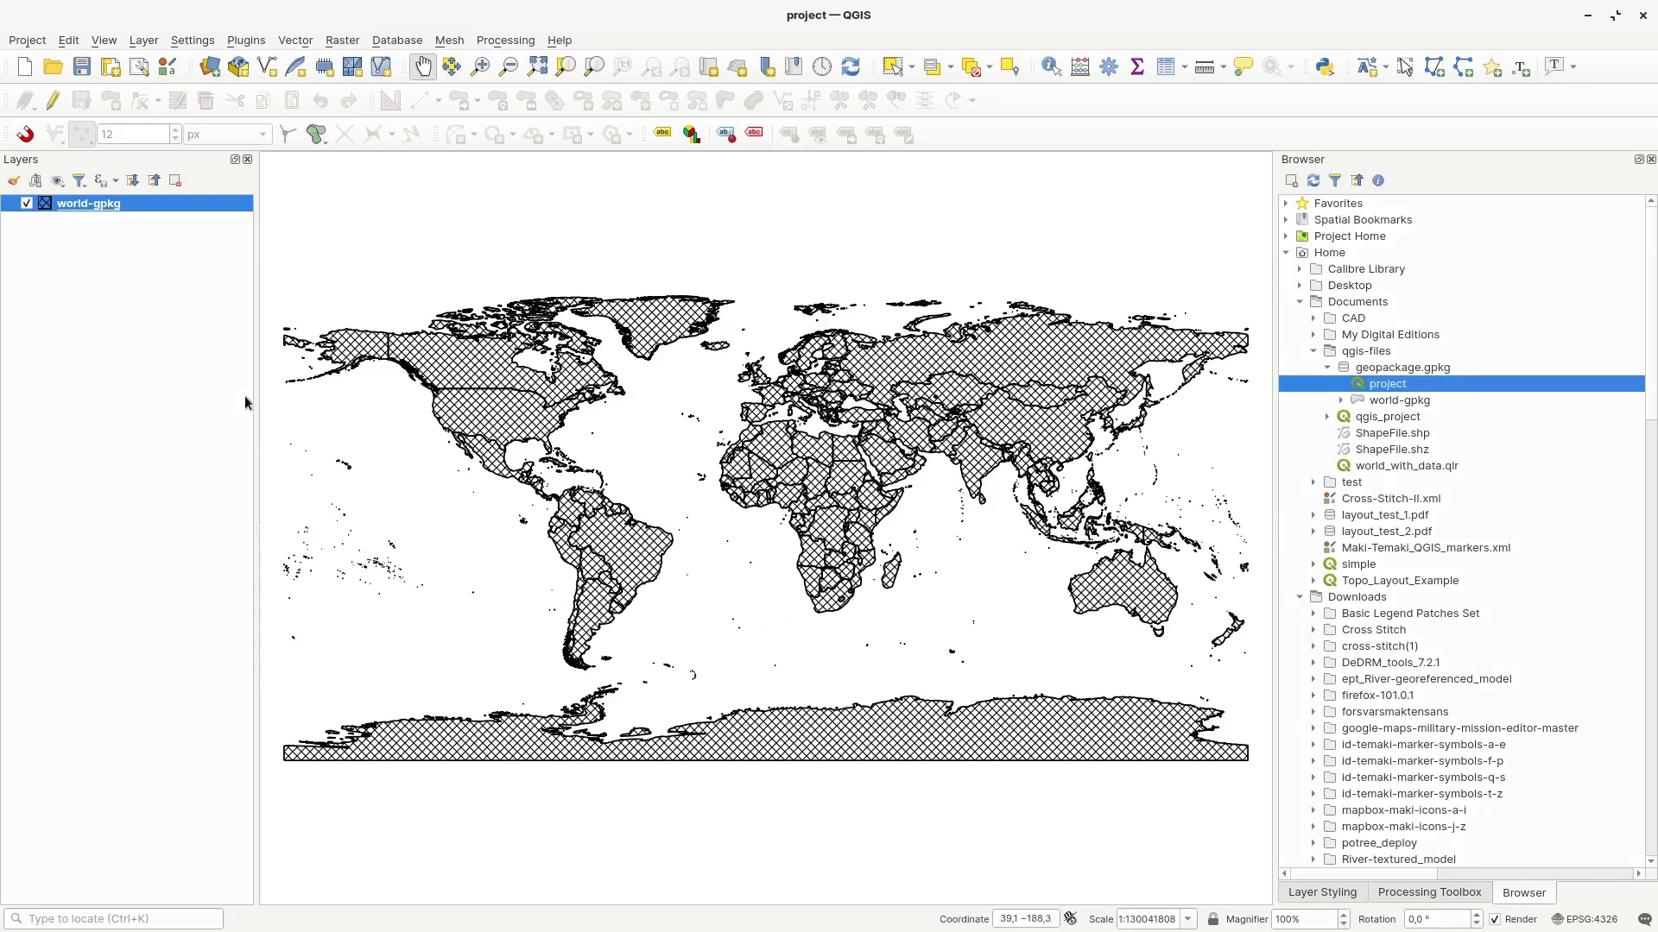
Step: Switch to the file manager to check geopackage.gpkg in the qgis-files folder, and return to QGIS
{"action": "key", "text": "alt+Tab"}
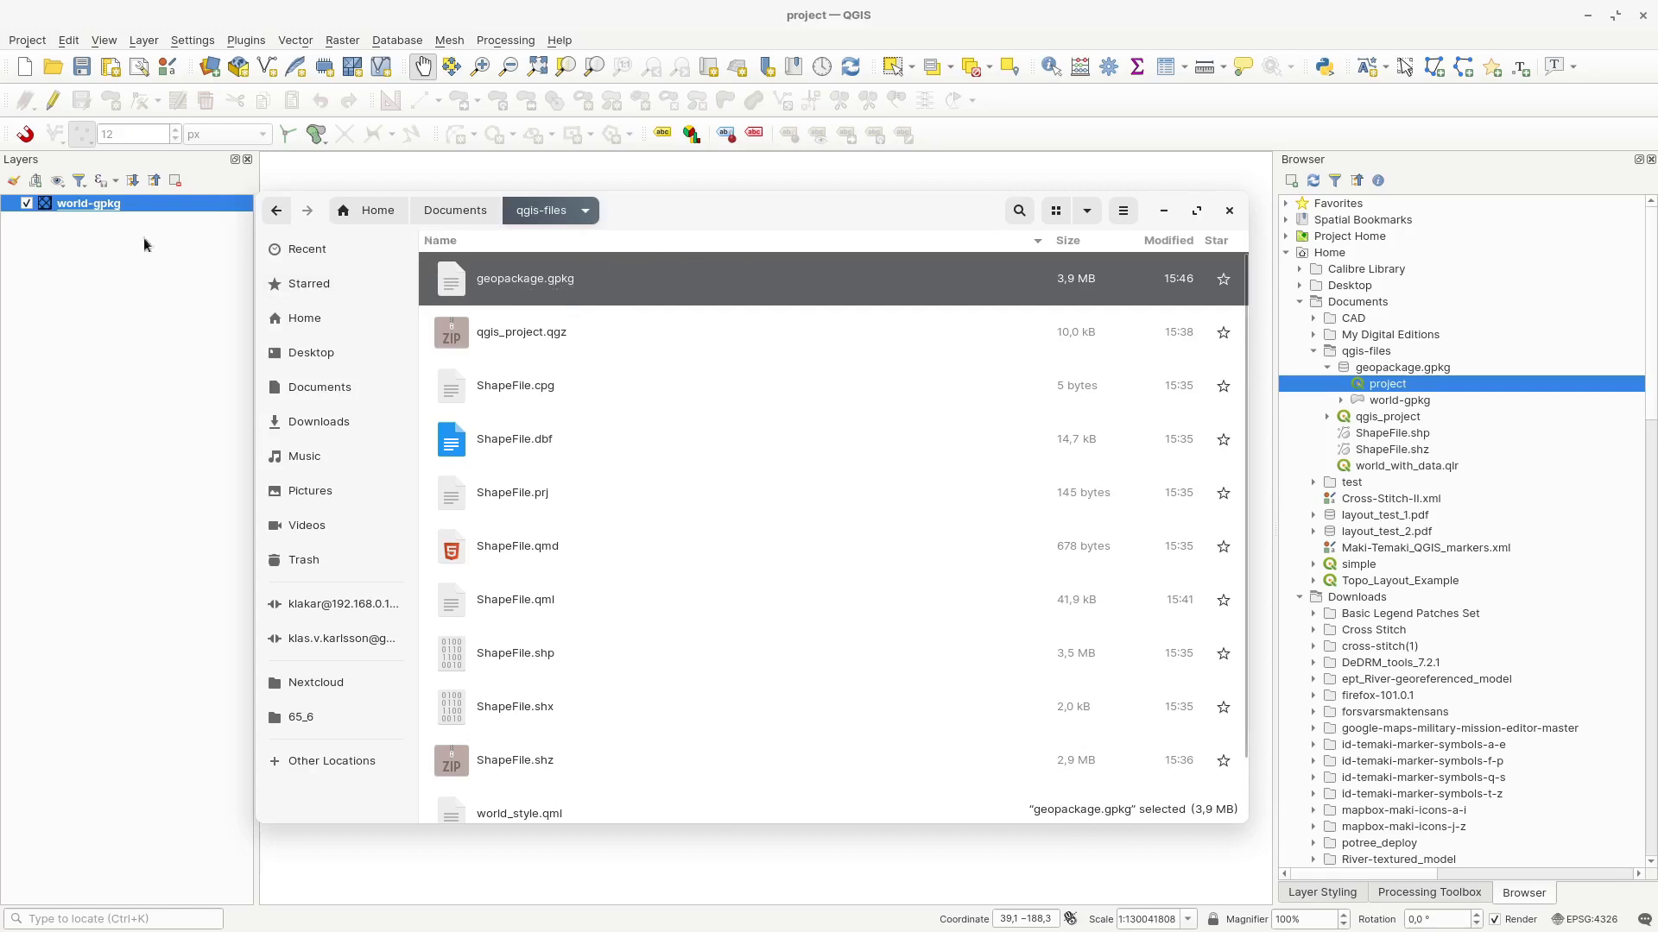
{"action": "left_click", "coordinate": [88, 484]}
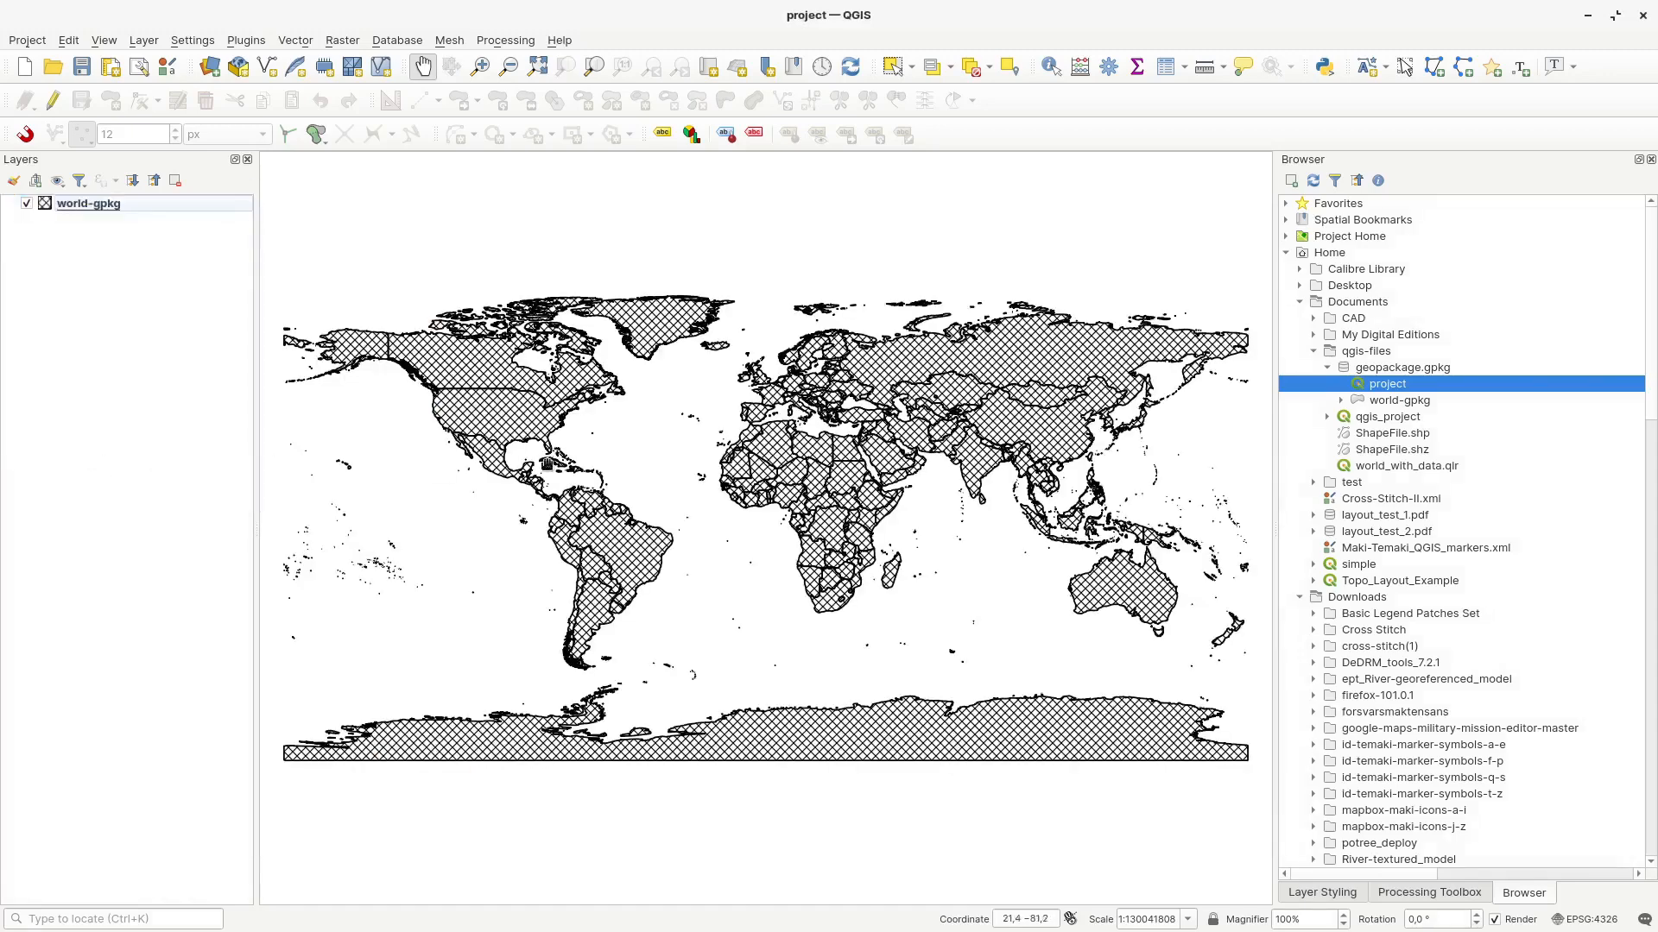